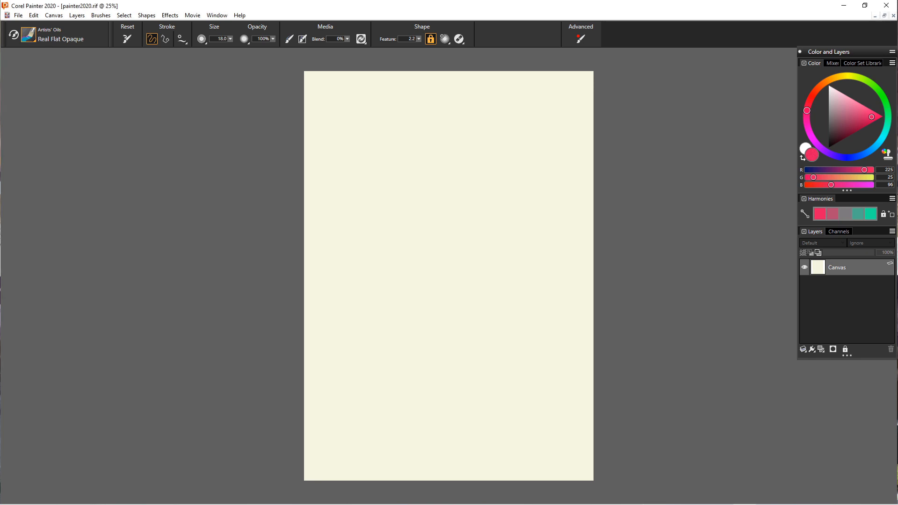
Cover the upper half of the cream canvas with broad pink strokes using the Real Flat Opaque brush at size 331.3
click(29, 35)
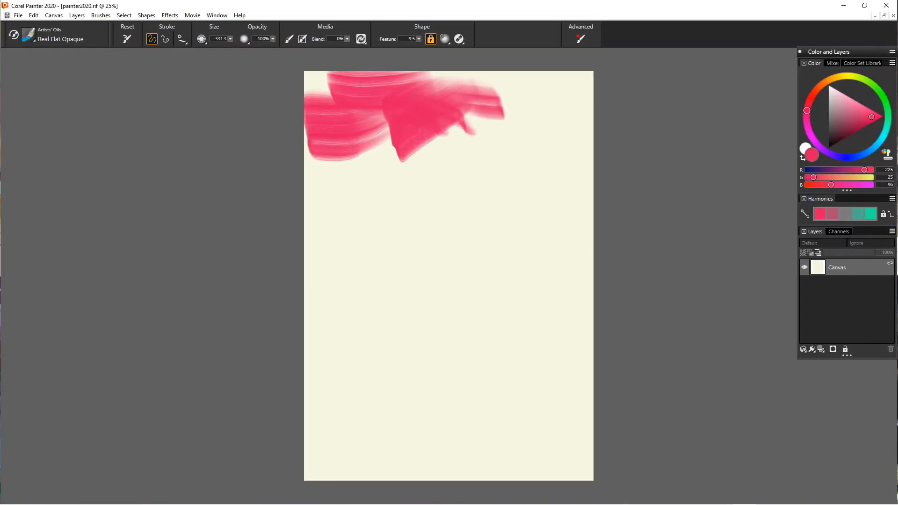
mouse_move(381, 112)
mouse_down()
mouse_move(381, 131)
mouse_move(508, 220)
mouse_up()
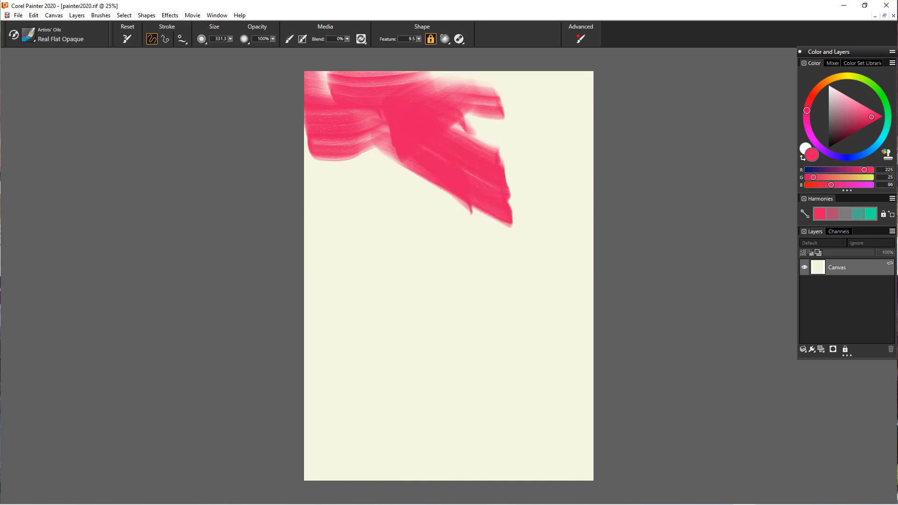
drag(463, 132, 528, 154)
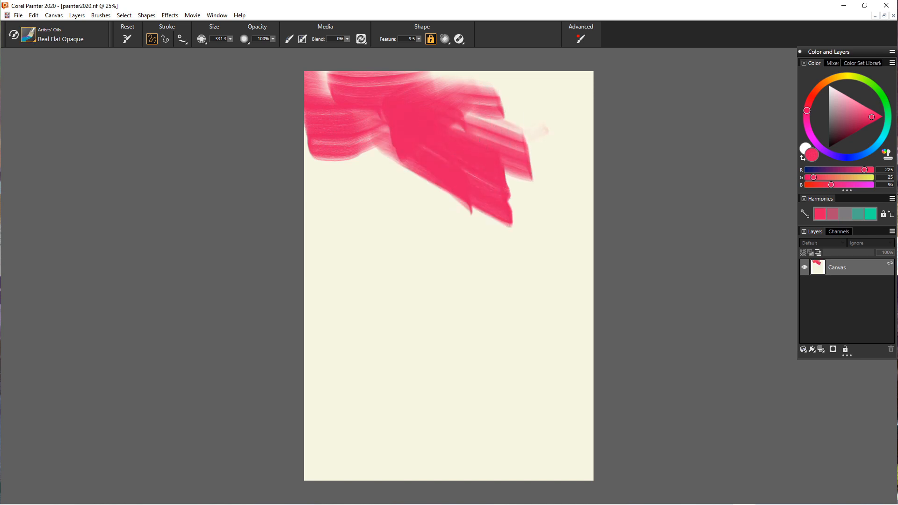
mouse_move(571, 105)
mouse_down()
mouse_move(477, 123)
mouse_move(516, 125)
mouse_move(507, 162)
mouse_up()
drag(578, 166, 512, 196)
drag(545, 162, 585, 178)
mouse_move(468, 103)
mouse_down()
mouse_move(508, 91)
mouse_move(452, 78)
mouse_move(590, 75)
mouse_up()
drag(470, 180, 306, 255)
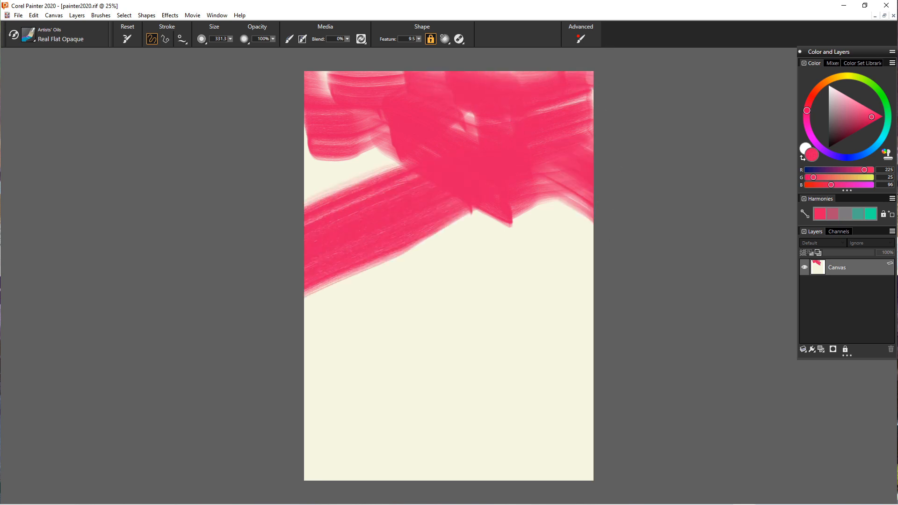
mouse_move(309, 161)
mouse_down()
mouse_move(391, 180)
mouse_move(313, 156)
mouse_move(341, 192)
mouse_move(411, 244)
mouse_up()
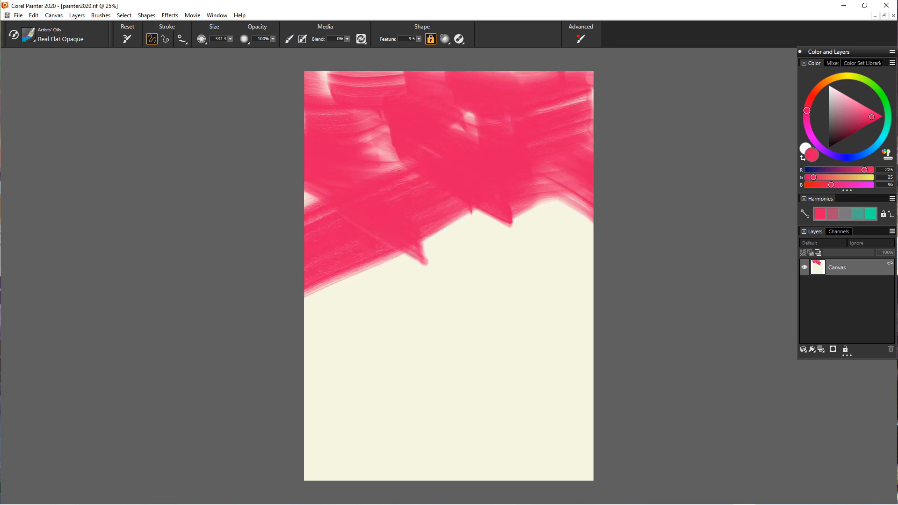
Extend the pink underpainting across the middle and right side of the canvas with broad overlapping strokes
drag(425, 206, 538, 299)
drag(492, 225, 577, 283)
drag(536, 216, 590, 262)
drag(566, 197, 592, 225)
drag(590, 293, 392, 304)
drag(392, 304, 407, 260)
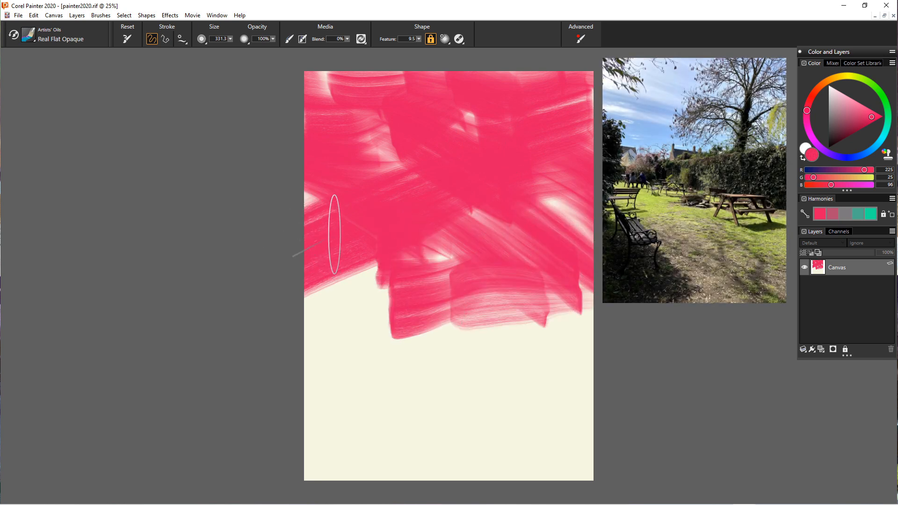
Paint broad diagonal pink strokes from the canvas's left middle down towards its lower right edge
mouse_move(330, 226)
mouse_down()
mouse_move(384, 314)
mouse_move(442, 374)
mouse_up()
drag(338, 286, 400, 322)
drag(310, 281, 401, 338)
drag(310, 304, 397, 375)
drag(426, 302, 548, 372)
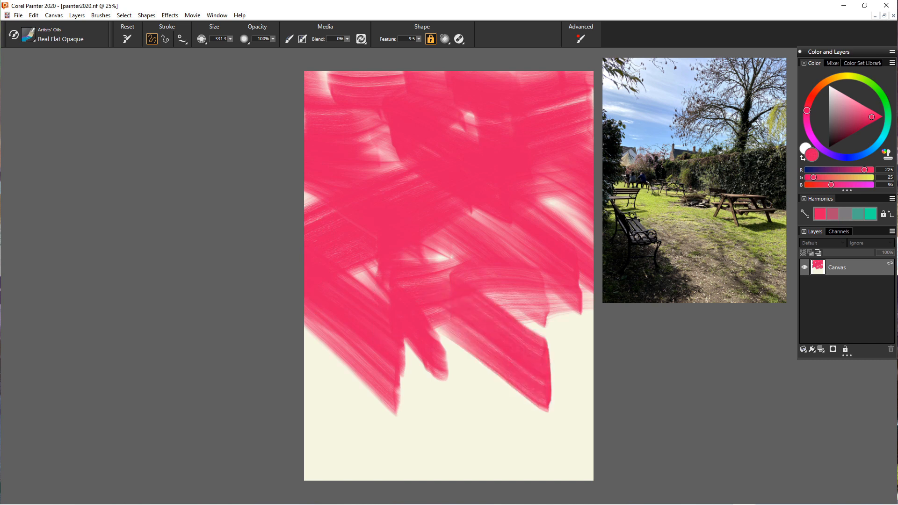
drag(490, 320, 590, 384)
drag(539, 297, 590, 323)
drag(587, 206, 519, 275)
Fill the bottom part of the canvas with overlapping diagonal pink strokes, including the bare lower right area
mouse_move(547, 227)
mouse_down()
mouse_move(468, 319)
mouse_move(314, 408)
mouse_up()
mouse_move(356, 377)
mouse_down()
mouse_move(306, 351)
mouse_move(283, 322)
mouse_up()
mouse_move(384, 373)
mouse_down()
mouse_move(524, 475)
mouse_move(491, 441)
mouse_up()
drag(371, 397, 457, 468)
mouse_move(341, 407)
mouse_down()
mouse_move(417, 468)
mouse_move(382, 468)
mouse_up()
drag(302, 435, 353, 474)
drag(286, 454, 312, 484)
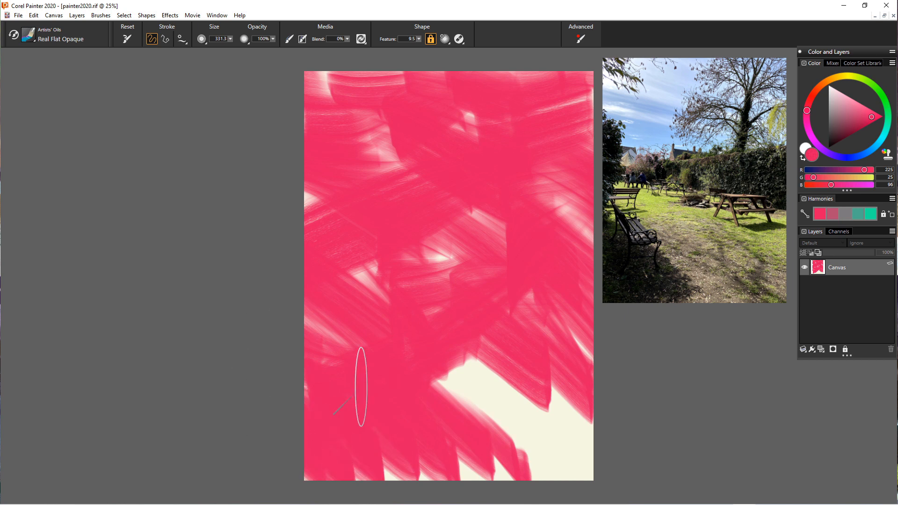
mouse_move(344, 376)
mouse_down()
mouse_move(519, 363)
mouse_move(452, 375)
mouse_move(480, 416)
mouse_move(461, 467)
mouse_move(514, 468)
mouse_move(576, 407)
mouse_move(584, 463)
mouse_up()
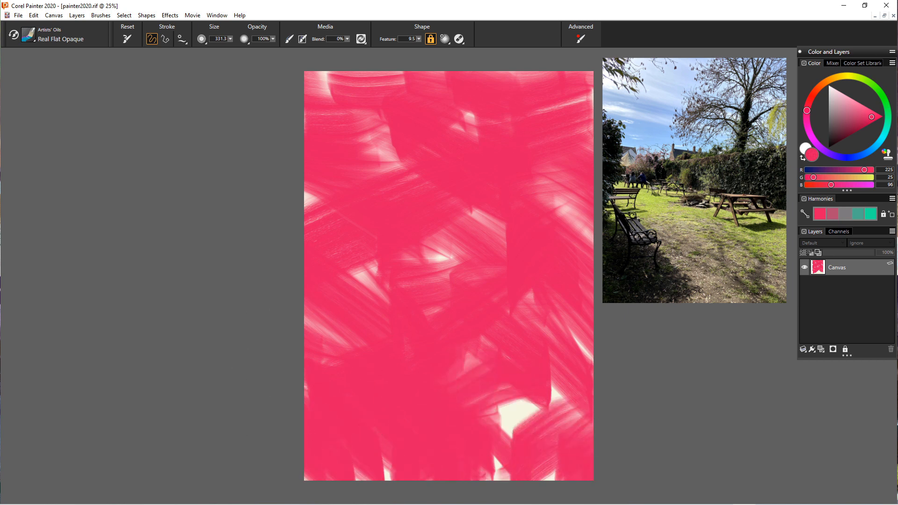
mouse_move(578, 382)
mouse_down()
mouse_move(486, 415)
mouse_move(552, 466)
mouse_move(491, 473)
mouse_up()
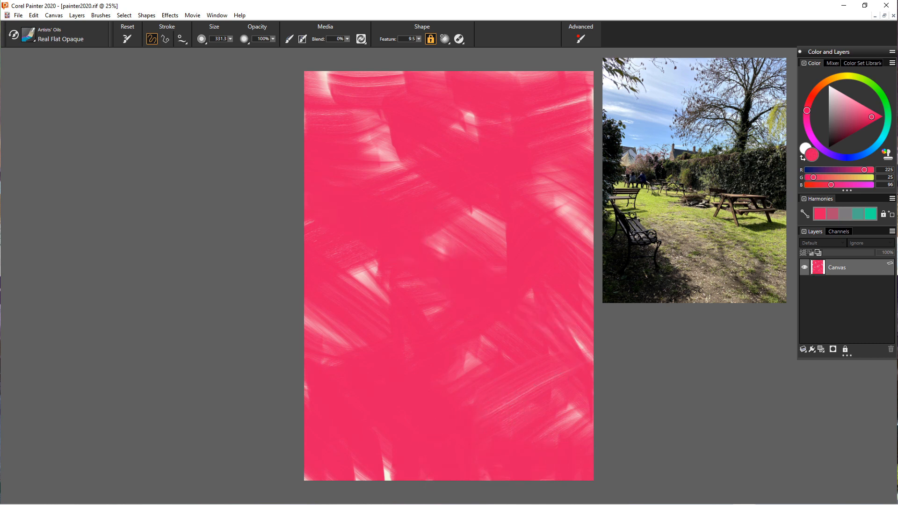
Brush pink over the remaining pale gaps at the left side, bottom edge, centre and top of the canvas
drag(386, 262, 342, 304)
drag(355, 342, 308, 311)
drag(388, 449, 386, 479)
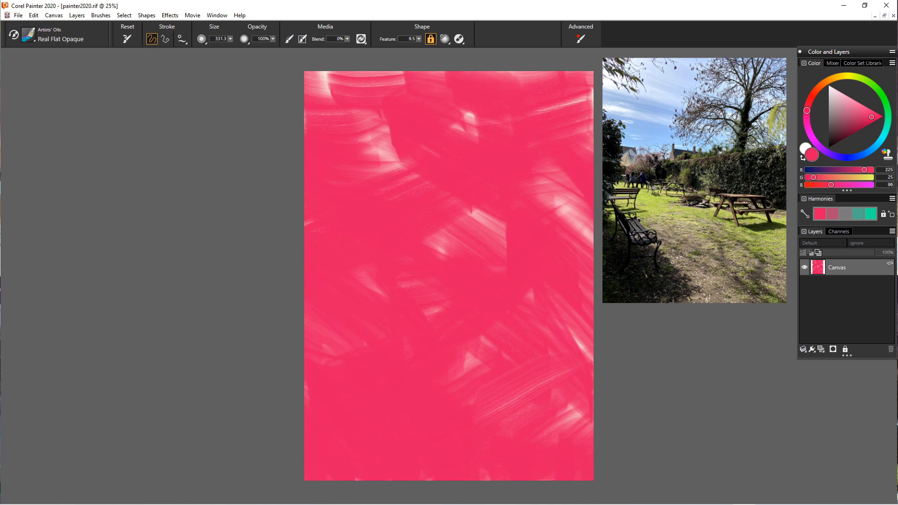
mouse_move(439, 211)
mouse_down()
mouse_move(459, 218)
mouse_move(339, 136)
mouse_up()
mouse_move(328, 96)
mouse_down()
mouse_move(364, 77)
mouse_move(578, 92)
mouse_move(566, 89)
mouse_up()
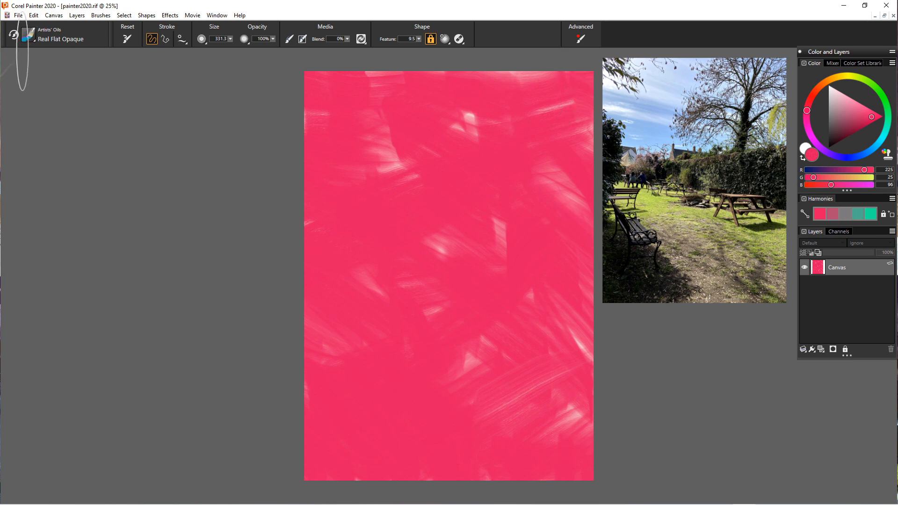
Choose the Oily Bristle brush variant from the Artists' Oils category
click(28, 35)
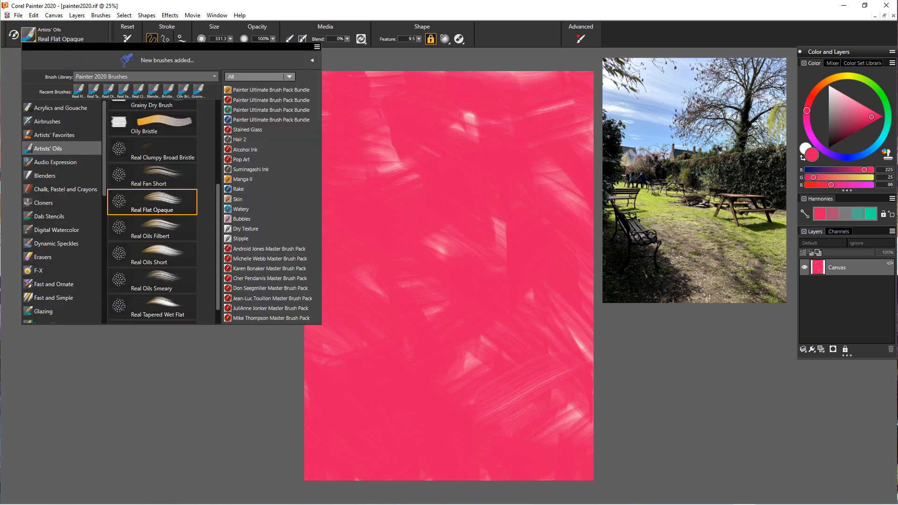
scroll(152, 210, up, 3)
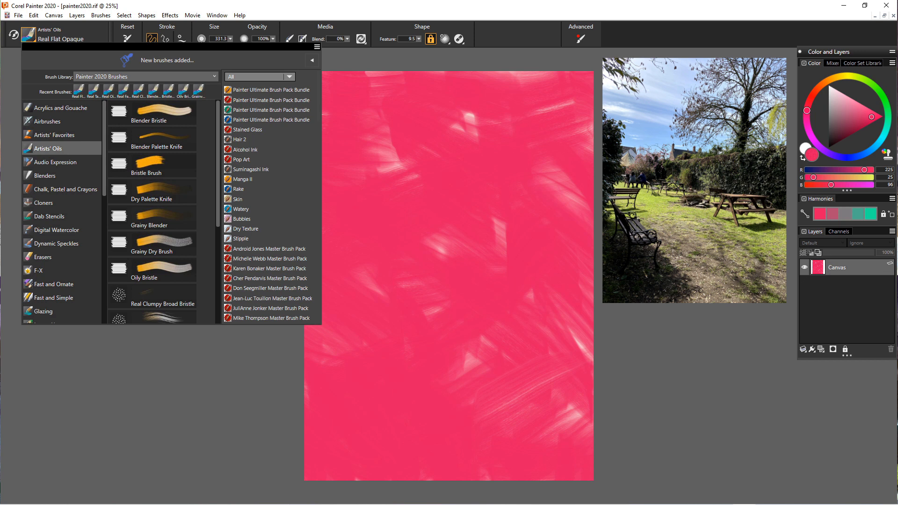
click(149, 269)
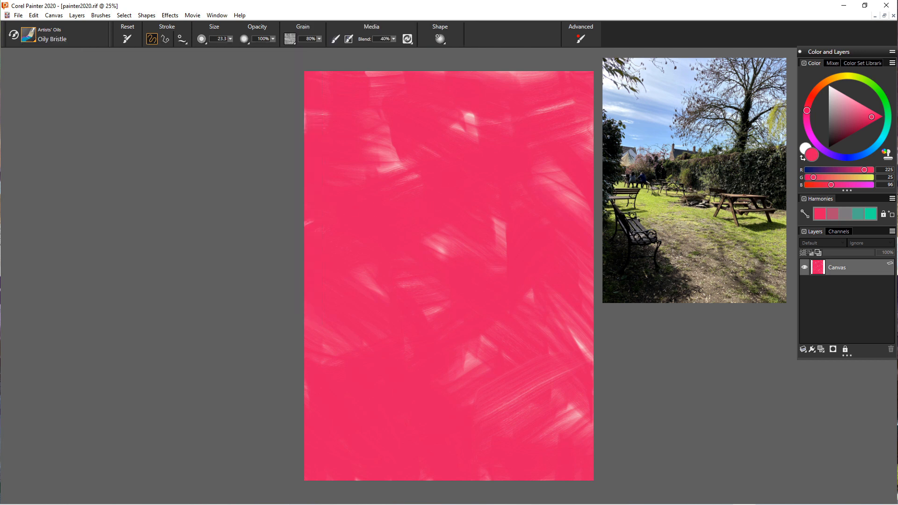
Pick a muted yellow (RGB 217, 225, 85) and paint thin strokes in the lower right of the canvas at size 23.3
click(850, 76)
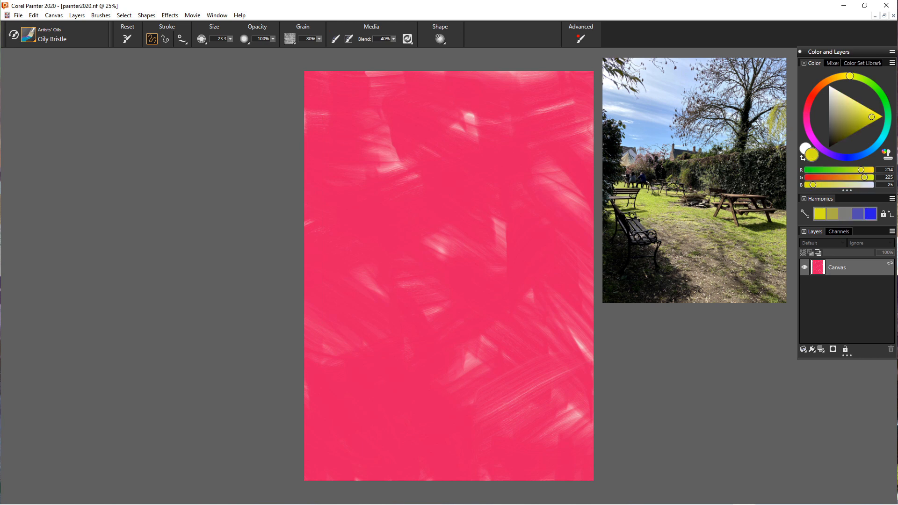
drag(854, 108, 857, 110)
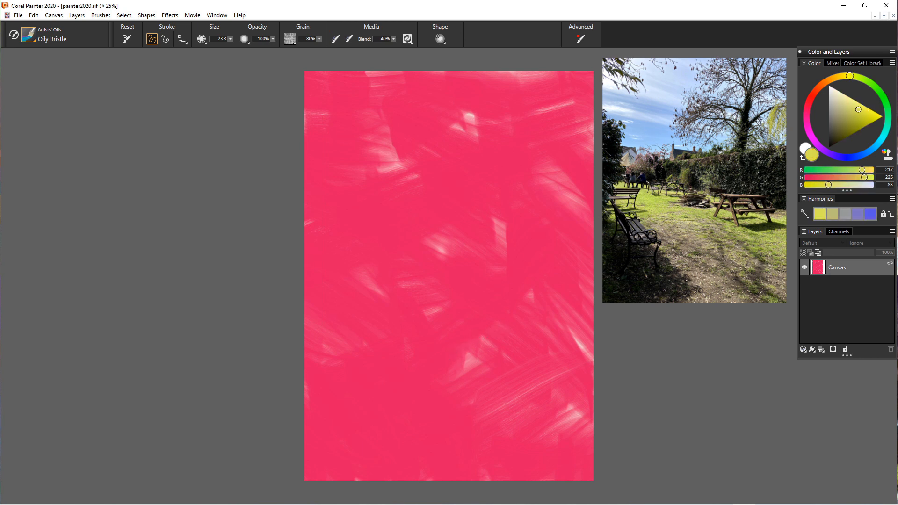
drag(498, 326, 561, 349)
mouse_move(513, 326)
mouse_down()
mouse_move(573, 334)
mouse_move(495, 320)
mouse_move(545, 333)
mouse_up()
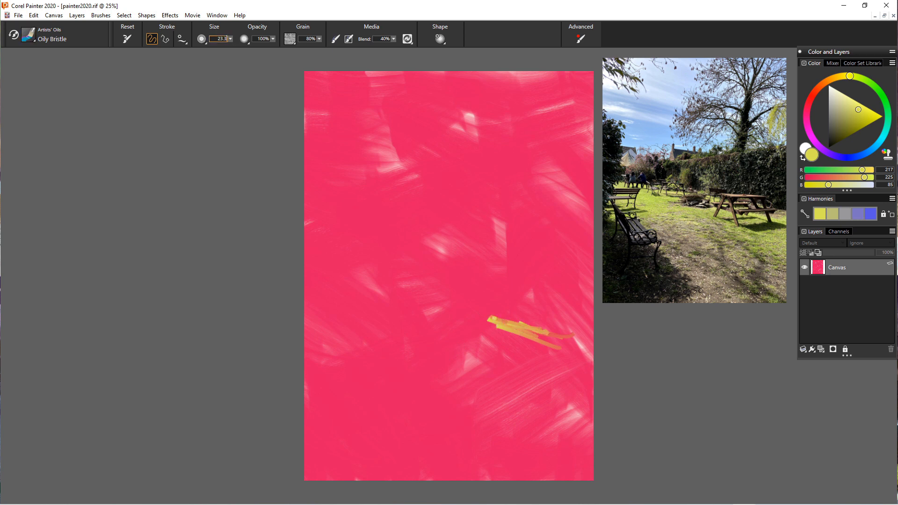
click(231, 38)
drag(228, 48, 262, 49)
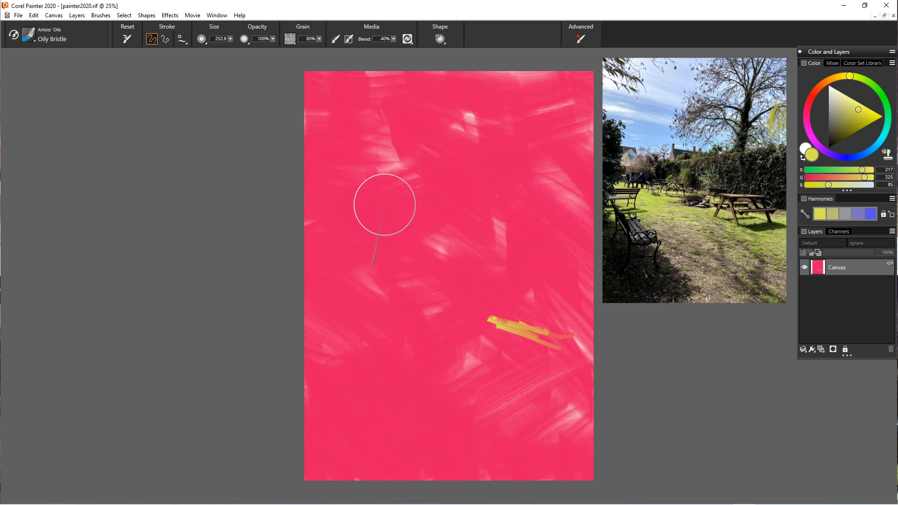
click(378, 207)
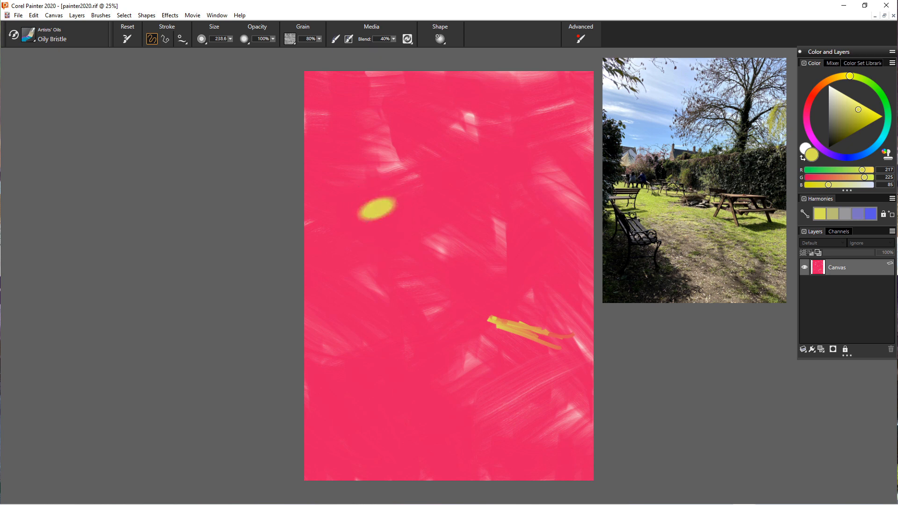
key(bracketleft)
key(bracketleft)
key(bracketleft)
key(bracketleft)
key(bracketleft)
key(bracketleft)
key(bracketleft)
key(bracketleft)
key(bracketleft)
key(bracketleft)
key(bracketleft)
key(bracketleft)
key(bracketleft)
key(bracketleft)
key(bracketleft)
key(bracketleft)
key(bracketleft)
key(bracketleft)
key(bracketleft)
key(bracketleft)
key(bracketleft)
key(bracketleft)
key(ctrl+z)
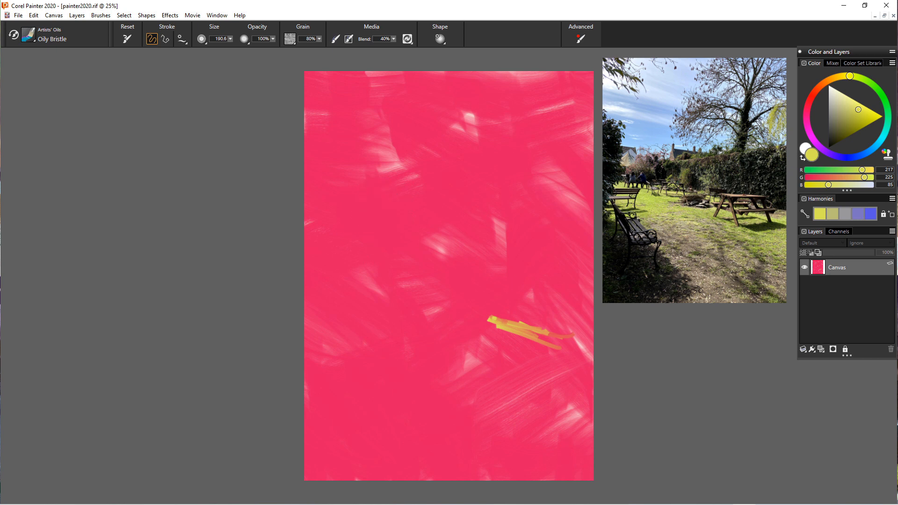
Set the brush size to 51.4 and paint yellow strokes along the upper edge of the grassy ground
click(220, 39)
click(230, 39)
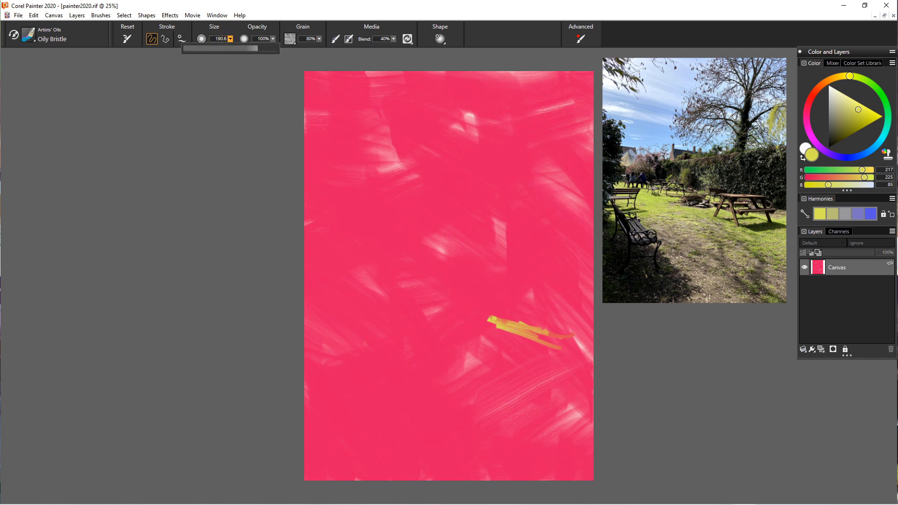
click(237, 48)
drag(238, 48, 239, 48)
click(532, 336)
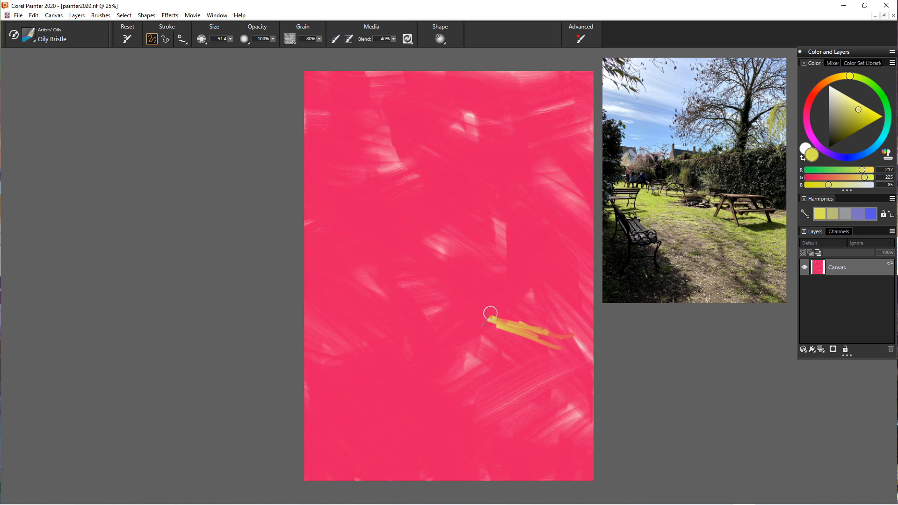
mouse_move(500, 316)
mouse_down()
mouse_move(475, 312)
mouse_move(579, 329)
mouse_move(508, 311)
mouse_move(557, 328)
mouse_up()
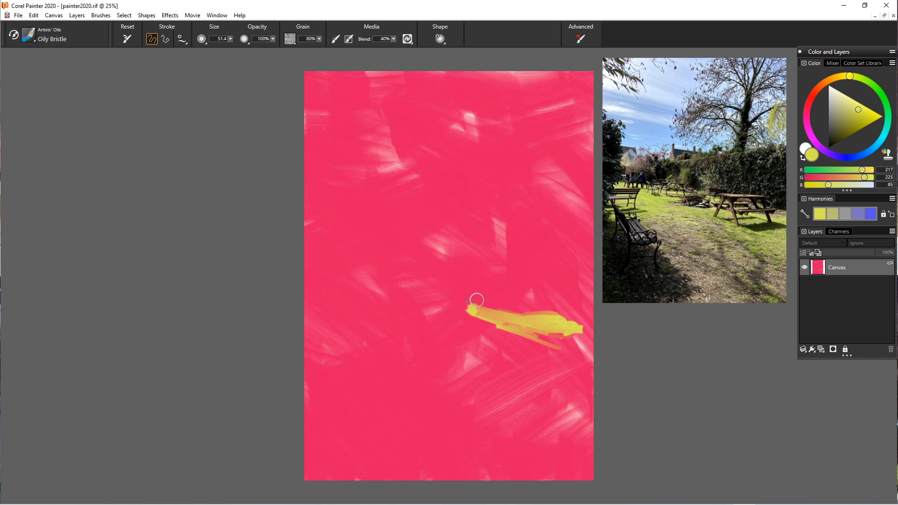
mouse_move(477, 300)
mouse_down()
mouse_move(423, 310)
mouse_move(433, 327)
mouse_move(417, 304)
mouse_move(481, 367)
mouse_up()
Enlarge the brush to size 338.9 and block in the ground area with broad yellow strokes
click(230, 39)
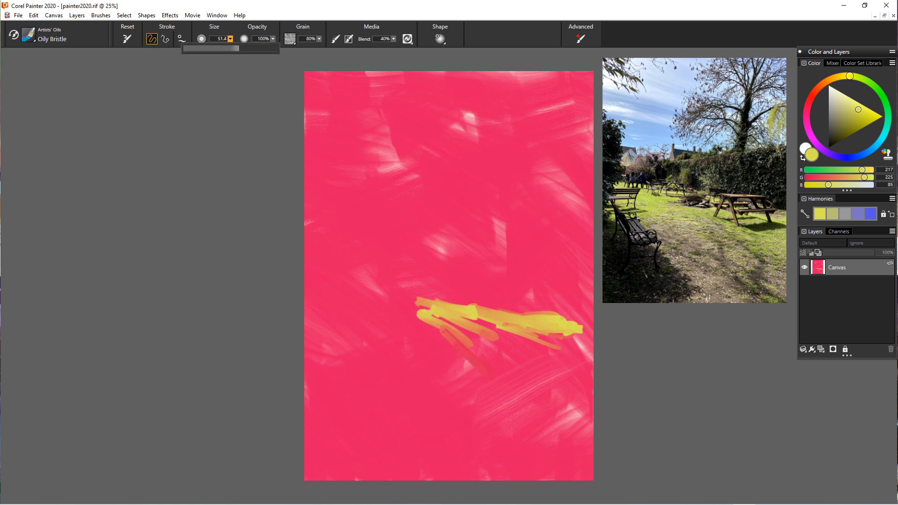
drag(233, 48, 259, 48)
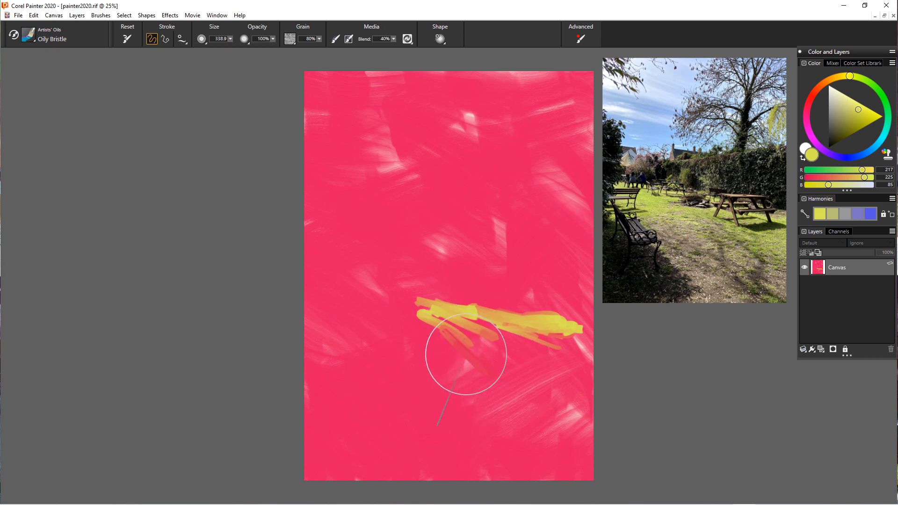
drag(425, 318, 507, 375)
mouse_move(435, 335)
mouse_down()
mouse_move(455, 347)
mouse_move(580, 372)
mouse_up()
mouse_move(408, 325)
mouse_down()
mouse_move(451, 391)
mouse_move(511, 386)
mouse_up()
drag(361, 334, 392, 381)
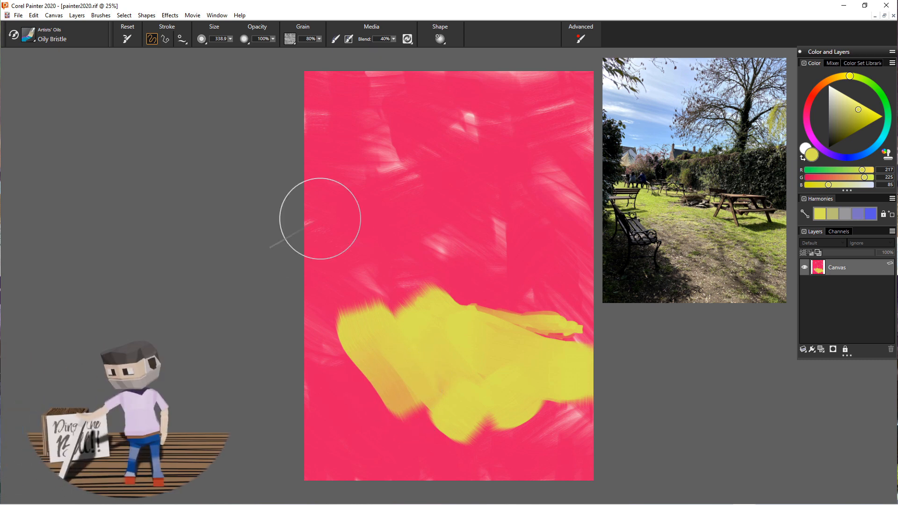
Add thin yellow strokes at size 23.2 along the ground's left edge, and enlarge the brush to 206.3
click(230, 38)
drag(248, 49, 228, 49)
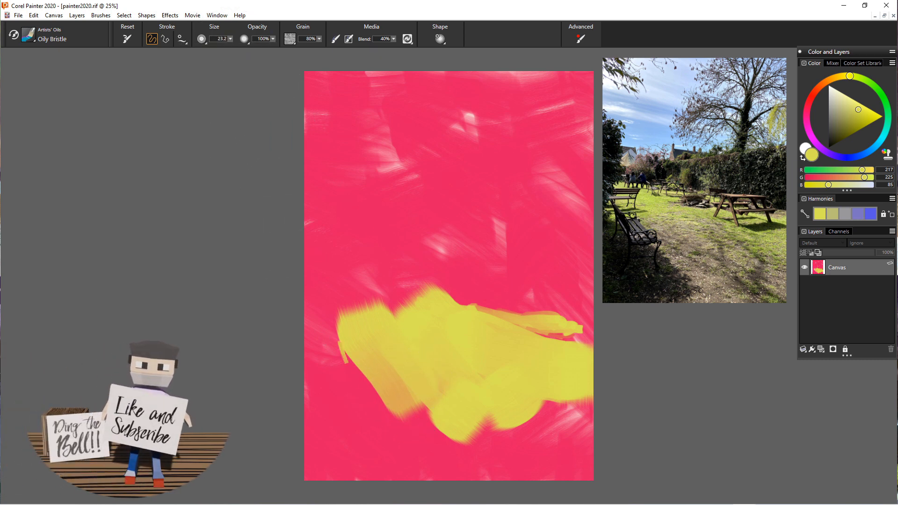
drag(344, 350, 372, 414)
click(230, 39)
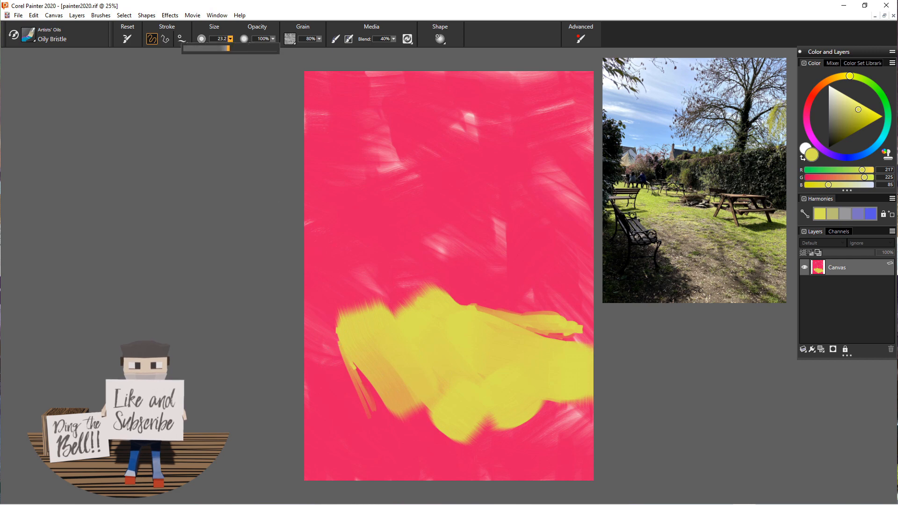
drag(190, 49, 260, 49)
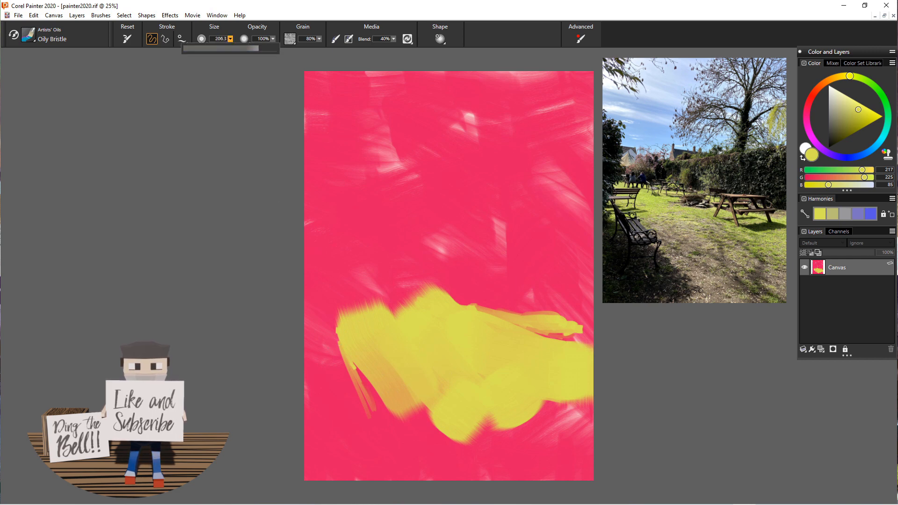
right_click(347, 413)
click(346, 358)
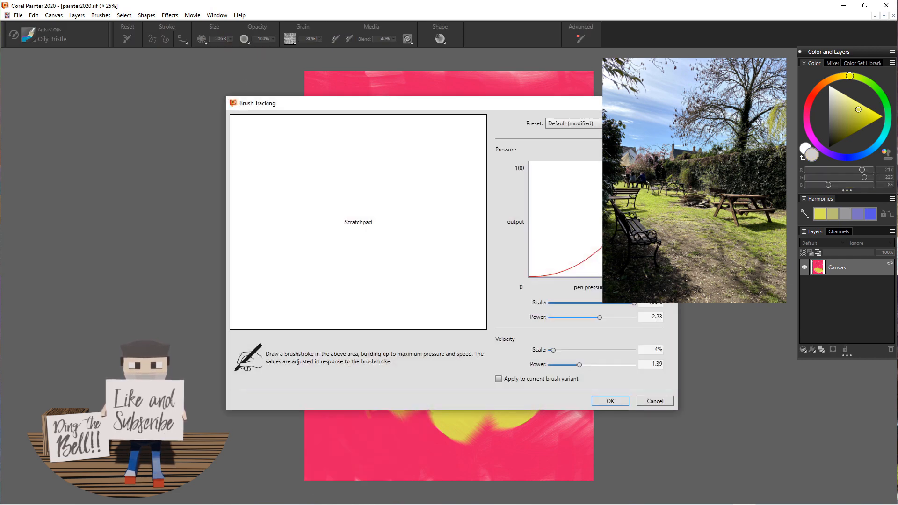
click(655, 401)
Extend the yellow ground to the left and downwards with broad diagonal strokes at size 206.3
mouse_move(339, 365)
mouse_down()
mouse_move(370, 436)
mouse_move(420, 434)
mouse_move(367, 348)
mouse_move(472, 424)
mouse_move(517, 429)
mouse_move(557, 417)
mouse_move(485, 357)
mouse_up()
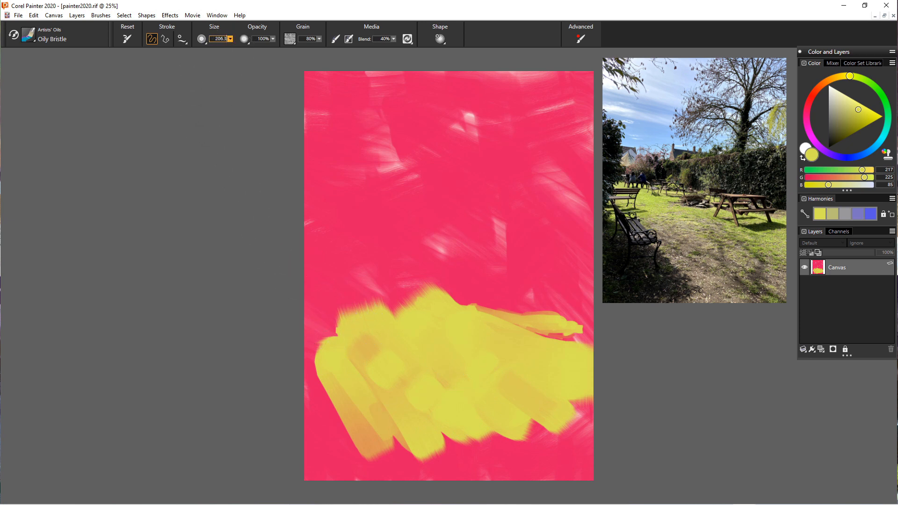
Reduce the brush size to 121.4 and paint diagonal yellow strokes along the ground's upper left edge
click(230, 39)
drag(259, 49, 246, 48)
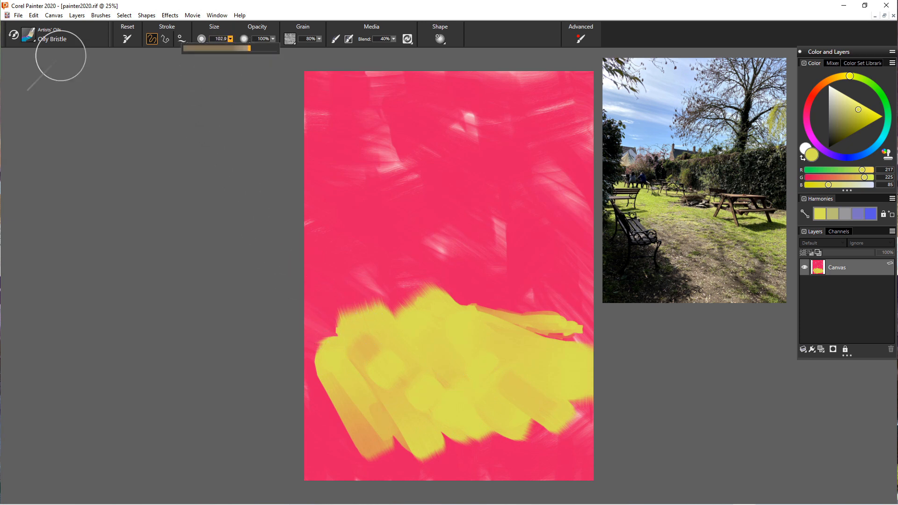
click(325, 298)
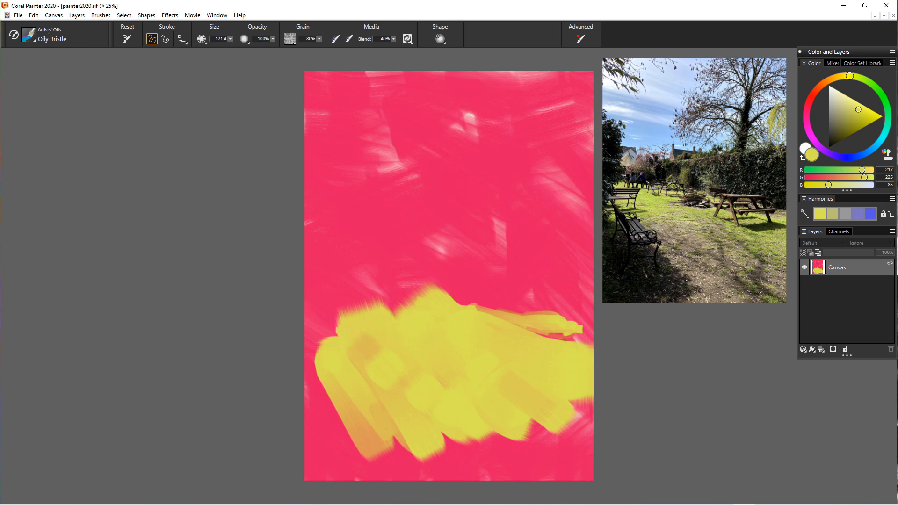
drag(311, 299, 367, 351)
mouse_move(344, 302)
mouse_down()
mouse_move(408, 332)
mouse_move(484, 344)
mouse_up()
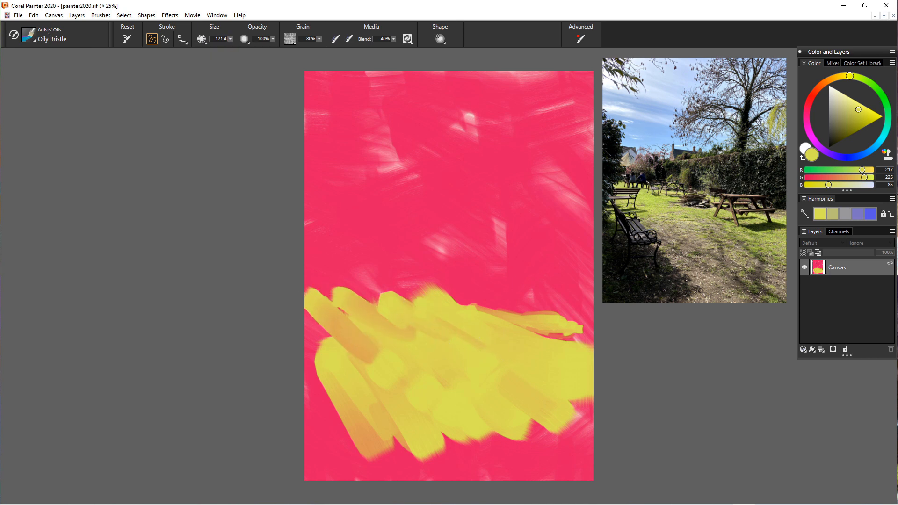
Finish the yellow ground stroke, switch to the Blender Bristle brush at size 110, and sample the canvas pink
drag(407, 354, 442, 378)
click(28, 34)
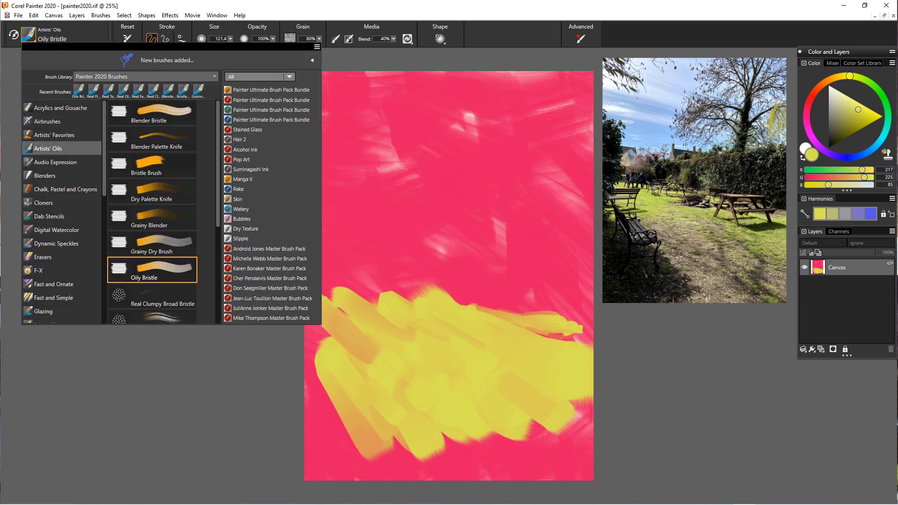
click(150, 114)
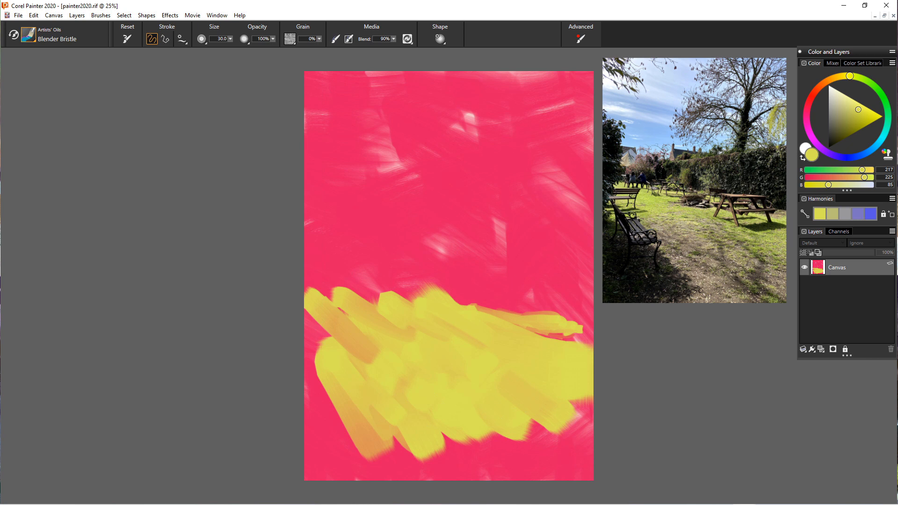
alt+click(449, 196)
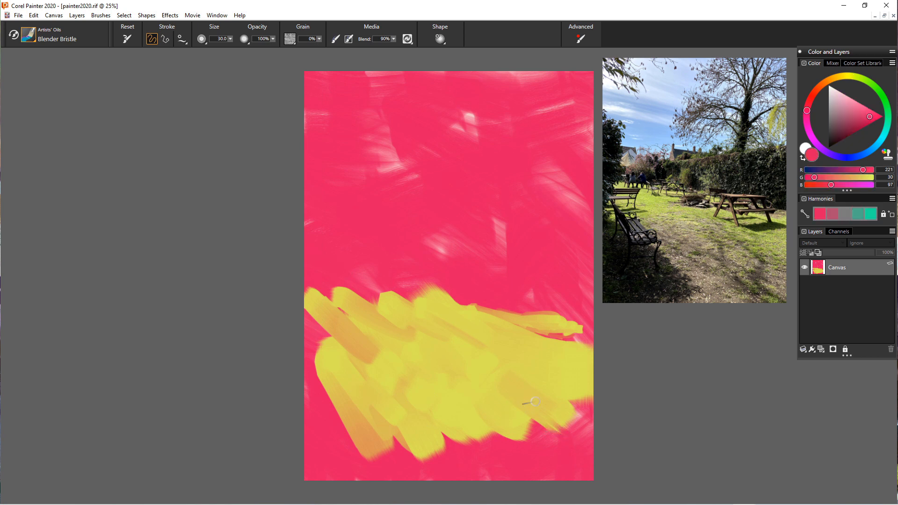
click(230, 39)
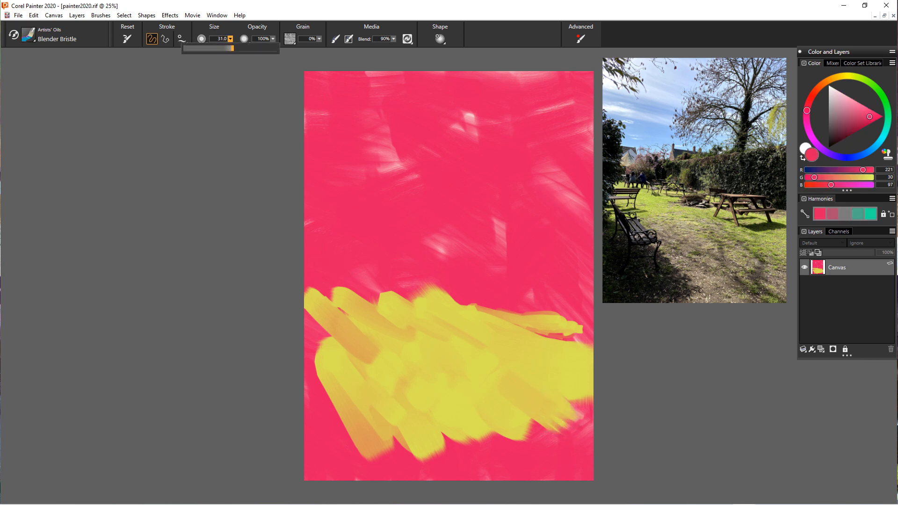
drag(232, 48, 251, 48)
Work pink into the lower and left edges of the yellow ground with diagonal blending strokes
mouse_move(589, 413)
mouse_down()
mouse_move(538, 389)
mouse_move(539, 397)
mouse_move(521, 403)
mouse_up()
drag(552, 433, 472, 367)
mouse_move(514, 439)
mouse_down()
mouse_move(392, 360)
mouse_move(435, 388)
mouse_up()
mouse_move(470, 442)
mouse_down()
mouse_move(421, 393)
mouse_move(375, 373)
mouse_up()
drag(330, 344, 382, 373)
mouse_move(314, 323)
mouse_down()
mouse_move(383, 367)
mouse_move(343, 373)
mouse_move(365, 384)
mouse_up()
drag(326, 341, 355, 394)
mouse_move(319, 351)
mouse_down()
mouse_move(345, 389)
mouse_move(347, 431)
mouse_move(361, 455)
mouse_up()
drag(335, 391, 383, 463)
Streak the middle of the yellow ground with diagonal Blender Bristle strokes and add short pink dabs
mouse_move(312, 319)
mouse_down()
mouse_move(376, 391)
mouse_move(394, 374)
mouse_up()
mouse_move(360, 333)
mouse_down()
mouse_move(473, 440)
mouse_move(505, 453)
mouse_up()
drag(421, 392, 501, 434)
drag(375, 375, 455, 418)
drag(417, 384, 447, 395)
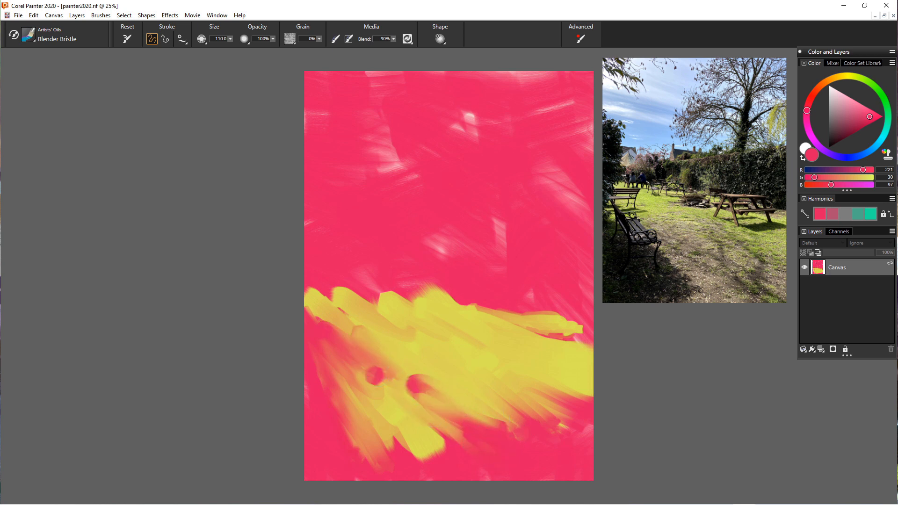
drag(497, 417, 513, 420)
Choose a dark ochre brown (RGB 141, 111, 43) and blend diagonal strokes into the ground's lower middle
click(835, 79)
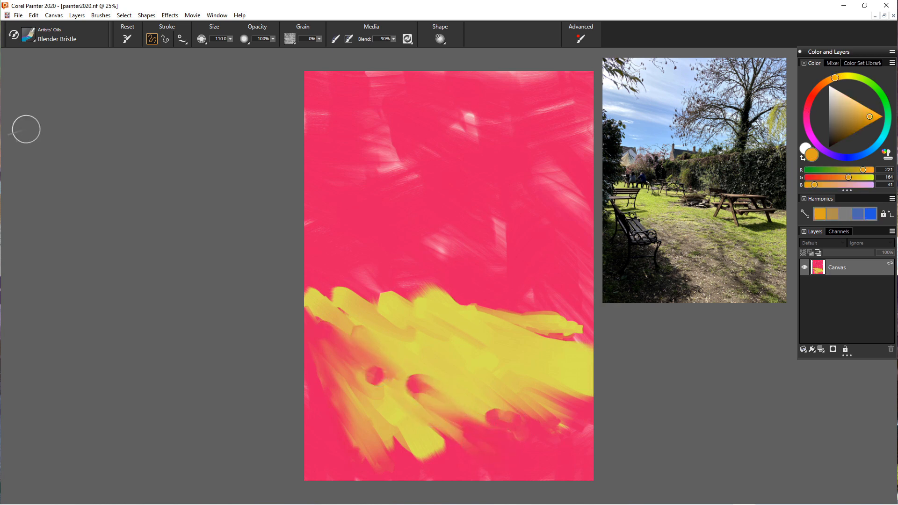
drag(870, 117, 850, 125)
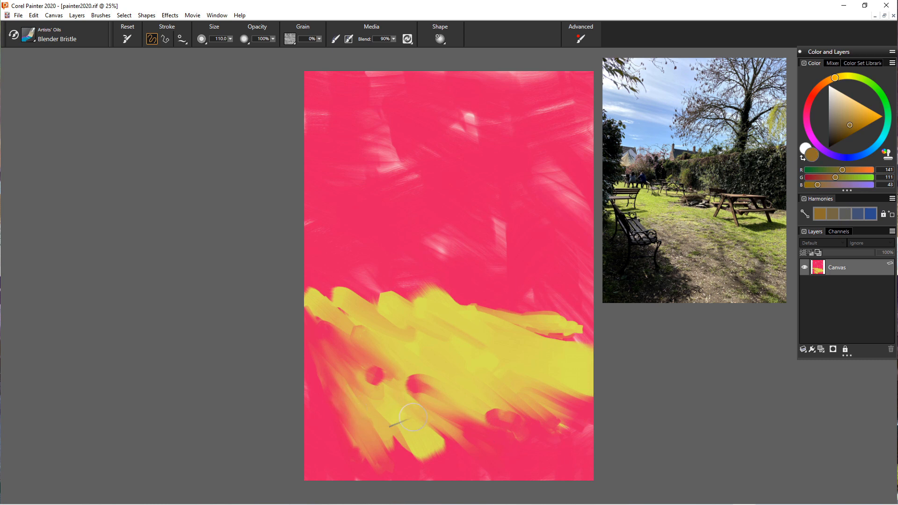
drag(496, 442, 397, 382)
drag(478, 418, 416, 381)
drag(424, 382, 504, 419)
mouse_move(463, 395)
mouse_down()
mouse_move(509, 419)
mouse_move(552, 411)
mouse_move(551, 393)
mouse_move(468, 388)
mouse_up()
Lighten the colour to a pale tan and blend it into the lower right of the ground
click(845, 103)
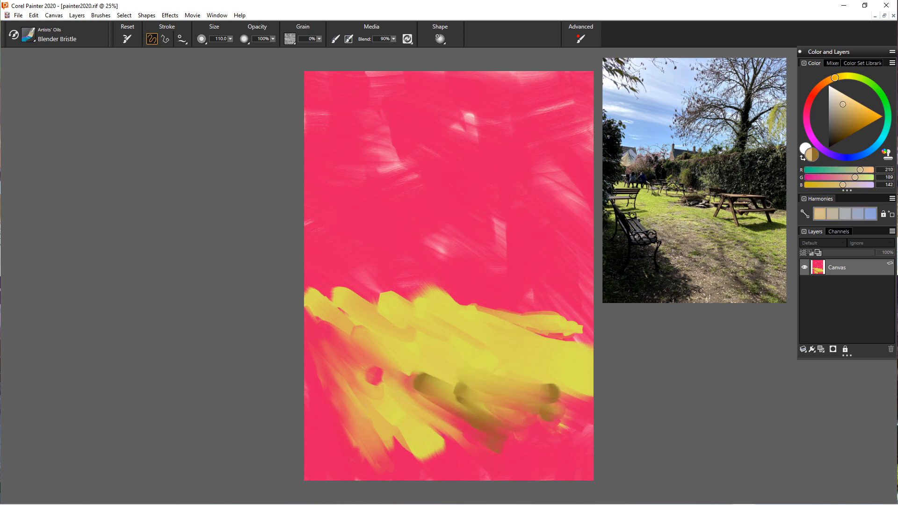
drag(553, 400, 488, 386)
mouse_move(488, 387)
mouse_down()
mouse_move(582, 405)
mouse_move(519, 388)
mouse_up()
Switch to the Artists' Oils Bristle Brush and set its size to 113.7
click(29, 34)
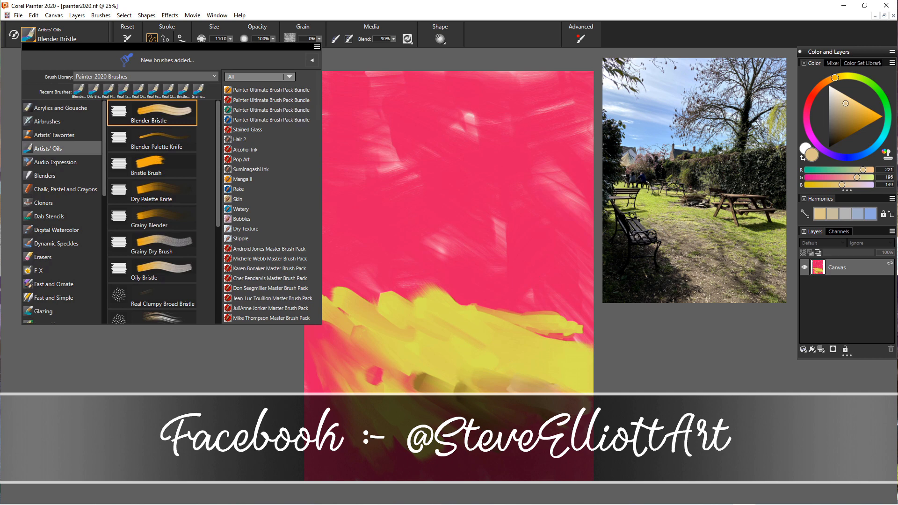
click(140, 166)
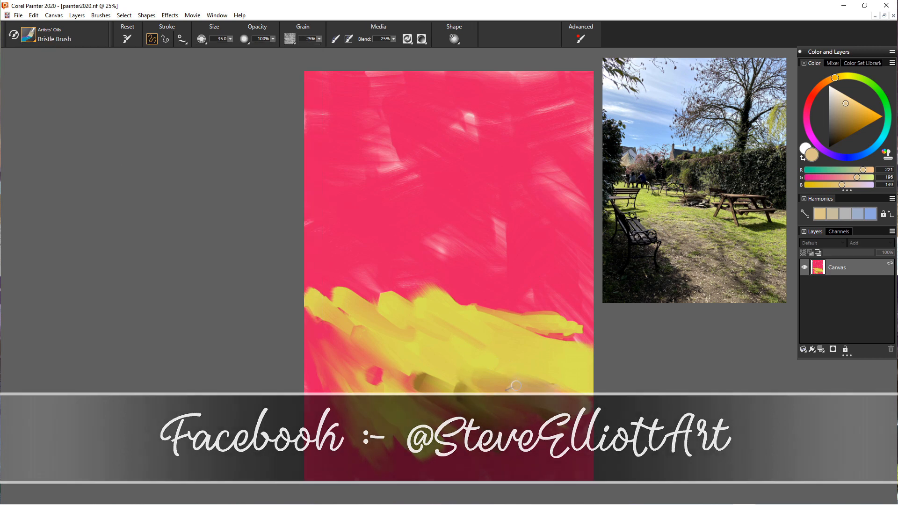
click(230, 39)
click(232, 48)
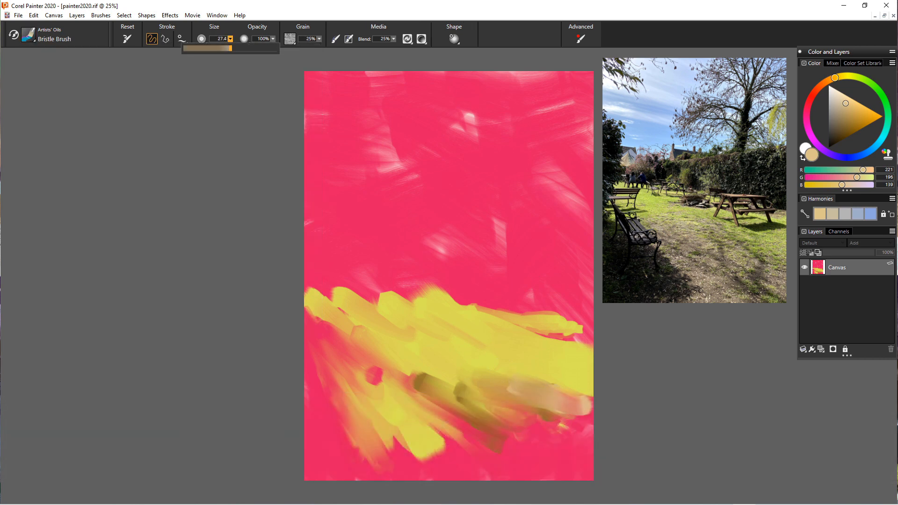
drag(232, 48, 253, 48)
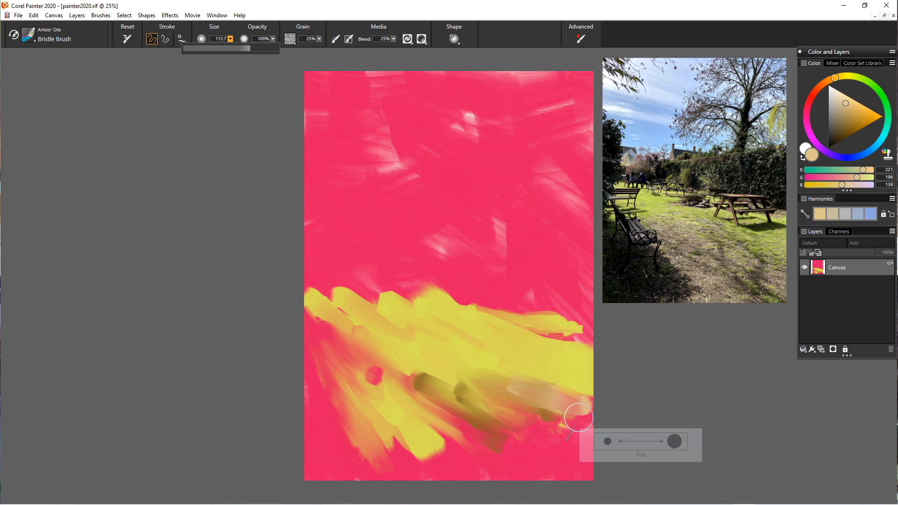
Block in the path with broad tan Bristle Brush strokes across the lower middle and right of the ground
mouse_move(579, 402)
mouse_down()
mouse_move(560, 388)
mouse_move(508, 398)
mouse_move(585, 428)
mouse_up()
mouse_move(447, 392)
mouse_down()
mouse_move(446, 409)
mouse_move(487, 448)
mouse_up()
mouse_move(468, 392)
mouse_down()
mouse_move(542, 442)
mouse_move(530, 467)
mouse_up()
drag(432, 426, 457, 457)
drag(388, 373, 447, 425)
drag(421, 381, 452, 414)
drag(447, 373, 482, 398)
drag(408, 439, 418, 455)
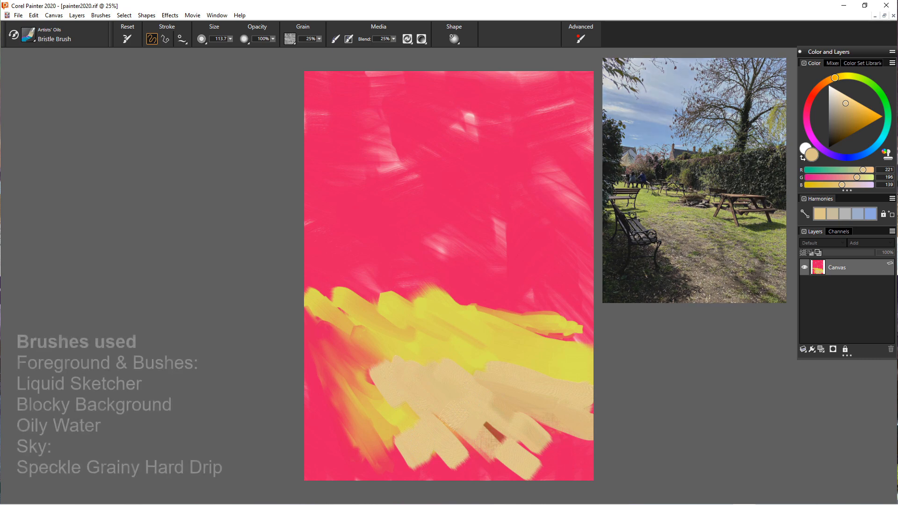
Try the Grainy Blender on the dark brown patch, and switch to the Dry Palette Knife at size 127.7
click(28, 35)
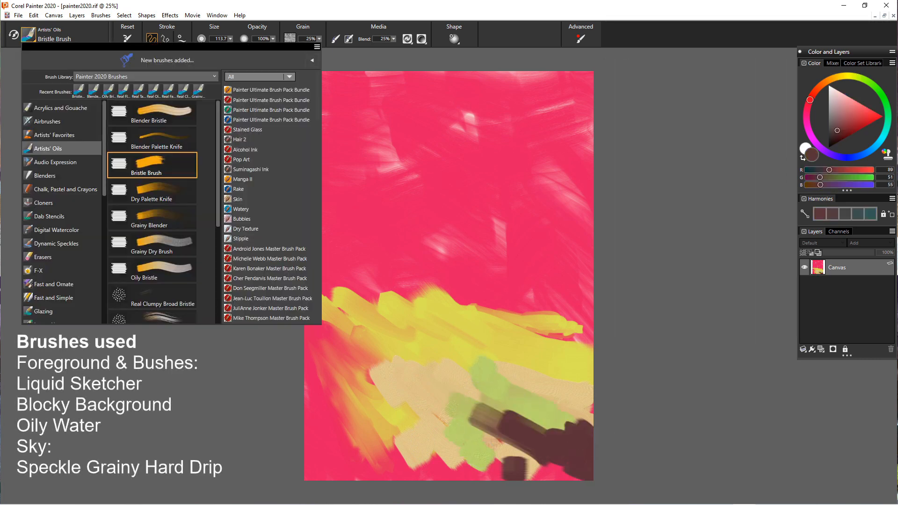
click(151, 218)
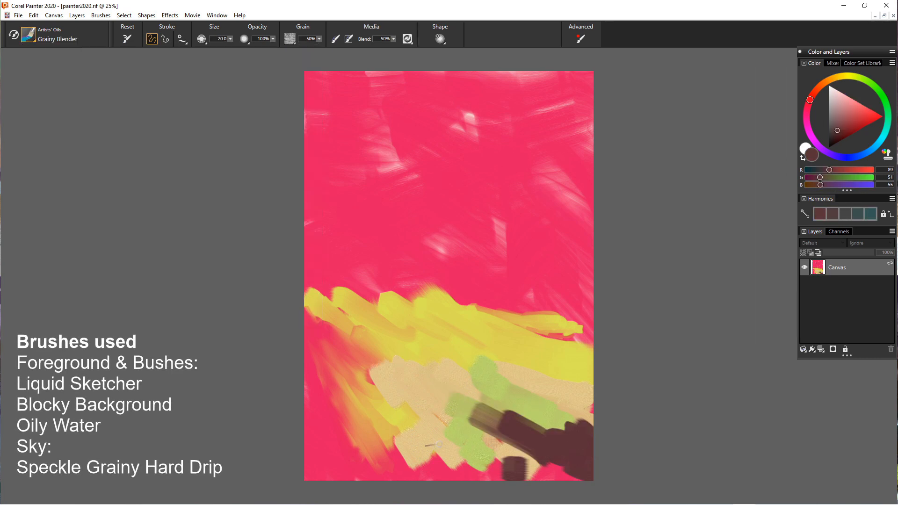
drag(501, 428, 489, 442)
click(28, 36)
click(152, 192)
key(])
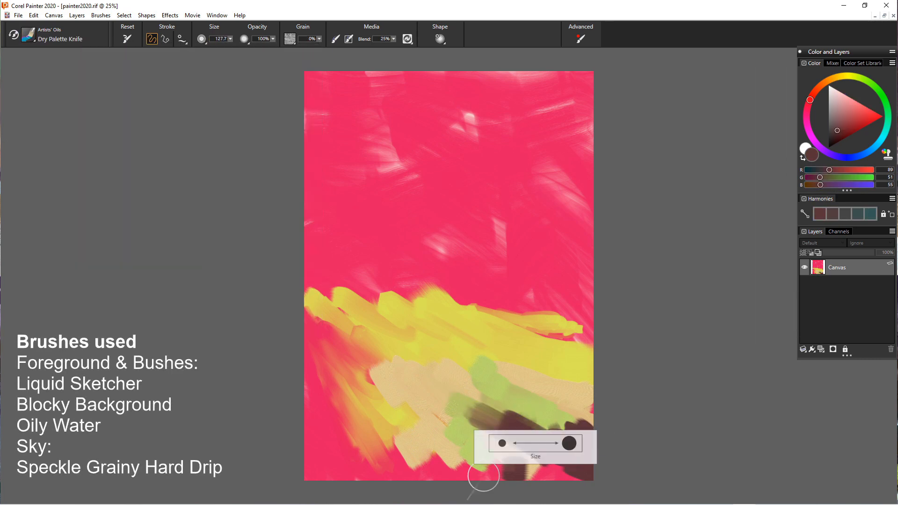
Drag the tan, green and brown patches of the path together with diagonal Dry Palette Knife strokes
drag(407, 428, 426, 474)
drag(468, 442, 526, 470)
drag(468, 414, 538, 461)
drag(538, 416, 587, 438)
drag(467, 376, 568, 423)
drag(468, 428, 536, 475)
Switch to the Grainy Dry Brush at size 123.5 and paint dark brown strokes over the left of the path
click(29, 36)
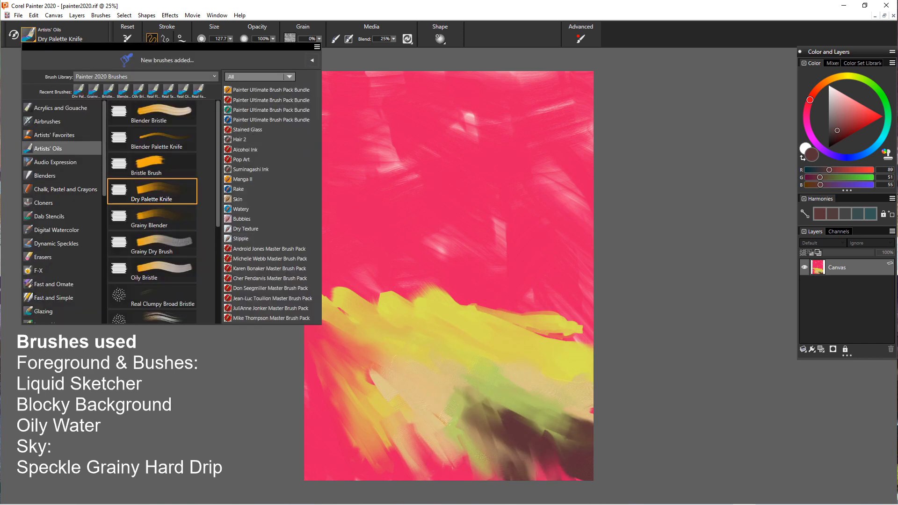
click(152, 246)
drag(407, 382, 431, 419)
click(230, 39)
mouse_move(358, 348)
mouse_down()
mouse_move(451, 427)
mouse_move(392, 385)
mouse_move(390, 405)
mouse_up()
Choose a light mauve grey (RGB 176, 160, 162) and paint broad strokes over the path
click(833, 106)
scroll(389, 384, up, 13)
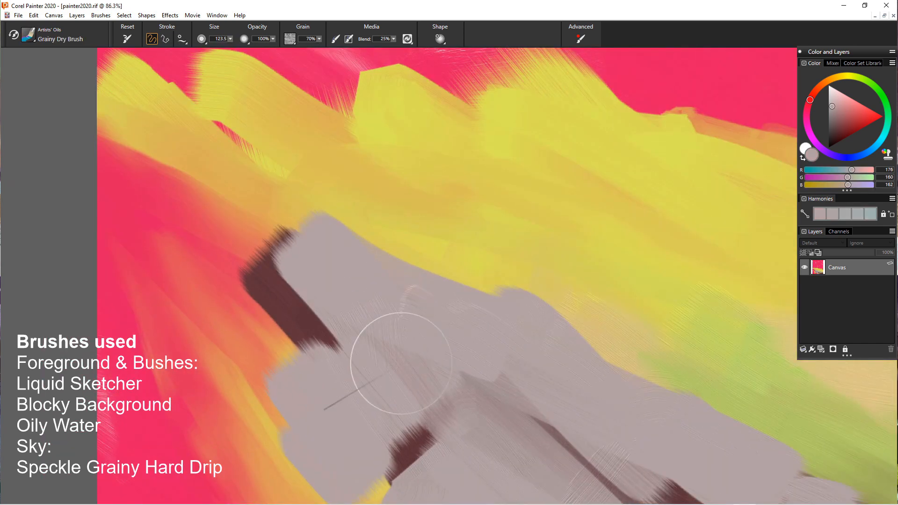
drag(456, 264, 510, 327)
drag(578, 325, 604, 358)
Switch to the Real Fan Short brush and feather the grey path's upper edge into the yellow
click(29, 36)
scroll(152, 234, down, 2)
click(152, 224)
drag(383, 243, 414, 262)
drag(362, 299, 328, 201)
drag(449, 258, 402, 197)
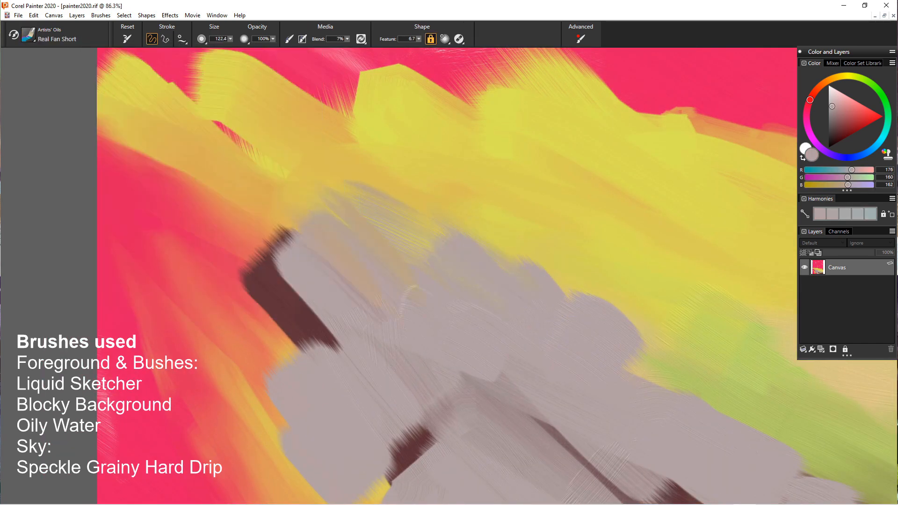
Extend grey Real Fan Short strokes over the path's left side, upper edge and lower right
drag(336, 346, 262, 262)
drag(281, 402, 219, 276)
drag(280, 347, 188, 243)
drag(552, 276, 674, 378)
drag(505, 253, 461, 192)
scroll(331, 272, down, 10)
drag(529, 374, 449, 323)
Sample dark brown and green tones from the canvas and fan them diagonally over the lower right of the path
alt+click(486, 383)
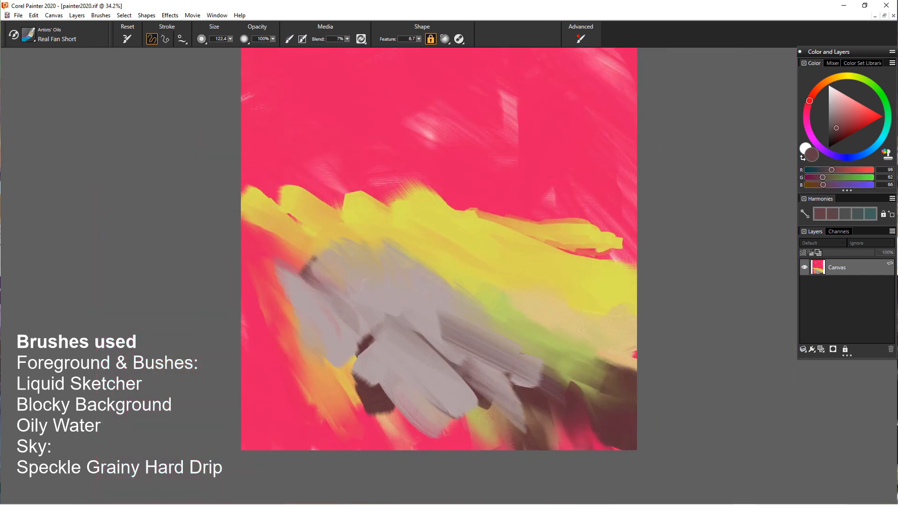
drag(519, 403, 461, 334)
alt+click(496, 302)
drag(562, 388, 512, 336)
alt+click(580, 393)
drag(589, 411, 533, 341)
drag(613, 360, 506, 309)
drag(563, 361, 493, 342)
drag(519, 325, 453, 290)
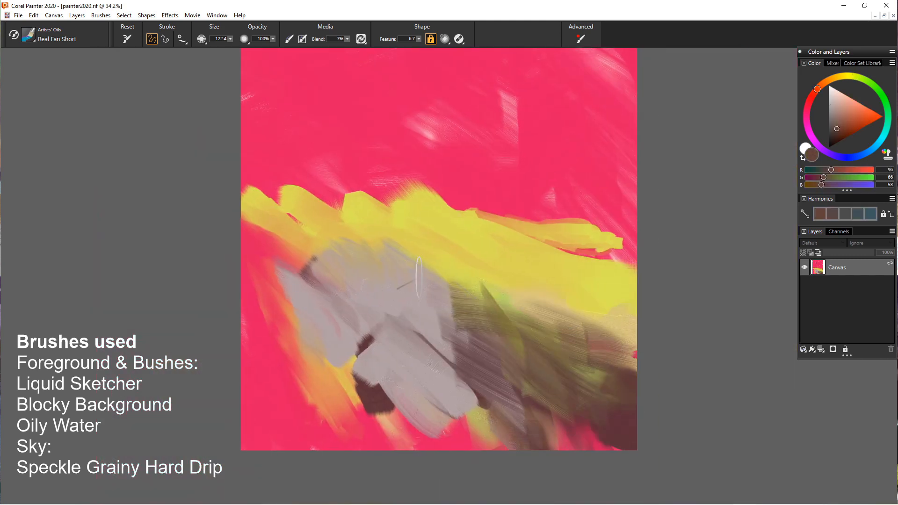
Switch to the Real Flat Opaque brush at size 125.5 and paint dark brown strokes at the path's lower left
click(29, 35)
click(152, 248)
drag(368, 341, 381, 397)
drag(339, 362, 287, 332)
drag(344, 386, 283, 358)
click(230, 39)
drag(267, 288, 329, 320)
Choose a bright yellow (RGB 219, 240, 36) and paint horizontal strokes across the middle of the ground
click(852, 76)
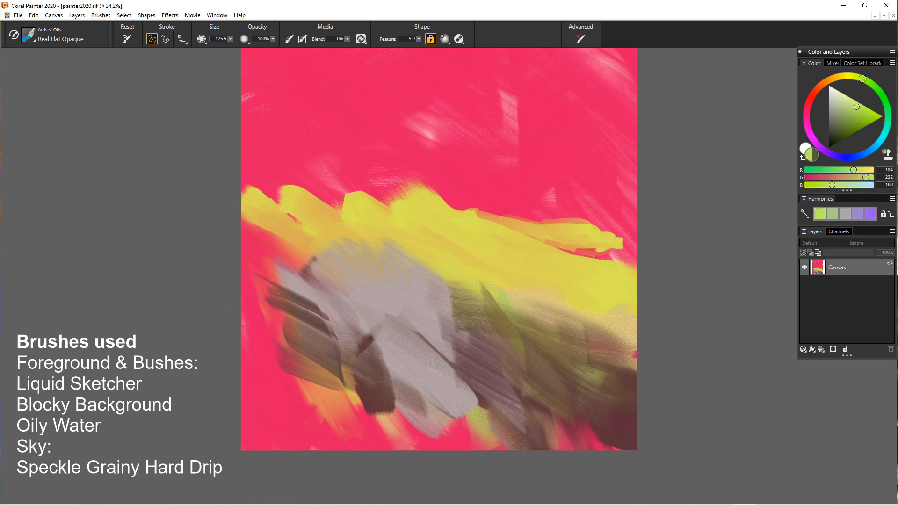
click(872, 114)
drag(421, 257, 460, 289)
drag(501, 265, 574, 292)
drag(630, 262, 559, 255)
drag(358, 271, 440, 288)
drag(391, 300, 491, 293)
drag(311, 262, 402, 266)
drag(266, 276, 374, 300)
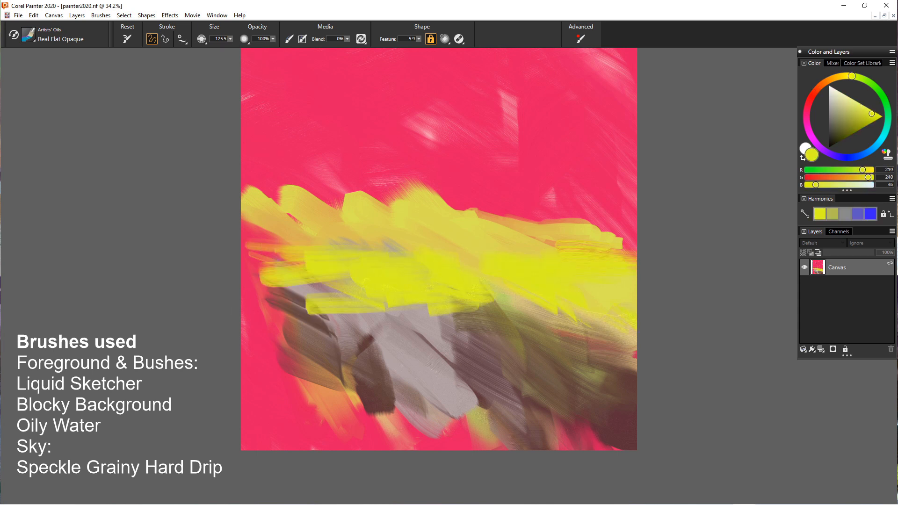
drag(291, 252, 245, 246)
Adjust the yellow, shift the colour to teal (RGB 54, 148, 123), and paint strokes at the ground's left
click(855, 109)
mouse_move(285, 290)
mouse_down()
mouse_move(309, 367)
mouse_move(328, 336)
mouse_up()
click(887, 127)
drag(338, 307, 394, 332)
click(849, 123)
drag(248, 276, 358, 327)
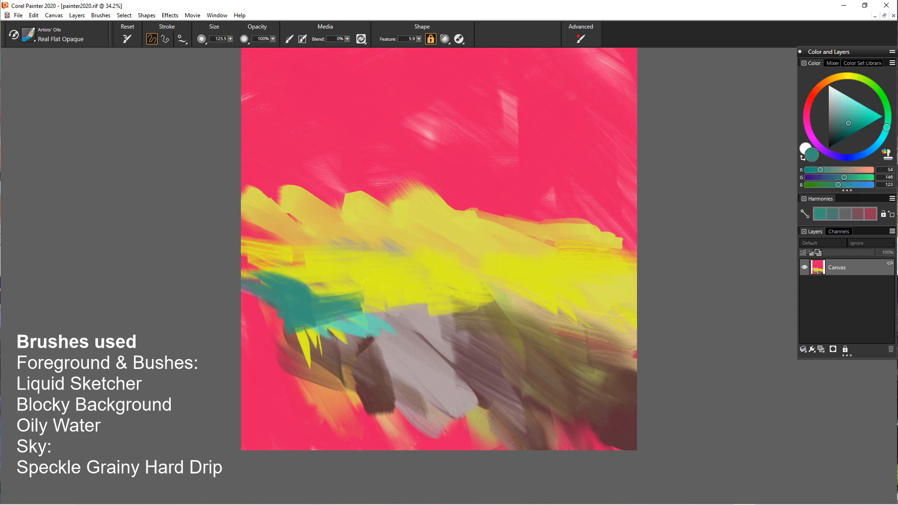
Cover the lower left foreground with overlapping teal Real Flat Opaque strokes
drag(243, 250, 360, 306)
mouse_move(365, 311)
mouse_down()
mouse_move(440, 337)
mouse_move(260, 391)
mouse_up()
mouse_move(320, 382)
mouse_down()
mouse_move(325, 449)
mouse_move(345, 449)
mouse_up()
drag(327, 360, 407, 397)
drag(330, 390, 442, 447)
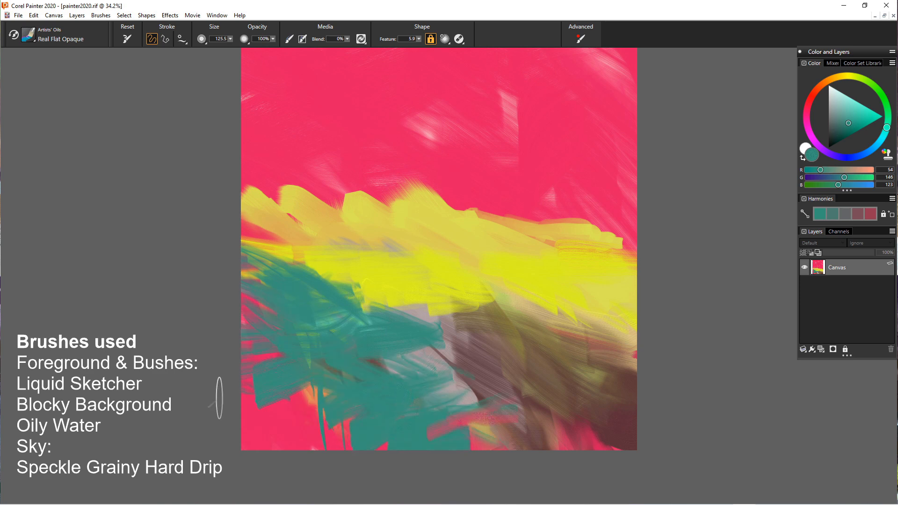
drag(426, 393, 489, 424)
drag(248, 403, 318, 440)
Choose a pale pinkish grey (RGB 218, 210, 211) and paint light strokes over the lower middle of the path
click(810, 101)
click(830, 95)
drag(407, 362, 461, 395)
drag(409, 381, 479, 414)
drag(479, 412, 349, 444)
drag(454, 367, 515, 417)
drag(432, 344, 543, 438)
drag(499, 363, 565, 400)
drag(526, 379, 536, 409)
Switch to the Sargent Grainy Pressure Knife and add pale strokes at the ground's upper left and the path
scroll(319, 315, down, 3)
scroll(272, 260, up, 3)
click(28, 35)
scroll(61, 211, down, 10)
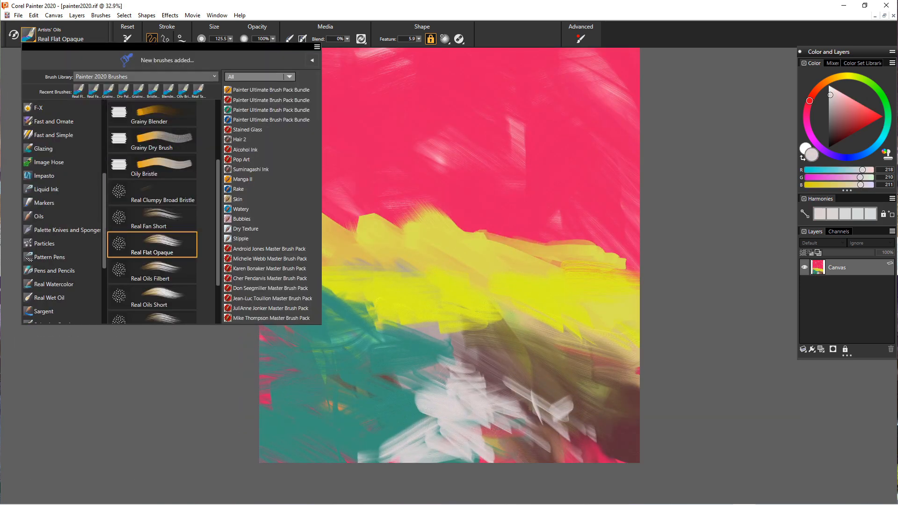
click(44, 189)
scroll(156, 187, up, 2)
click(159, 165)
drag(336, 218, 383, 244)
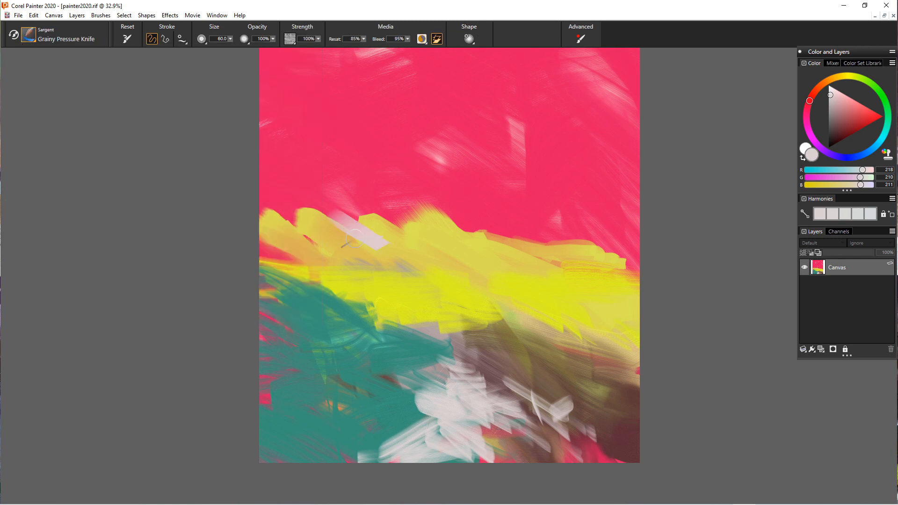
drag(423, 363, 526, 391)
Switch to the Sargent Blocky Background brush and add pale strokes along the left edge and the teal area's border
click(29, 35)
click(155, 113)
drag(344, 297, 471, 341)
drag(292, 170, 264, 162)
drag(264, 212, 302, 222)
drag(263, 253, 334, 272)
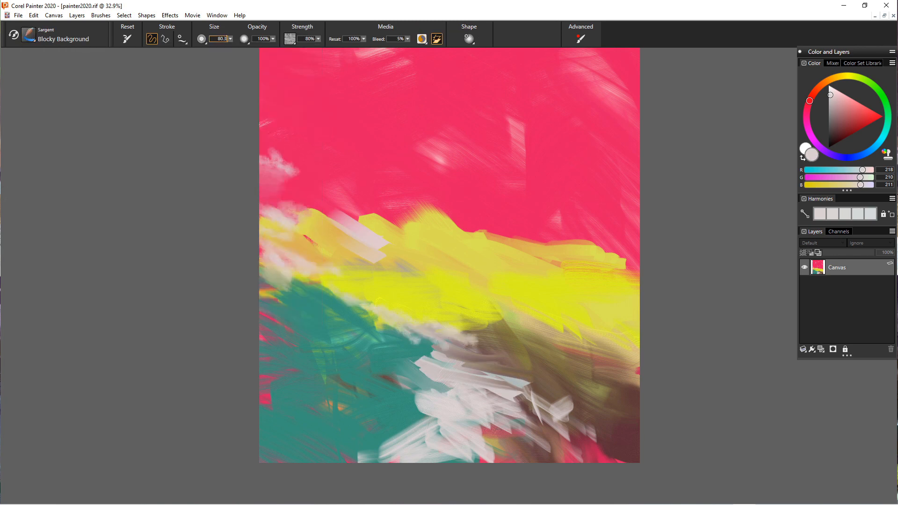
Enlarge the brush to size 292 and work sampled teal, dark brown and yellow into the path and right-hand ground
drag(230, 39, 239, 50)
drag(477, 431, 512, 453)
alt+click(369, 411)
drag(374, 407, 440, 421)
drag(508, 411, 601, 402)
alt+click(582, 389)
drag(487, 335, 449, 365)
alt+click(552, 294)
drag(529, 323, 629, 375)
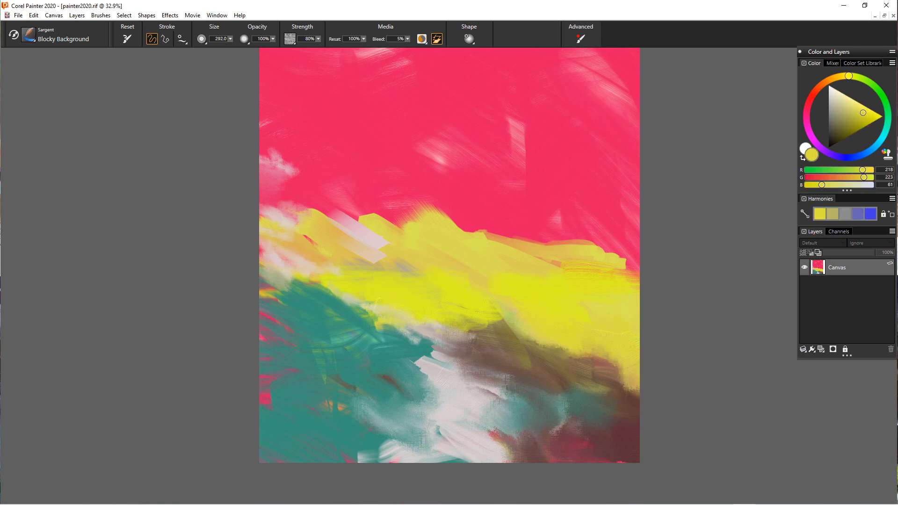
Soften the left-hand ground with large strokes of yellow and sampled teal, and touch sampled yellow into the middle
mouse_move(332, 290)
mouse_down()
mouse_move(421, 327)
mouse_move(435, 309)
mouse_up()
alt+click(327, 309)
drag(272, 281, 319, 322)
drag(374, 407, 449, 454)
drag(261, 256, 306, 245)
alt+click(421, 253)
drag(414, 263, 401, 274)
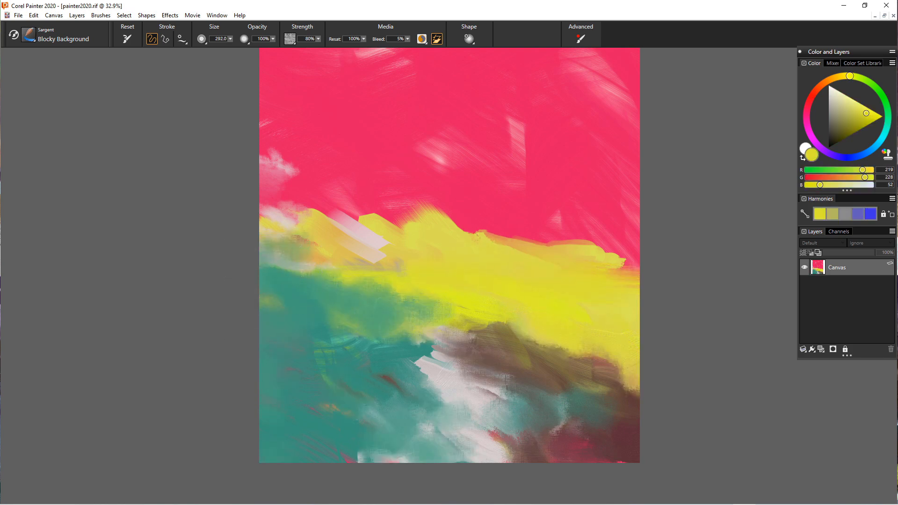
Switch to the Light Liquid Sketcher, stroke yellow along the ground's upper right edge, and set the size to 169.1
click(29, 34)
click(152, 191)
drag(491, 245, 632, 249)
drag(230, 39, 235, 50)
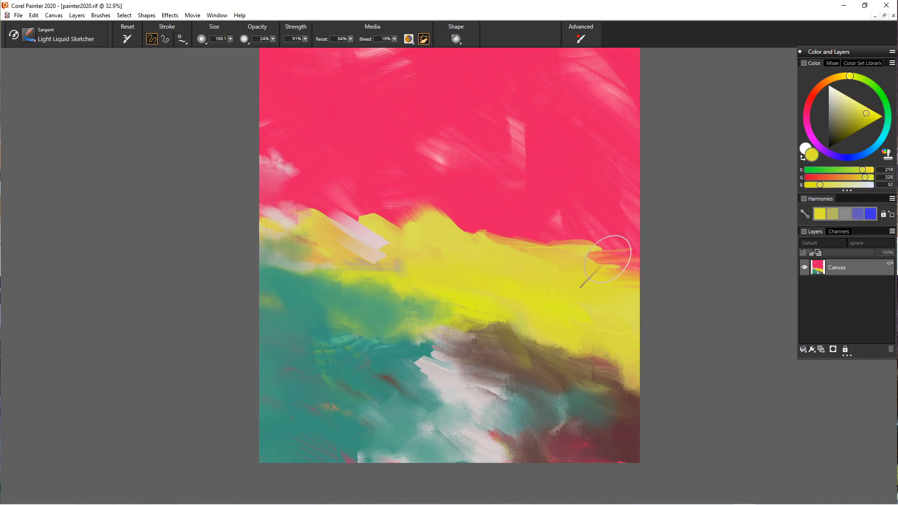
Work horizontal strokes of sampled yellow across the top of the ground and its edges, undoing one stray stroke
mouse_move(519, 243)
mouse_down()
mouse_move(633, 247)
mouse_move(289, 245)
mouse_up()
alt+click(505, 253)
drag(500, 262, 639, 270)
drag(303, 264, 440, 280)
key(ctrl+z)
scroll(384, 270, up, 1)
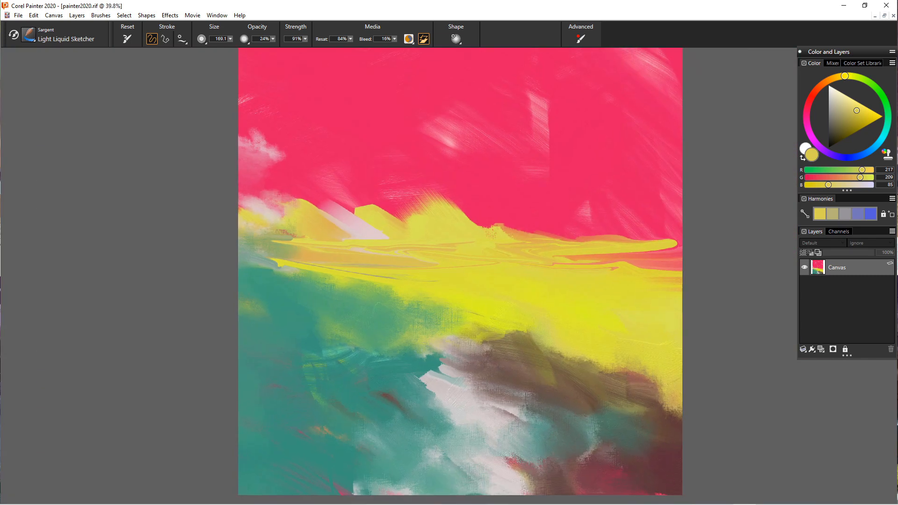
drag(681, 270, 569, 278)
drag(252, 264, 332, 269)
drag(681, 287, 643, 299)
Switch to the Sargent Oily Water brush, set its size to 272.3, and smear colour above the ground's right side and along its top
click(28, 35)
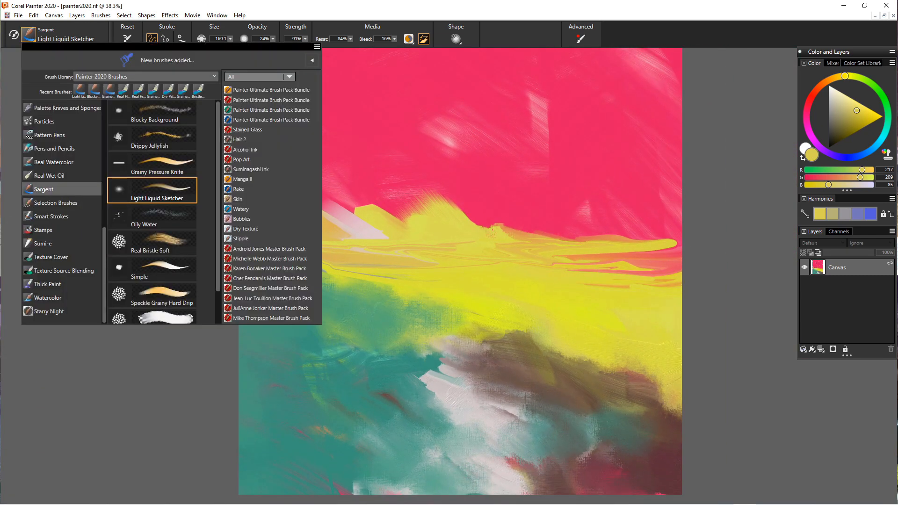
click(152, 219)
mouse_move(521, 189)
mouse_down()
mouse_move(592, 224)
mouse_move(674, 155)
mouse_up()
drag(230, 39, 234, 50)
drag(641, 145, 534, 234)
drag(660, 262, 266, 244)
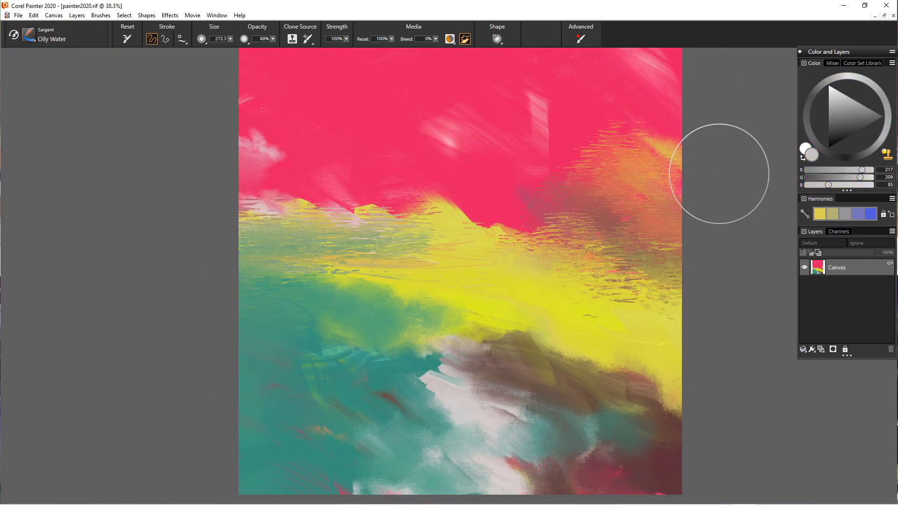
Smear the horizon further with broad horizontal Oily Water strokes, spreading the muted colours above the yellow ground
scroll(307, 338, down, 4)
mouse_move(491, 257)
mouse_down()
mouse_move(398, 268)
mouse_move(369, 234)
mouse_up()
drag(515, 226, 449, 233)
drag(510, 250, 426, 255)
drag(347, 262, 384, 267)
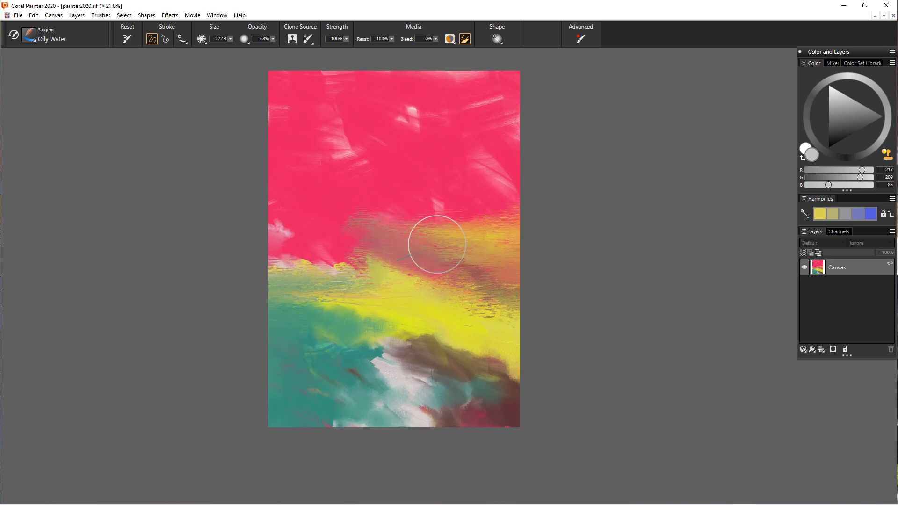
drag(437, 245, 508, 264)
Switch to Real Bristle Soft at size 191.5, choose a dark magenta, and brush strokes into the horizon band
click(29, 35)
click(154, 243)
click(807, 112)
click(848, 126)
click(230, 39)
drag(232, 49, 250, 48)
drag(425, 229, 450, 261)
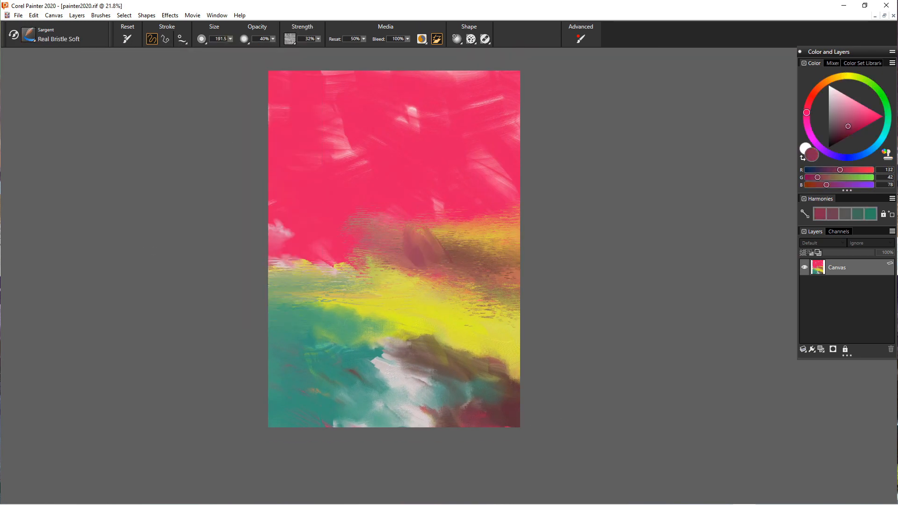
drag(367, 197, 424, 260)
mouse_move(367, 188)
mouse_down()
mouse_move(437, 221)
mouse_move(388, 263)
mouse_up()
Switch to Speckle Grainy Hard Drip at size 110 and build up the magenta hedge in the middle of the horizon
click(29, 34)
click(157, 300)
drag(393, 225, 419, 246)
click(230, 39)
drag(223, 48, 239, 48)
mouse_move(452, 229)
mouse_down()
mouse_move(412, 264)
mouse_move(375, 253)
mouse_up()
Fill the right side of the hedge with sampled teal and brown, extending its lower edge over the yellow
alt+click(505, 276)
drag(405, 241, 442, 260)
alt+click(323, 332)
mouse_move(510, 234)
mouse_down()
mouse_move(437, 257)
mouse_move(491, 267)
mouse_up()
alt+click(433, 351)
drag(514, 234, 470, 274)
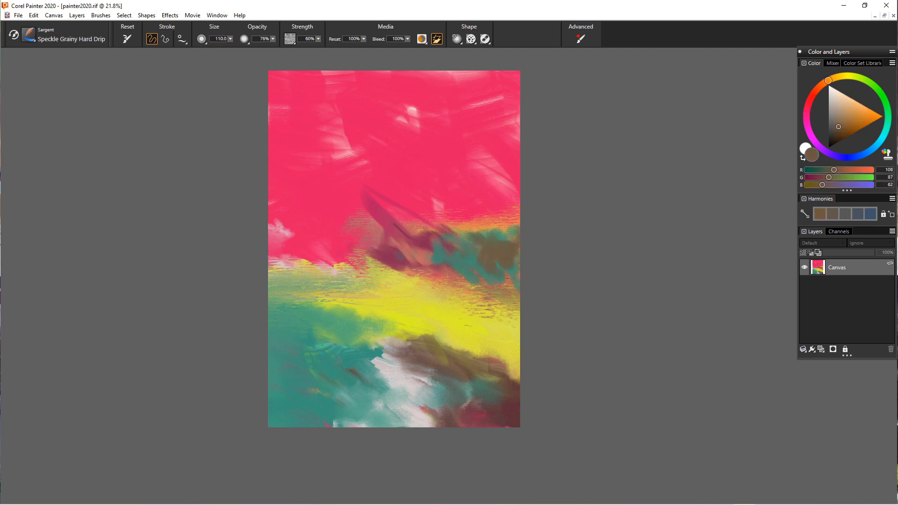
drag(515, 299, 470, 262)
mouse_move(480, 281)
mouse_down()
mouse_move(435, 258)
mouse_move(351, 250)
mouse_up()
Switch to Real Bristle Soft, choose a pale blue, and brush the first diagonal strokes into the upper-left sky
alt+click(424, 243)
click(29, 34)
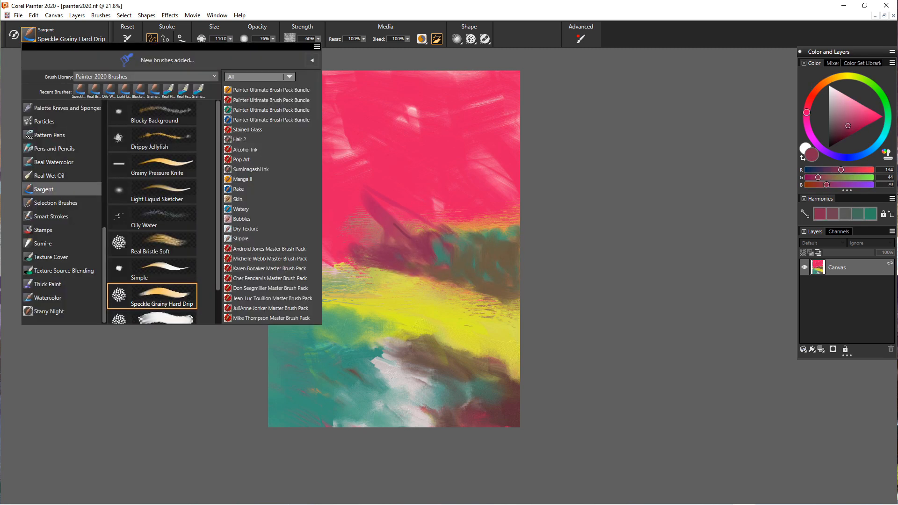
click(154, 243)
click(842, 97)
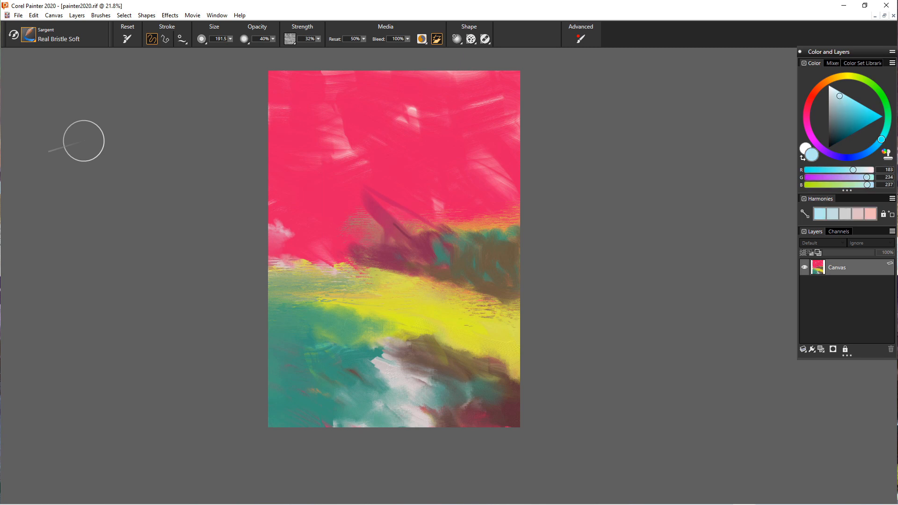
drag(351, 124, 410, 166)
drag(272, 105, 318, 133)
drag(271, 136, 309, 175)
drag(300, 111, 337, 128)
Switch to Speckle Sticky Bristle and cover the upper-left sky with broad diagonal strokes of pale blue
click(29, 35)
scroll(152, 233, down, 3)
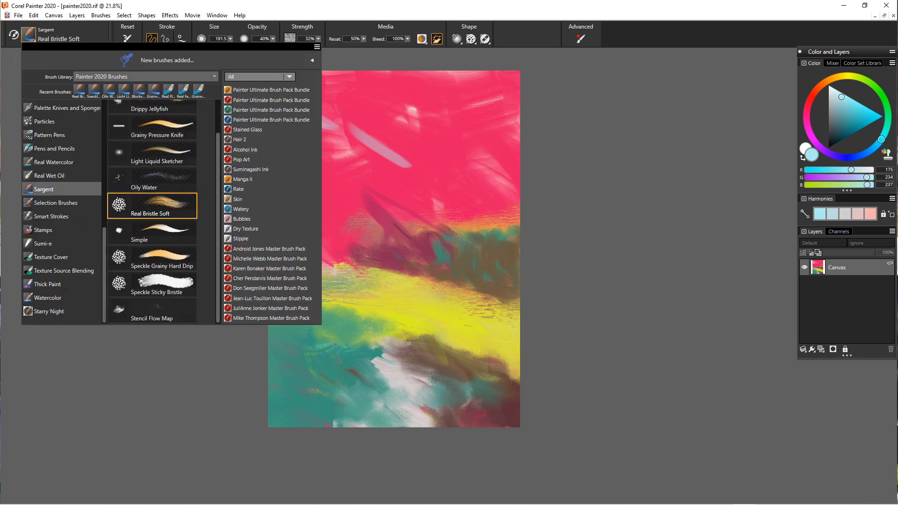
click(161, 294)
drag(310, 89, 371, 129)
drag(302, 79, 375, 113)
drag(344, 84, 416, 133)
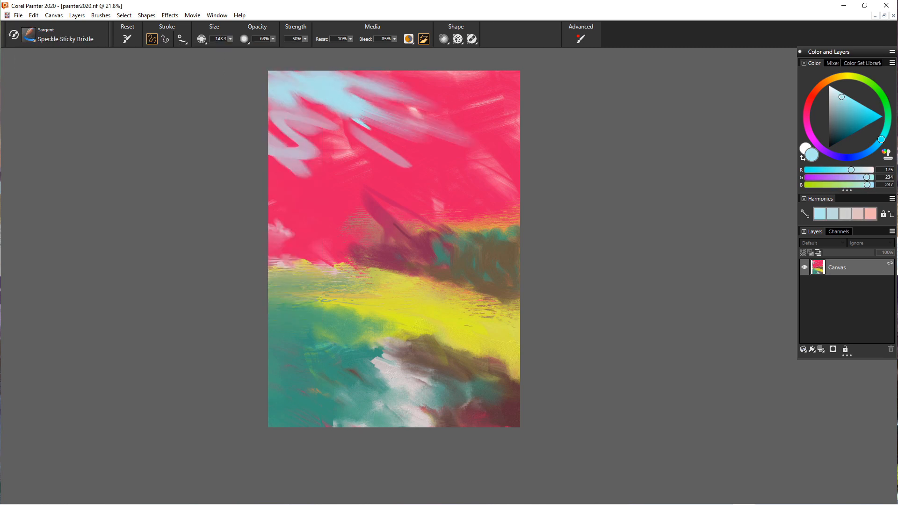
drag(374, 75, 436, 97)
drag(271, 94, 398, 157)
mouse_move(271, 141)
mouse_down()
mouse_move(323, 178)
mouse_move(400, 191)
mouse_up()
Choose a saturated blue and streak it diagonally through the middle and upper part of the sky
click(872, 150)
click(861, 121)
click(873, 116)
drag(344, 124, 416, 163)
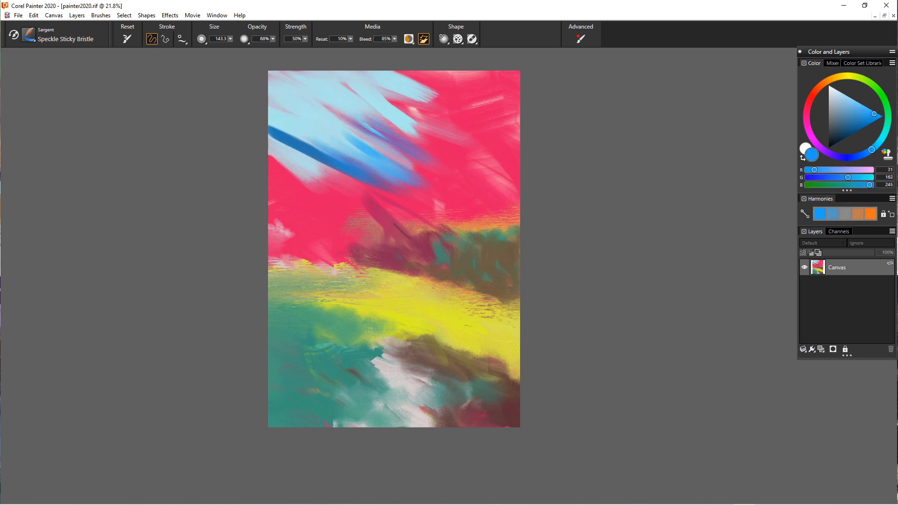
drag(374, 94, 493, 145)
drag(338, 75, 489, 105)
drag(331, 115, 447, 184)
drag(323, 178, 412, 223)
Choose softer, lighter blues and fill the lower sky down to the hedge with diagonal strokes
click(852, 105)
drag(272, 171, 374, 243)
drag(356, 171, 459, 216)
drag(402, 163, 468, 218)
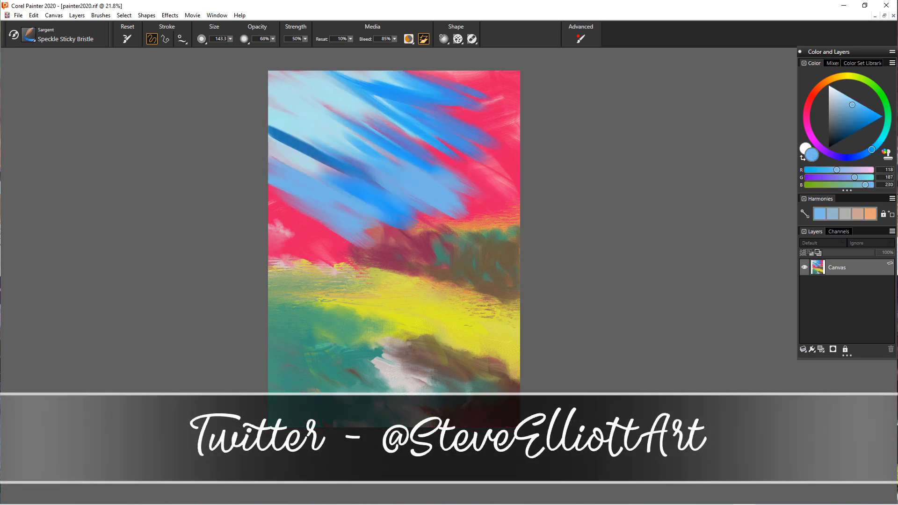
click(844, 101)
drag(270, 201, 332, 248)
mouse_move(271, 187)
mouse_down()
mouse_move(390, 234)
mouse_move(416, 230)
mouse_up()
Adjust the blue and paint over the remaining pink on the right side of the sky, down to the hedge
click(857, 106)
drag(421, 79, 518, 159)
drag(428, 136, 517, 204)
mouse_move(517, 206)
mouse_down()
mouse_move(412, 220)
mouse_move(437, 229)
mouse_up()
drag(481, 152, 518, 176)
drag(398, 133, 458, 168)
Reduce the brush size and define the top edge of the hedge with blue sky strokes
click(231, 39)
click(201, 50)
mouse_move(446, 232)
mouse_down()
mouse_move(455, 231)
mouse_move(365, 229)
mouse_move(401, 234)
mouse_up()
key(bracketright)
key(bracketright)
key(bracketright)
key(bracketright)
key(bracketright)
drag(335, 236, 346, 239)
Sample yellow from the ground and add short horizontal strokes over the teal grass, hedge base and dark path
alt+click(435, 299)
drag(398, 277, 460, 290)
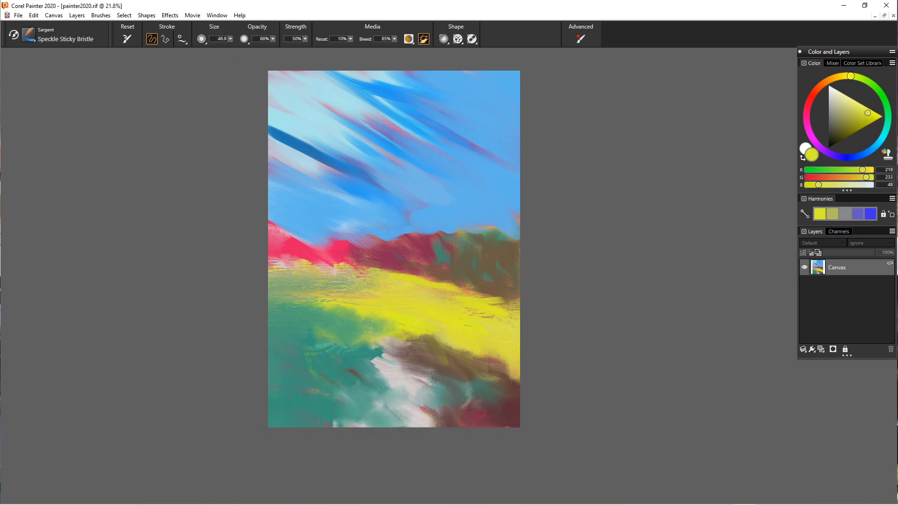
drag(374, 319, 288, 316)
drag(374, 291, 320, 289)
drag(437, 335, 359, 333)
drag(387, 347, 360, 353)
drag(459, 387, 440, 393)
mouse_move(445, 406)
mouse_down()
mouse_move(478, 425)
mouse_move(461, 411)
mouse_up()
drag(467, 404, 496, 403)
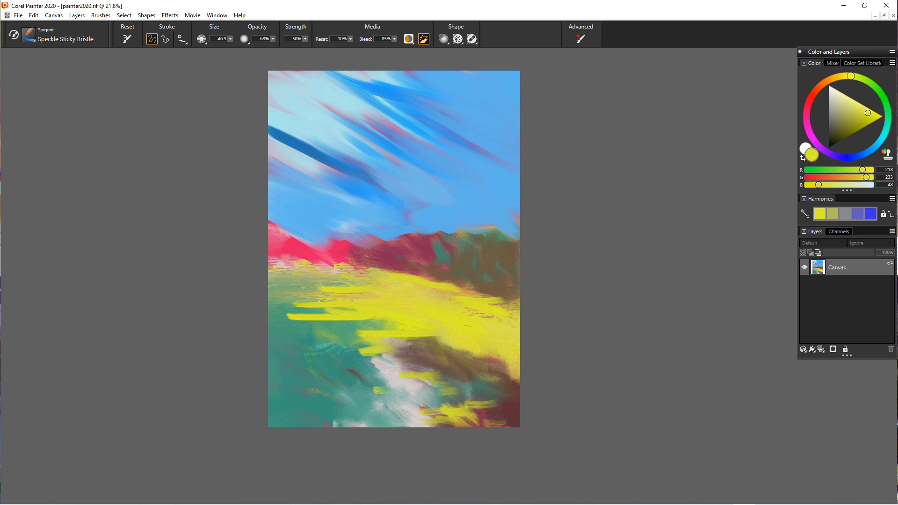
Add short horizontal strokes of the sampled pale path colour, plus a touch of sampled teal above the brown shadow
alt+click(398, 374)
drag(364, 392, 392, 393)
drag(418, 400, 452, 402)
drag(354, 358, 376, 364)
alt+click(344, 358)
drag(435, 338, 485, 337)
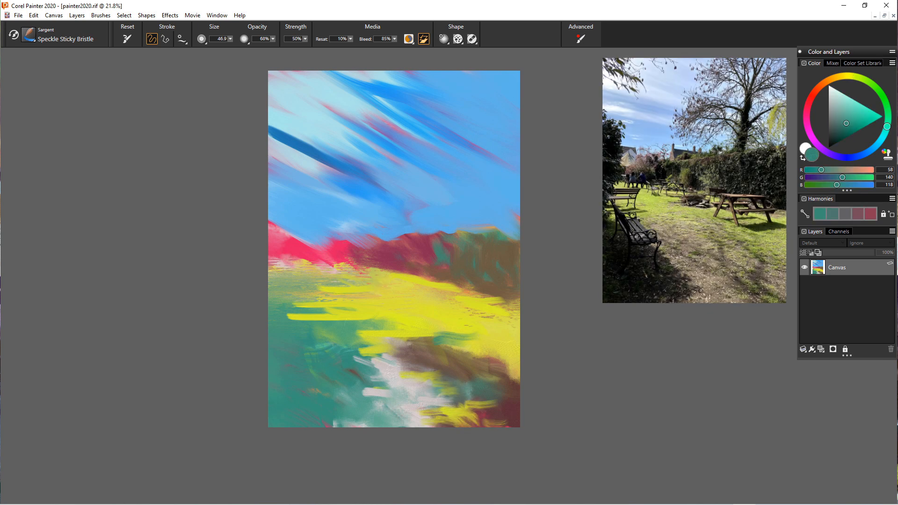
Sample brown from the hedge and paint a tall tree trunk above it, enlarging the brush to size 90.9
alt+click(473, 223)
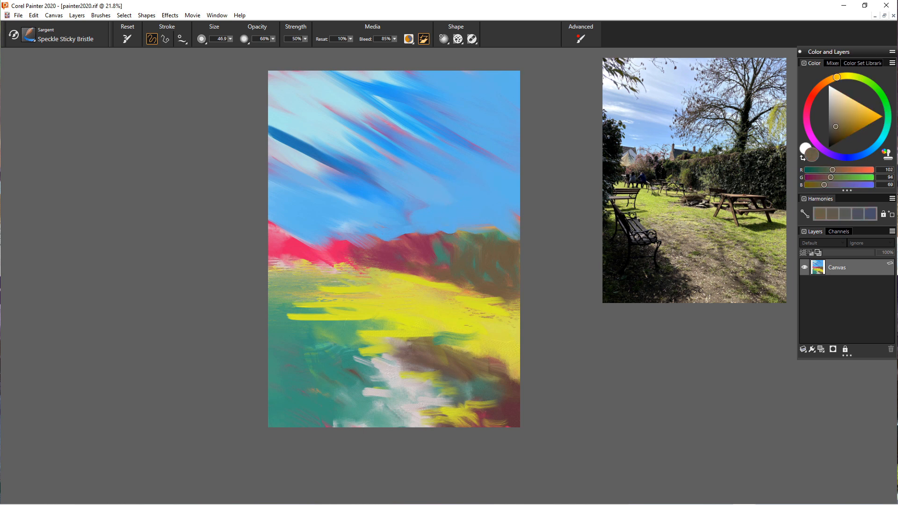
drag(458, 236, 464, 190)
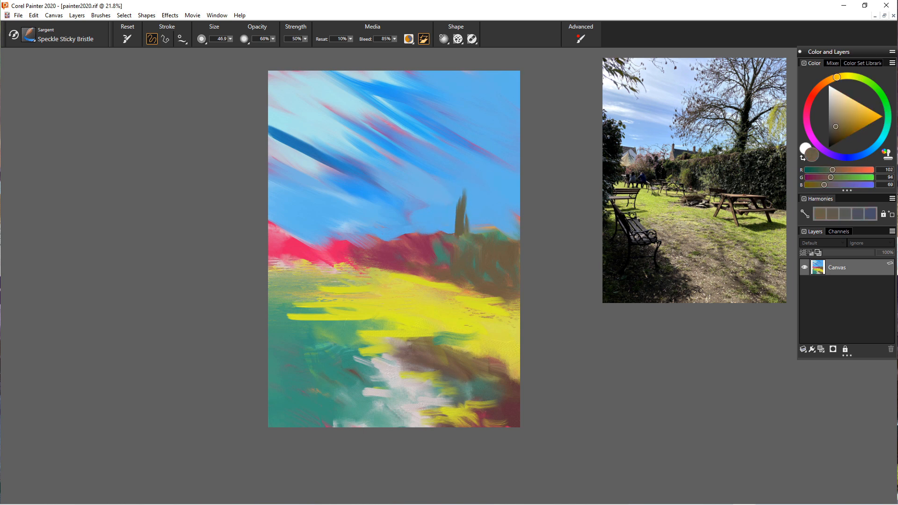
drag(446, 233, 456, 198)
click(182, 39)
click(230, 39)
drag(236, 48, 248, 48)
mouse_move(460, 205)
mouse_down()
mouse_move(463, 164)
mouse_move(461, 205)
mouse_up()
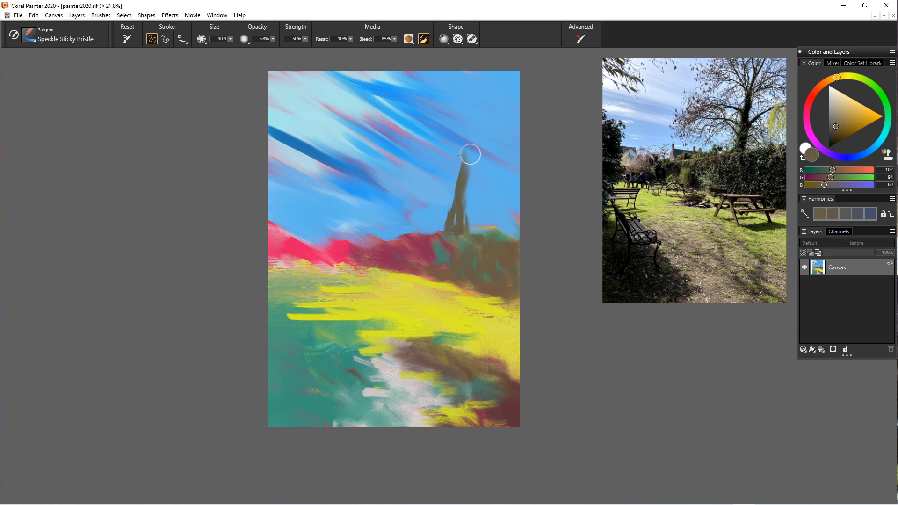
mouse_move(465, 127)
mouse_down()
mouse_move(464, 181)
mouse_move(458, 171)
mouse_up()
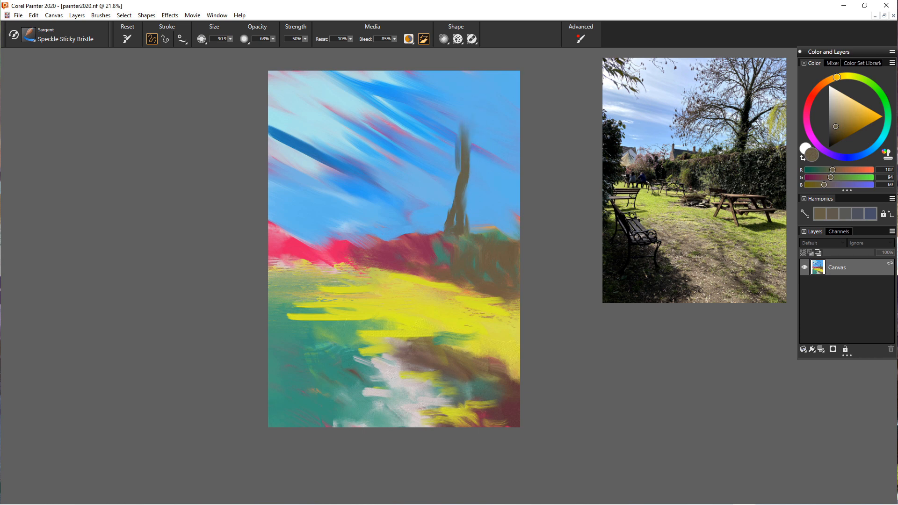
drag(472, 107, 457, 191)
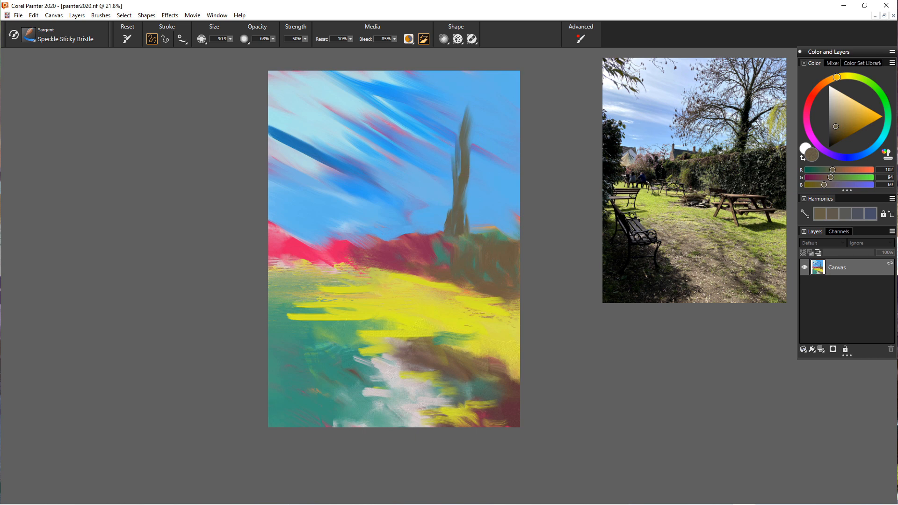
Set the brush size to 43.5 and paint brown branches from the trunk up to the canvas's top edge
click(230, 39)
drag(249, 48, 229, 48)
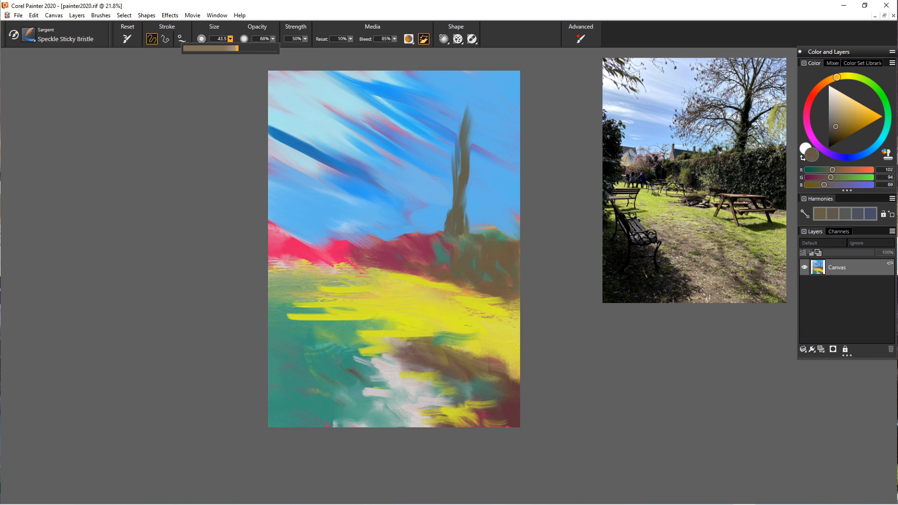
click(467, 111)
drag(462, 80, 467, 123)
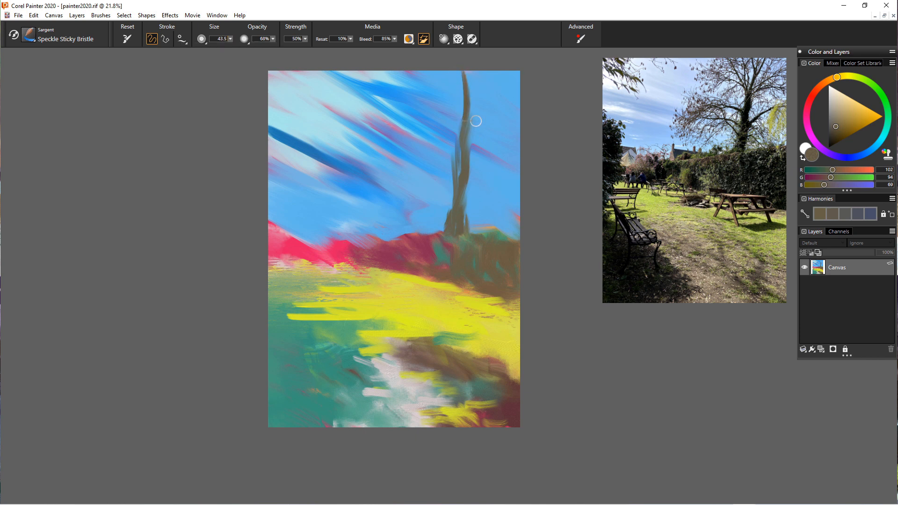
drag(497, 71, 475, 131)
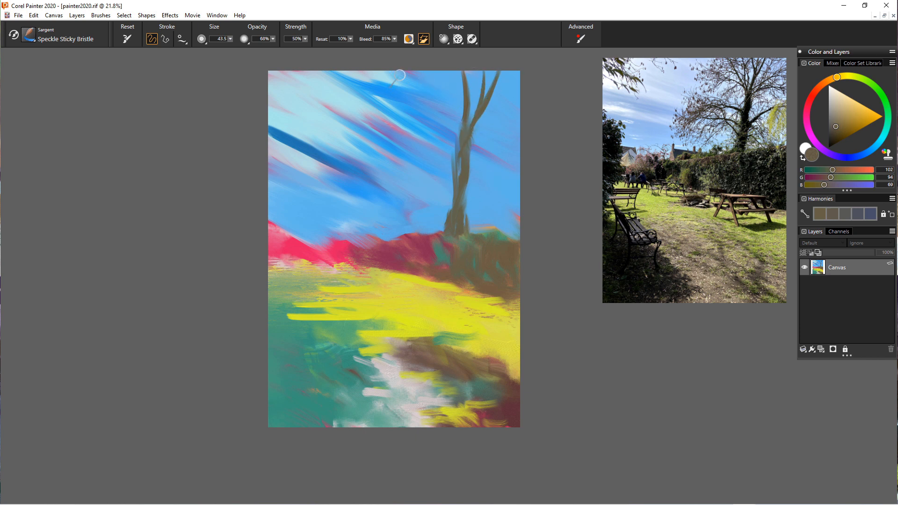
drag(402, 71, 449, 164)
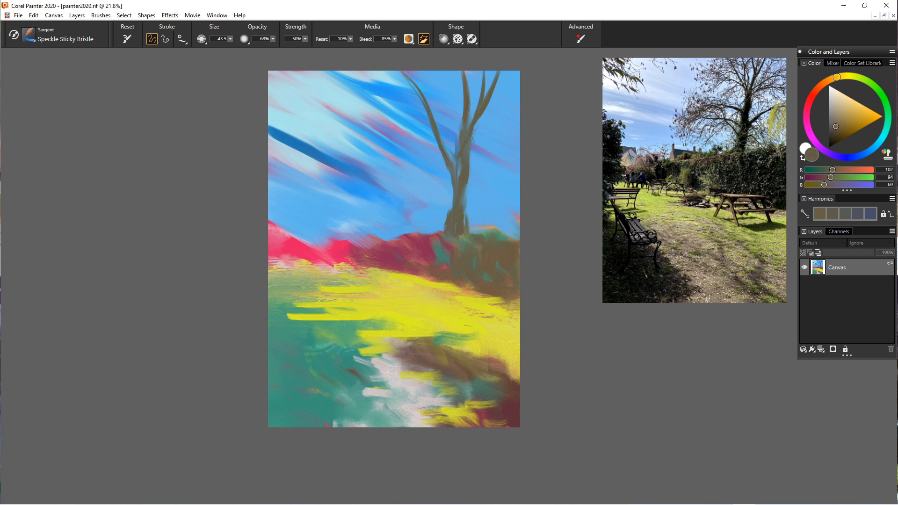
Sample the hedge's magenta and add further branches on both sides of the tree, plus shading along the trunk
alt+click(429, 243)
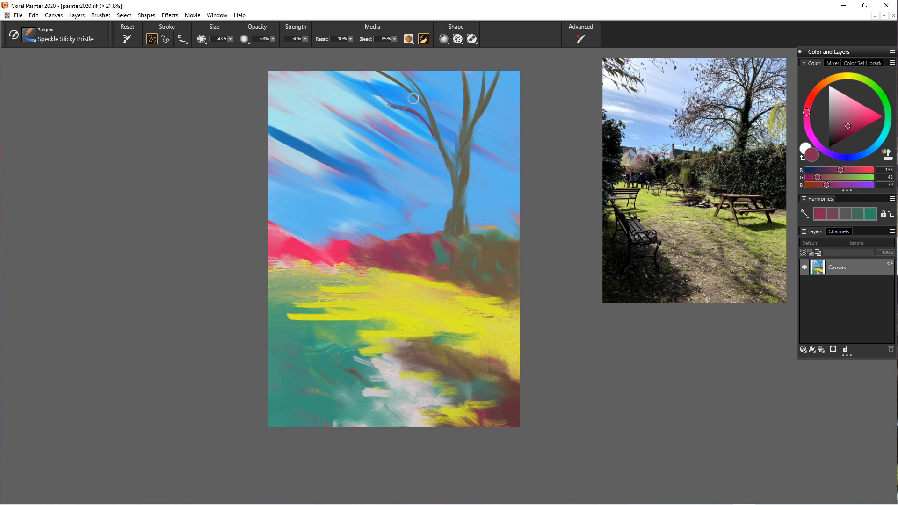
drag(427, 105, 422, 74)
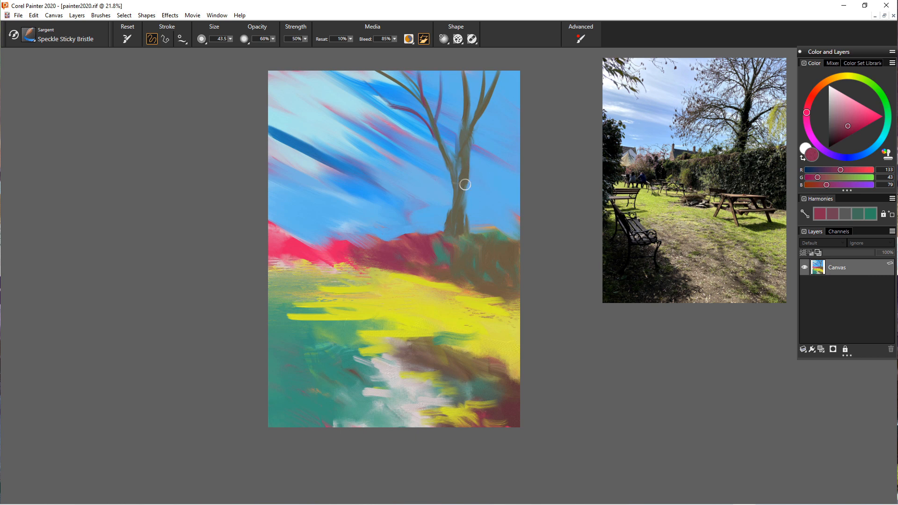
drag(521, 153, 462, 189)
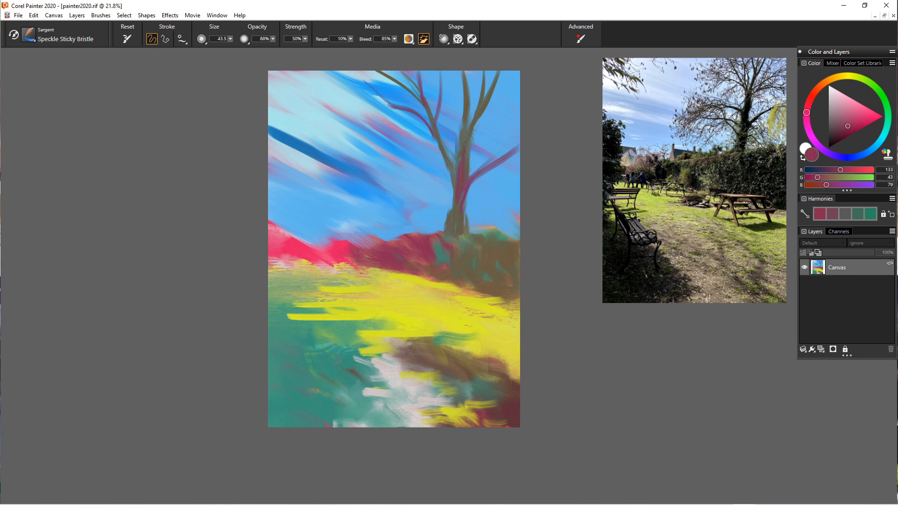
drag(486, 110, 511, 76)
drag(465, 136, 460, 152)
mouse_move(454, 183)
mouse_down()
mouse_move(428, 153)
mouse_move(332, 164)
mouse_up()
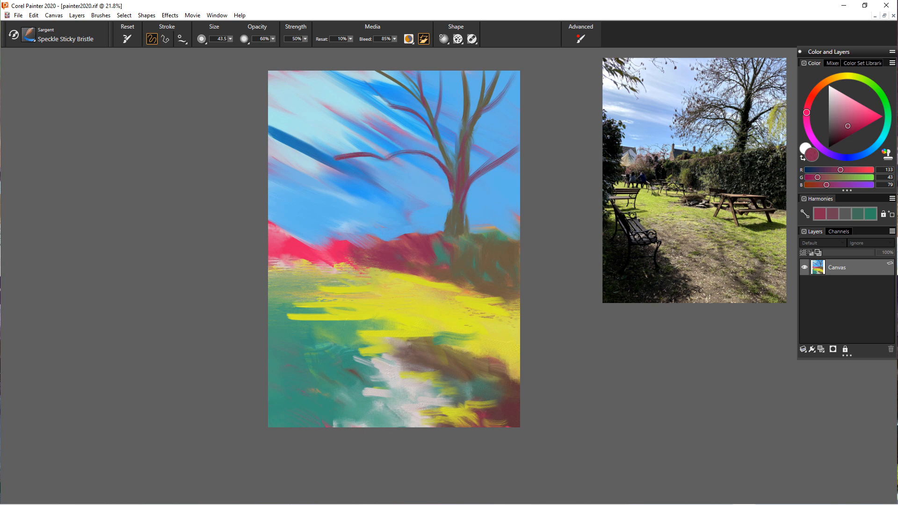
drag(450, 216, 454, 187)
Sample teal and brush it along the hedge's top edge, into the trunk and along the left-hand branches
alt+click(450, 231)
drag(397, 224, 409, 226)
alt+click(405, 237)
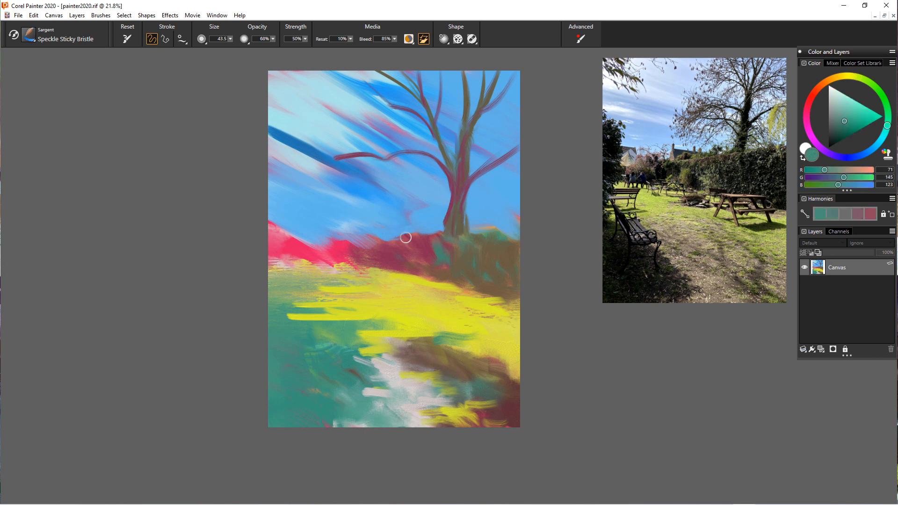
drag(453, 183, 451, 229)
drag(458, 187, 457, 212)
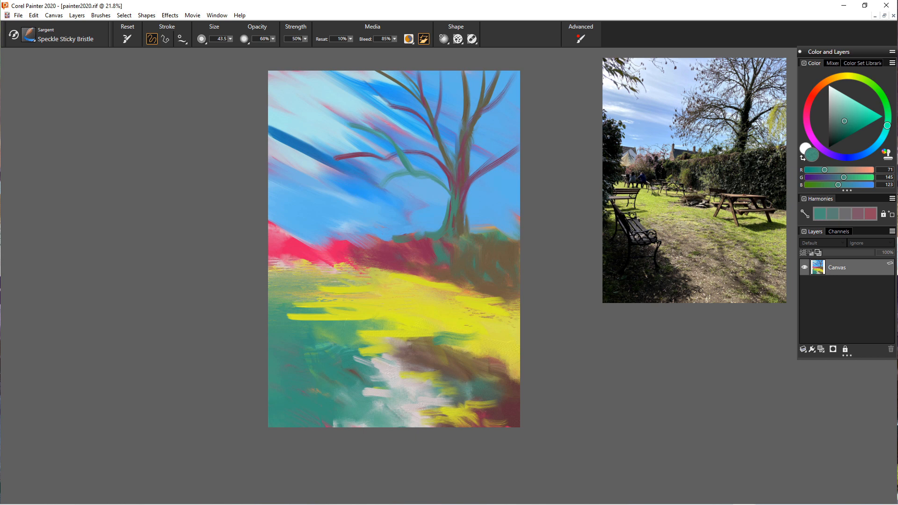
Sample muted red from the hedge, extend the lower left branch, and set the brush size to 17.2 for finer strokes
alt+click(410, 236)
drag(383, 181, 409, 173)
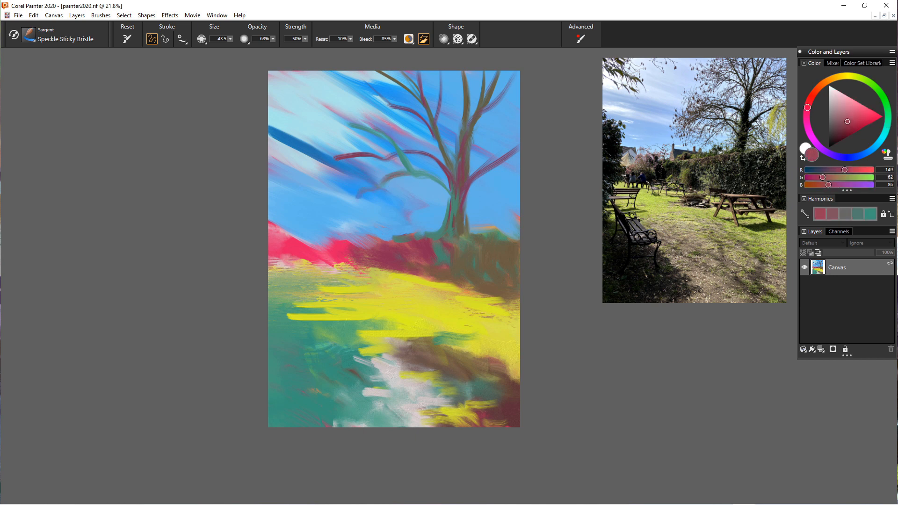
click(230, 38)
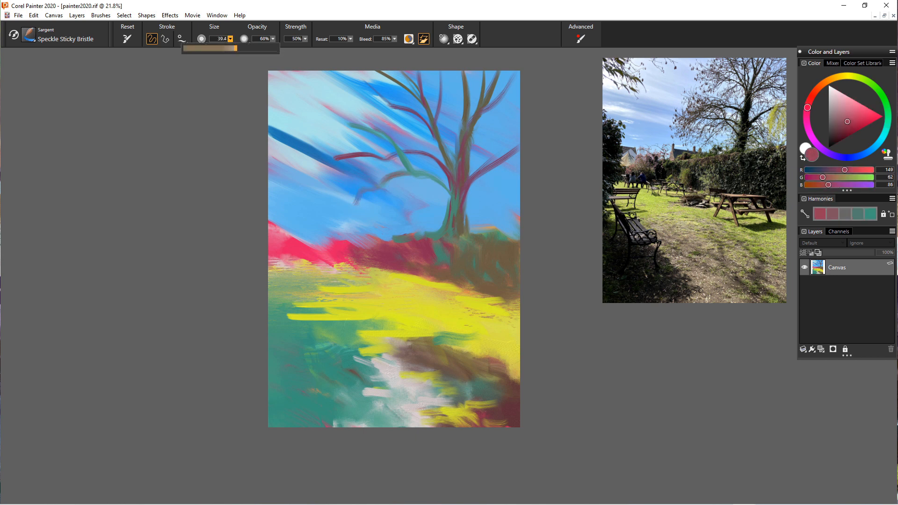
drag(236, 48, 212, 48)
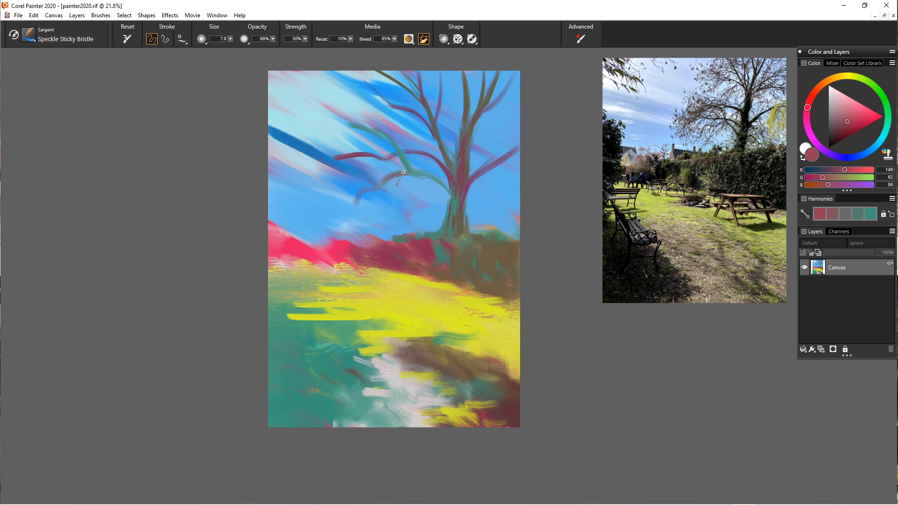
click(231, 39)
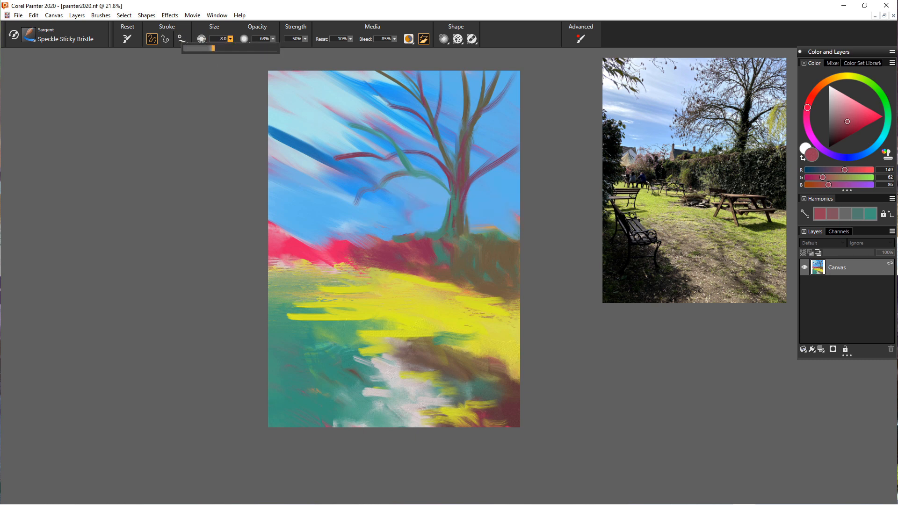
drag(212, 48, 225, 48)
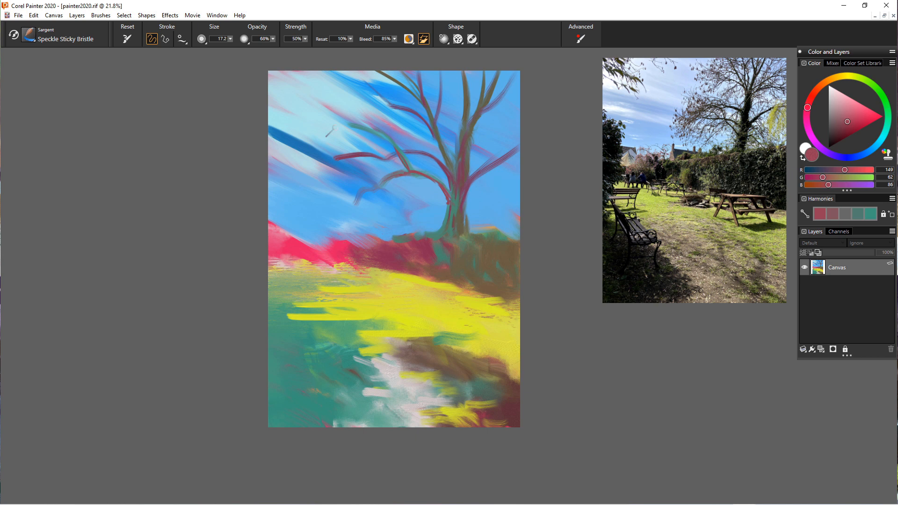
Set the brush size to 39.4 and brush muted red over the left-hand branches and the trunk
click(244, 39)
click(230, 38)
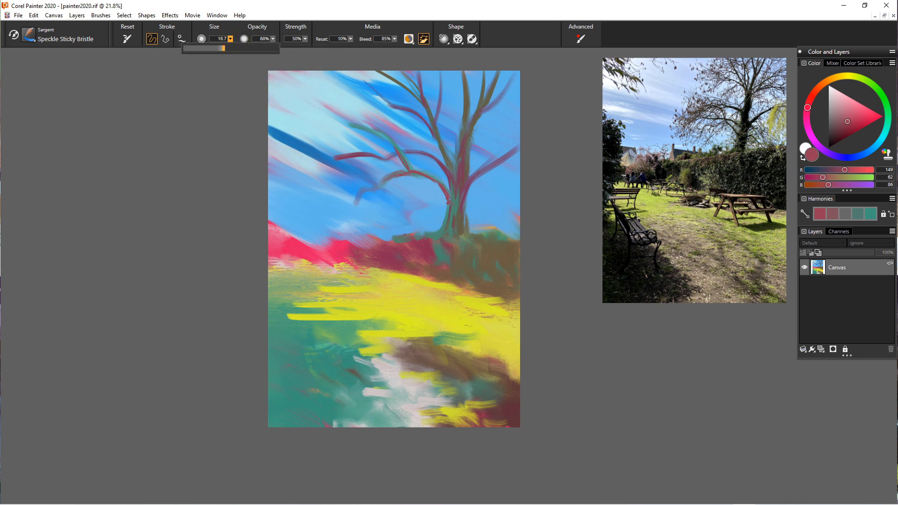
drag(224, 48, 237, 48)
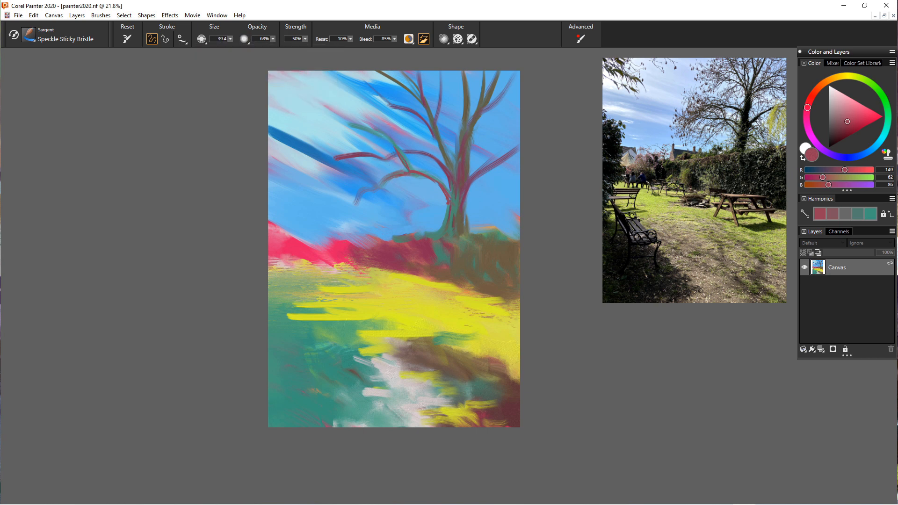
mouse_move(396, 151)
mouse_down()
mouse_move(353, 126)
mouse_move(376, 138)
mouse_up()
mouse_move(410, 172)
mouse_down()
mouse_move(447, 198)
mouse_move(451, 187)
mouse_up()
Choose a muted violet (RGB 104, 84, 162) and brush it along the trunk's left edge and out past the left-hand branch tips
click(854, 157)
drag(847, 120, 842, 116)
drag(833, 154, 837, 156)
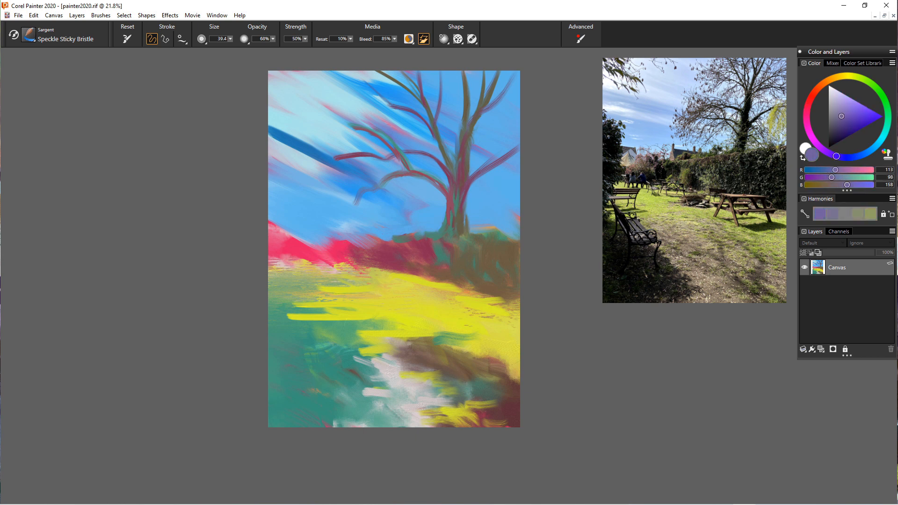
drag(842, 116, 845, 117)
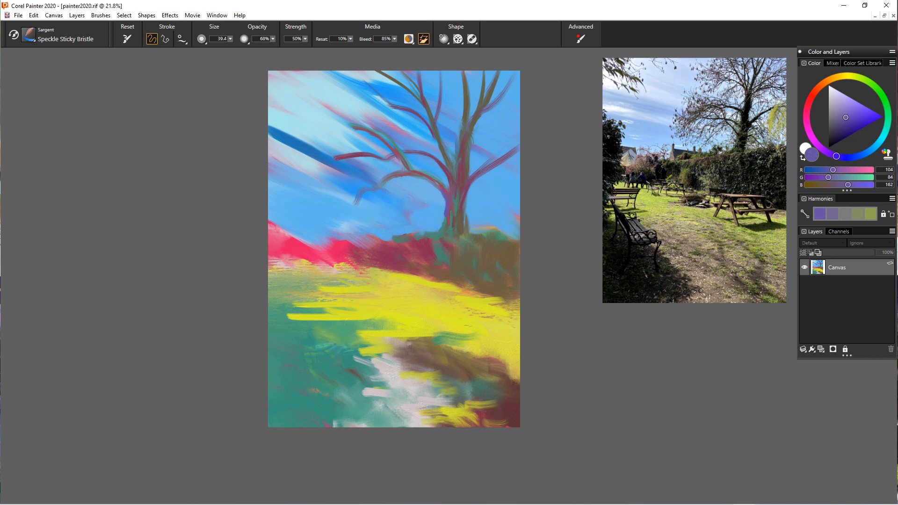
drag(443, 219, 442, 229)
mouse_move(352, 126)
mouse_down()
mouse_move(322, 133)
mouse_move(297, 122)
mouse_move(304, 132)
mouse_up()
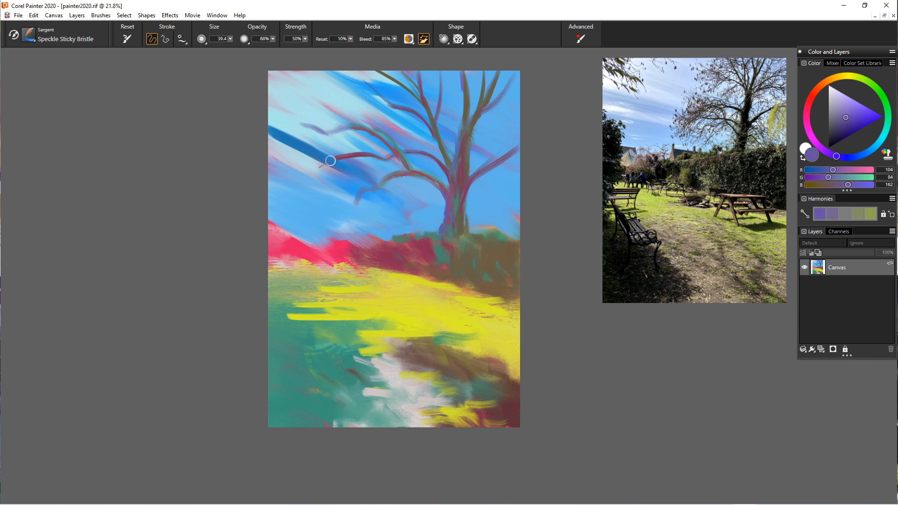
drag(335, 160, 315, 167)
Brush the violet into the trunk, the lower right branch and across the hedge behind the lawn
drag(452, 199, 455, 211)
drag(503, 232, 508, 230)
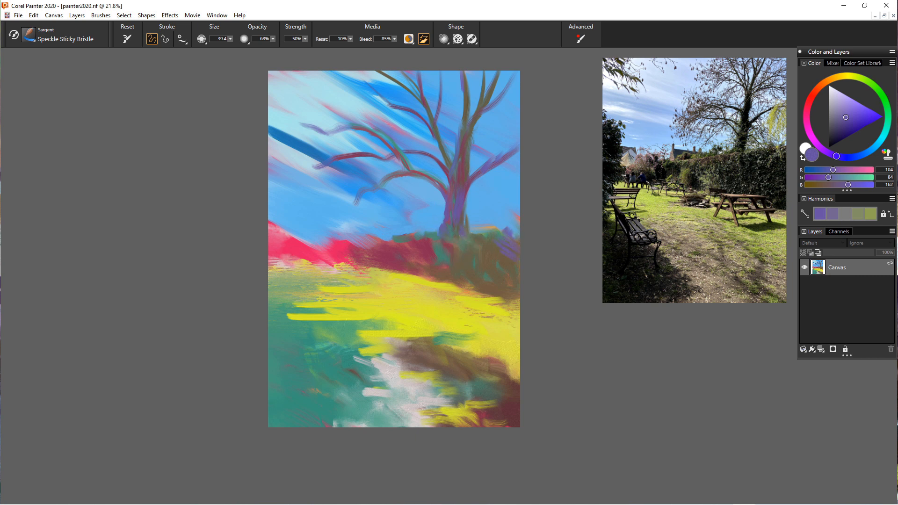
drag(495, 257, 489, 263)
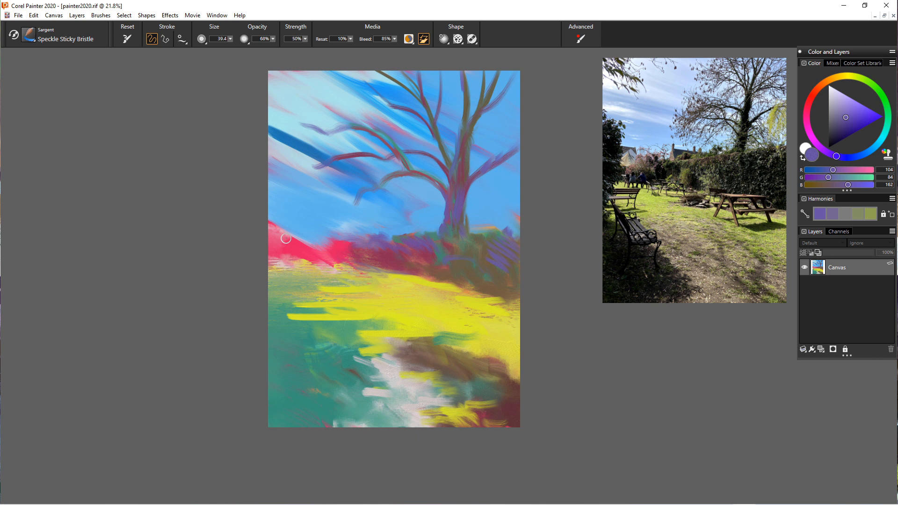
Sample the grey-brown from the upper trunk and brush it down the length of the trunk
alt+click(457, 135)
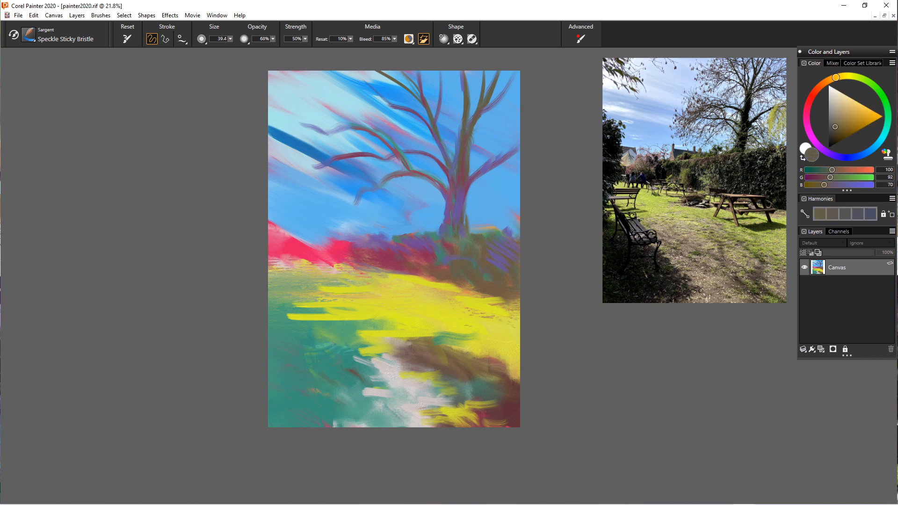
drag(459, 135, 457, 172)
drag(455, 132, 451, 200)
Sample brown from the trunk, darken it to RGB 72, 58, 44, and shade the trunk base and lower right branch
alt+click(452, 211)
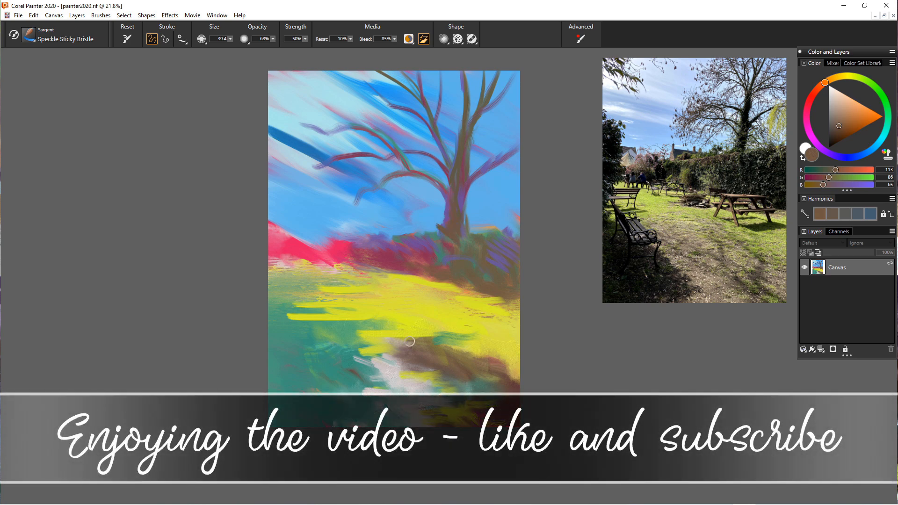
drag(836, 130, 835, 133)
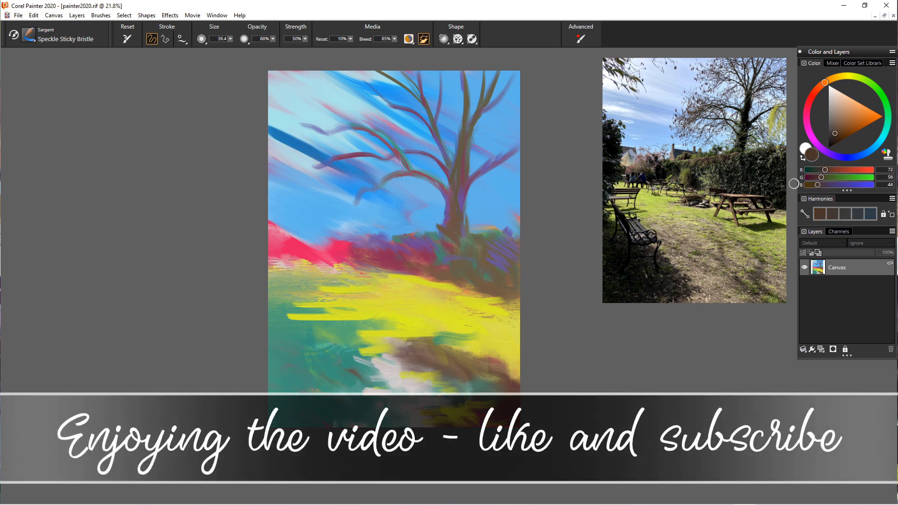
mouse_move(458, 202)
mouse_down()
mouse_move(459, 227)
mouse_move(449, 236)
mouse_up()
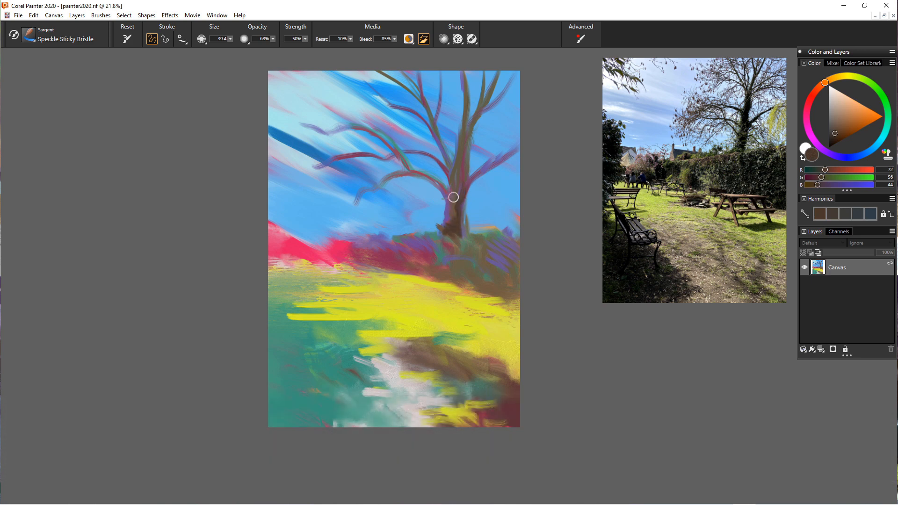
mouse_move(465, 185)
mouse_down()
mouse_move(518, 120)
mouse_move(504, 128)
mouse_move(488, 181)
mouse_move(518, 155)
mouse_up()
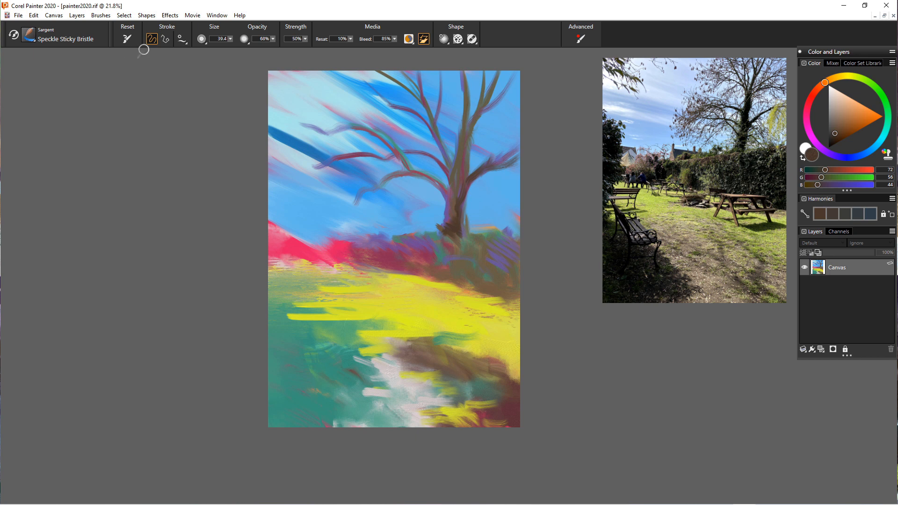
Set the brush size to 7.8 and paint thin dark brown twigs on the upper and right-hand branches
click(230, 38)
click(231, 49)
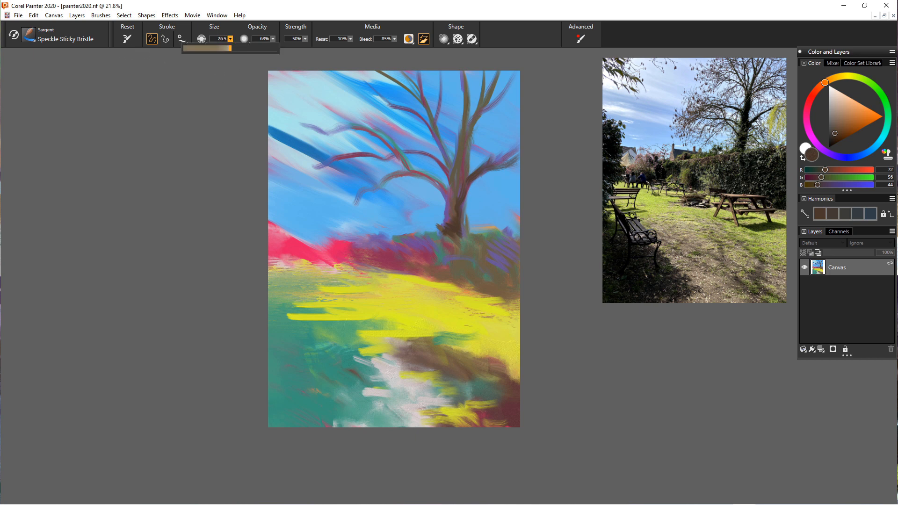
drag(231, 49, 213, 48)
drag(448, 80, 455, 66)
mouse_move(467, 114)
mouse_down()
mouse_move(462, 72)
mouse_move(449, 71)
mouse_up()
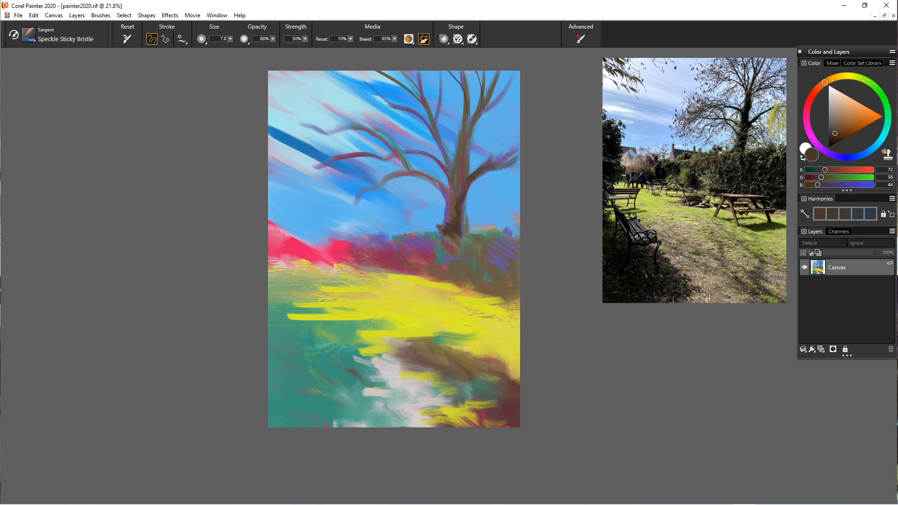
drag(476, 125, 469, 102)
drag(511, 74, 490, 103)
drag(519, 137, 497, 162)
Set the brush size to 19.7 and paint dark brown branches from the upper trunk to the canvas's top edge
click(230, 39)
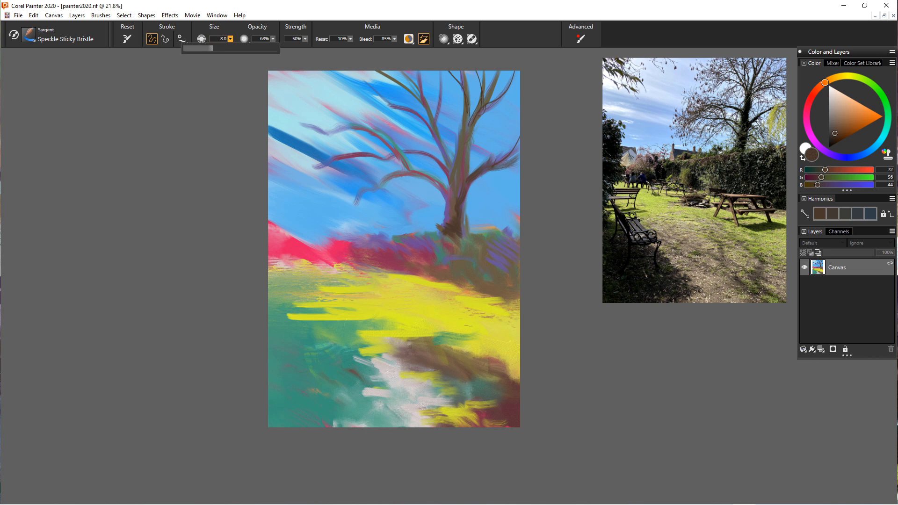
click(417, 65)
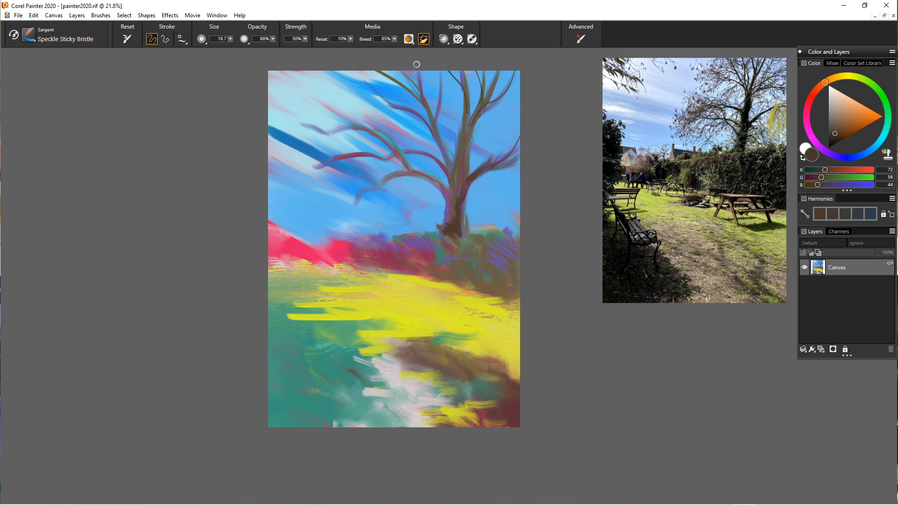
drag(417, 70, 437, 140)
drag(438, 74, 433, 136)
mouse_move(444, 71)
mouse_down()
mouse_move(433, 132)
mouse_move(450, 163)
mouse_move(462, 119)
mouse_move(440, 71)
mouse_up()
drag(461, 123, 449, 72)
Extend dark brown branches and twigs from the upper trunk across the sky toward the canvas's upper left corner
mouse_move(457, 104)
mouse_down()
mouse_move(457, 71)
mouse_move(405, 71)
mouse_up()
drag(405, 85, 389, 71)
drag(387, 81, 367, 71)
mouse_move(406, 110)
mouse_down()
mouse_move(392, 105)
mouse_move(368, 71)
mouse_up()
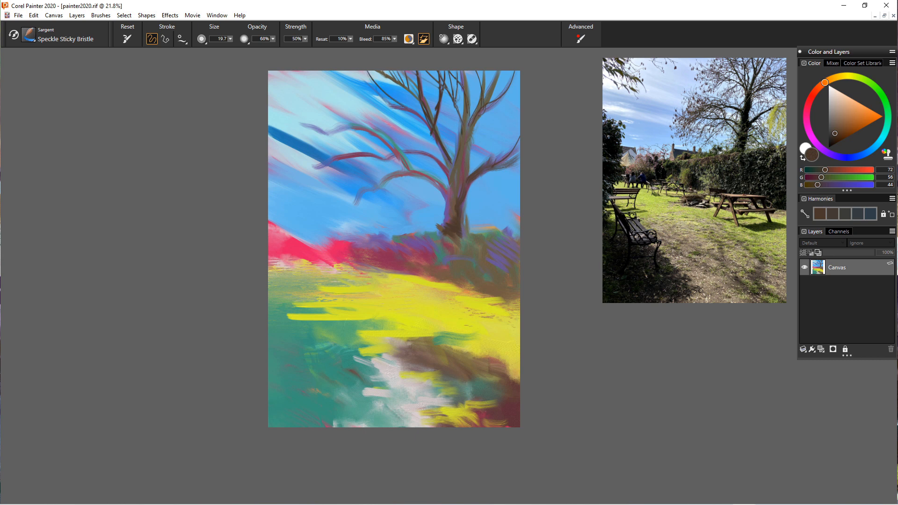
mouse_move(386, 100)
mouse_down()
mouse_move(337, 72)
mouse_move(343, 86)
mouse_move(317, 72)
mouse_up()
drag(371, 99, 286, 76)
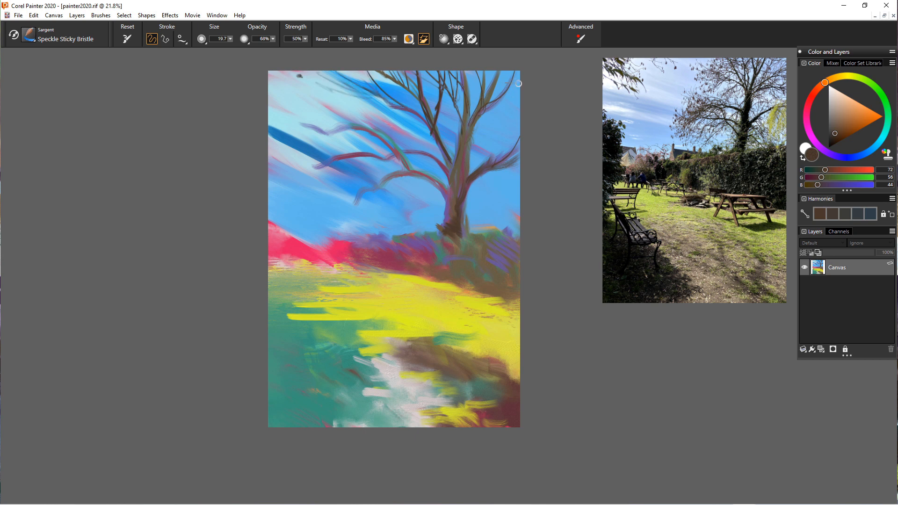
Paint dark brown side twigs between the trunk and the canvas's right edge, from the treetop to the lower right branch
drag(517, 84, 476, 108)
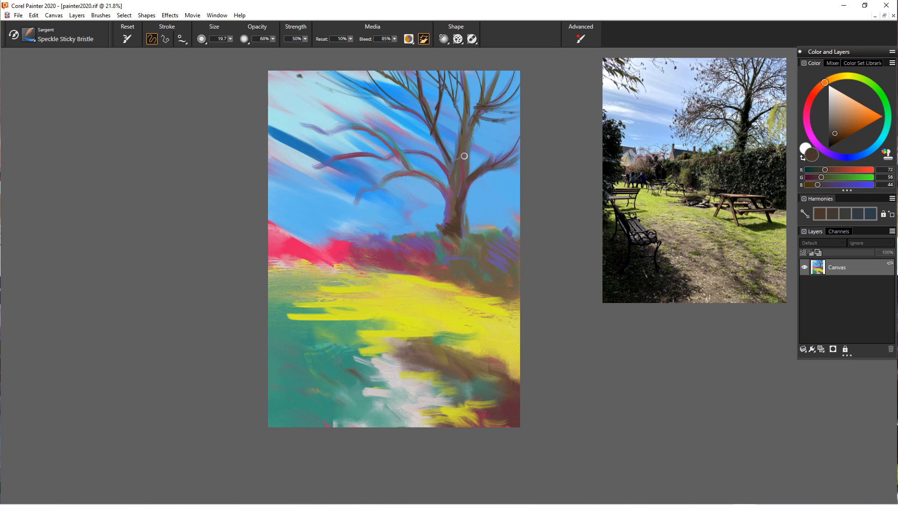
mouse_move(474, 148)
mouse_down()
mouse_move(517, 129)
mouse_move(479, 148)
mouse_up()
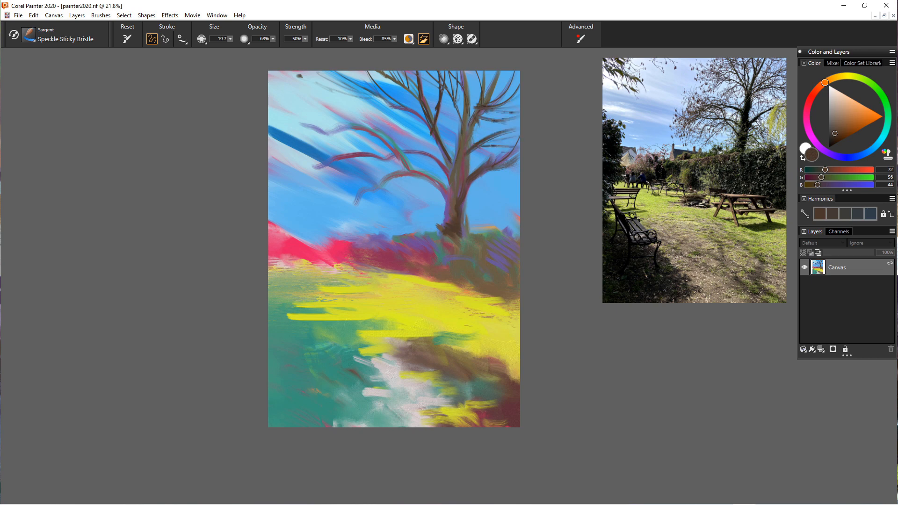
drag(518, 169, 468, 186)
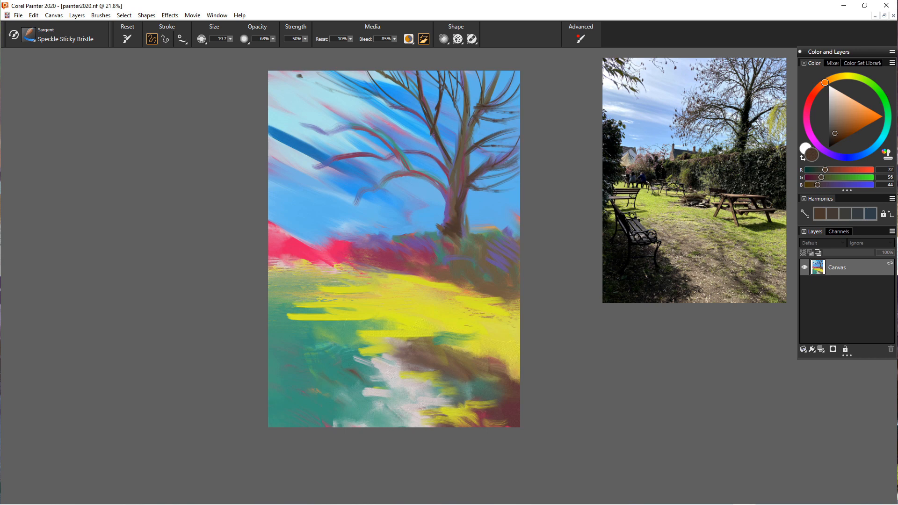
Add a dark branch left of the upper trunk and paint drooping twigs beneath the lower left branches
drag(427, 131, 350, 107)
drag(421, 126, 445, 162)
mouse_move(380, 161)
mouse_down()
mouse_move(339, 182)
mouse_move(351, 183)
mouse_move(306, 175)
mouse_move(298, 165)
mouse_move(368, 185)
mouse_move(357, 179)
mouse_move(367, 205)
mouse_move(309, 196)
mouse_up()
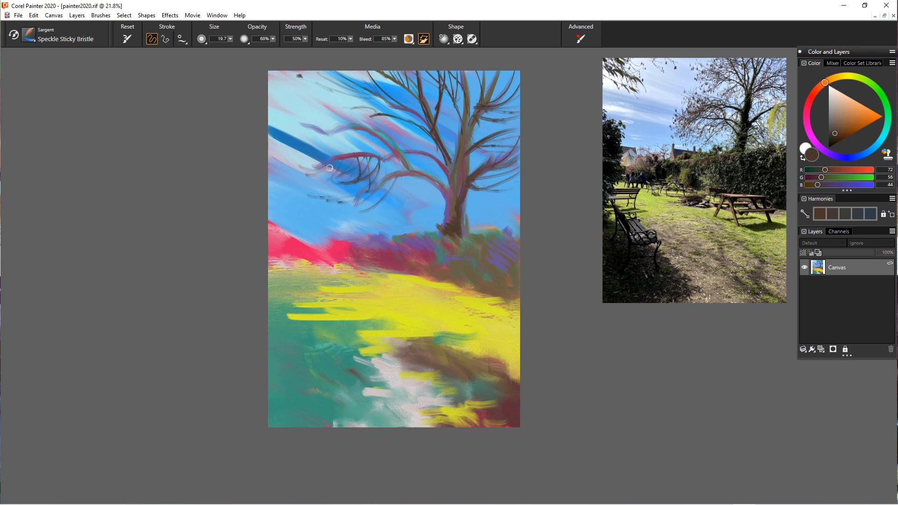
mouse_move(374, 195)
mouse_down()
mouse_move(320, 230)
mouse_move(332, 211)
mouse_move(317, 212)
mouse_up()
mouse_move(336, 170)
mouse_down()
mouse_move(325, 188)
mouse_move(307, 186)
mouse_up()
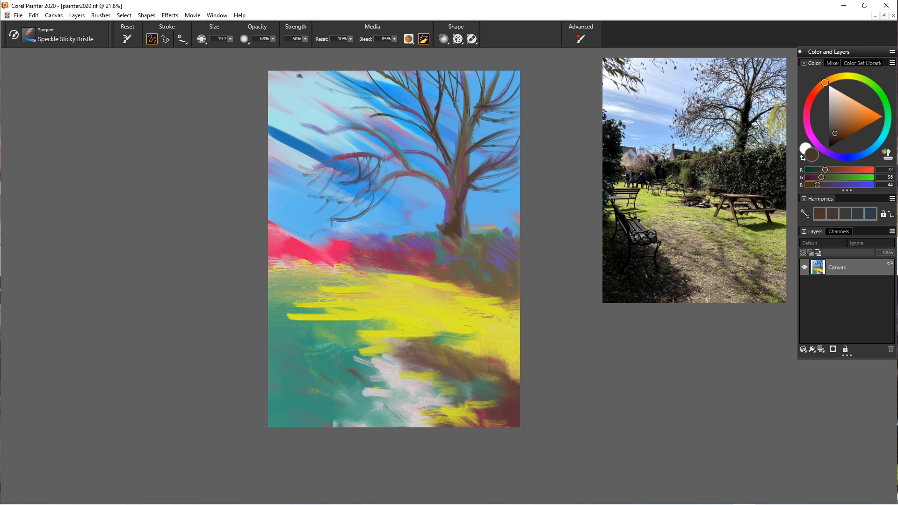
Paint a dense cluster of dark twigs around the end of the upper drooping left-hand branch
mouse_move(380, 140)
mouse_down()
mouse_move(363, 164)
mouse_move(346, 161)
mouse_move(340, 148)
mouse_move(338, 168)
mouse_move(345, 157)
mouse_move(309, 165)
mouse_up()
drag(343, 130, 321, 151)
mouse_move(341, 130)
mouse_down()
mouse_move(293, 142)
mouse_move(294, 130)
mouse_up()
mouse_move(373, 134)
mouse_down()
mouse_move(360, 167)
mouse_move(337, 156)
mouse_up()
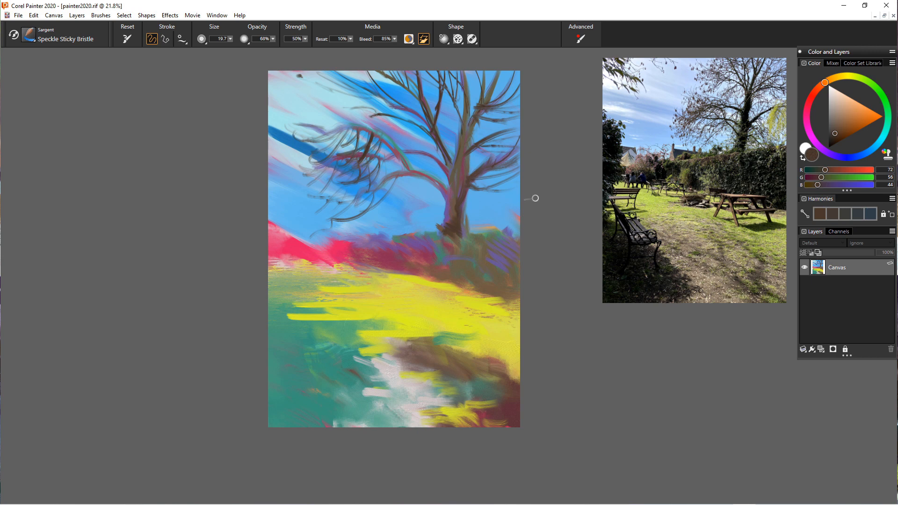
Choose orange (RGB 193, 104, 33), set the brush size to 53.1, and dab it among the drooping left-hand twigs
click(847, 106)
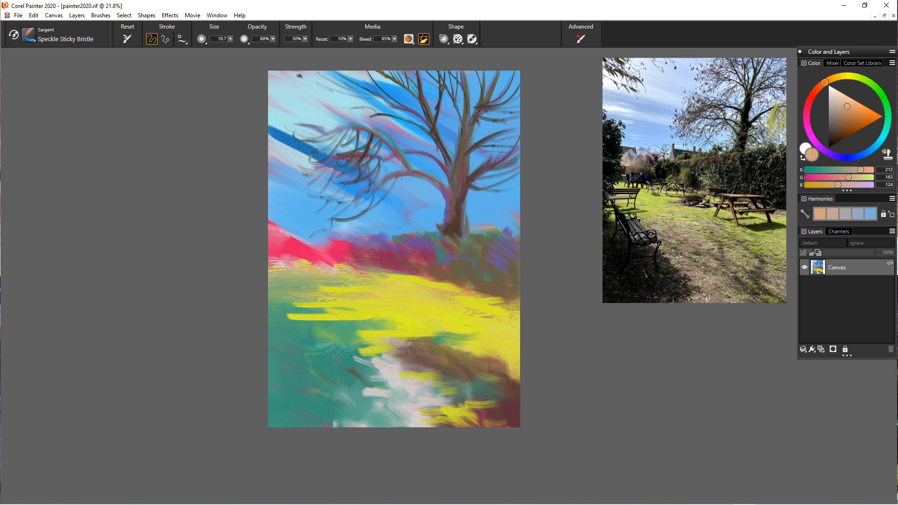
drag(847, 107, 864, 119)
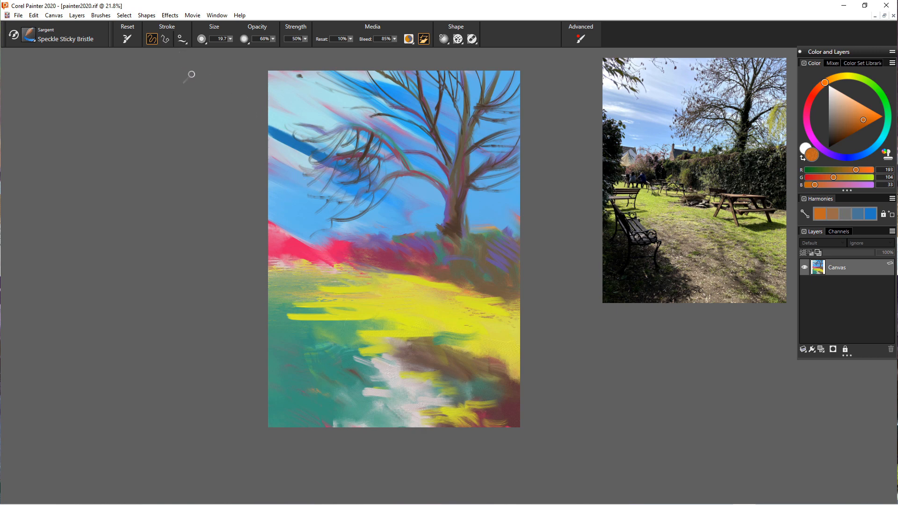
click(230, 39)
drag(222, 48, 240, 48)
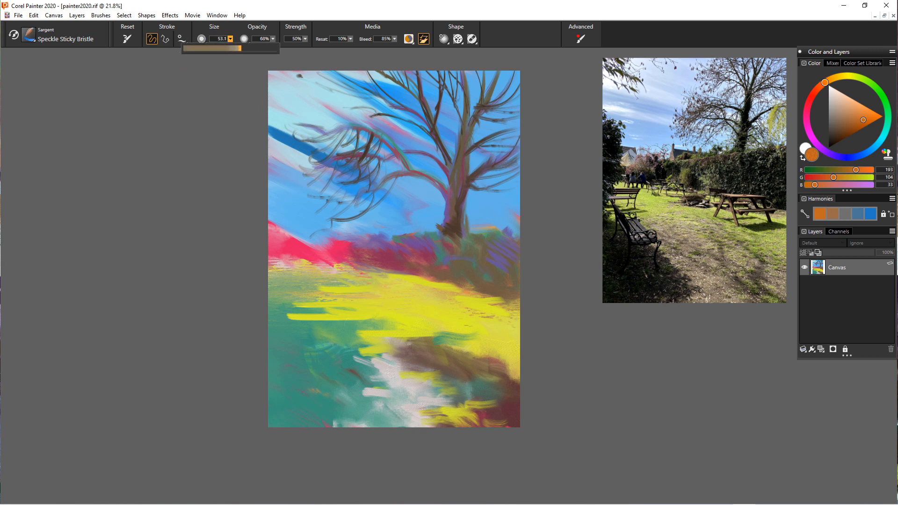
drag(379, 159, 330, 181)
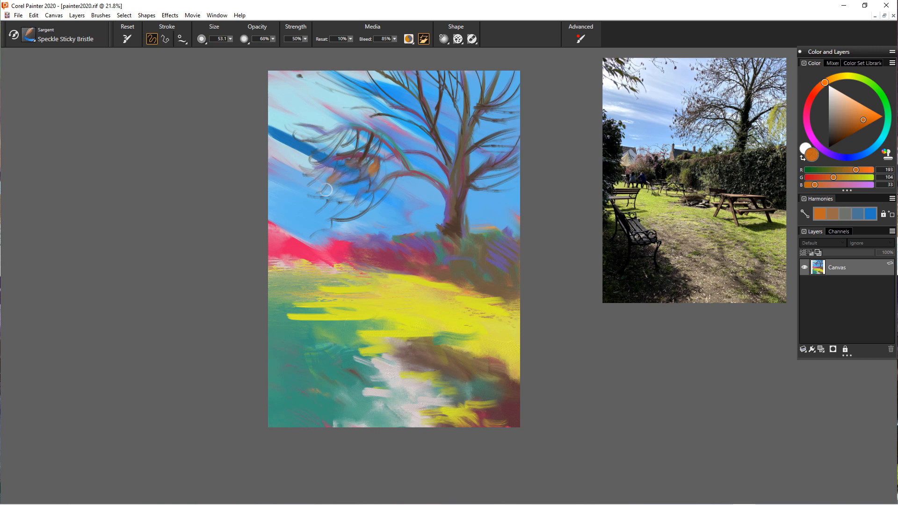
Sample the hedge's magenta and dab foliage over the left-hand twigs and up to the canvas's top edge
alt+click(383, 260)
mouse_move(359, 181)
mouse_down()
mouse_move(371, 172)
mouse_move(365, 155)
mouse_up()
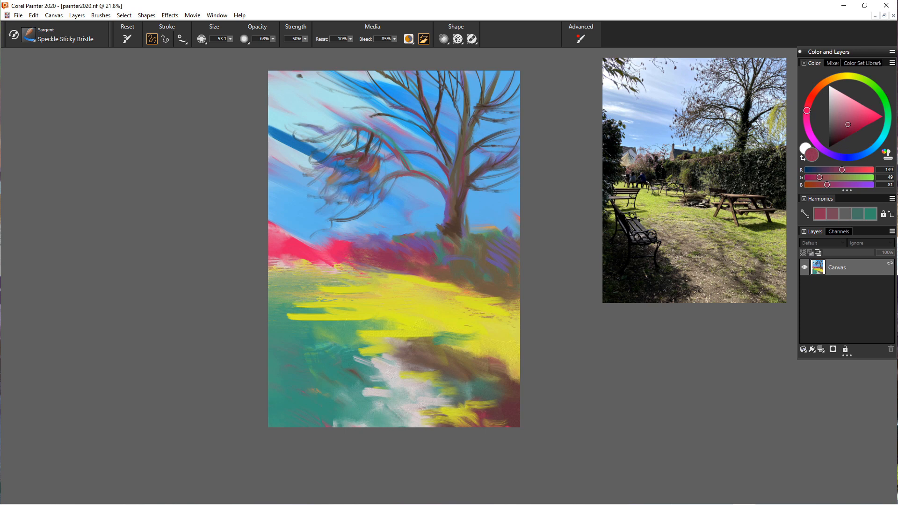
drag(358, 124, 342, 132)
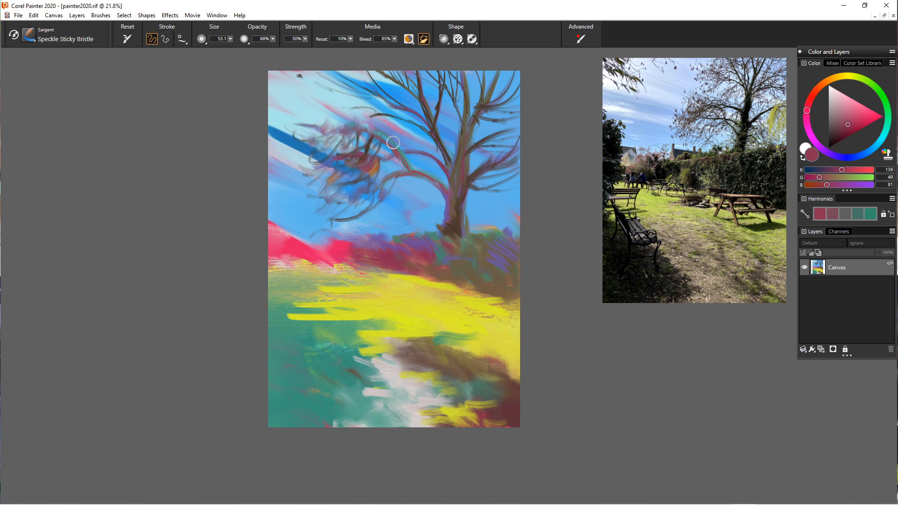
mouse_move(307, 126)
mouse_down()
mouse_move(276, 117)
mouse_move(291, 120)
mouse_up()
mouse_move(333, 88)
mouse_down()
mouse_move(351, 107)
mouse_move(344, 87)
mouse_move(326, 90)
mouse_move(329, 109)
mouse_move(361, 107)
mouse_move(395, 120)
mouse_move(408, 141)
mouse_up()
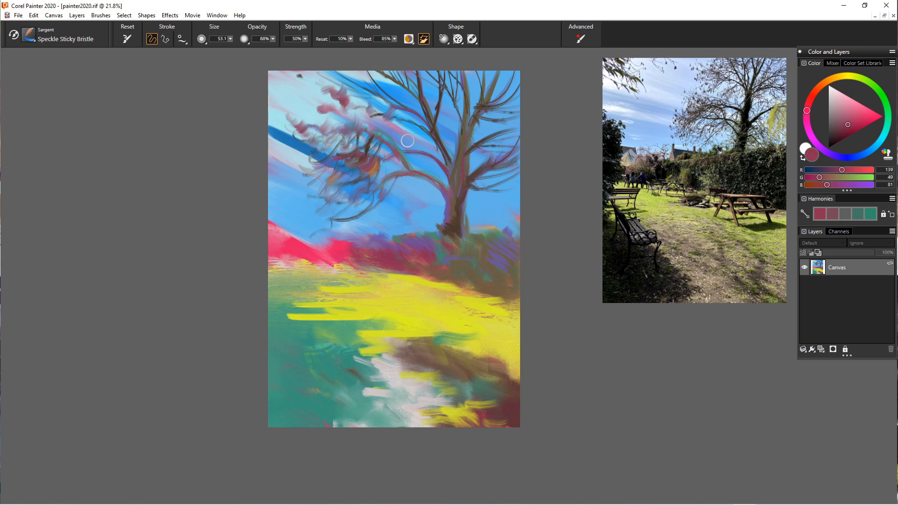
mouse_move(361, 77)
mouse_down()
mouse_move(374, 87)
mouse_move(391, 81)
mouse_up()
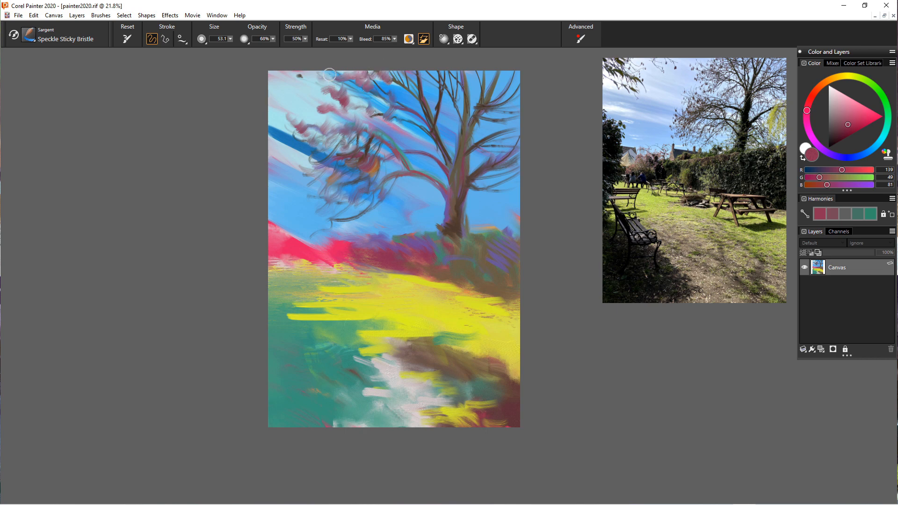
Dab magenta foliage over the upper right-hand branches and twigs of the tree
mouse_move(505, 84)
mouse_down()
mouse_move(511, 102)
mouse_move(516, 76)
mouse_move(519, 89)
mouse_move(496, 106)
mouse_move(510, 123)
mouse_up()
drag(505, 110, 504, 120)
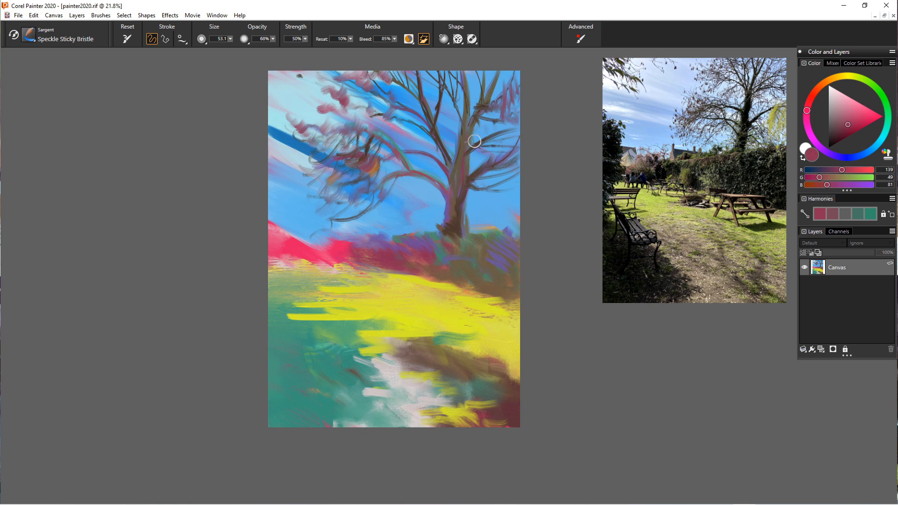
mouse_move(484, 82)
mouse_down()
mouse_move(491, 97)
mouse_move(506, 75)
mouse_move(517, 79)
mouse_move(494, 95)
mouse_up()
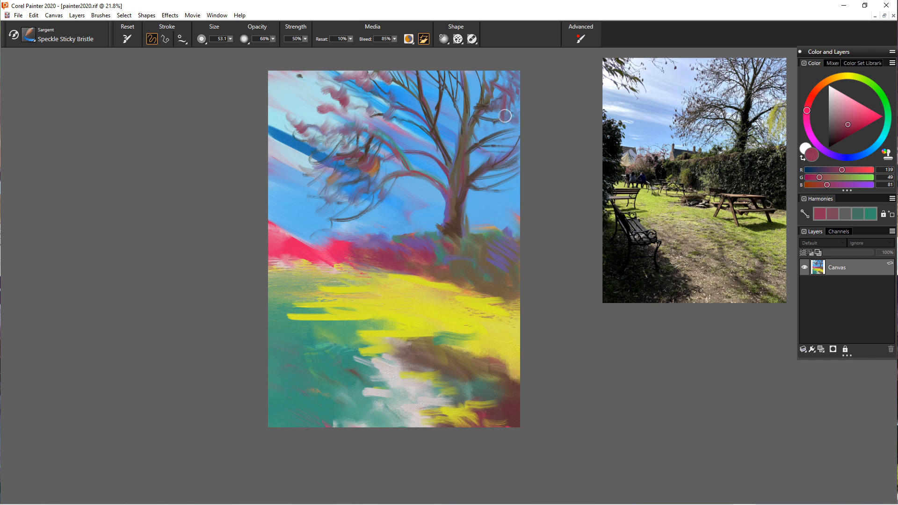
drag(502, 115, 502, 130)
mouse_move(507, 91)
mouse_down()
mouse_move(519, 109)
mouse_move(514, 124)
mouse_up()
Sample the hedge's muted purple and brush soft foliage around the right-hand branch tips
alt+click(492, 268)
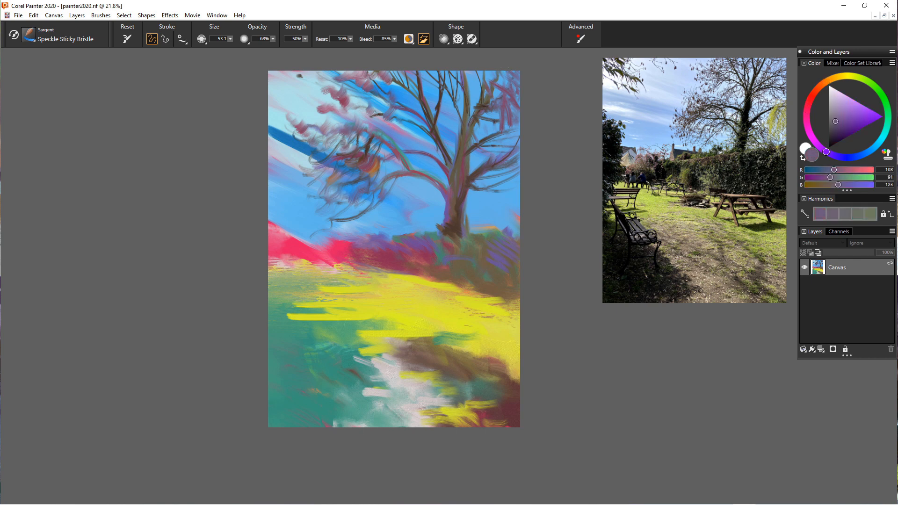
mouse_move(515, 112)
mouse_down()
mouse_move(476, 116)
mouse_move(487, 118)
mouse_up()
drag(507, 127, 489, 138)
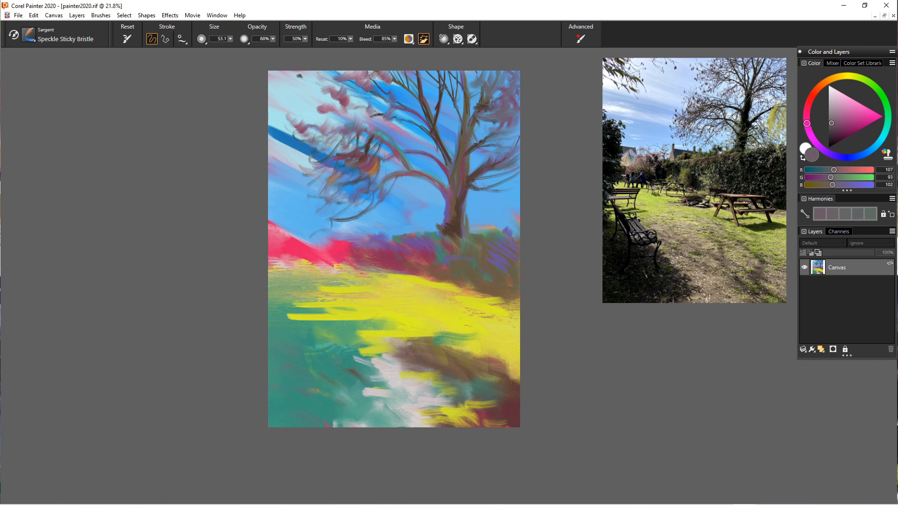
Add a new layer and paint a peach (RGB 238, 188, 144) picnic tabletop on the yellow grass beside the hedge
click(821, 350)
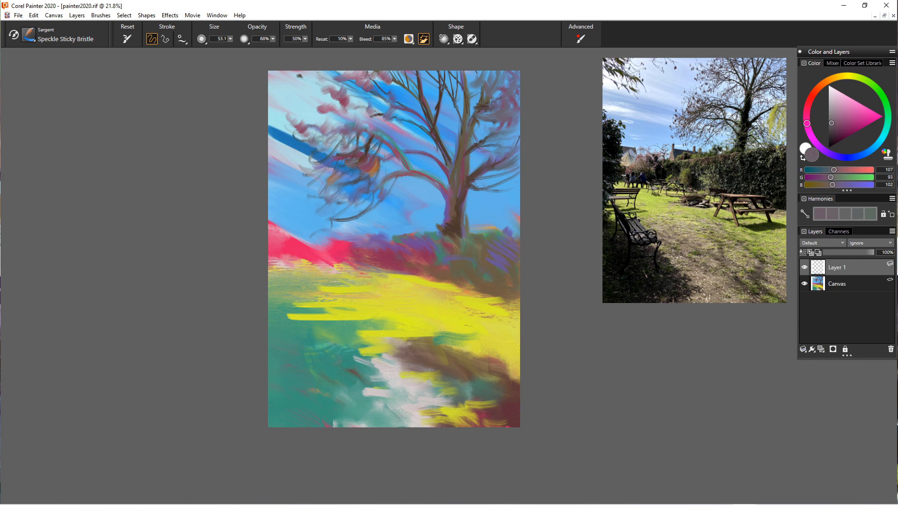
click(826, 82)
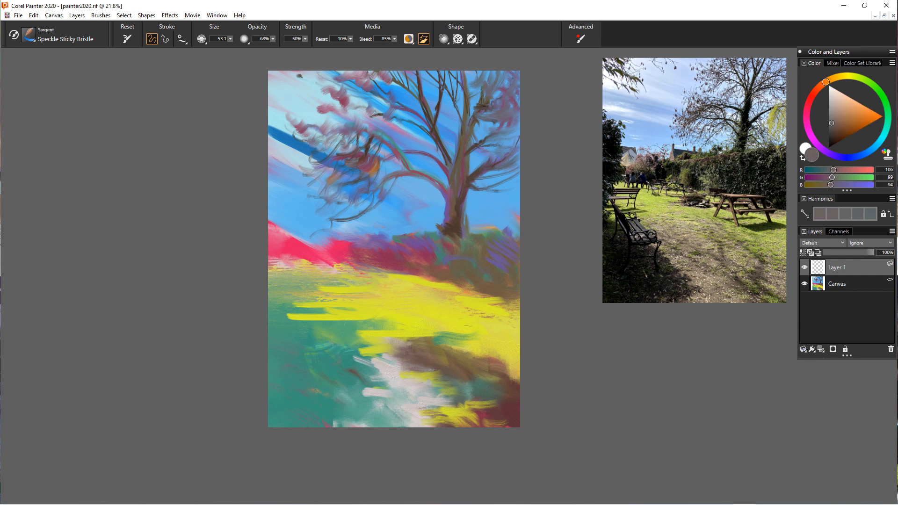
drag(843, 101, 848, 101)
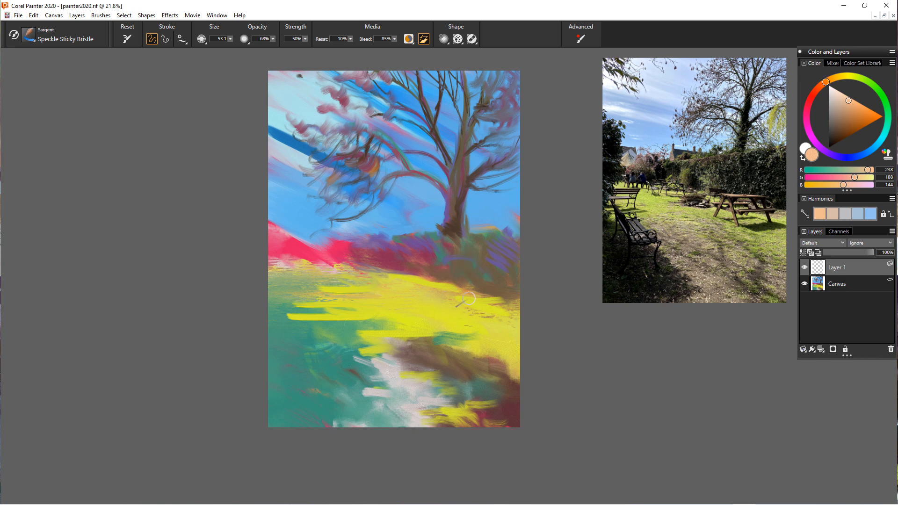
drag(480, 290, 428, 293)
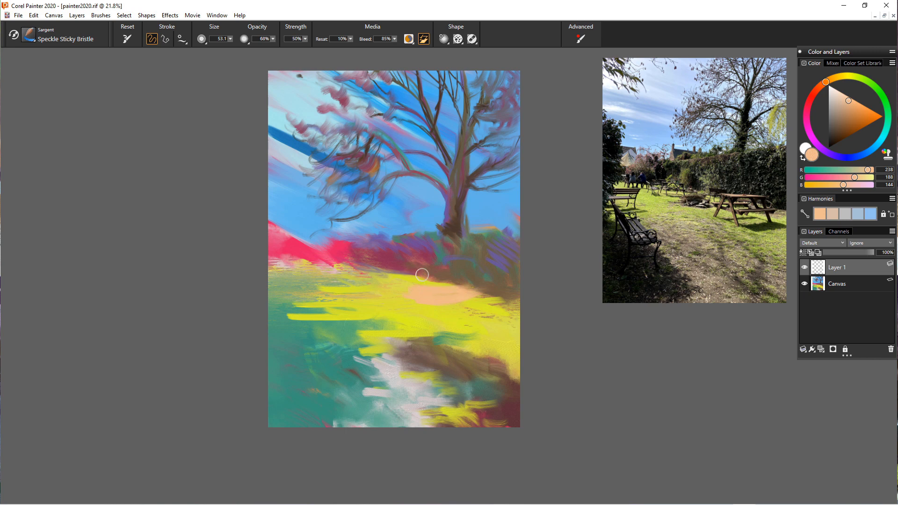
key(n)
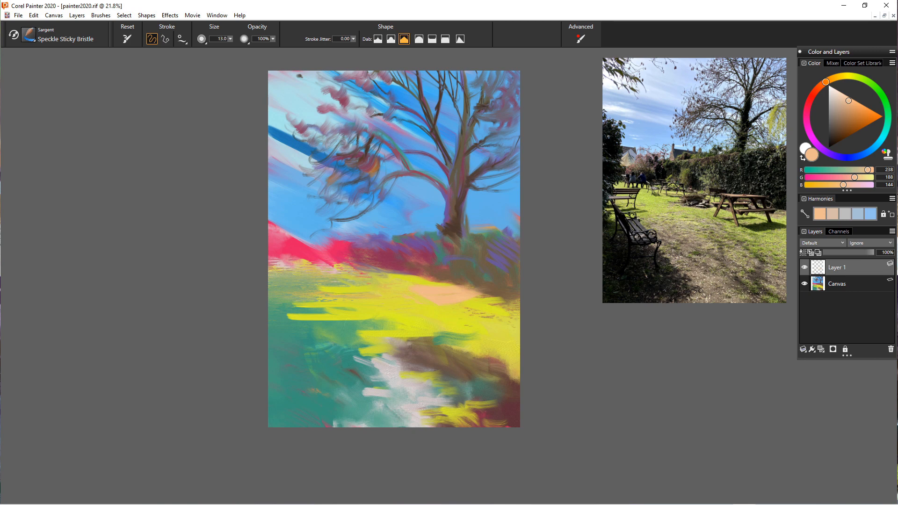
key(b)
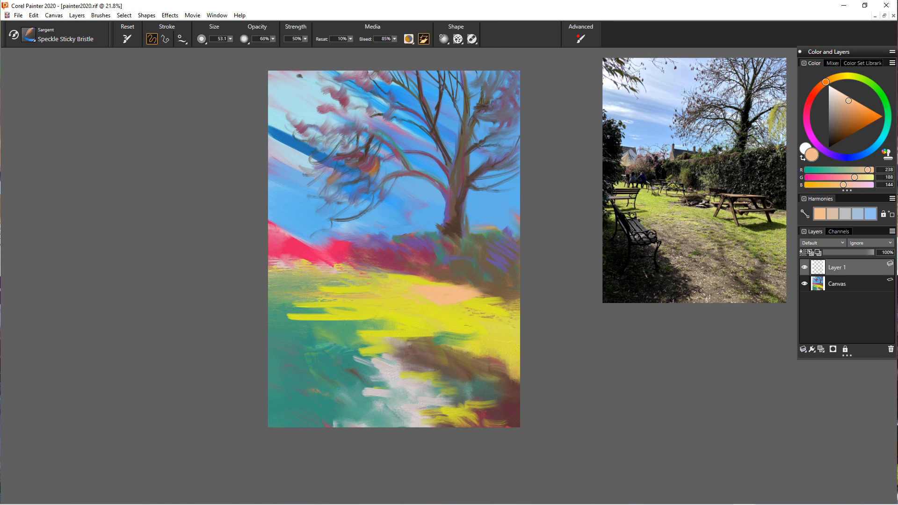
mouse_move(481, 291)
mouse_down()
mouse_move(469, 289)
mouse_move(489, 293)
mouse_up()
Set the brush size to 18.4 and paint dark edge lines along the tabletop with sampled grey-green and dark brown
alt+click(481, 281)
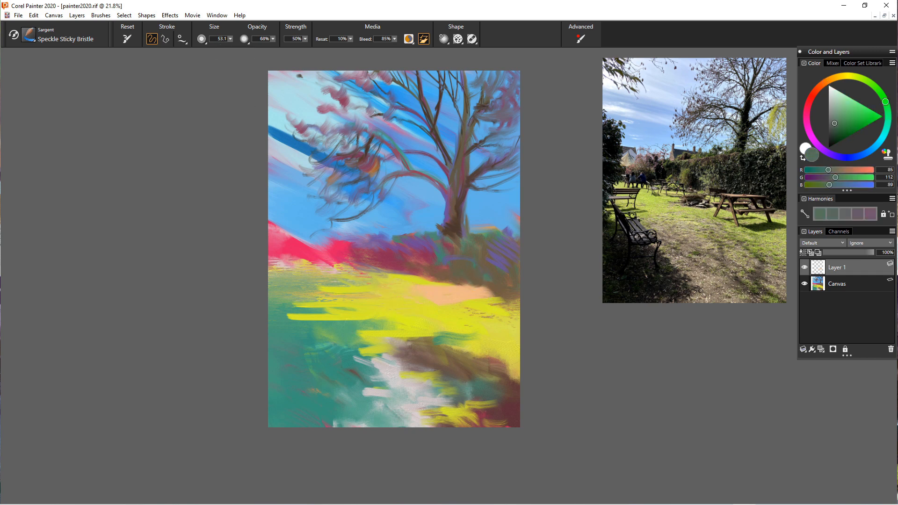
click(230, 39)
drag(241, 48, 224, 49)
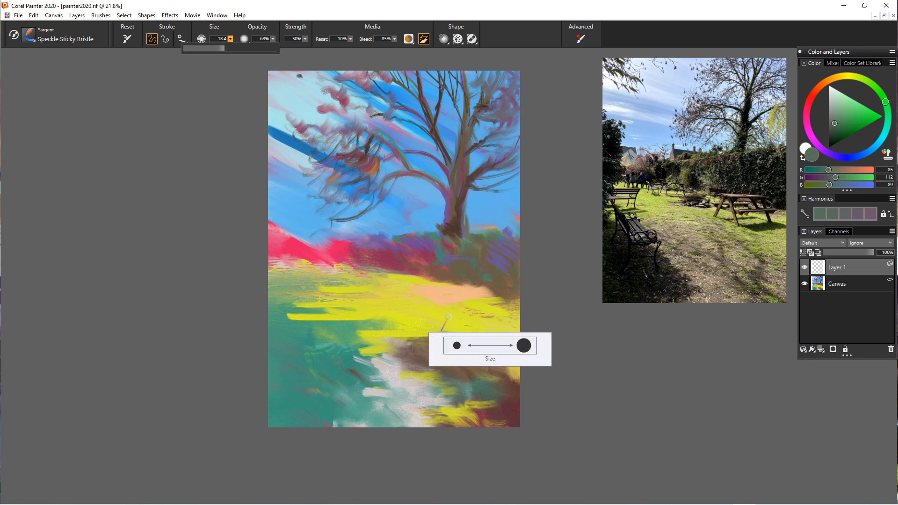
drag(493, 296, 424, 301)
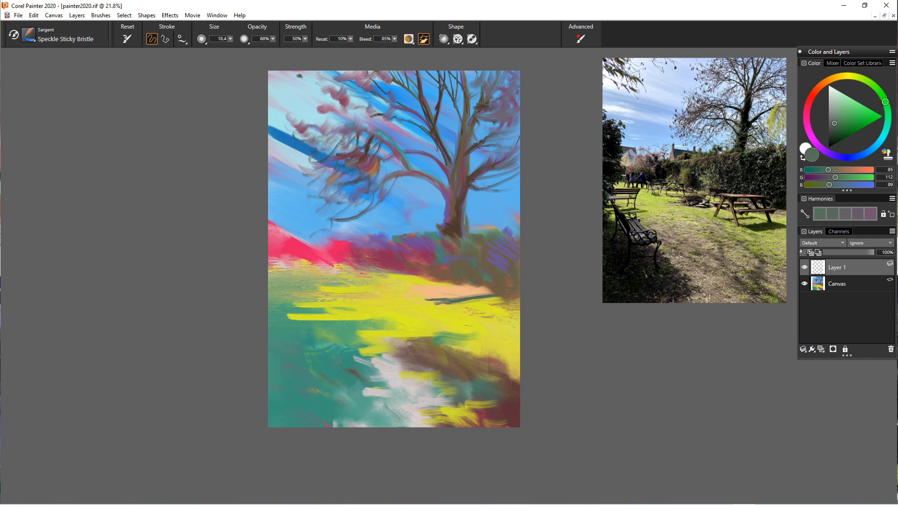
alt+click(504, 378)
mouse_move(495, 294)
mouse_down()
mouse_move(453, 299)
mouse_move(459, 284)
mouse_move(450, 283)
mouse_move(470, 285)
mouse_move(454, 297)
mouse_move(444, 289)
mouse_up()
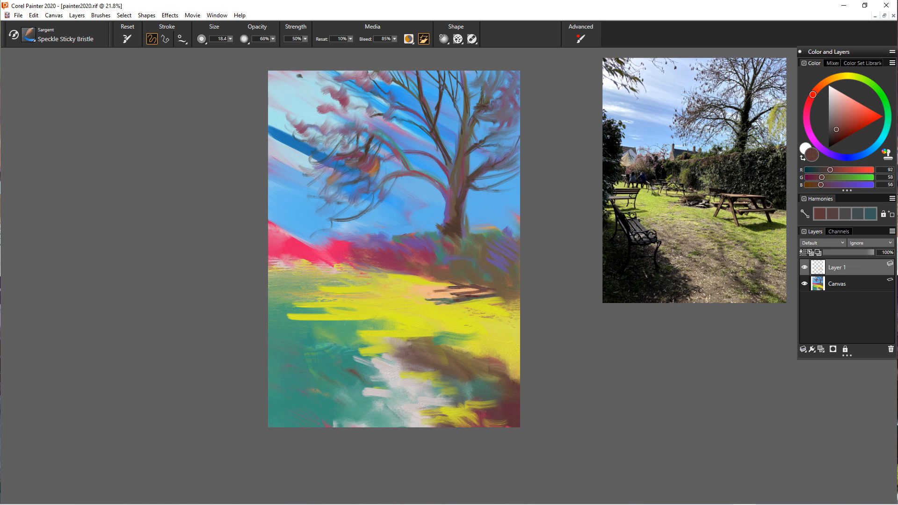
Refine the tabletop's planks with sampled peach and dark tones, and extend its dark outline around the left end
alt+click(450, 290)
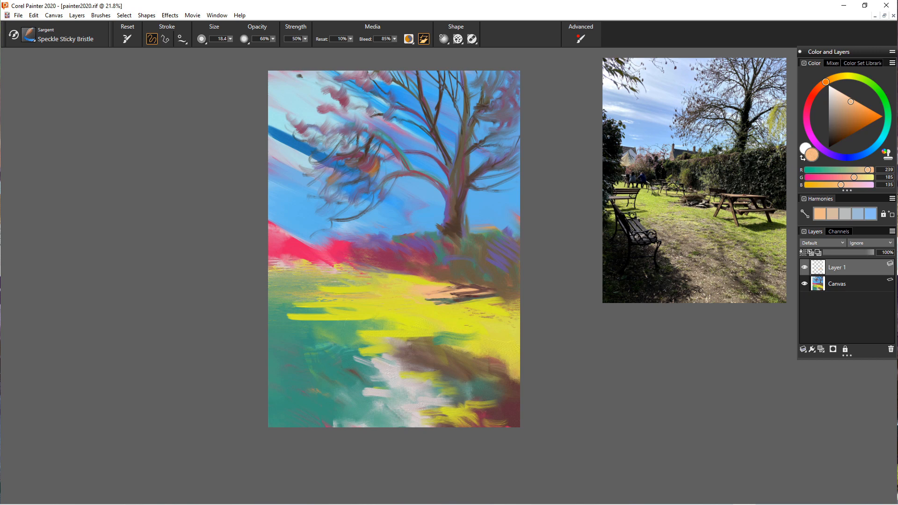
drag(453, 288, 441, 291)
alt+click(455, 294)
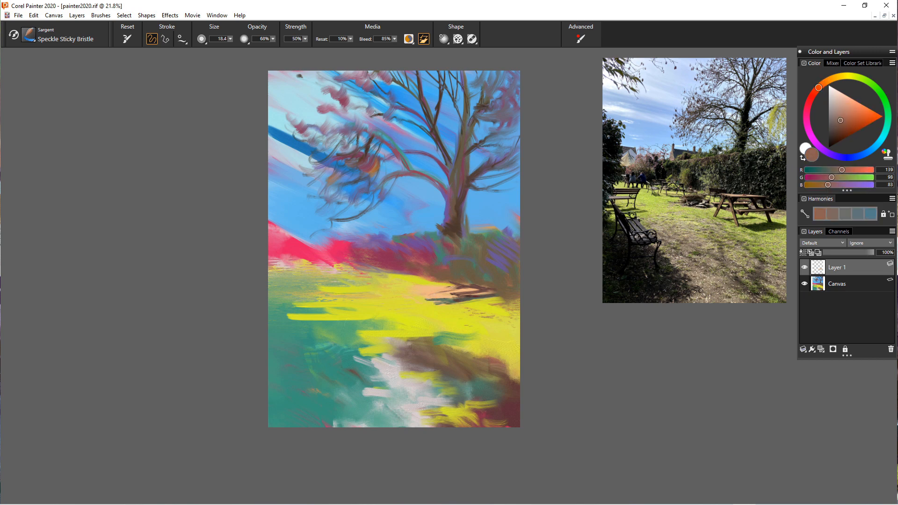
alt+click(452, 292)
drag(473, 294, 439, 299)
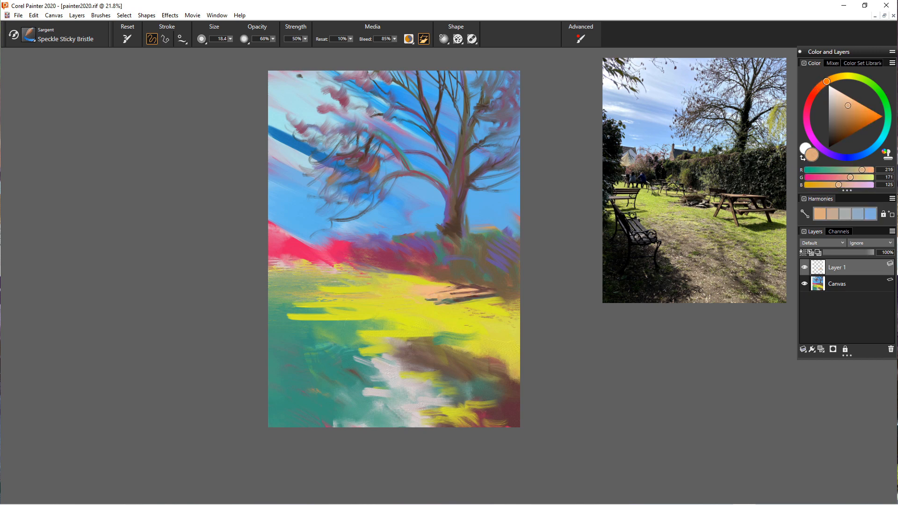
alt+click(441, 303)
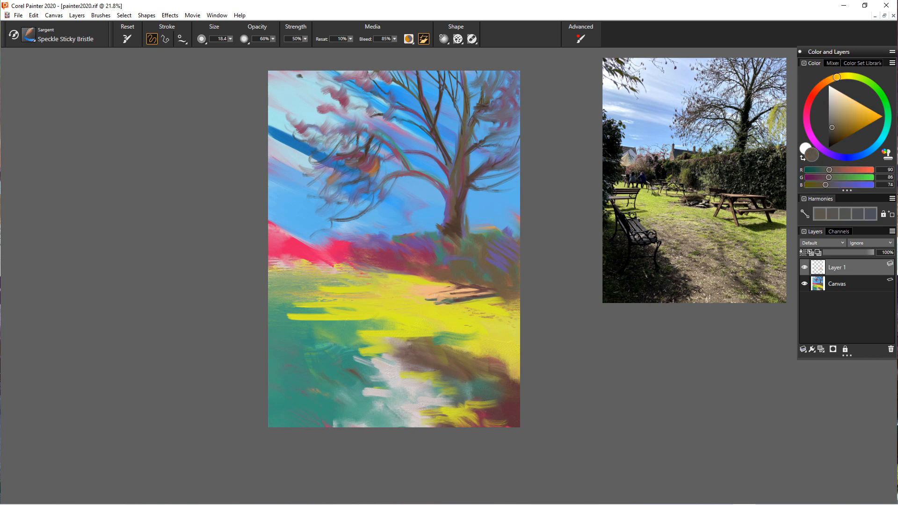
alt+click(438, 304)
drag(451, 302, 389, 290)
drag(388, 292, 413, 294)
Choose orange (RGB 237, 143, 43) and paint bright planks over the left half of the tabletop
alt+click(434, 295)
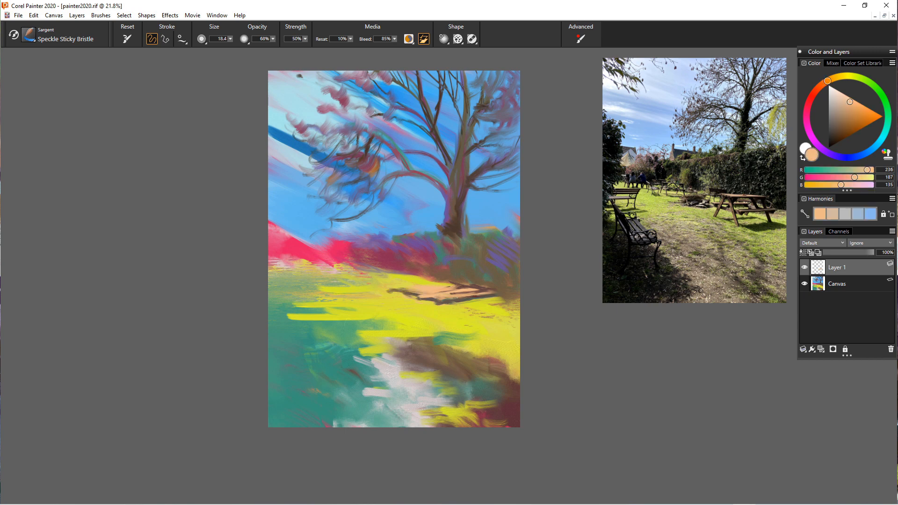
click(869, 113)
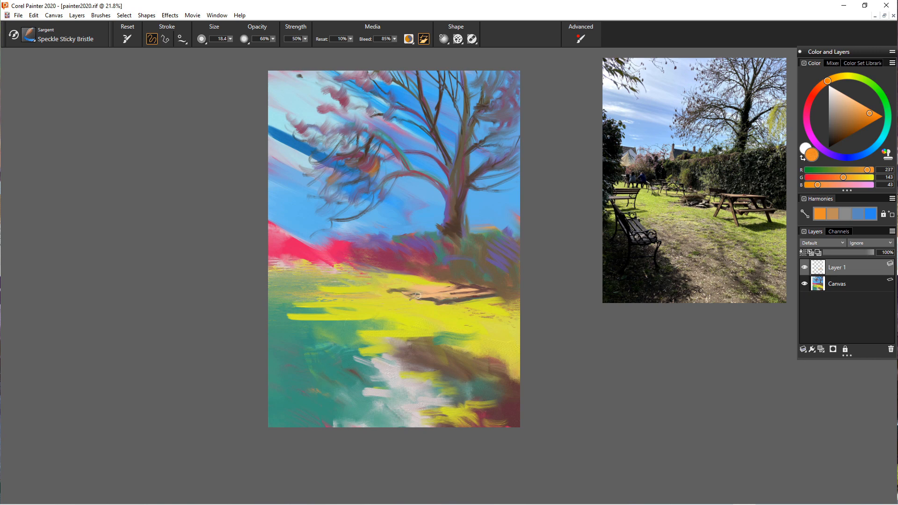
mouse_move(431, 292)
mouse_down()
mouse_move(407, 294)
mouse_move(442, 287)
mouse_up()
mouse_move(436, 293)
mouse_down()
mouse_move(458, 299)
mouse_move(435, 293)
mouse_move(433, 306)
mouse_move(446, 301)
mouse_up()
Paint the table's brown and orange legs and an orange front bench, using Speckle Grainy Hard Drip at size 22.5
alt+click(460, 301)
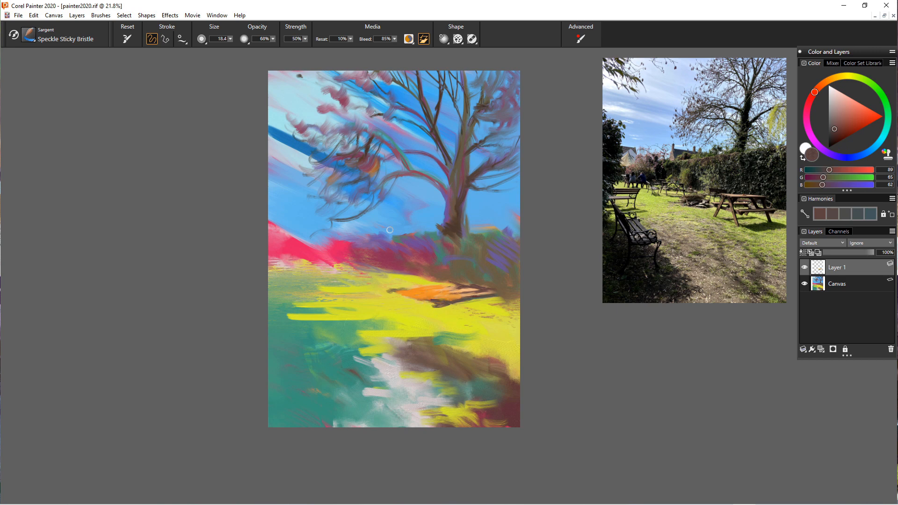
key(n)
mouse_move(459, 301)
mouse_down()
mouse_move(426, 306)
mouse_move(476, 298)
mouse_move(456, 298)
mouse_up()
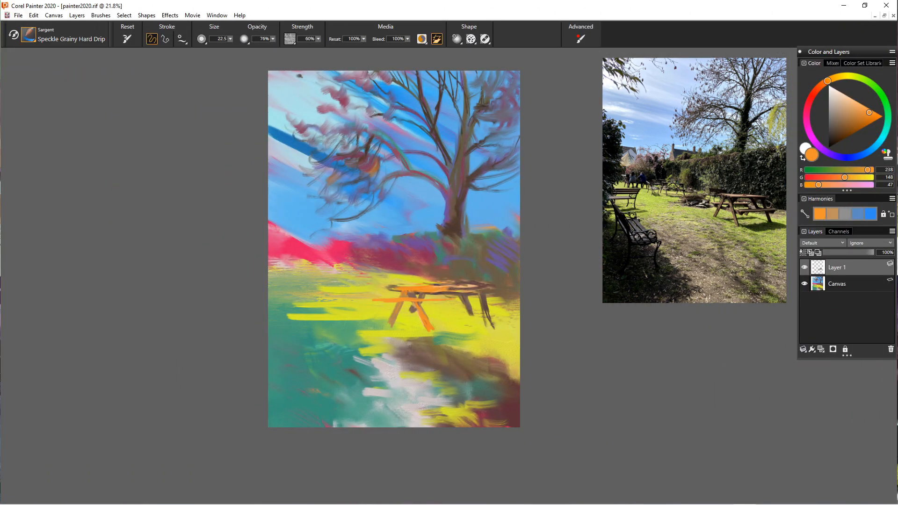
Thicken the orange front bench plank and extend it across to the right-hand legs
scroll(468, 234, up, 5)
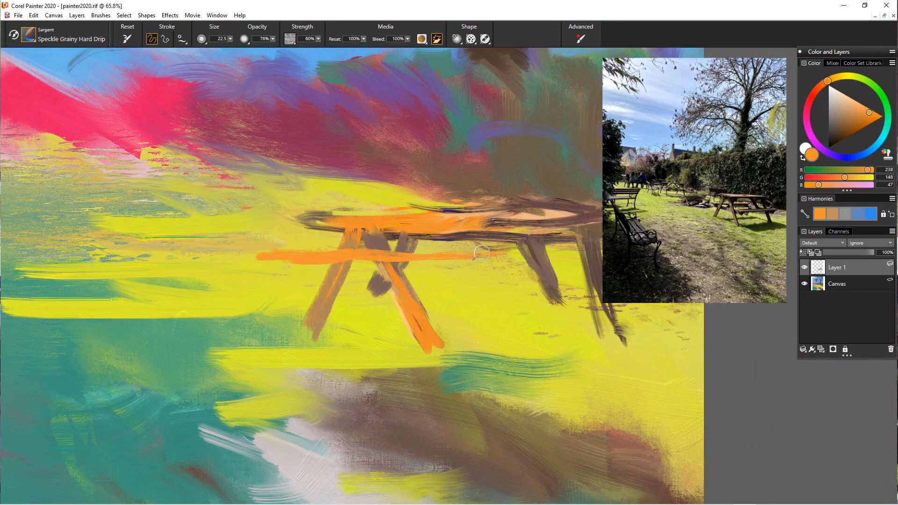
drag(504, 251, 363, 255)
drag(530, 255, 375, 261)
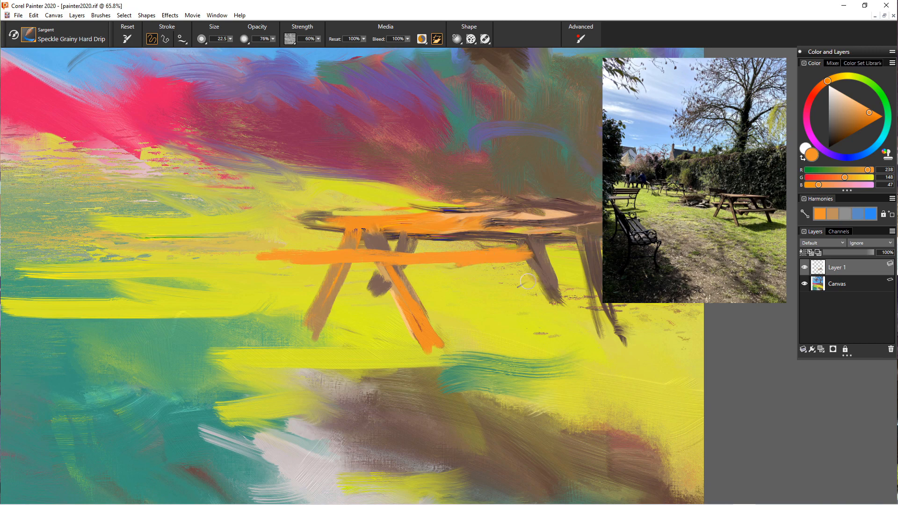
Sample the leg's brown and paint a shaded edge under the front bench plus a lower plank reaching the right-hand legs
alt+click(542, 269)
mouse_move(532, 260)
mouse_down()
mouse_move(287, 263)
mouse_move(372, 280)
mouse_move(345, 270)
mouse_up()
mouse_move(417, 294)
mouse_down()
mouse_move(445, 295)
mouse_move(433, 295)
mouse_up()
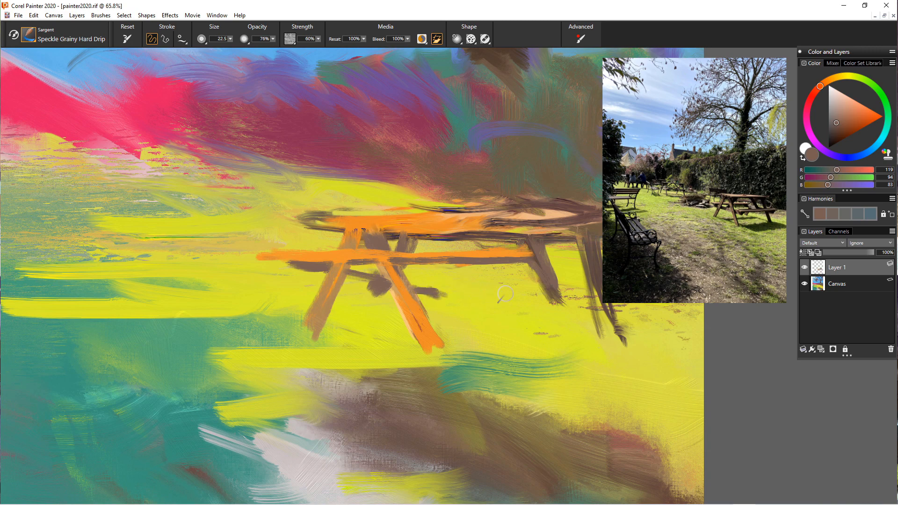
mouse_move(592, 281)
mouse_down()
mouse_move(451, 295)
mouse_move(556, 286)
mouse_move(461, 291)
mouse_move(522, 292)
mouse_up()
drag(455, 288, 426, 289)
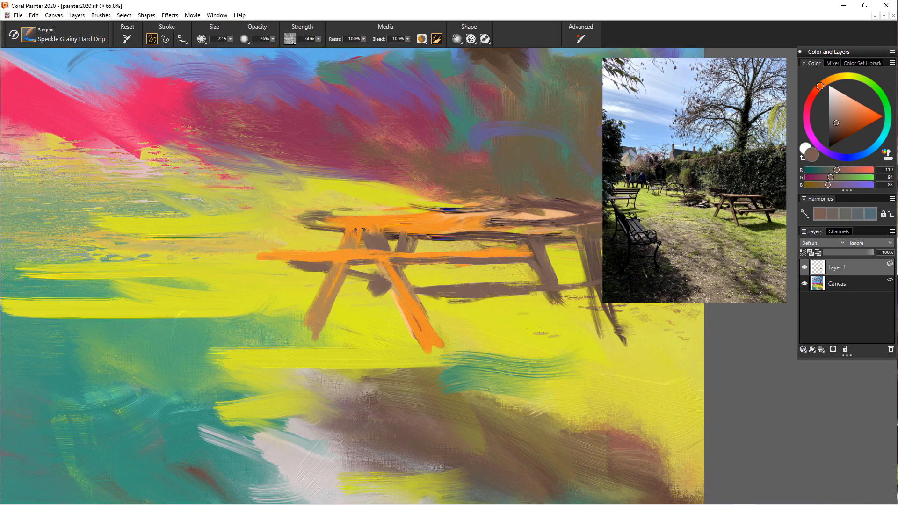
Sample the front bench's orange and paint a highlight along the lower plank
alt+click(497, 255)
alt+click(526, 255)
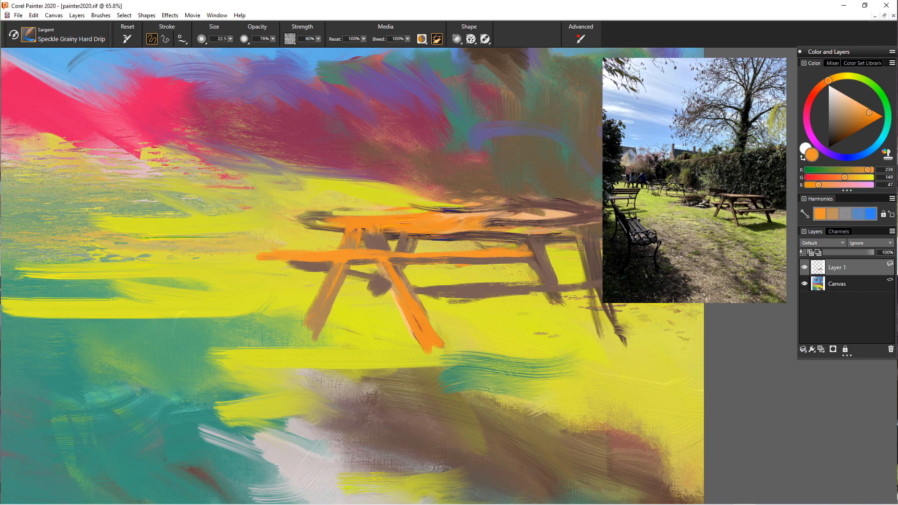
drag(601, 280, 416, 288)
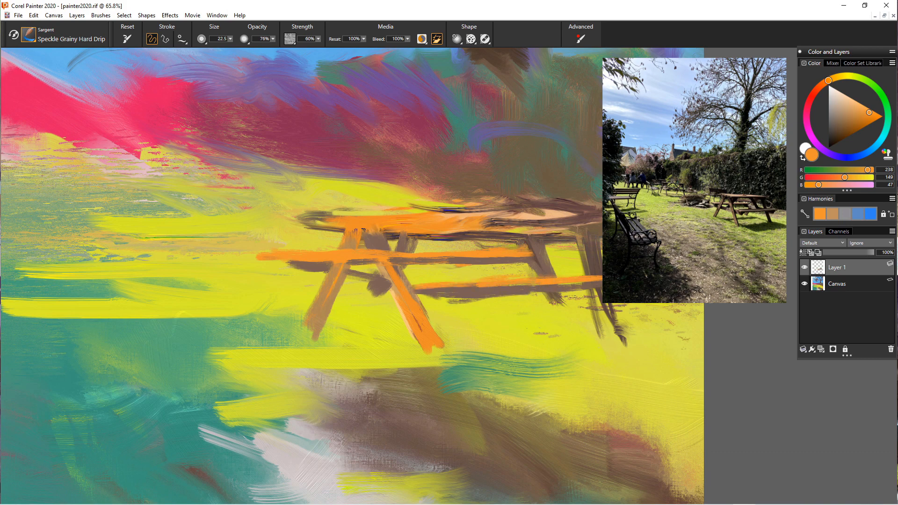
Paint blue shadows (RGB 66, 71, 104 and 78, 86, 138) along the lower plank and beneath the front bench's left end
alt+click(487, 293)
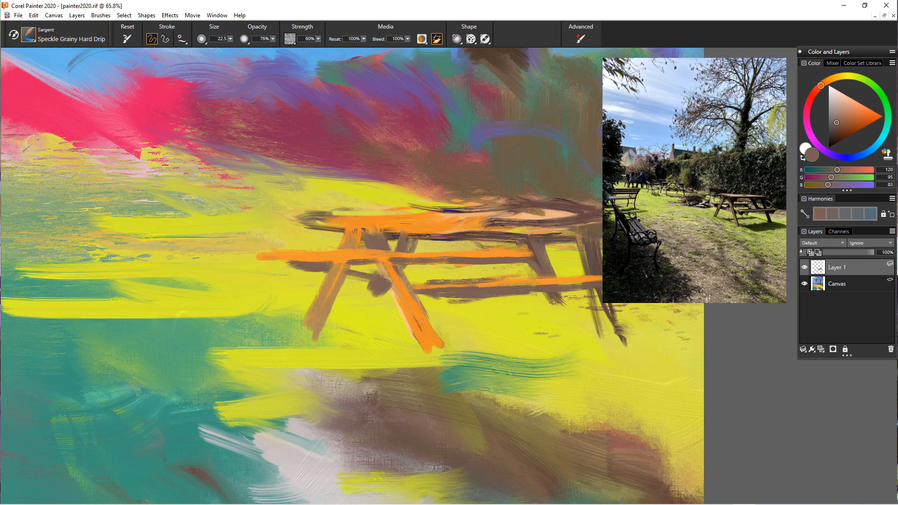
click(852, 157)
click(837, 126)
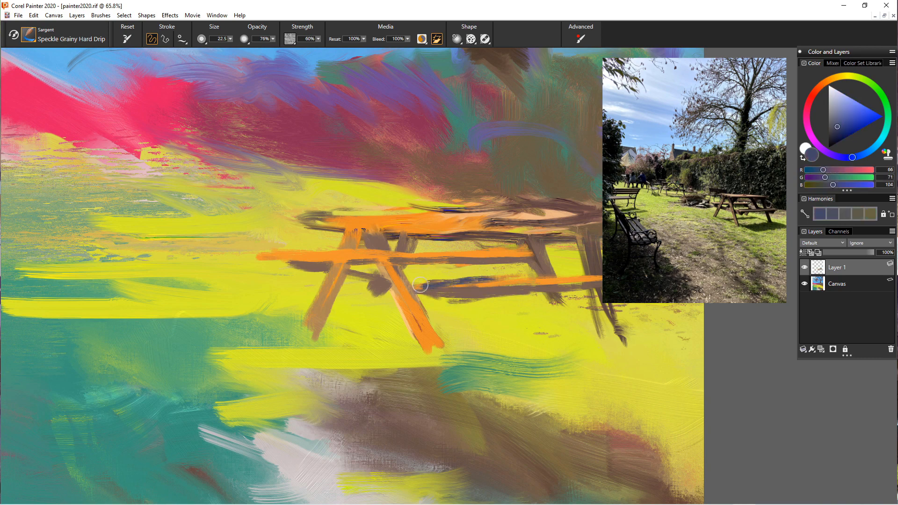
mouse_move(419, 285)
mouse_down()
mouse_move(511, 290)
mouse_move(575, 281)
mouse_up()
click(842, 121)
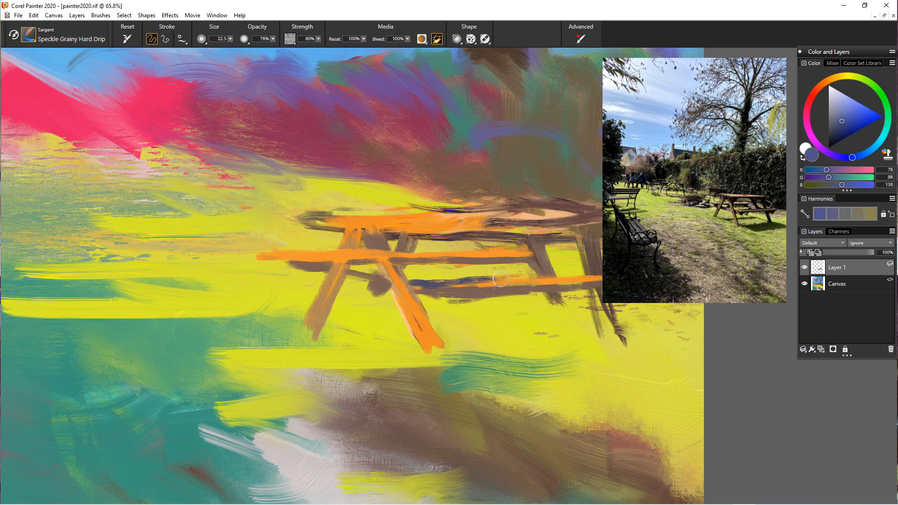
drag(502, 280, 413, 283)
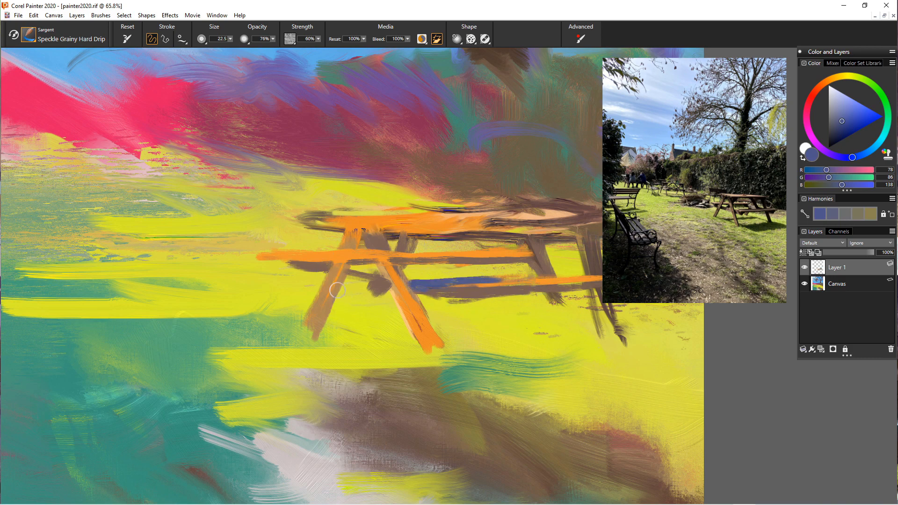
drag(346, 274, 372, 276)
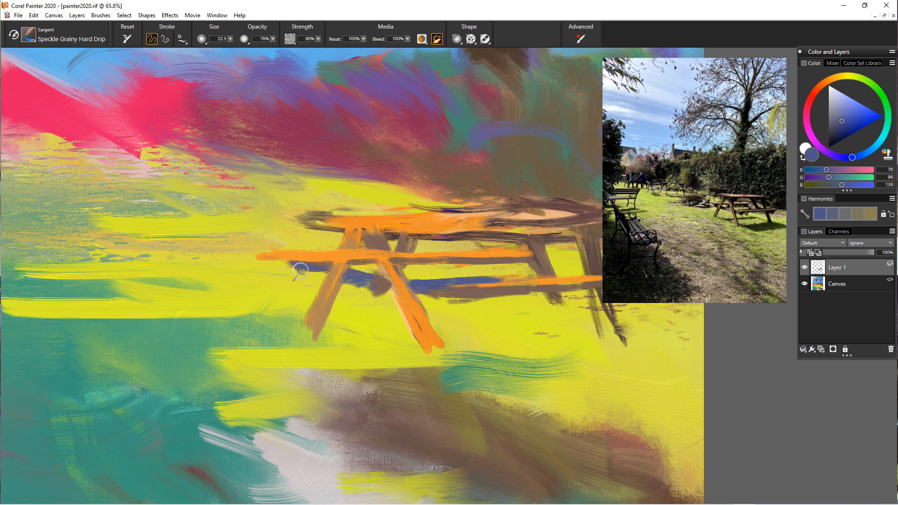
drag(296, 269, 389, 292)
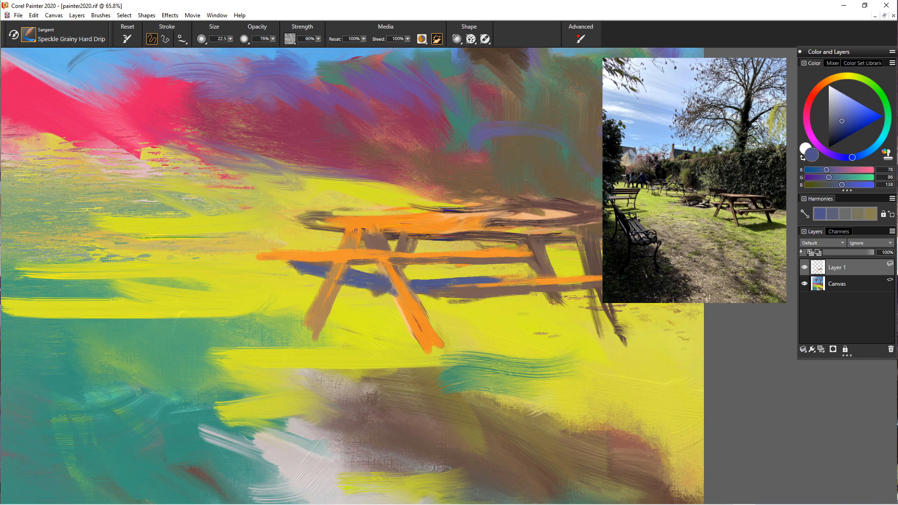
Sample the table's orange and brown (RGB 148, 101, 48) and paint the crossbar between the two left-hand legs
alt+click(381, 287)
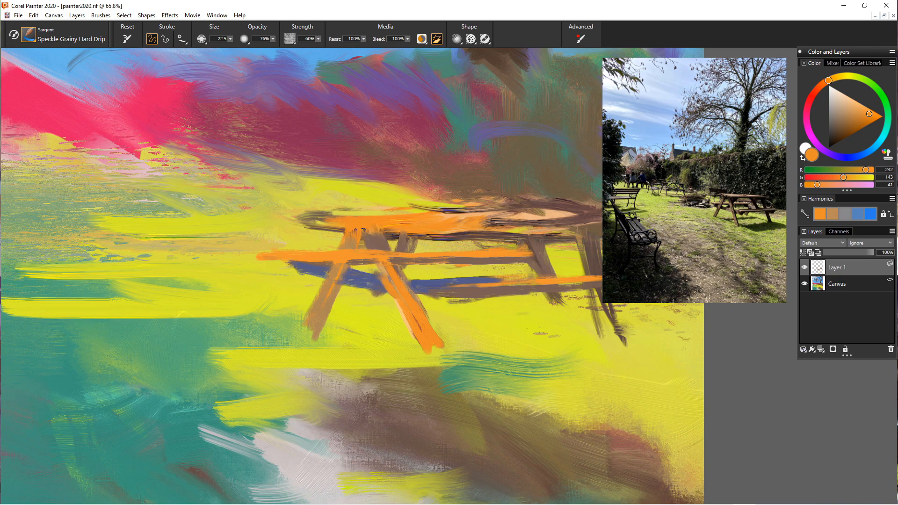
mouse_move(363, 284)
mouse_down()
mouse_move(382, 287)
mouse_move(378, 279)
mouse_up()
alt+click(447, 254)
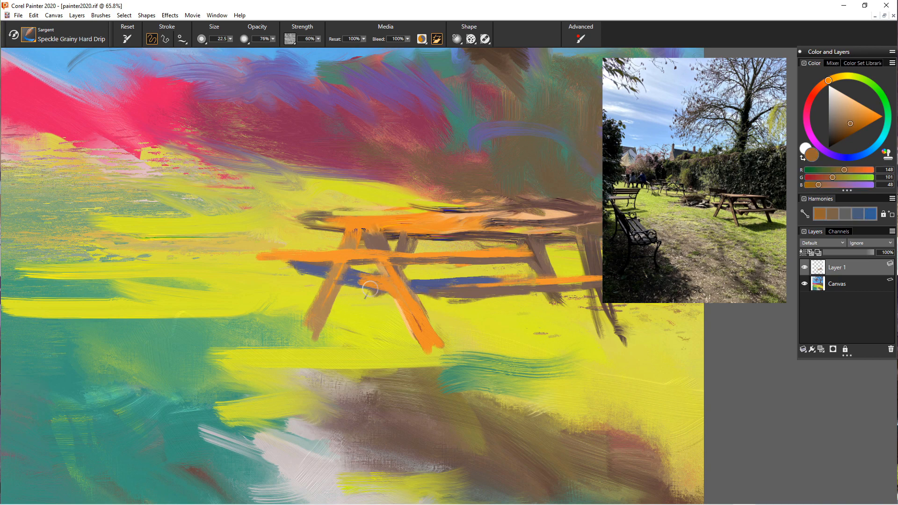
drag(357, 277, 382, 287)
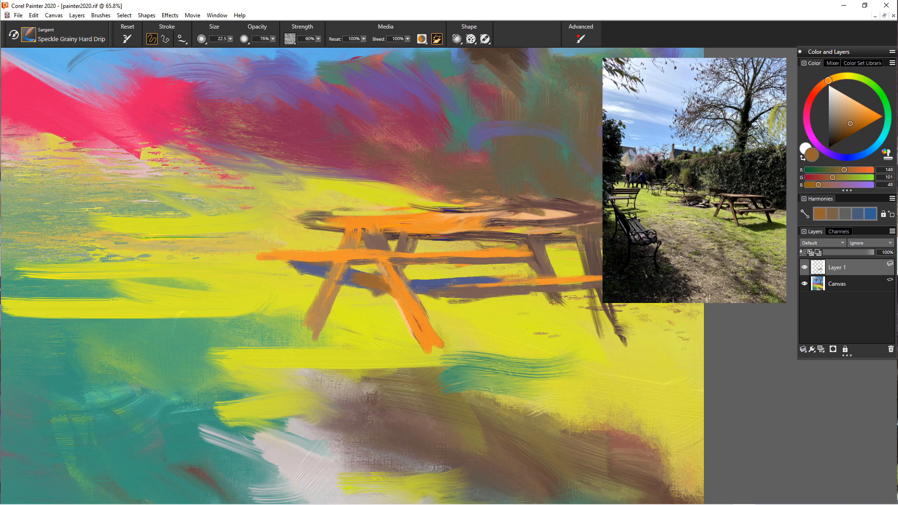
Sample the leg's orange, shift it to red-orange (RGB 219, 91, 67) and paint it down both left-hand legs
alt+click(396, 299)
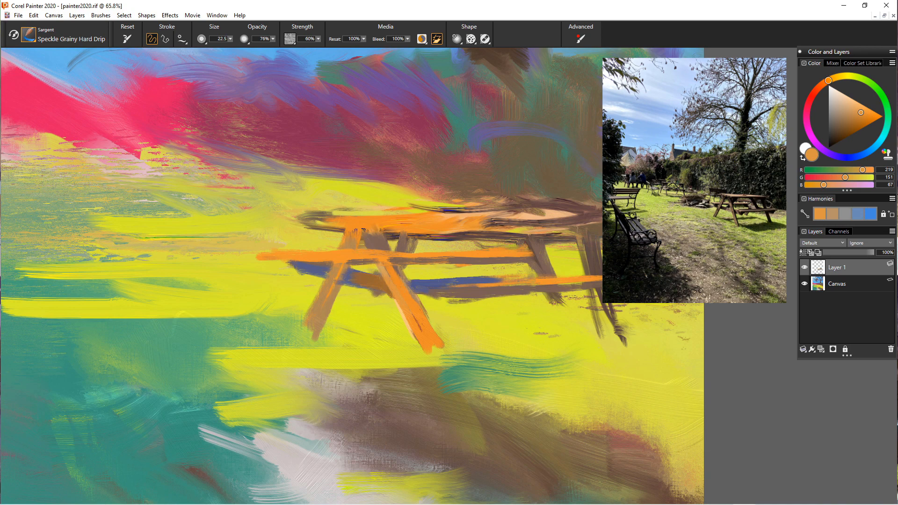
click(815, 90)
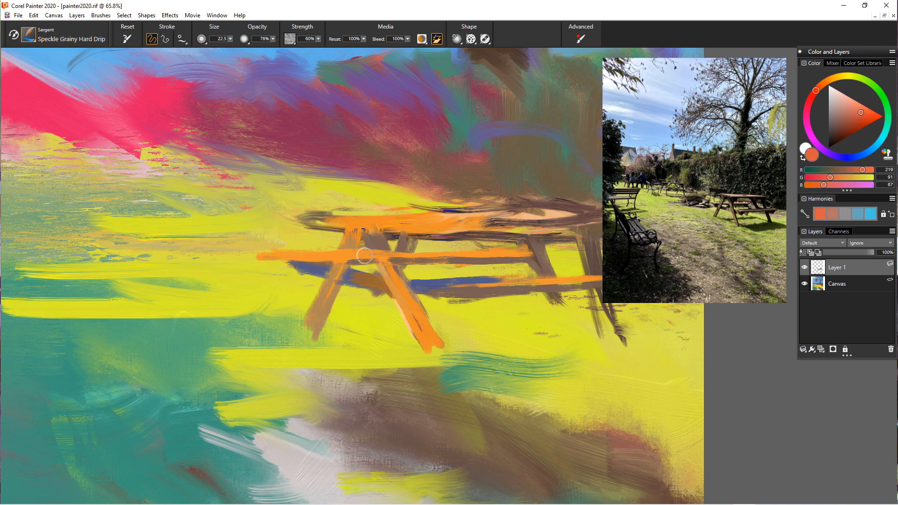
mouse_move(375, 291)
mouse_down()
mouse_move(382, 253)
mouse_move(399, 283)
mouse_move(376, 258)
mouse_move(421, 320)
mouse_up()
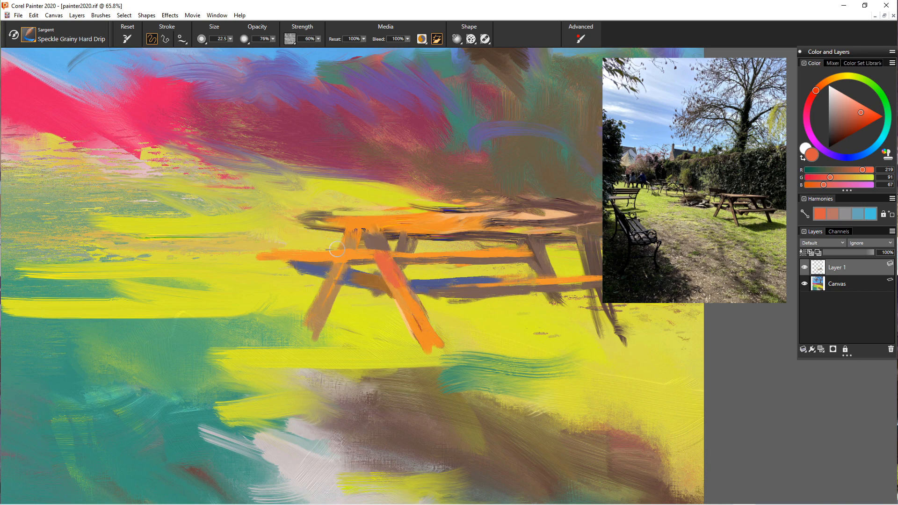
drag(354, 235, 343, 283)
drag(347, 238, 331, 285)
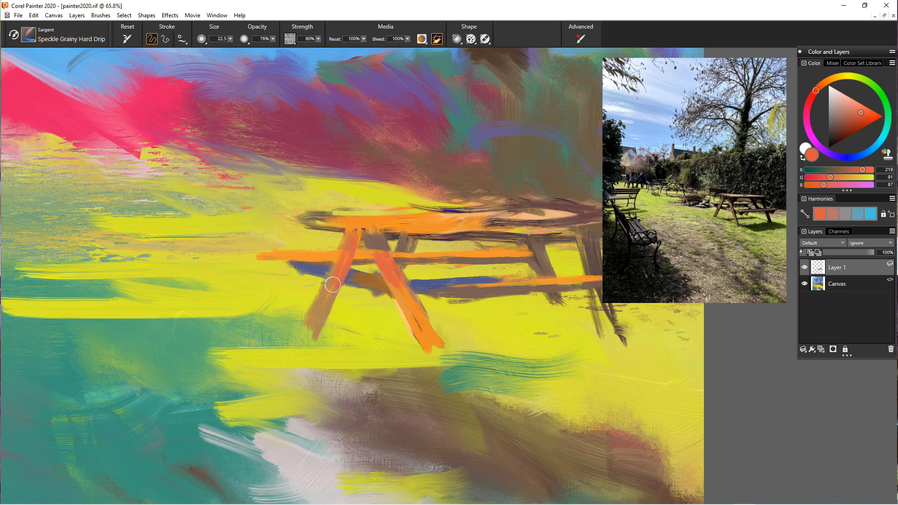
Sample the leg's brown (RGB 123, 98, 85) and shade the front leg's upper end and the tabletop's underside beside it
alt+click(373, 245)
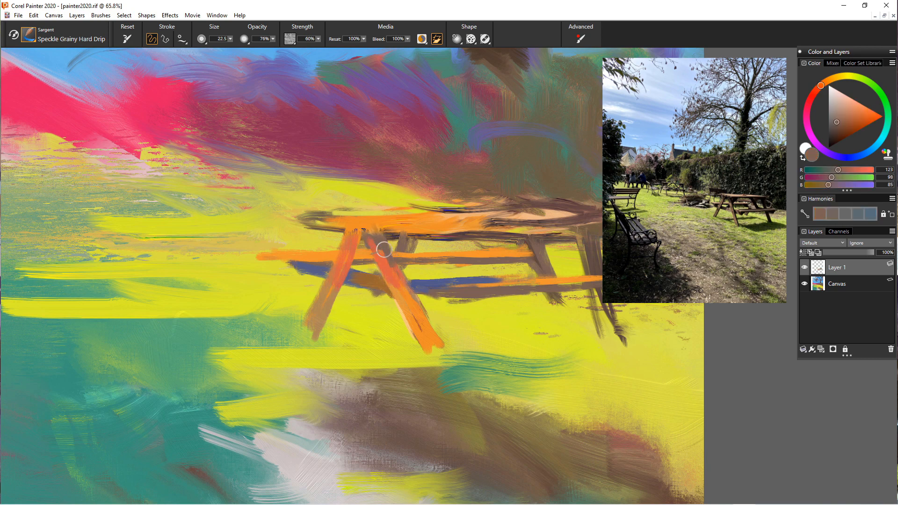
mouse_move(384, 250)
mouse_down()
mouse_move(385, 262)
mouse_move(367, 236)
mouse_up()
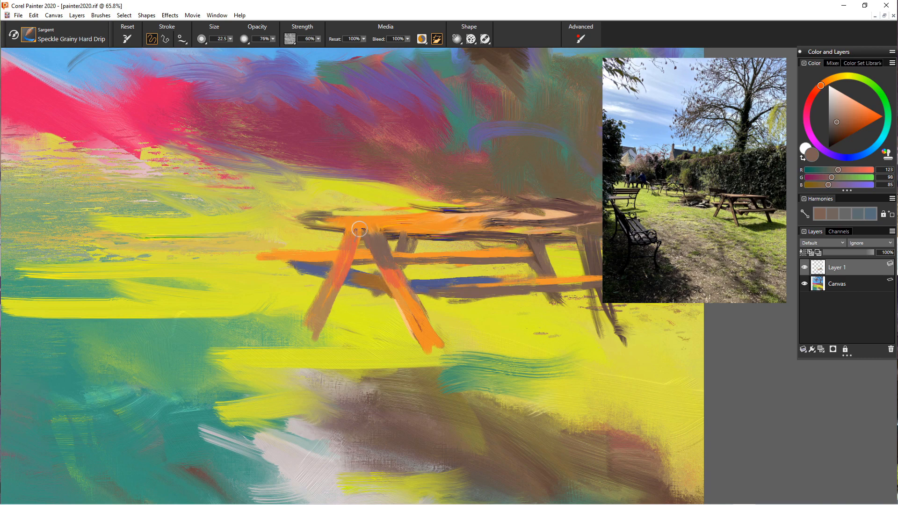
drag(370, 235, 329, 229)
drag(397, 237, 360, 225)
Sample the blue shadow (RGB 77, 85, 135) and paint a notched shadow along the tabletop's left lower edge
alt+click(343, 264)
drag(361, 230, 299, 224)
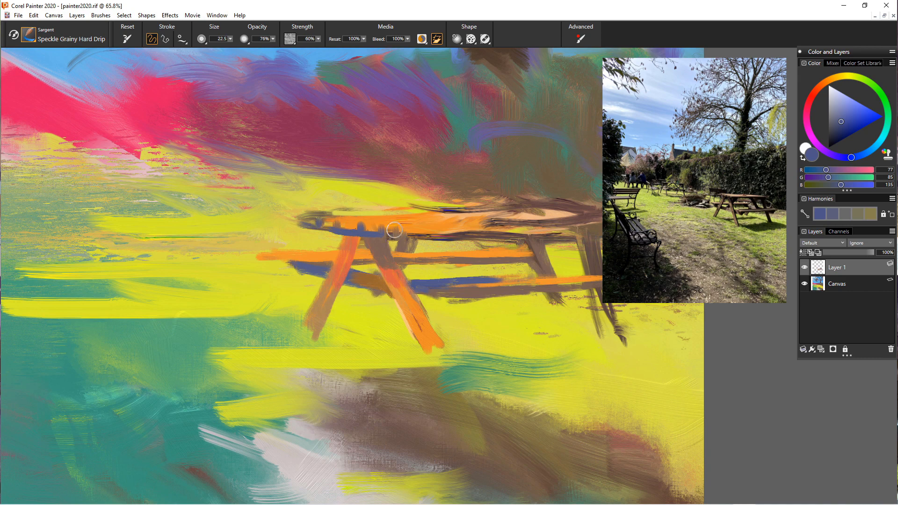
drag(394, 237, 406, 231)
drag(407, 229, 406, 239)
mouse_move(394, 222)
mouse_down()
mouse_move(345, 218)
mouse_move(382, 233)
mouse_move(333, 221)
mouse_move(370, 216)
mouse_move(314, 220)
mouse_up()
Paint sampled orange on the tabletop, edge the lower plank in sampled blue, and repaint that plank's face in orange
alt+click(418, 223)
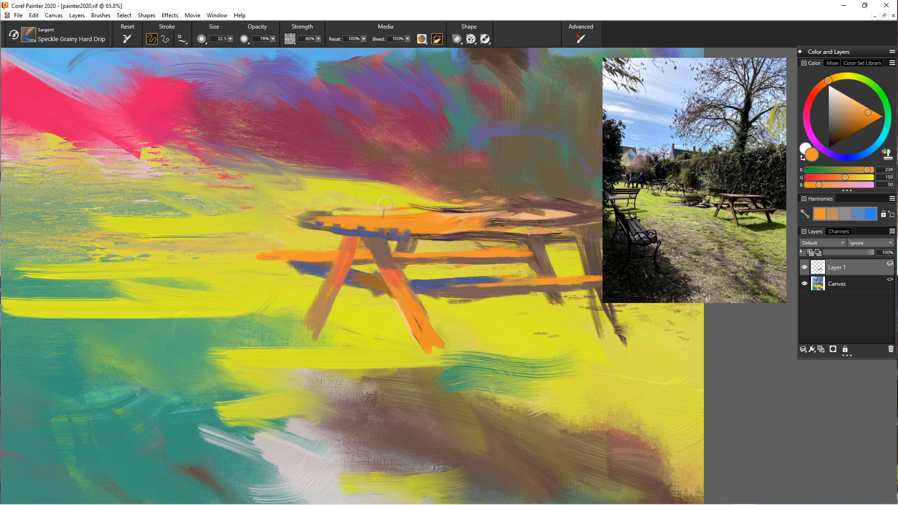
drag(468, 220, 514, 220)
alt+click(493, 283)
mouse_move(586, 271)
mouse_down()
mouse_move(487, 280)
mouse_move(510, 281)
mouse_up()
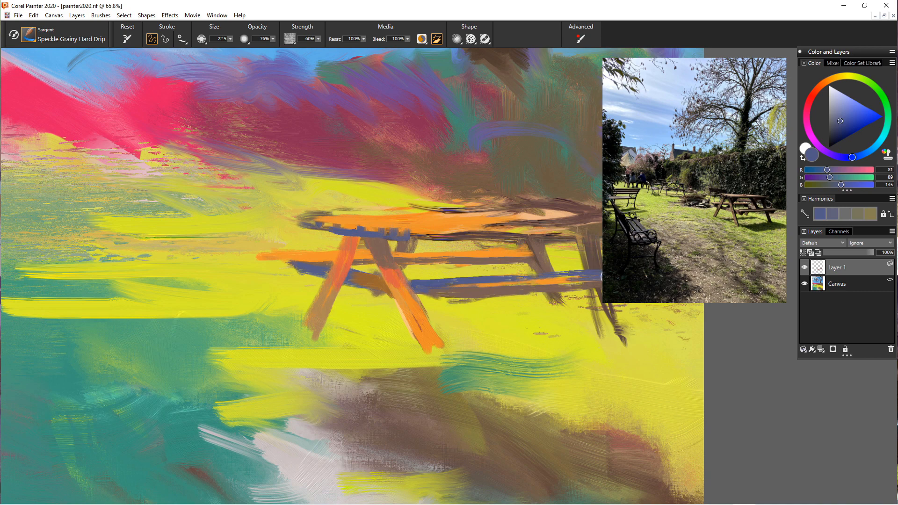
alt+click(585, 280)
drag(587, 280, 453, 283)
With pale peach (RGB 236, 215, 192) and brush size 8.9, paint thin highlights on the lower plank and the front bench's left end
click(838, 95)
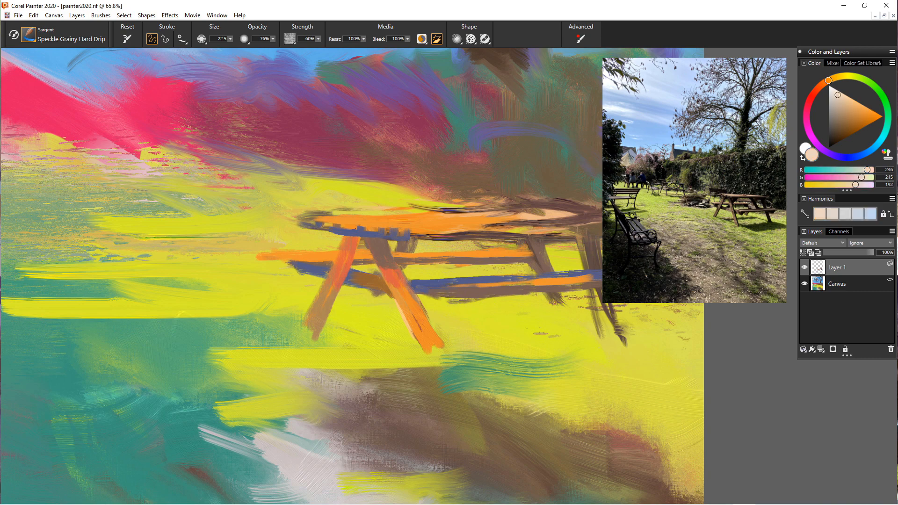
click(230, 39)
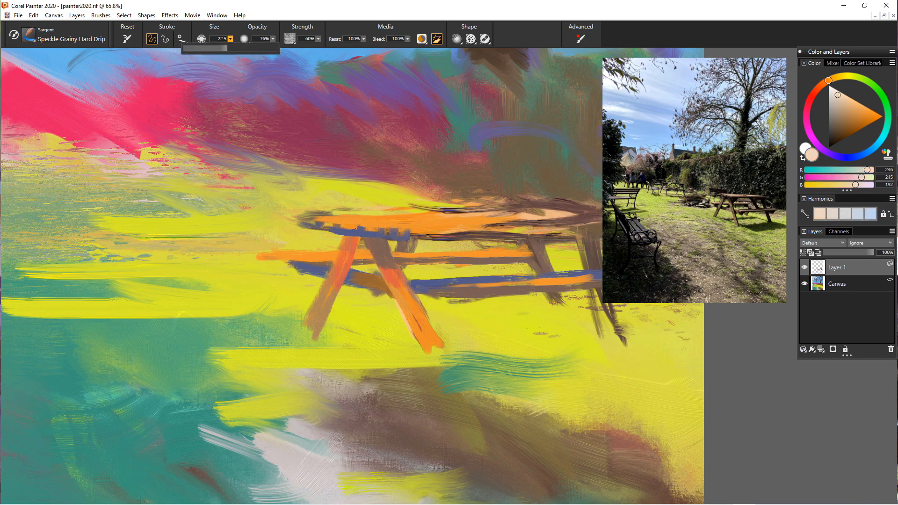
drag(229, 49, 208, 48)
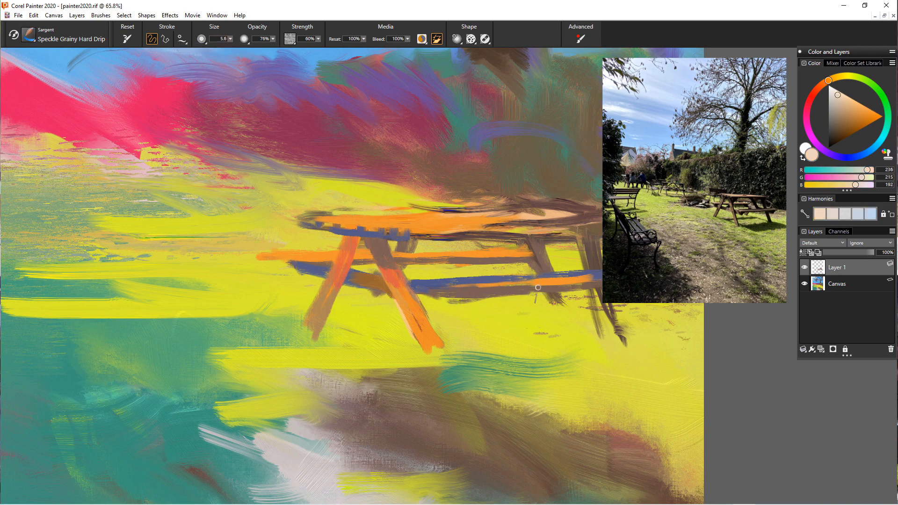
drag(208, 48, 213, 48)
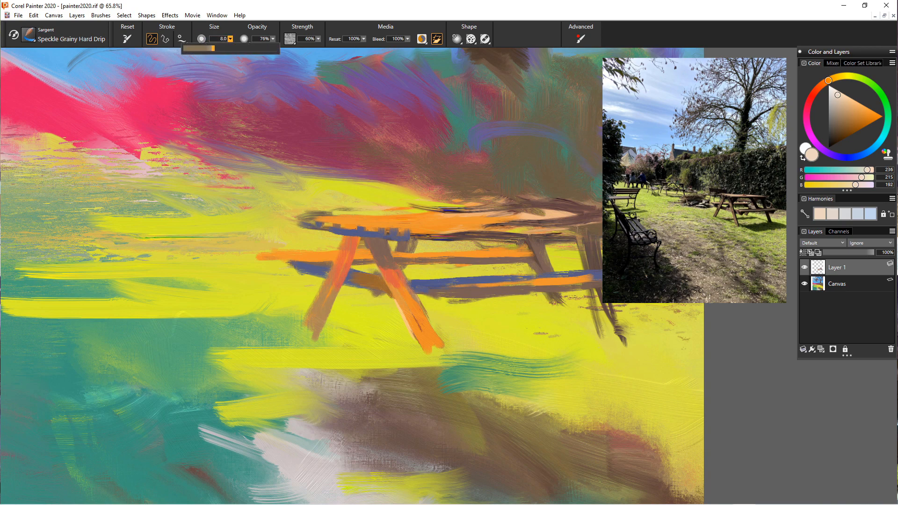
click(524, 289)
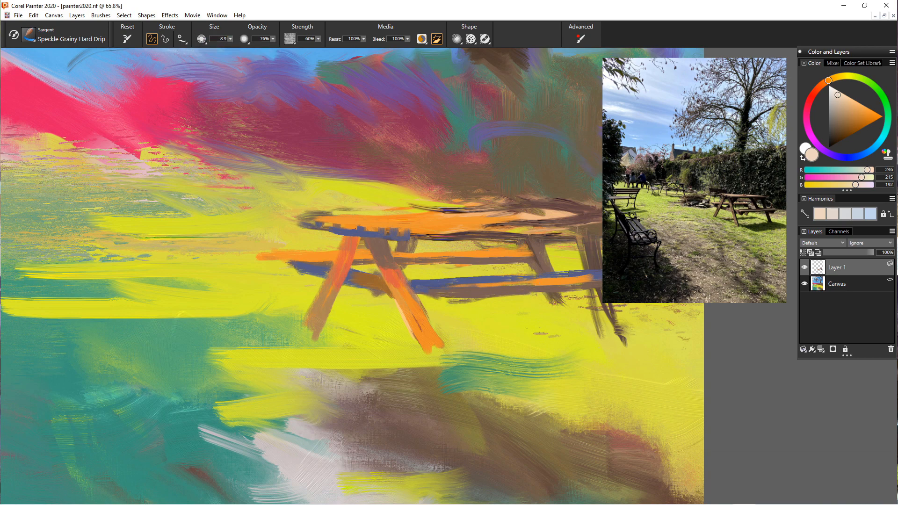
drag(539, 286, 448, 291)
drag(502, 288, 426, 291)
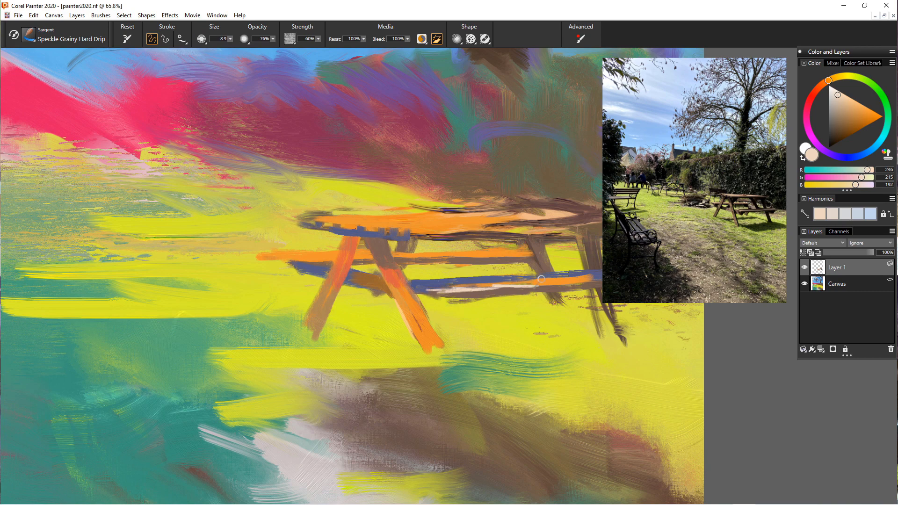
drag(603, 280, 425, 293)
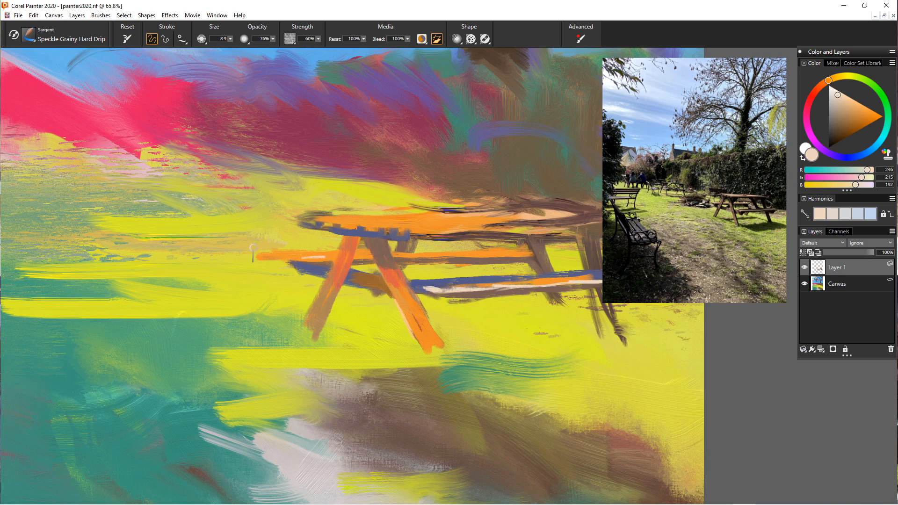
drag(267, 256, 313, 255)
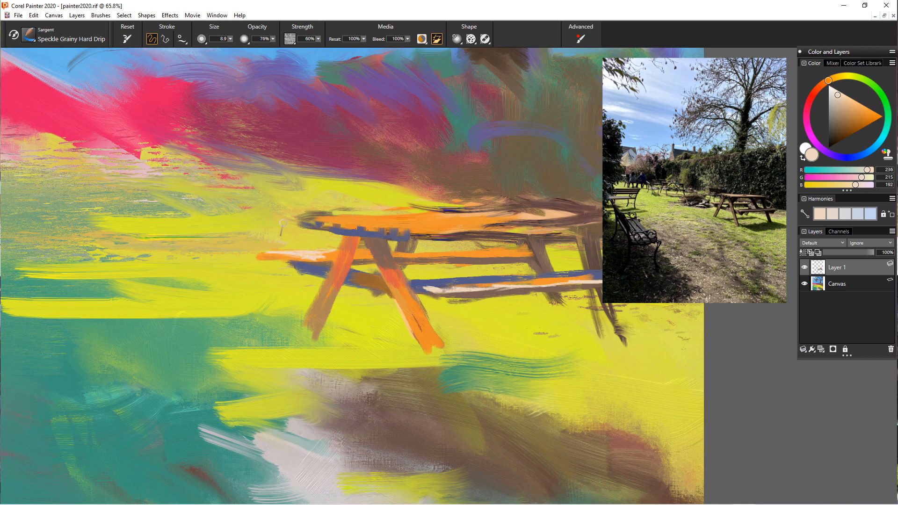
Enlarge the brush to 24.0 and paint broader peach highlights along the front bench and across the tabletop
click(231, 39)
click(229, 48)
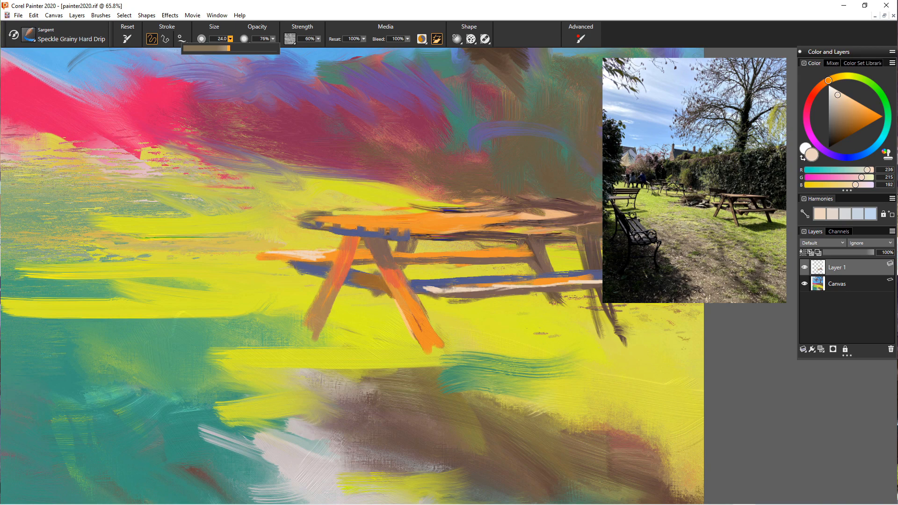
drag(354, 252, 372, 252)
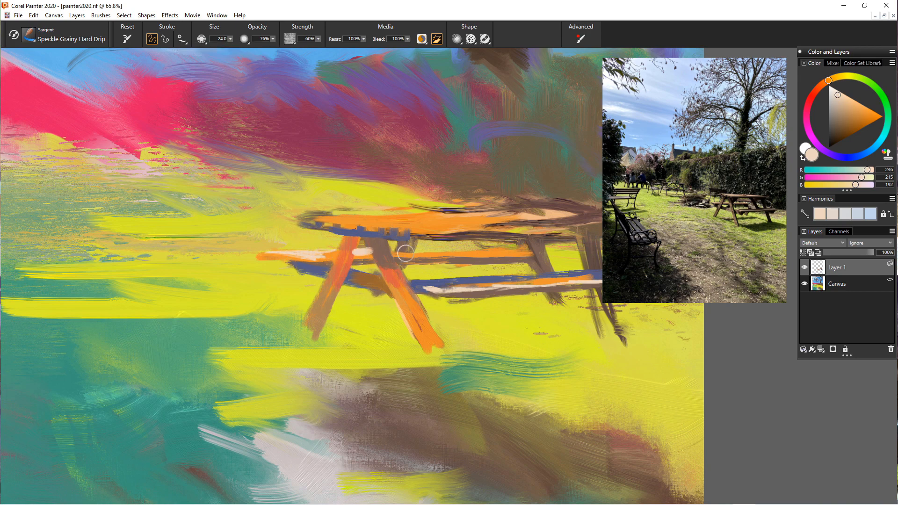
drag(486, 252, 422, 253)
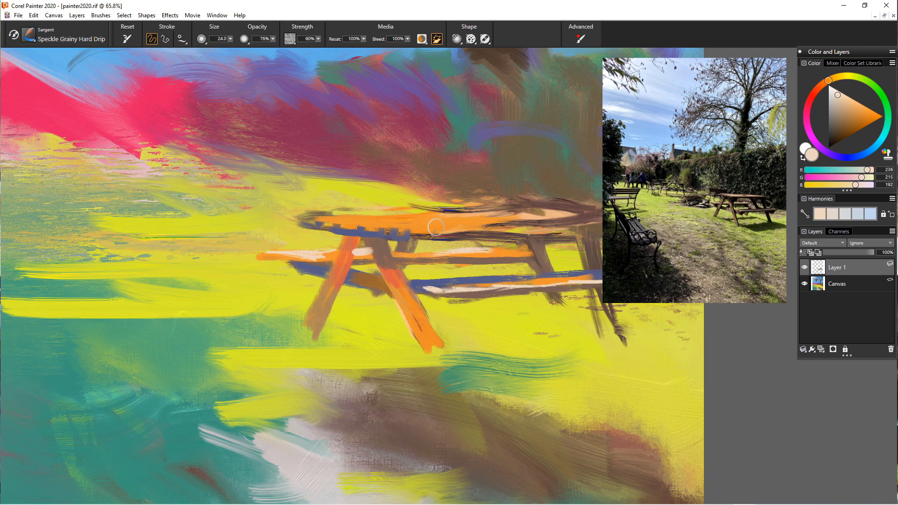
drag(537, 219, 391, 227)
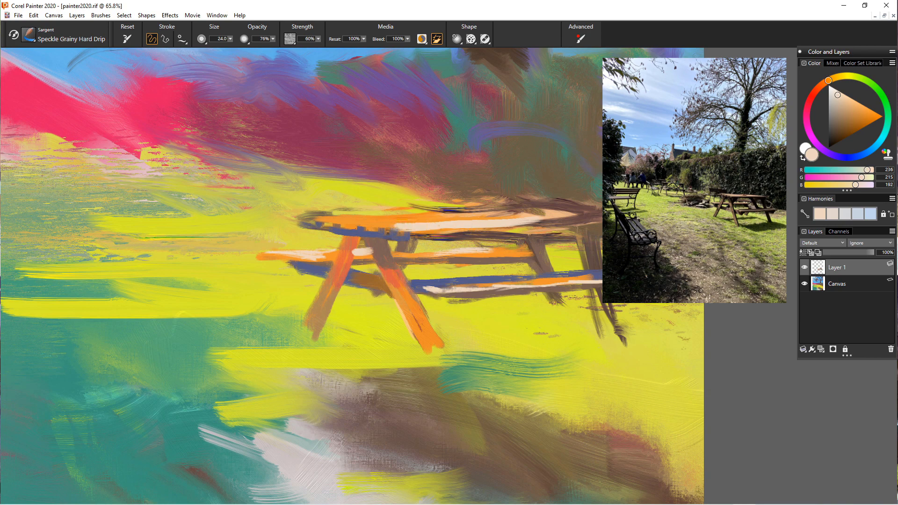
drag(590, 214, 540, 218)
Choose a lighter orange (RGB 255, 175, 82) and blend it over the highlights on the tabletop and lower plank
click(865, 106)
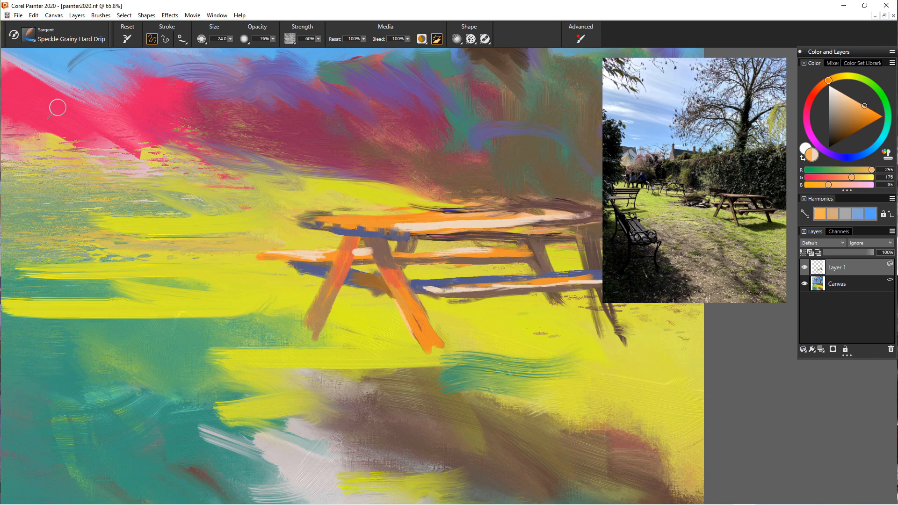
drag(456, 223, 359, 220)
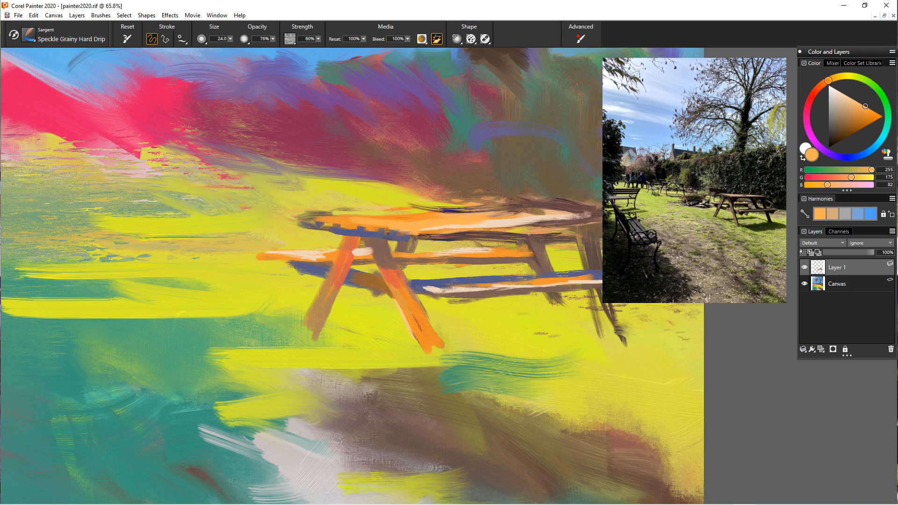
drag(473, 220, 351, 220)
drag(575, 280, 431, 288)
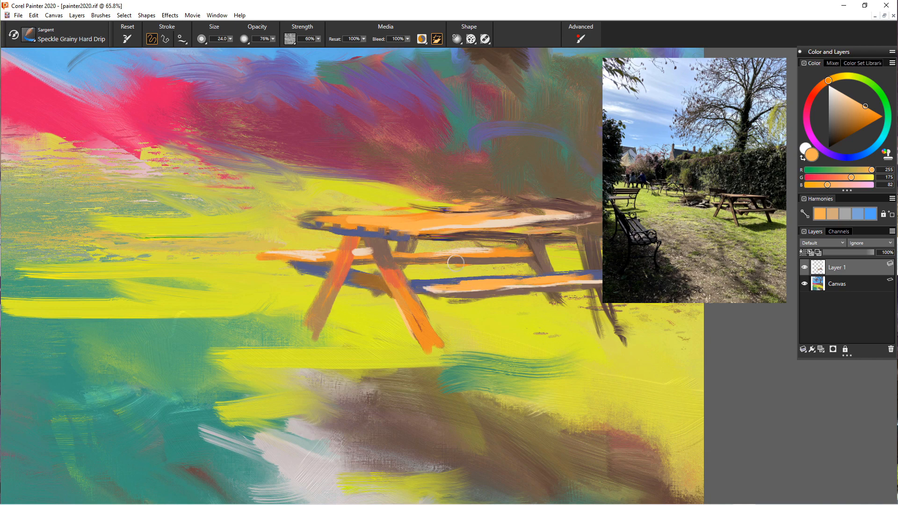
Lengthen the front leg's foot in sampled orange and thicken the lower part of the far right leg in sampled browns
alt+click(415, 320)
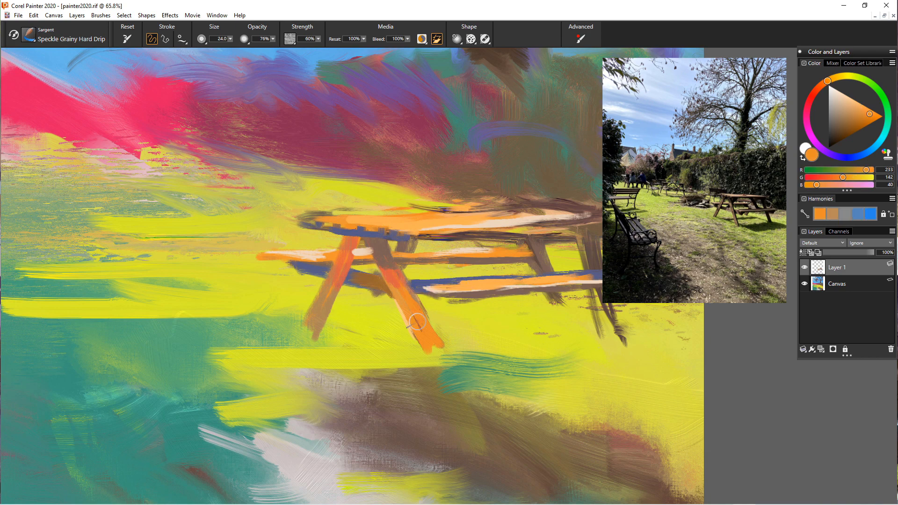
mouse_move(415, 320)
mouse_down()
mouse_move(443, 350)
mouse_move(441, 360)
mouse_move(426, 360)
mouse_up()
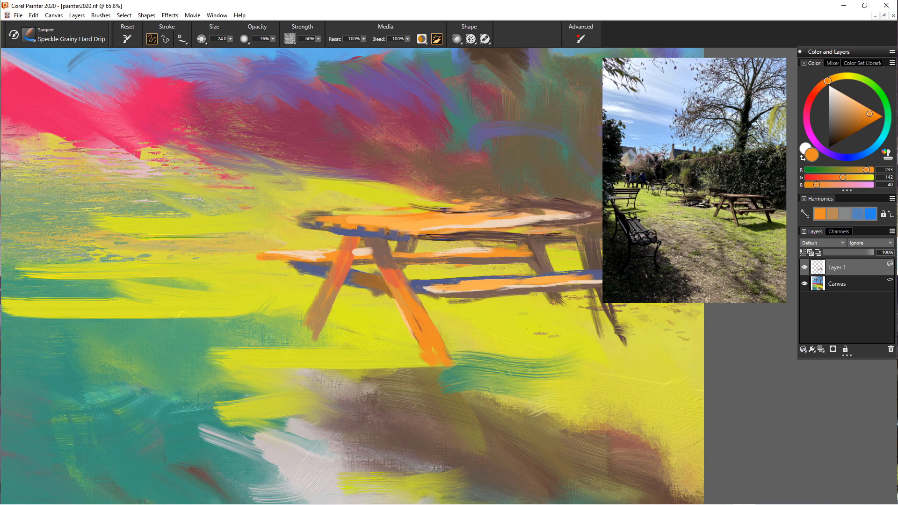
alt+click(598, 299)
mouse_move(601, 299)
mouse_down()
mouse_move(621, 348)
mouse_move(612, 351)
mouse_move(625, 352)
mouse_up()
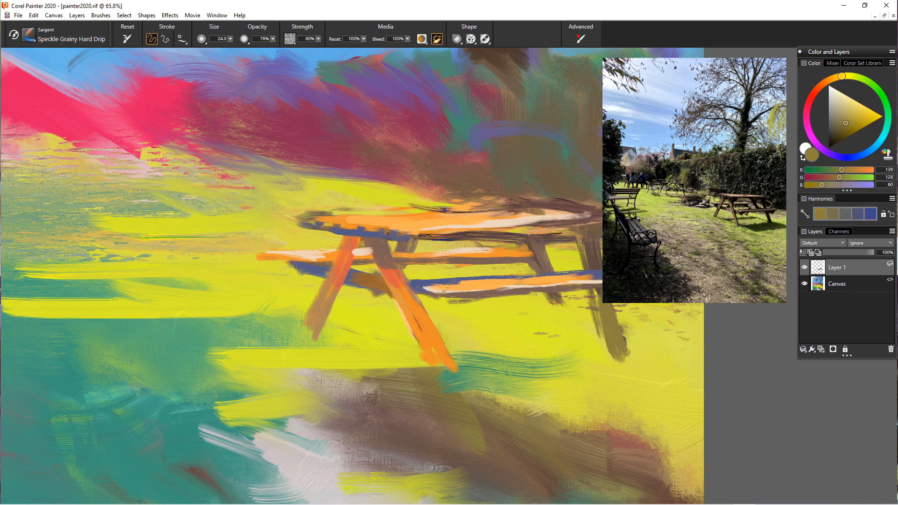
alt+click(593, 256)
drag(603, 300, 617, 346)
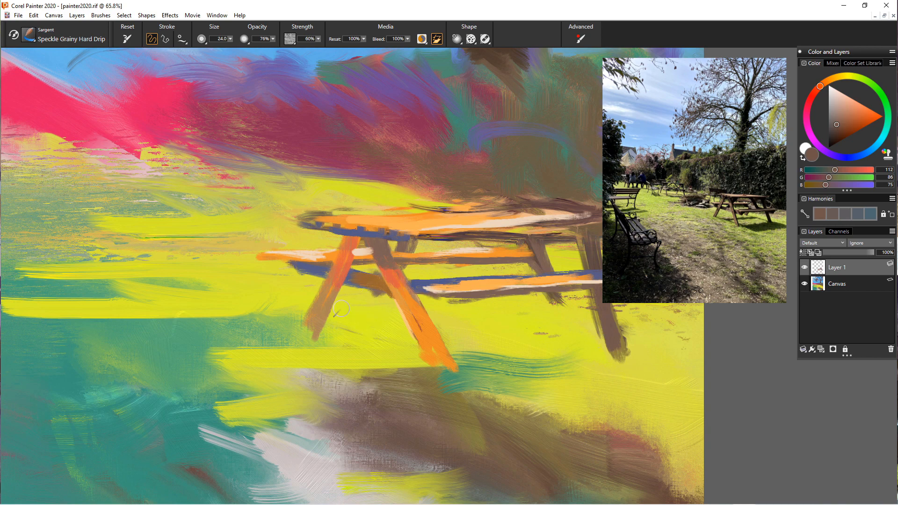
Repaint the left crossbar in orange and paint a blue crossbar (RGB 90, 92, 126) between the right-hand legs
mouse_move(346, 283)
mouse_down()
mouse_move(394, 298)
mouse_move(360, 281)
mouse_move(388, 293)
mouse_move(369, 294)
mouse_up()
alt+click(351, 278)
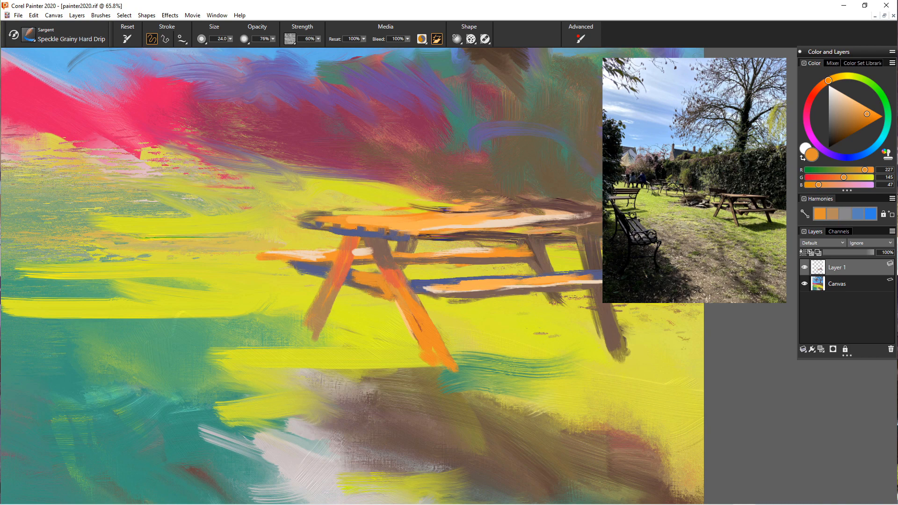
alt+click(345, 286)
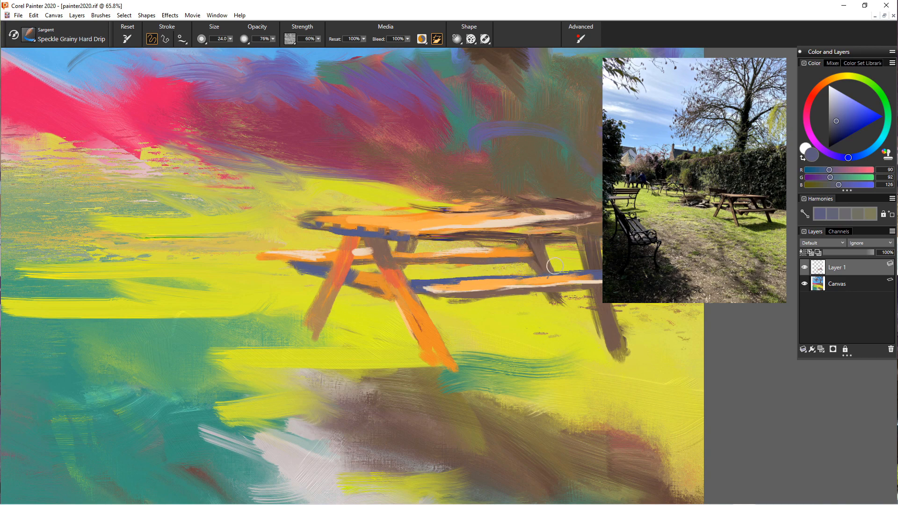
drag(569, 269, 548, 265)
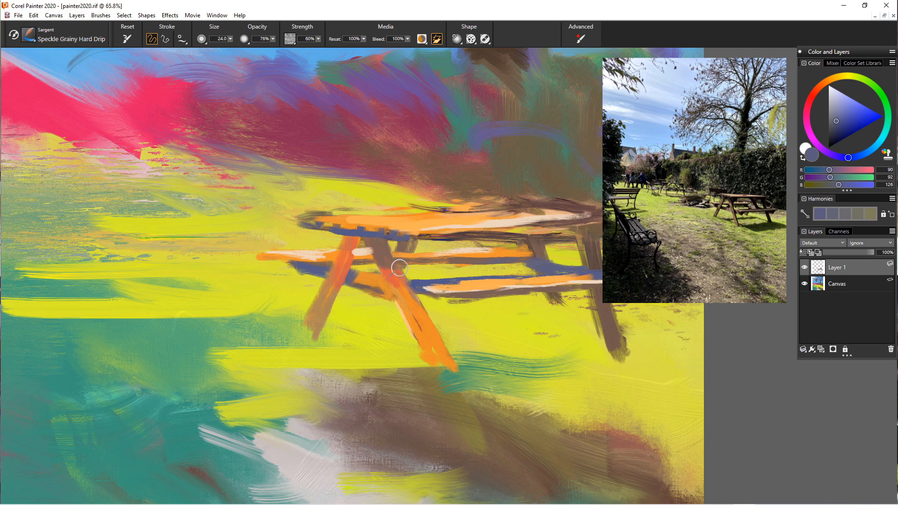
Set the brush size to 7.3 and paint a thin blue shadow along the rear edge of the front leg
key(bracketleft)
click(230, 39)
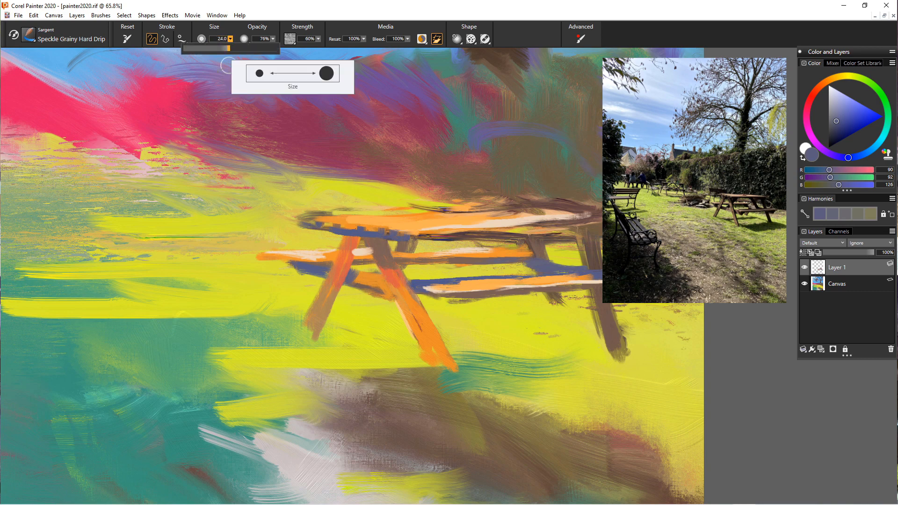
drag(228, 49, 242, 49)
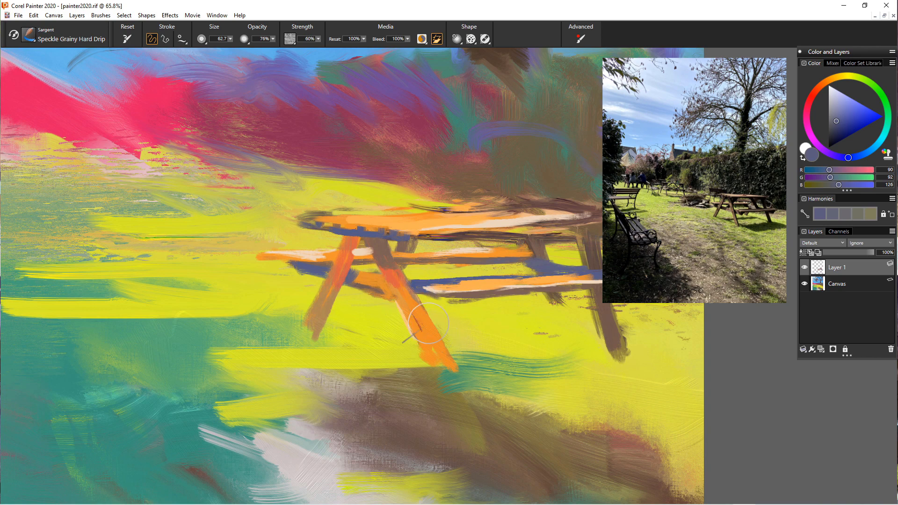
click(230, 39)
drag(238, 48, 211, 48)
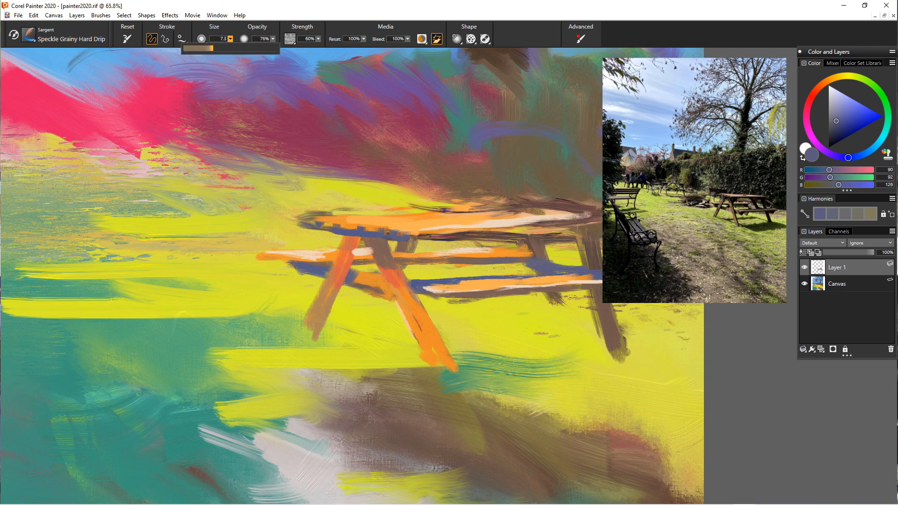
mouse_move(409, 309)
mouse_down()
mouse_move(419, 304)
mouse_move(444, 352)
mouse_up()
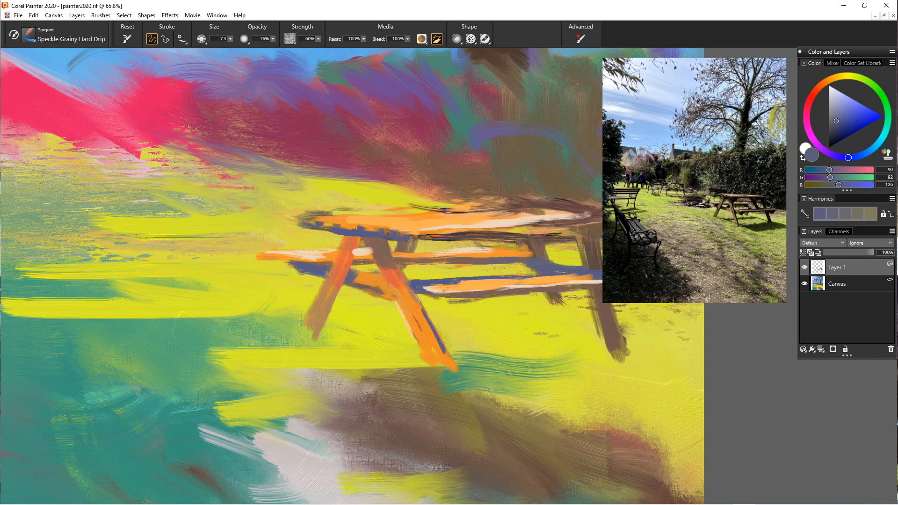
drag(406, 282, 437, 340)
drag(389, 241, 419, 305)
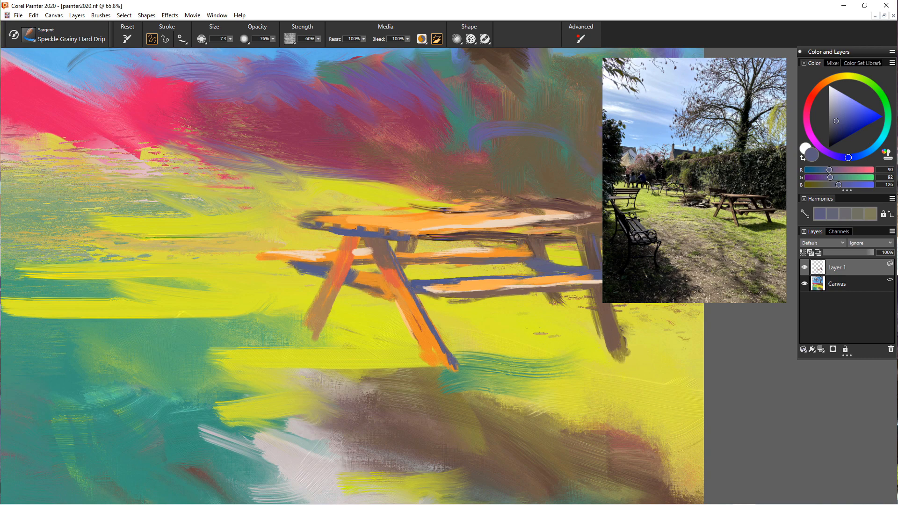
Choose a darker navy (RGB 42, 44, 90) and paint thin shadow lines along the far right leg
drag(614, 311, 629, 348)
click(840, 131)
drag(613, 304, 632, 355)
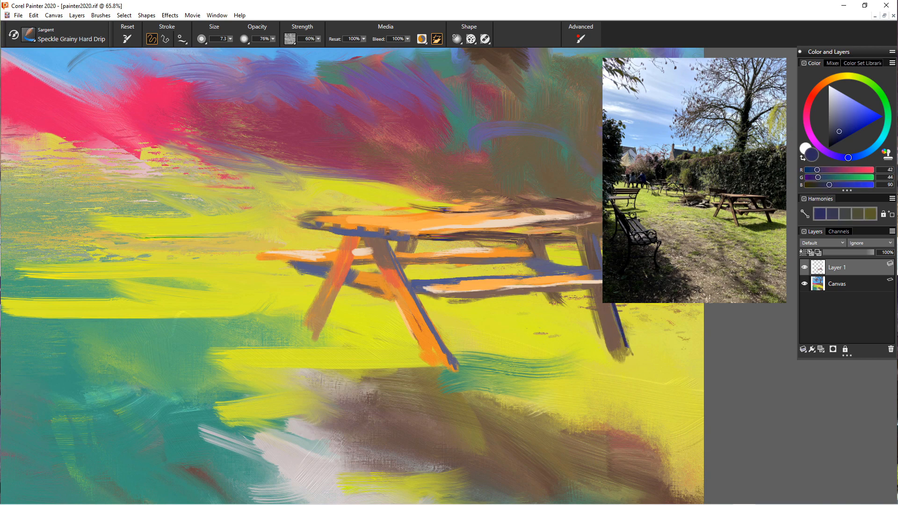
drag(595, 235, 603, 272)
drag(608, 303, 618, 334)
drag(599, 290, 611, 329)
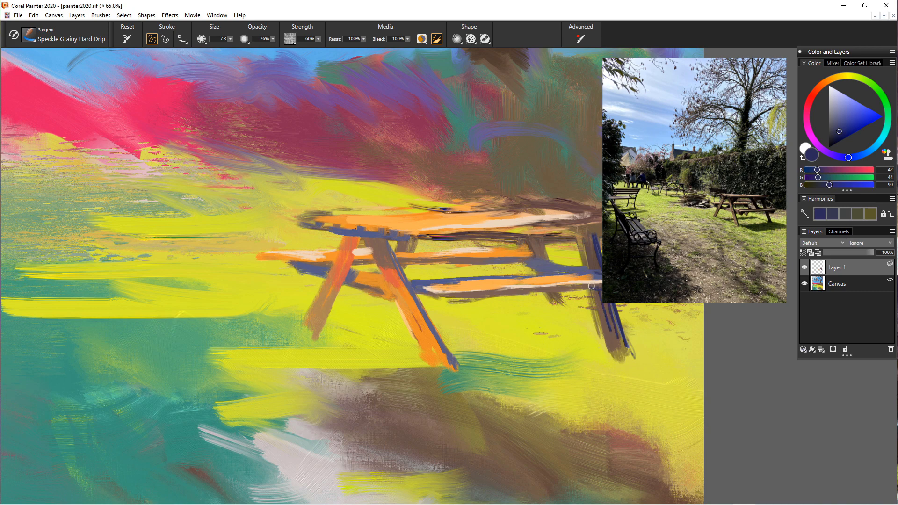
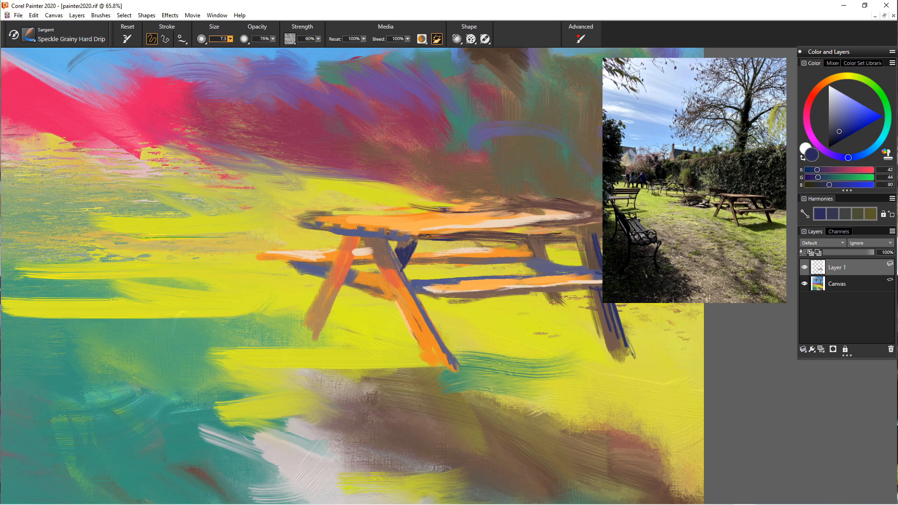
Enlarge the brush to 25.6 and fill the two right-hand legs with broad navy strokes
click(230, 39)
drag(212, 48, 229, 48)
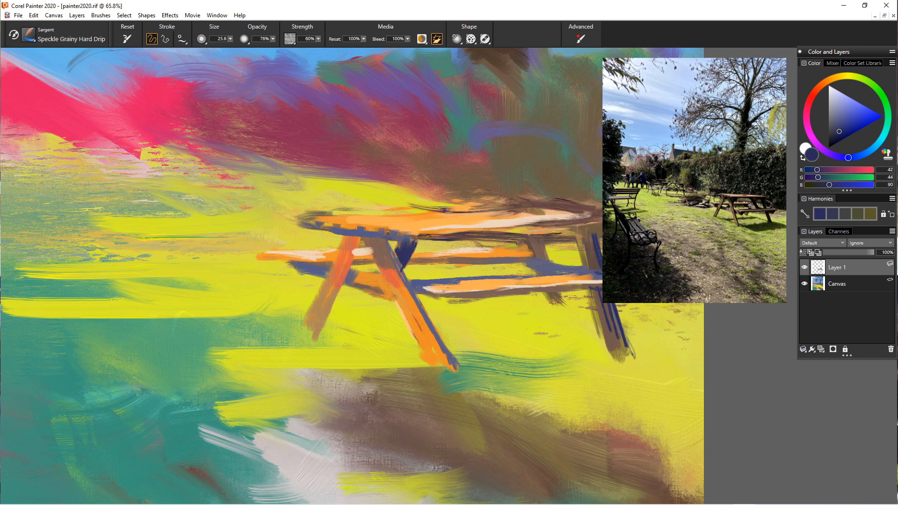
drag(531, 245, 551, 269)
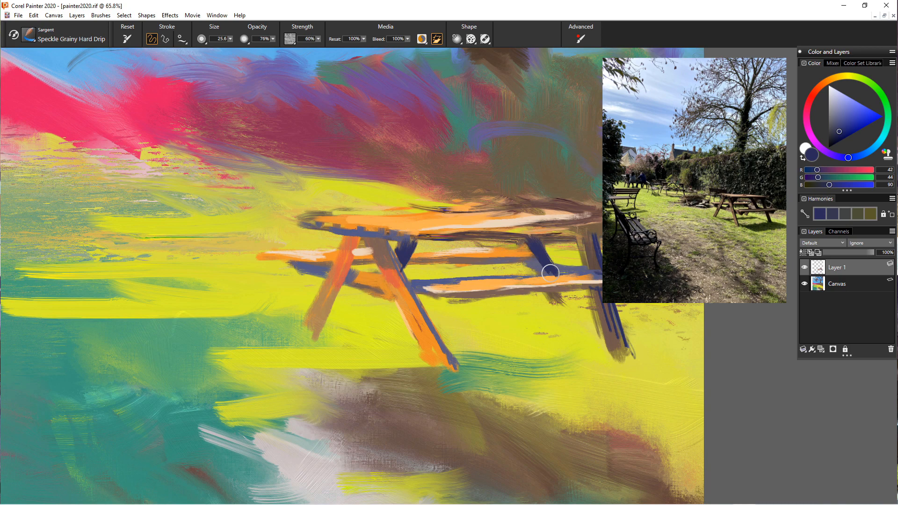
drag(590, 236, 597, 270)
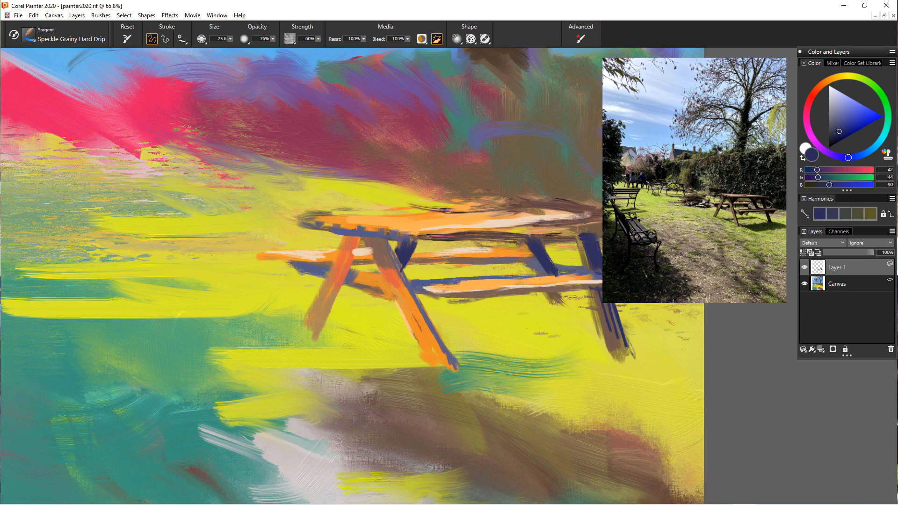
drag(593, 291, 615, 344)
drag(612, 305, 622, 345)
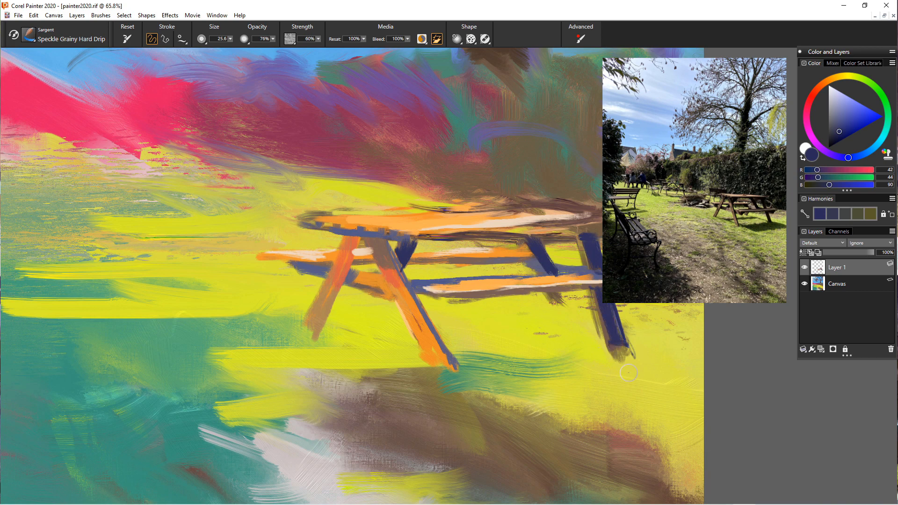
Sample teal (RGB 70, 133, 113) from the grass and paint the table's cast shadows across the ground from the legs
alt+click(102, 441)
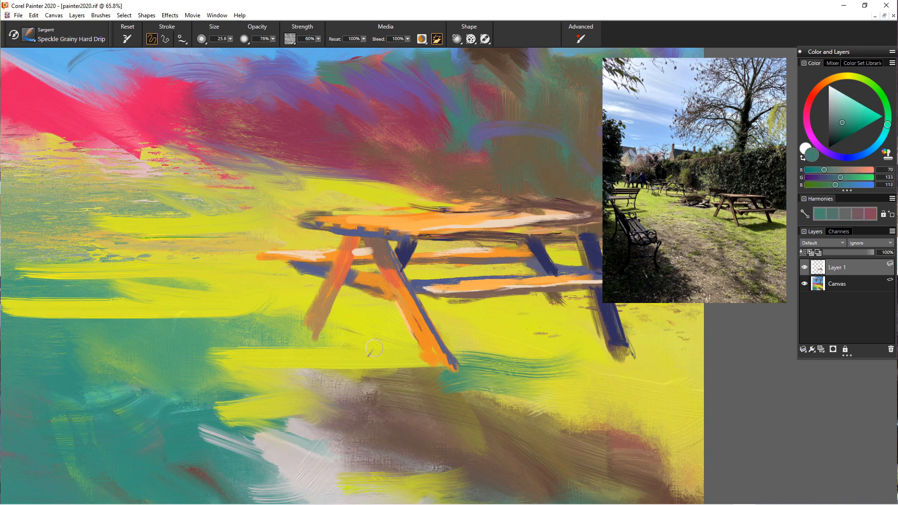
mouse_move(702, 387)
mouse_down()
mouse_move(627, 349)
mouse_move(456, 365)
mouse_move(621, 457)
mouse_up()
mouse_move(621, 456)
mouse_down()
mouse_move(591, 424)
mouse_move(582, 398)
mouse_move(669, 370)
mouse_move(608, 365)
mouse_move(576, 389)
mouse_move(594, 407)
mouse_move(524, 412)
mouse_move(608, 421)
mouse_move(702, 388)
mouse_up()
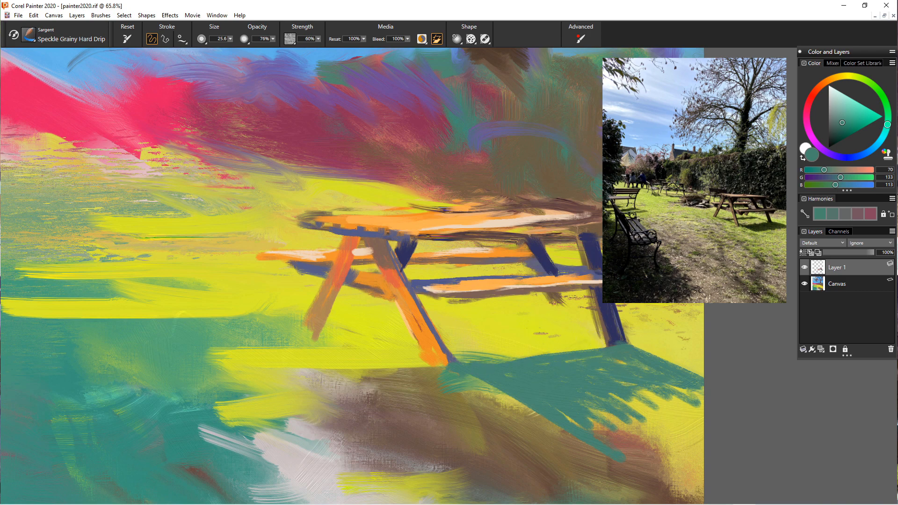
mouse_move(545, 307)
mouse_down()
mouse_move(613, 338)
mouse_move(543, 303)
mouse_up()
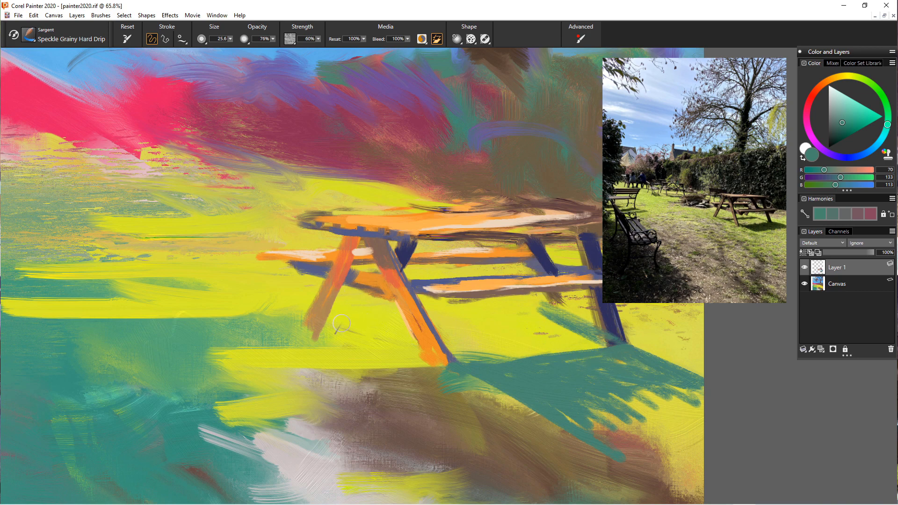
mouse_move(321, 331)
mouse_down()
mouse_move(552, 421)
mouse_move(496, 395)
mouse_up()
mouse_move(689, 361)
mouse_down()
mouse_move(646, 349)
mouse_move(701, 375)
mouse_up()
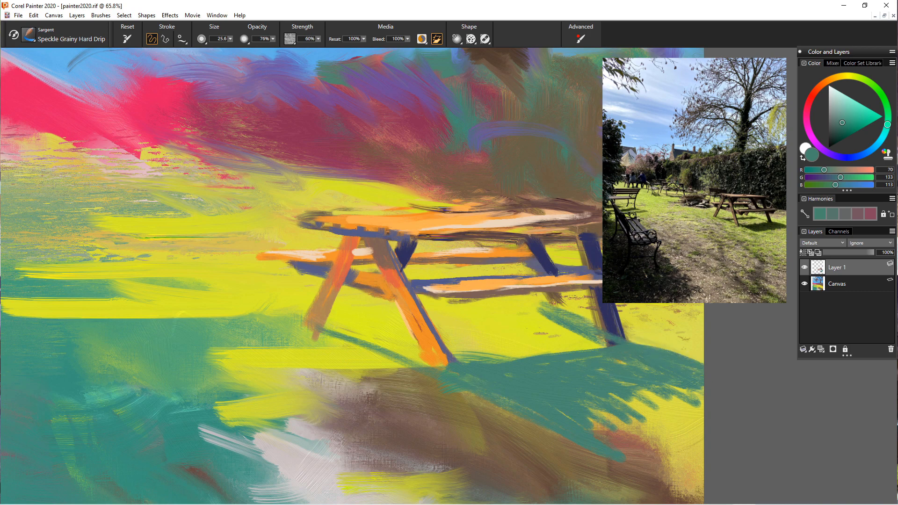
Sample peach (RGB 221, 174, 131) and paint the sunlit back leg between and below the bench planks
alt+click(526, 260)
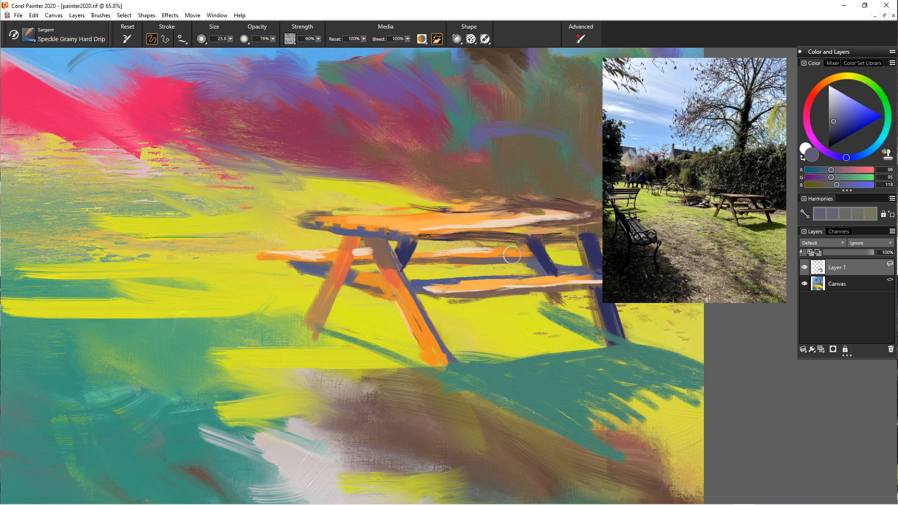
alt+click(527, 261)
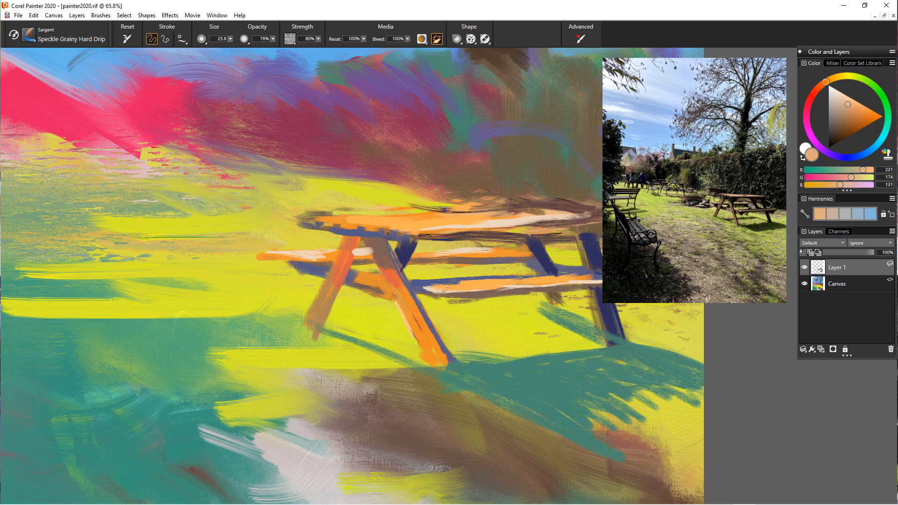
mouse_move(534, 260)
mouse_down()
mouse_move(520, 274)
mouse_move(522, 301)
mouse_up()
alt+click(510, 292)
alt+click(530, 272)
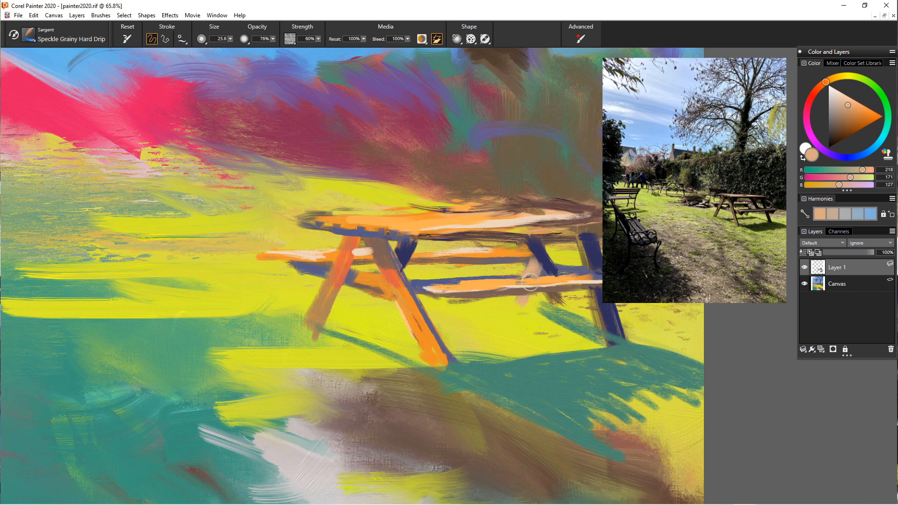
alt+click(526, 278)
alt+click(536, 271)
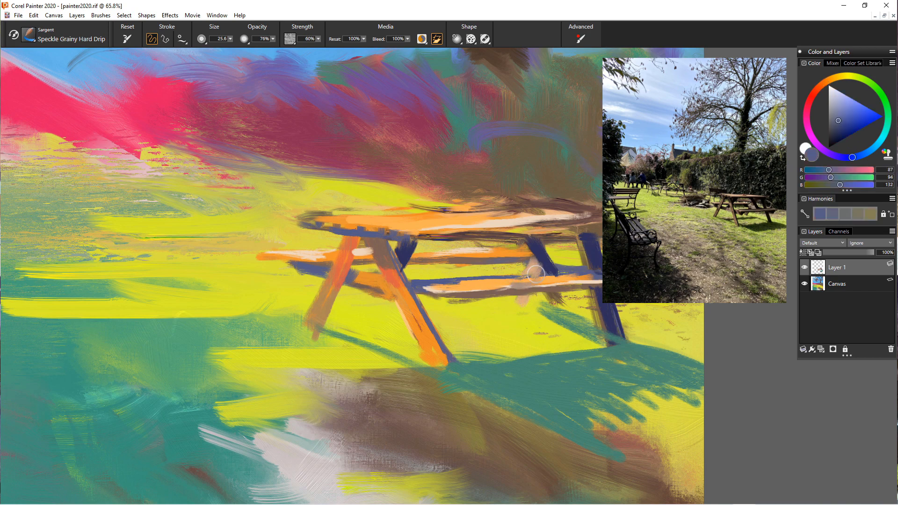
alt+click(528, 284)
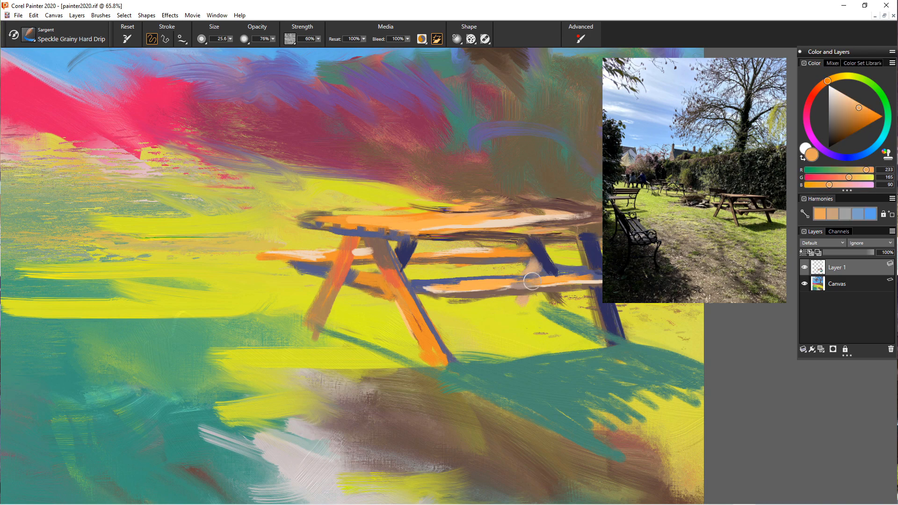
Sample green (RGB 103, 155, 98) and blend it into the ground shadows at the back leg and the left leg
alt+click(541, 308)
mouse_move(524, 302)
mouse_down()
mouse_move(554, 320)
mouse_move(550, 311)
mouse_up()
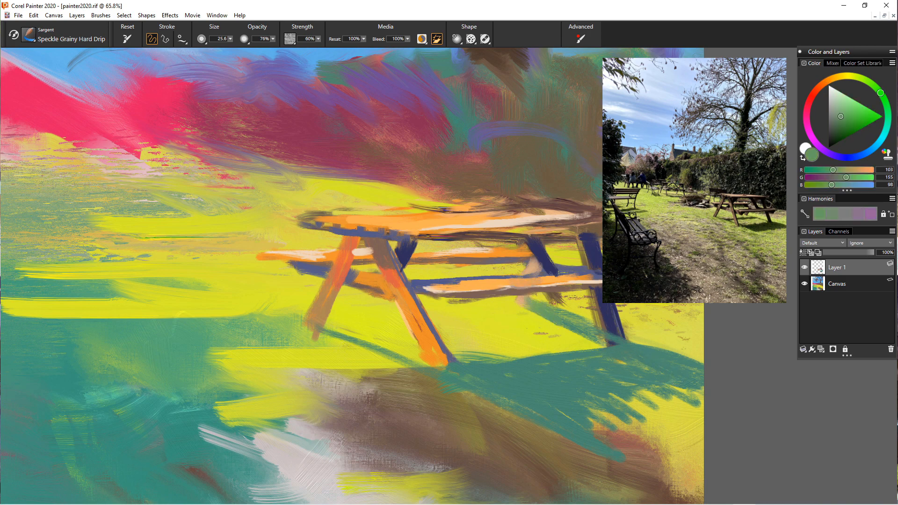
drag(322, 336, 394, 362)
right_click(391, 306)
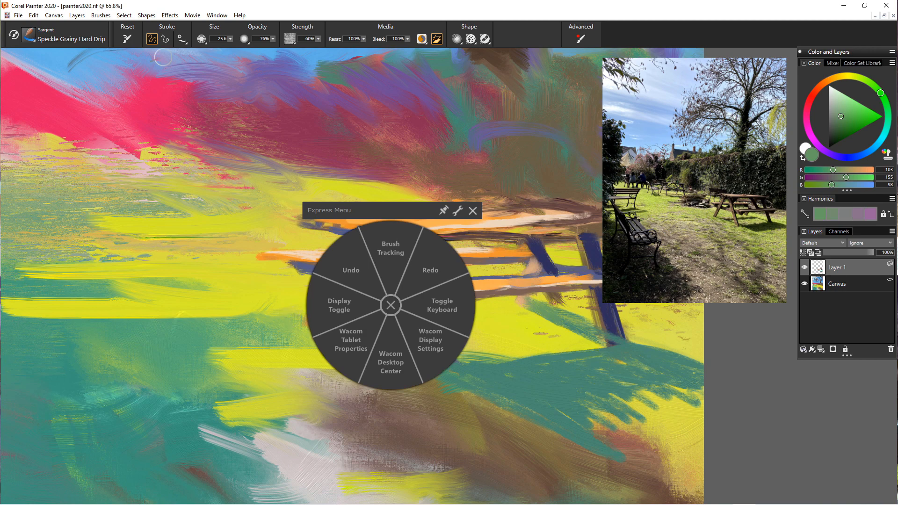
click(473, 211)
Sample teal (RGB 71, 134, 113) and paint the bench's shadow band across the grass beneath the table, redoing its left part
alt+click(319, 316)
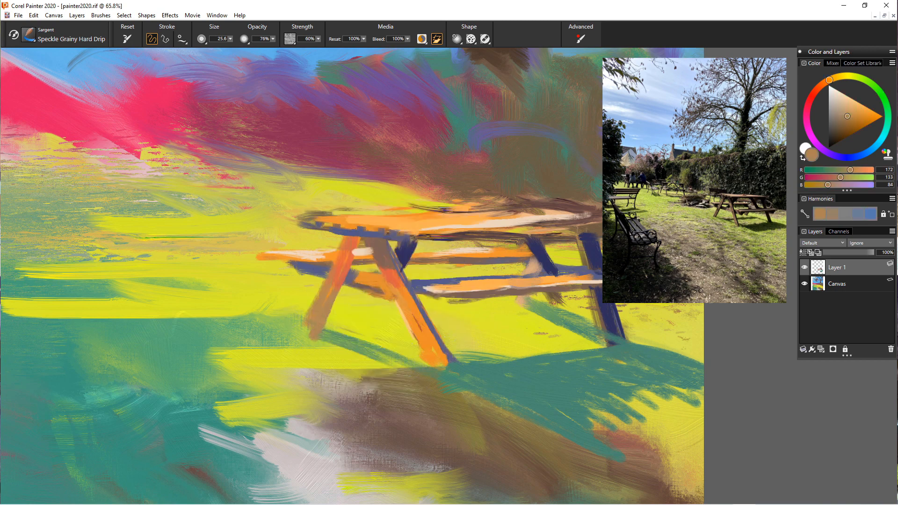
alt+click(532, 367)
drag(546, 315, 443, 330)
drag(497, 325, 449, 330)
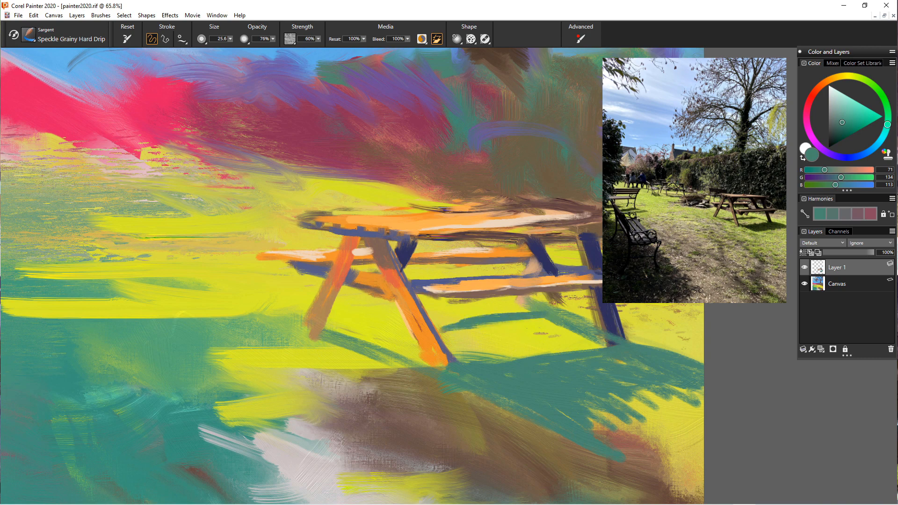
drag(561, 320, 446, 336)
drag(441, 325, 461, 321)
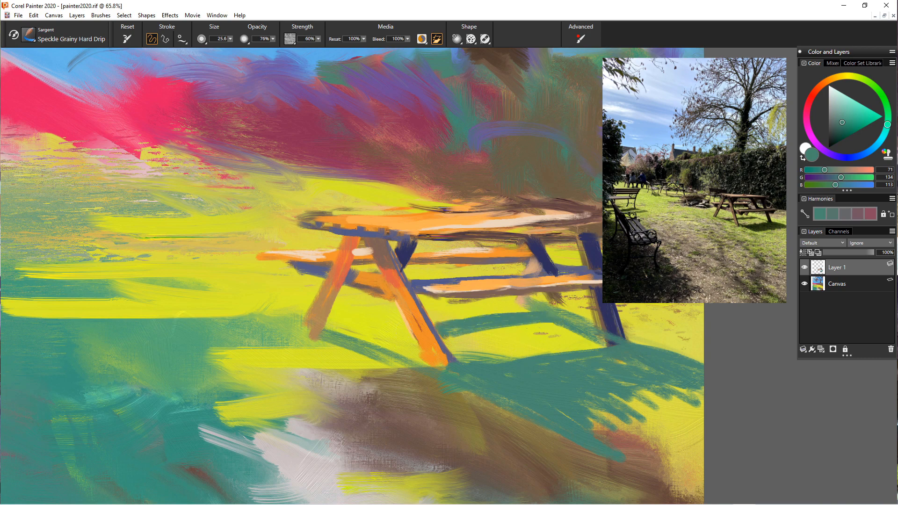
drag(407, 329, 350, 332)
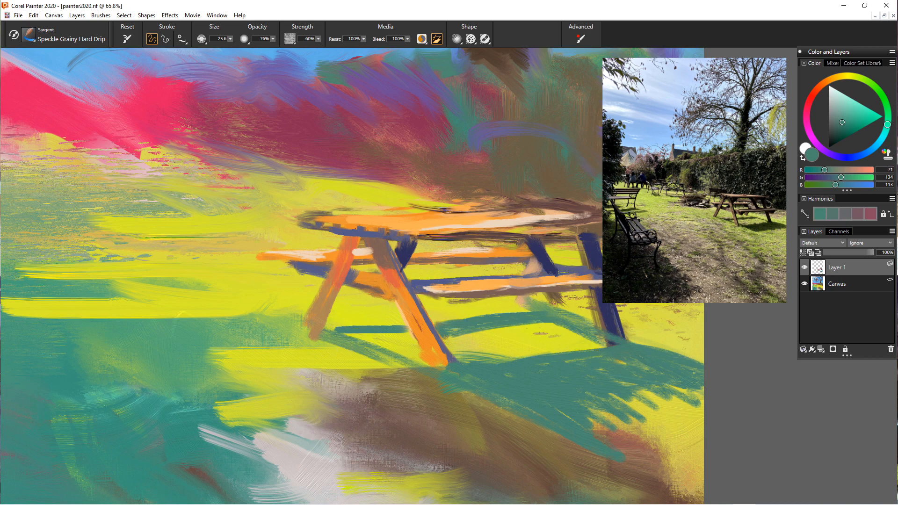
key(ctrl+z)
mouse_move(408, 333)
mouse_down()
mouse_move(334, 341)
mouse_move(415, 339)
mouse_up()
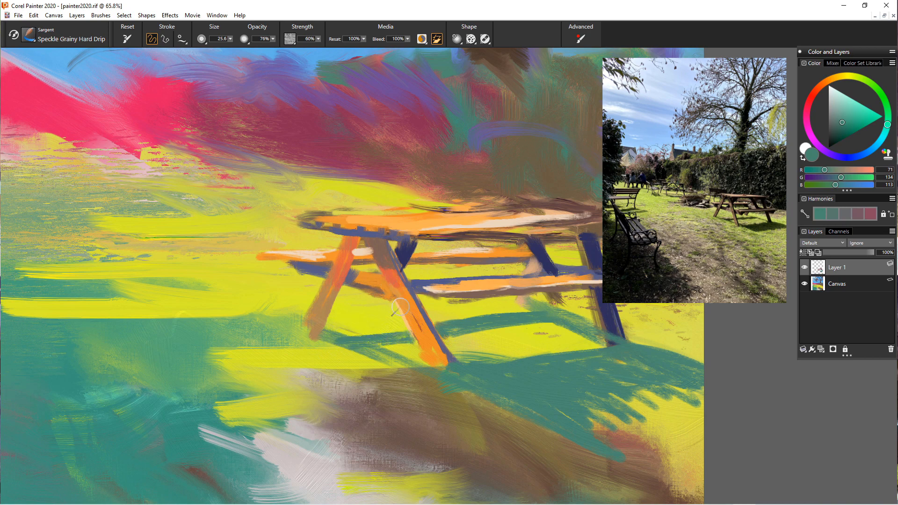
Sample red-orange (RGB 212, 101, 69) and paint it over the front leg, near bench plank, left leg and tabletop
alt+click(421, 326)
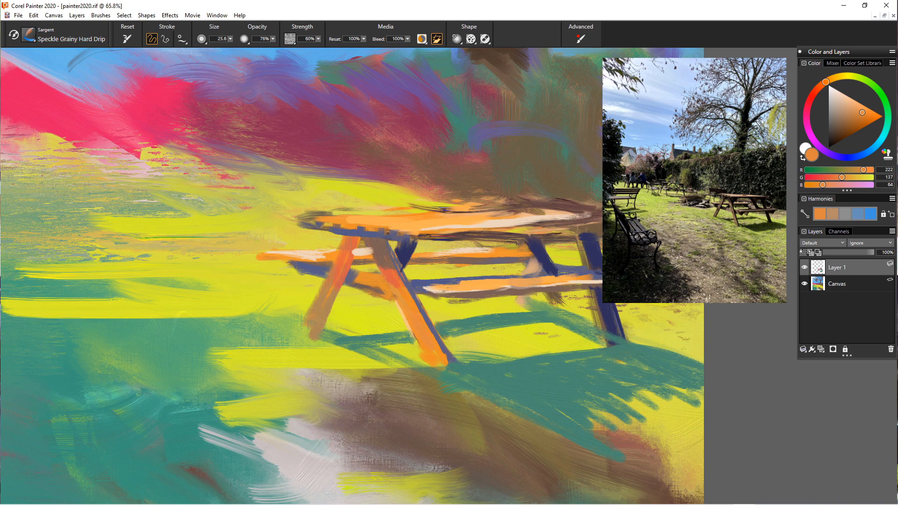
alt+click(392, 281)
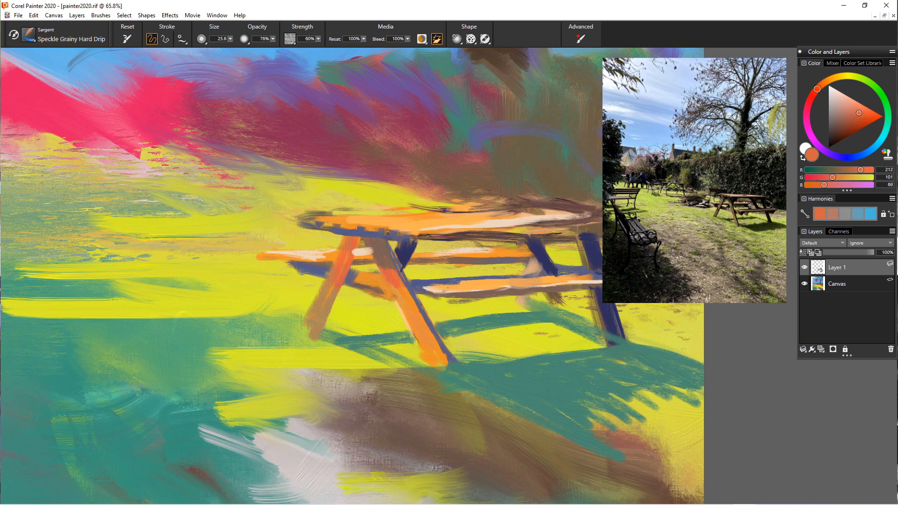
drag(413, 303, 425, 336)
drag(448, 291, 527, 279)
drag(317, 295, 328, 286)
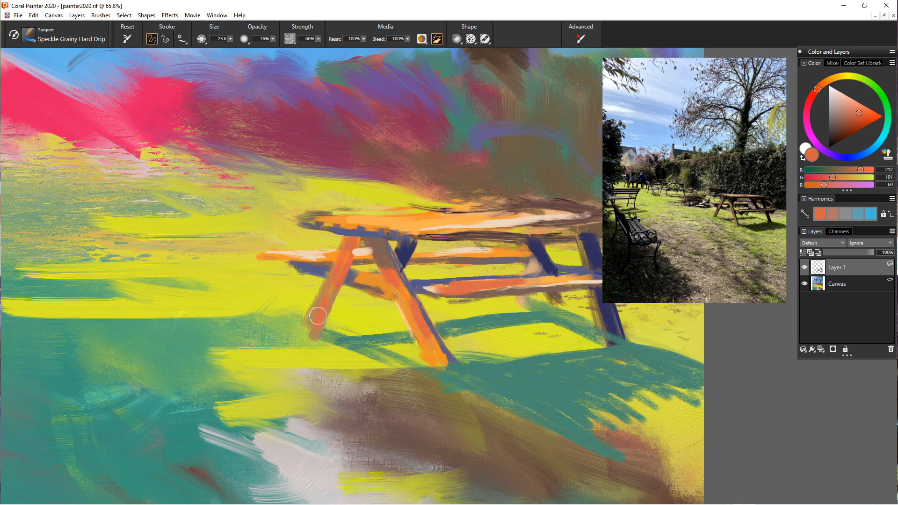
drag(433, 222, 330, 217)
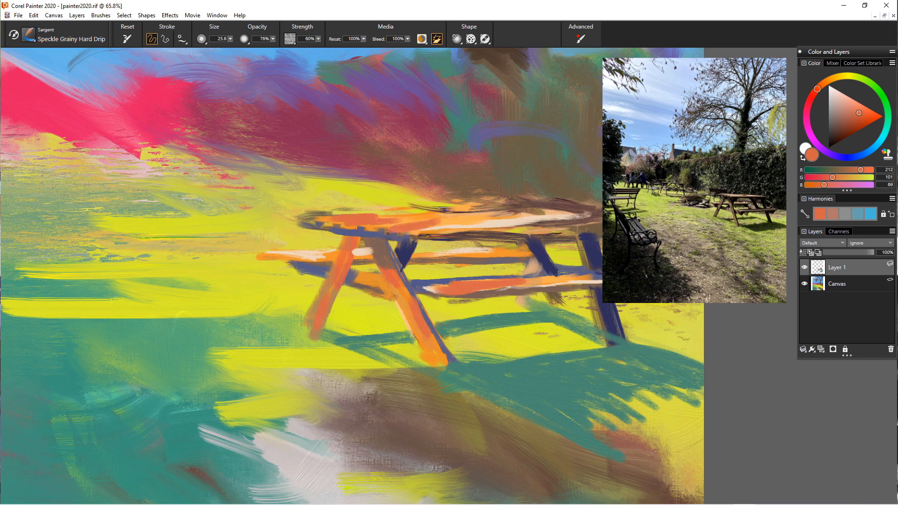
Sample muted yellow (RGB 210, 208, 79) and paint sunlit grass around the table's shadow and the left grass bands at brush size 71.5
scroll(290, 298, down, 10)
scroll(290, 298, up, 8)
scroll(290, 297, down, 2)
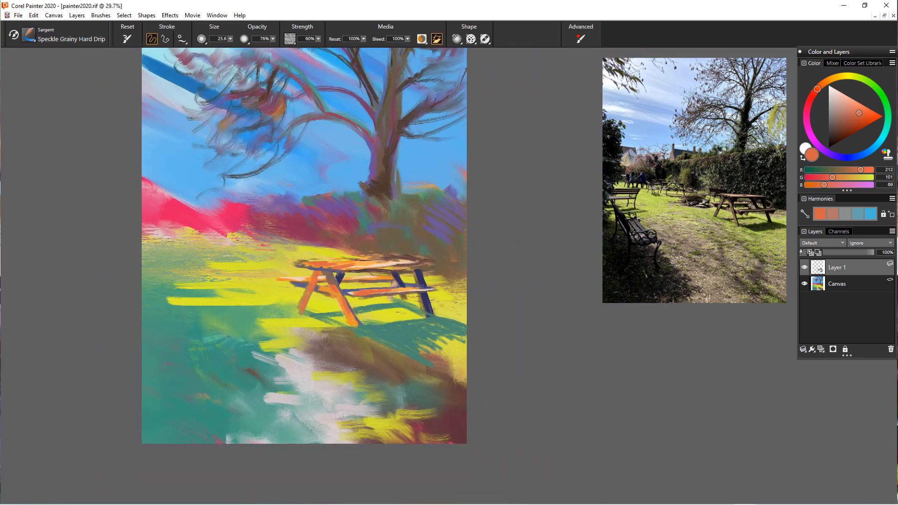
scroll(294, 298, down, 2)
drag(294, 298, 361, 319)
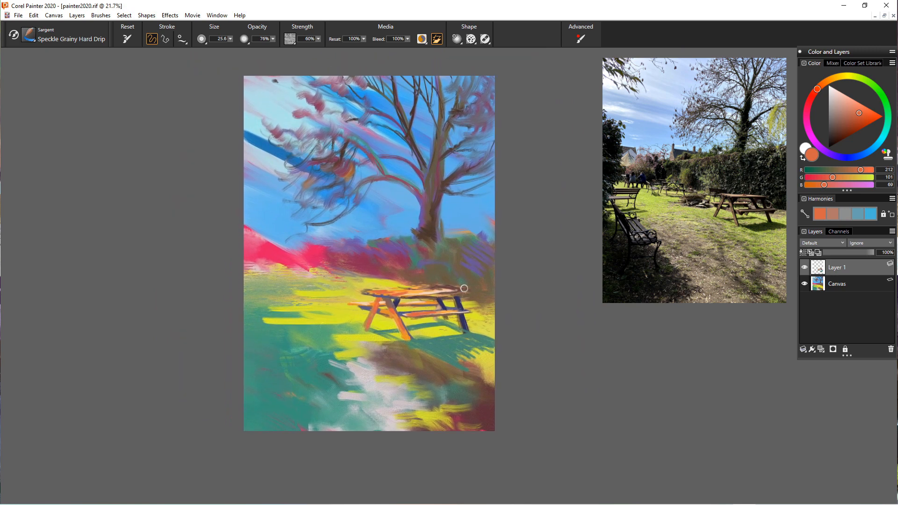
alt+click(485, 365)
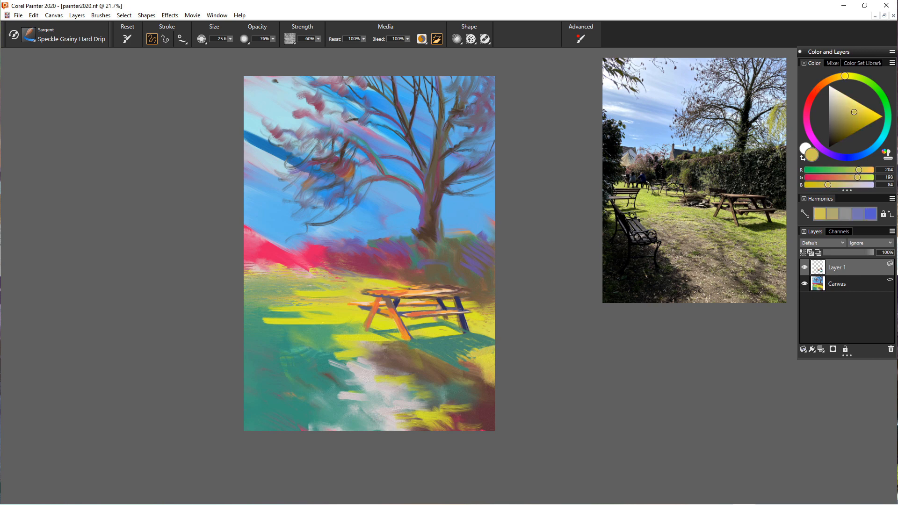
alt+click(473, 348)
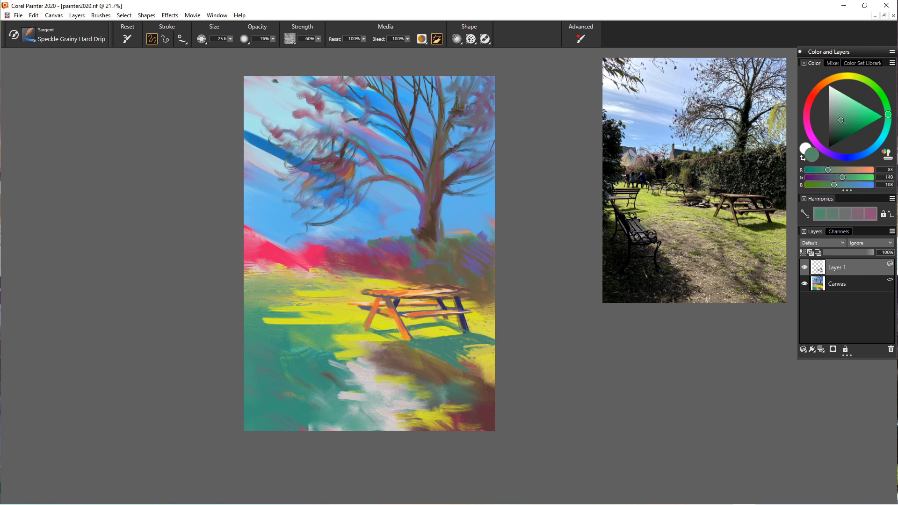
alt+click(468, 364)
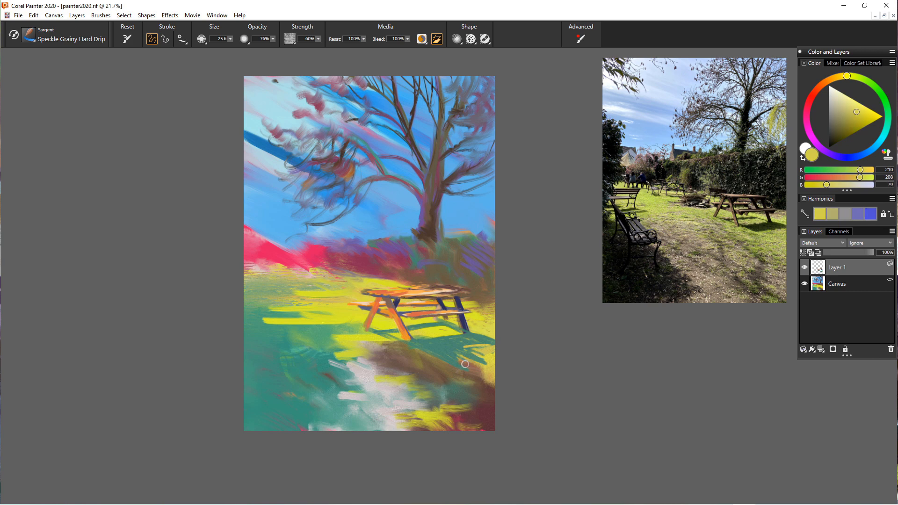
click(230, 39)
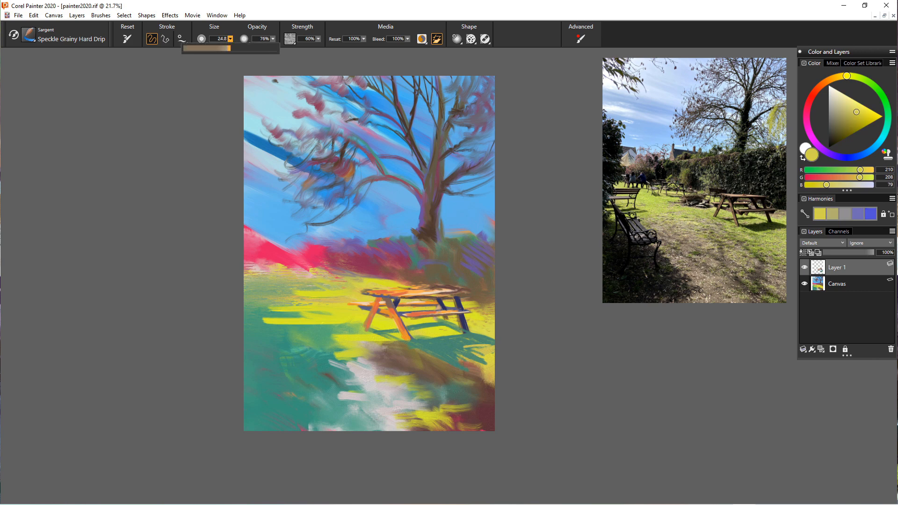
click(245, 49)
mouse_move(472, 352)
mouse_down()
mouse_move(487, 360)
mouse_move(442, 356)
mouse_up()
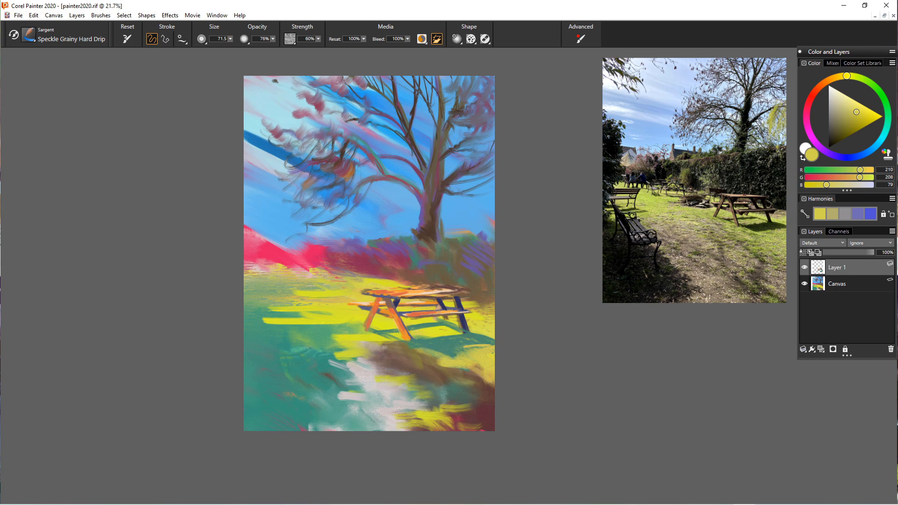
mouse_move(486, 363)
mouse_down()
mouse_move(463, 369)
mouse_move(482, 381)
mouse_move(462, 388)
mouse_move(402, 348)
mouse_up()
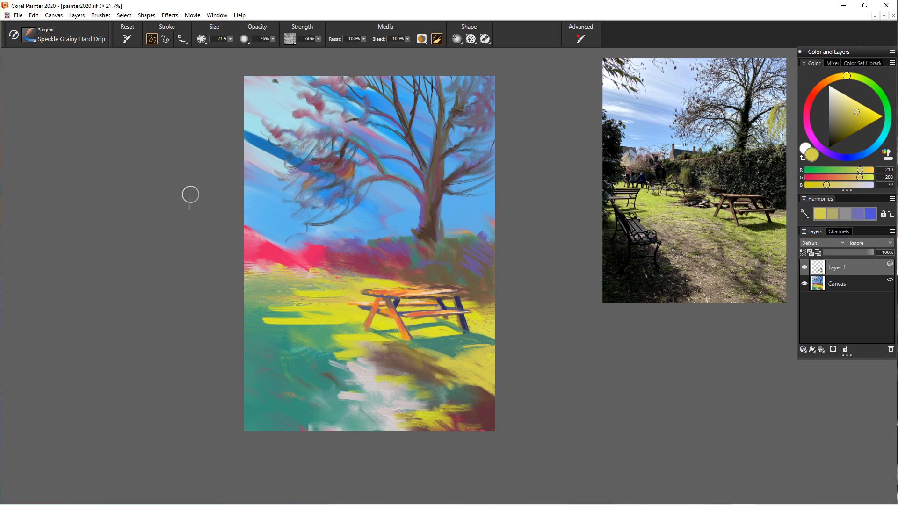
mouse_move(338, 327)
mouse_down()
mouse_move(252, 326)
mouse_move(329, 333)
mouse_up()
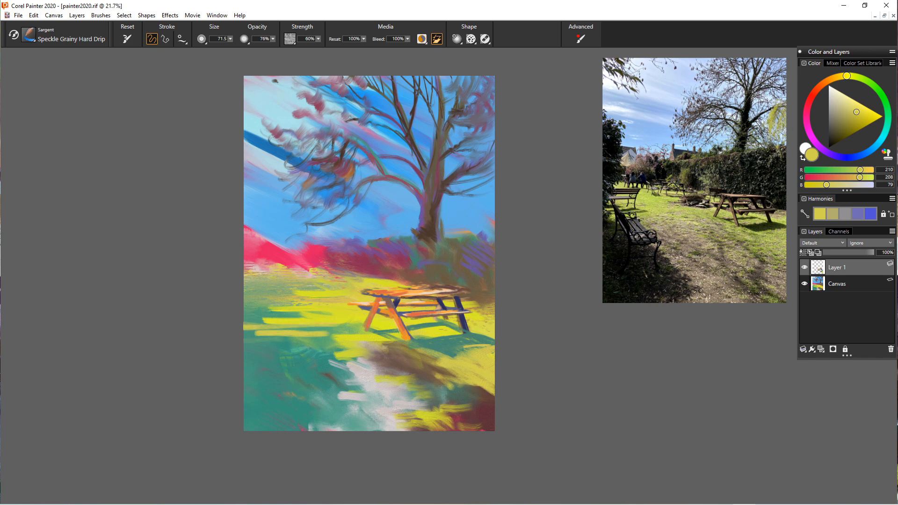
Block in a mustard diagonal across the left foreground grass and sample olive (RGB 151, 144, 66)
drag(248, 290, 318, 377)
mouse_move(244, 300)
mouse_down()
mouse_move(298, 358)
mouse_move(249, 311)
mouse_up()
alt+click(461, 319)
alt+click(482, 302)
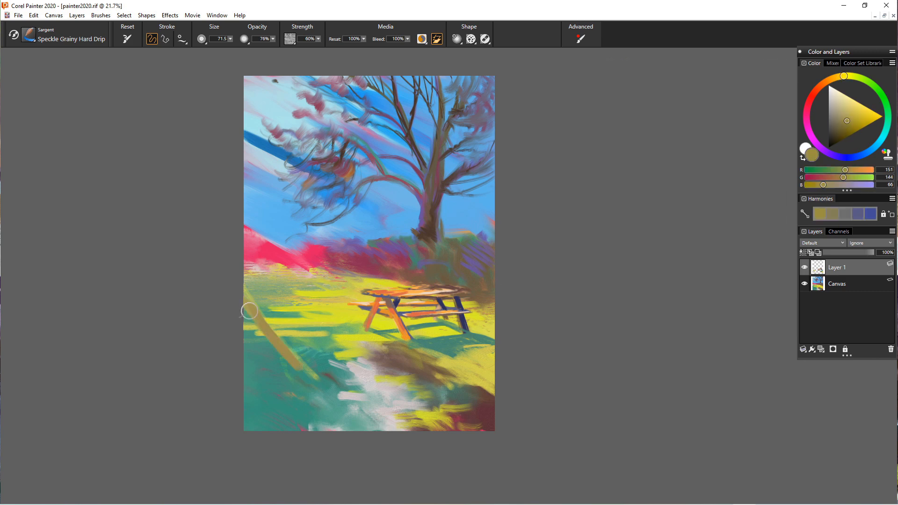
Sample dark plum (RGB 82, 66, 75) and paint it along the left foreground diagonal, adding a downward leg stroke
alt+click(331, 378)
drag(298, 364, 250, 304)
alt+click(328, 377)
drag(280, 338, 283, 402)
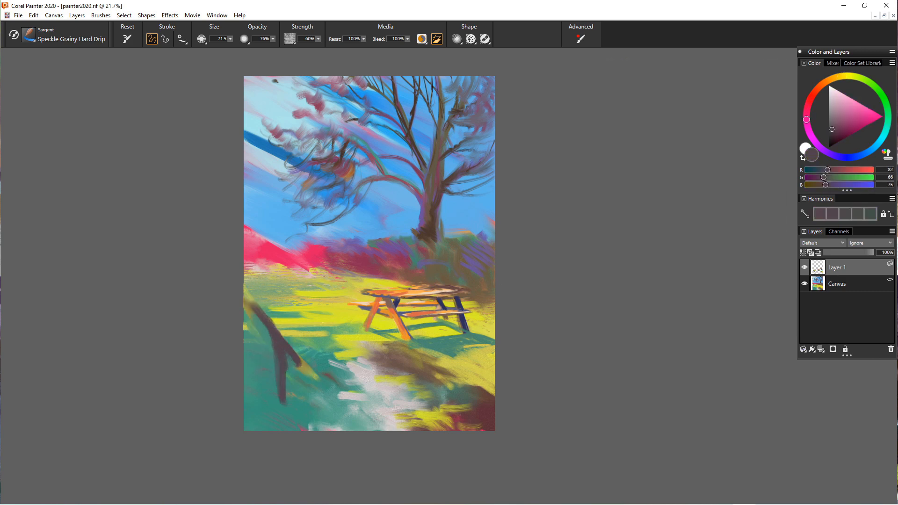
Paint the bench's dark curved armrest and front leg, and shape around them with sampled pale grey and olive green
mouse_move(294, 358)
mouse_down()
mouse_move(338, 358)
mouse_move(325, 407)
mouse_up()
alt+click(323, 386)
alt+click(360, 372)
drag(338, 345, 346, 387)
mouse_move(332, 356)
mouse_down()
mouse_move(308, 369)
mouse_move(319, 390)
mouse_up()
alt+click(307, 370)
Add vertical brown shadow strokes beneath the bench's backrest and seat, using brown sampled from the path's shadow
alt+click(398, 358)
mouse_move(272, 347)
mouse_down()
mouse_move(274, 392)
mouse_move(252, 409)
mouse_up()
drag(276, 391, 276, 411)
drag(293, 382, 289, 409)
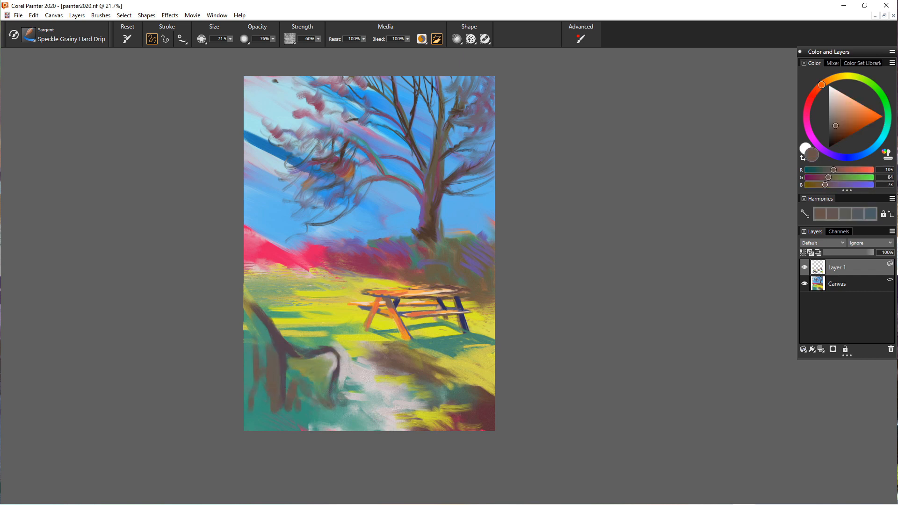
Touch up beside the front leg with a sampled colour and block in dark reddish-brown ground shadow below the bench
alt+click(344, 397)
mouse_move(344, 393)
mouse_down()
mouse_move(376, 398)
mouse_move(343, 405)
mouse_up()
alt+click(482, 405)
drag(370, 426, 327, 407)
mouse_move(334, 423)
mouse_down()
mouse_move(304, 405)
mouse_move(290, 426)
mouse_up()
drag(262, 400, 299, 426)
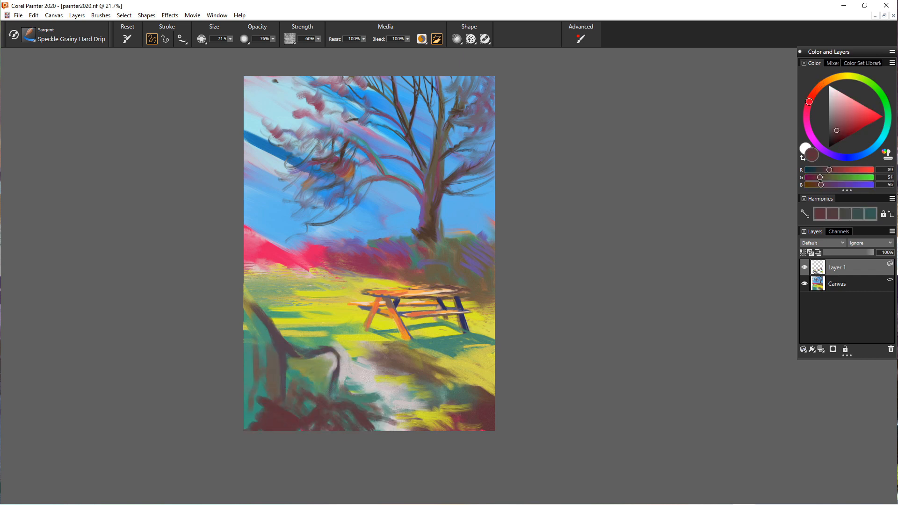
Paint sampled green strokes below the backrest and strengthen the dark edge of the bench's back
alt+click(251, 374)
drag(278, 386, 257, 419)
drag(248, 398, 262, 428)
alt+click(281, 339)
mouse_move(259, 314)
mouse_down()
mouse_move(262, 367)
mouse_move(253, 348)
mouse_move(303, 353)
mouse_up()
Paint the bench seat with orange sampled from the picnic table and lilac sampled from the tree
alt+click(299, 308)
alt+click(395, 294)
drag(305, 360, 334, 374)
mouse_move(297, 359)
mouse_down()
mouse_move(308, 378)
mouse_move(297, 380)
mouse_move(331, 376)
mouse_up()
alt+click(274, 163)
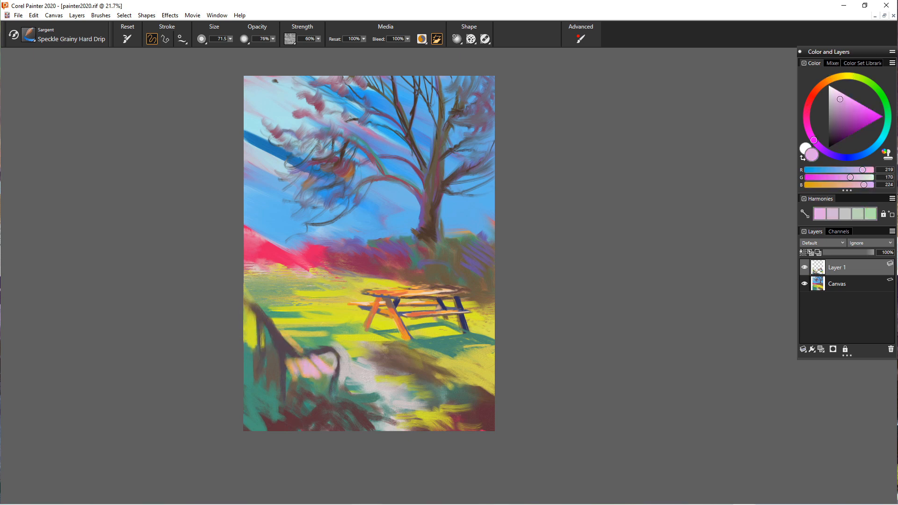
mouse_move(282, 329)
mouse_down()
mouse_move(309, 353)
mouse_move(298, 343)
mouse_up()
drag(300, 341, 326, 373)
Set the brush size to 24.0 and paint the seat's front edge and slat gaps in dark purple-brown
alt+click(283, 362)
click(230, 39)
drag(202, 49, 196, 48)
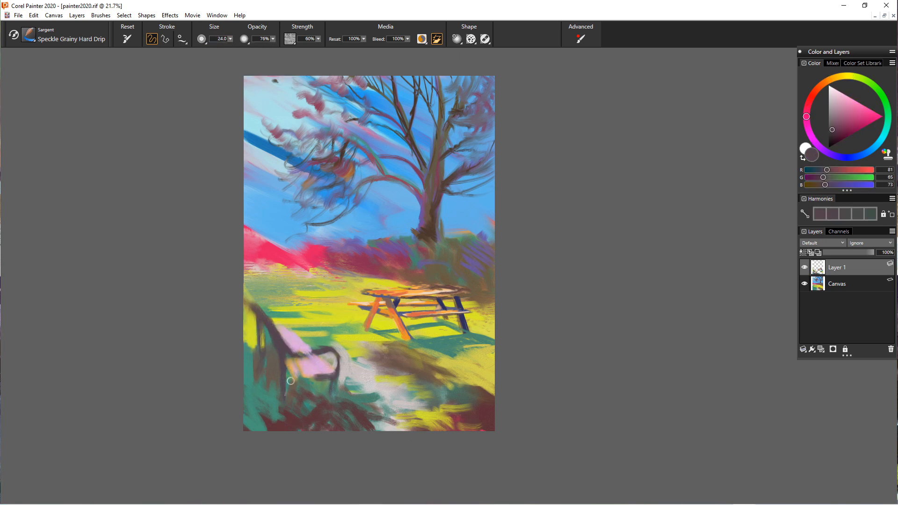
drag(288, 378, 327, 373)
drag(299, 358, 313, 374)
drag(281, 327, 307, 352)
drag(290, 359, 302, 373)
drag(279, 333, 328, 371)
Paint dark scrollwork inside the bench's armrest and refine the curved front leg
scroll(275, 358, up, 7)
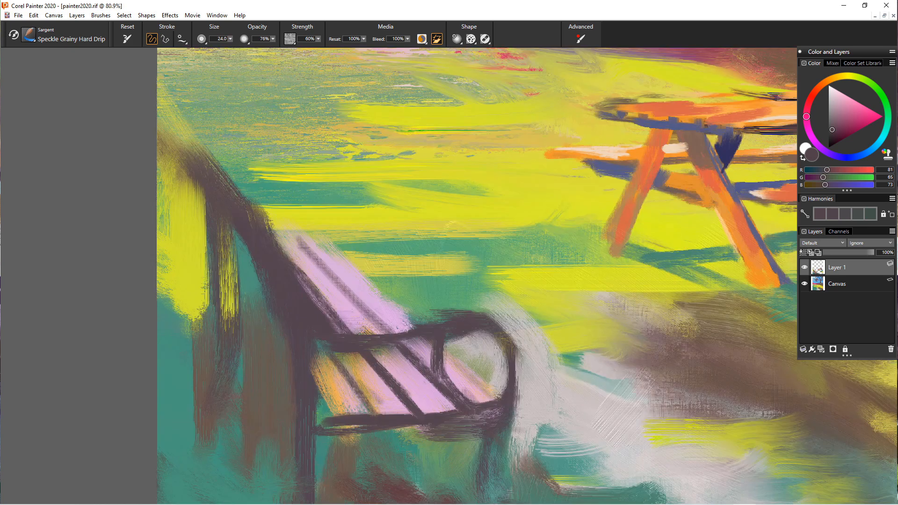
drag(489, 430, 444, 343)
drag(443, 353, 444, 436)
drag(455, 334, 447, 429)
mouse_move(433, 280)
mouse_down()
mouse_move(433, 266)
mouse_move(406, 306)
mouse_move(277, 307)
mouse_up()
drag(277, 271, 302, 291)
mouse_move(304, 279)
mouse_down()
mouse_move(349, 304)
mouse_move(324, 298)
mouse_up()
Clean up the grass behind the armrest and the seat's outer edge with sampled green
alt+click(383, 217)
drag(377, 232, 475, 265)
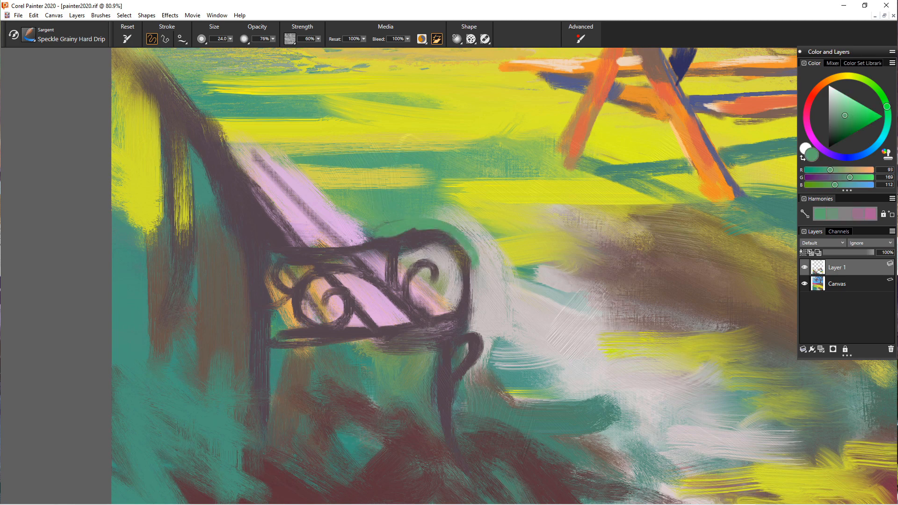
drag(415, 226, 376, 235)
drag(374, 237, 325, 197)
Add a brown highlight along the bench's backrest rail and trim its lower edge with sampled dark purple-brown
alt+click(220, 243)
drag(163, 81, 275, 230)
alt+click(227, 183)
drag(233, 169, 267, 229)
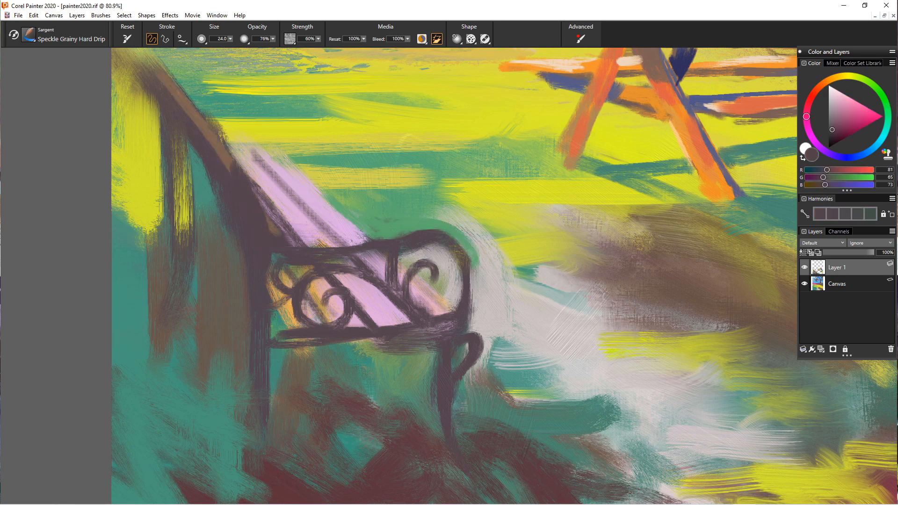
Paint a long lilac highlight below the backrest and reinforce the rear leg in dark purple-brown
alt+click(299, 176)
mouse_move(192, 192)
mouse_down()
mouse_move(248, 286)
mouse_move(253, 325)
mouse_up()
alt+click(261, 300)
drag(260, 342, 258, 451)
drag(267, 375, 266, 444)
Paint a dark reddish-brown crossbar between the bench's legs and darken the back end of the scrollwork
alt+click(344, 400)
drag(272, 401, 438, 401)
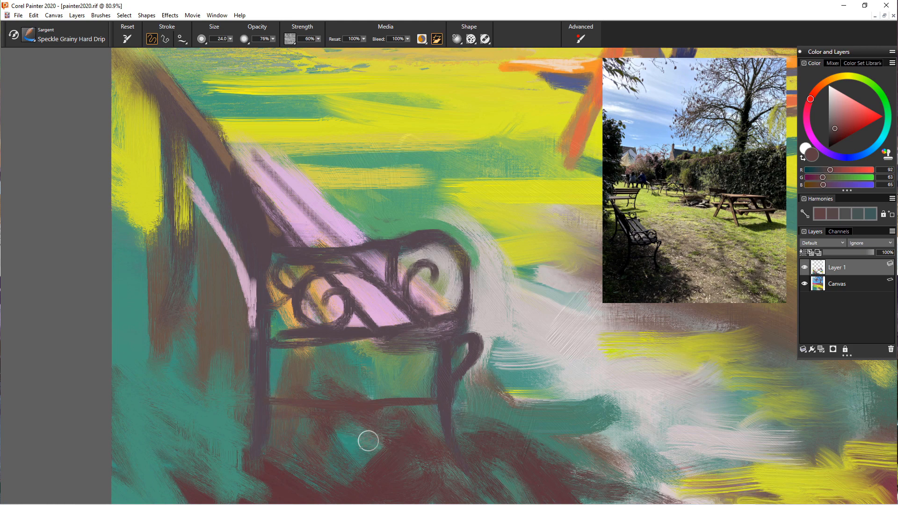
drag(273, 264, 274, 304)
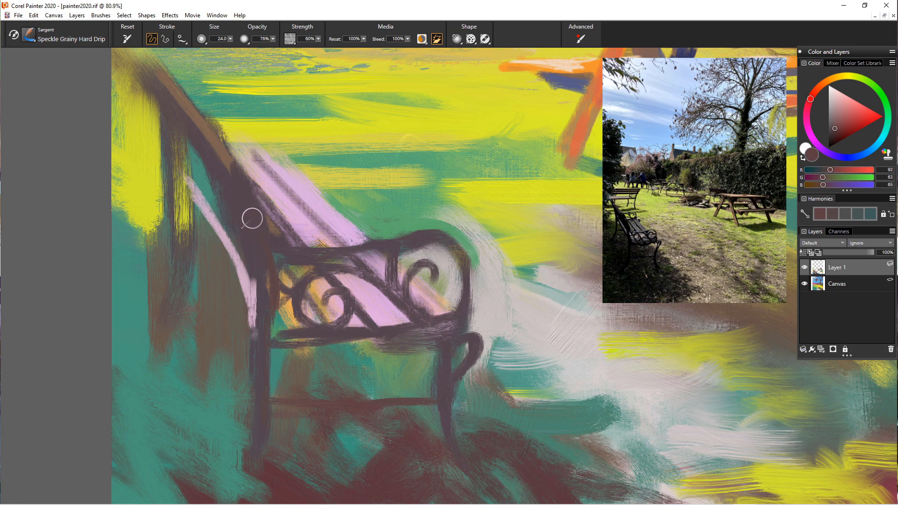
Paint the far armrest's dark curl and slim its upper edge with sampled yellow-green
mouse_move(265, 133)
mouse_down()
mouse_move(277, 137)
mouse_move(279, 155)
mouse_move(254, 133)
mouse_move(209, 134)
mouse_move(255, 131)
mouse_move(278, 152)
mouse_move(247, 147)
mouse_move(234, 127)
mouse_up()
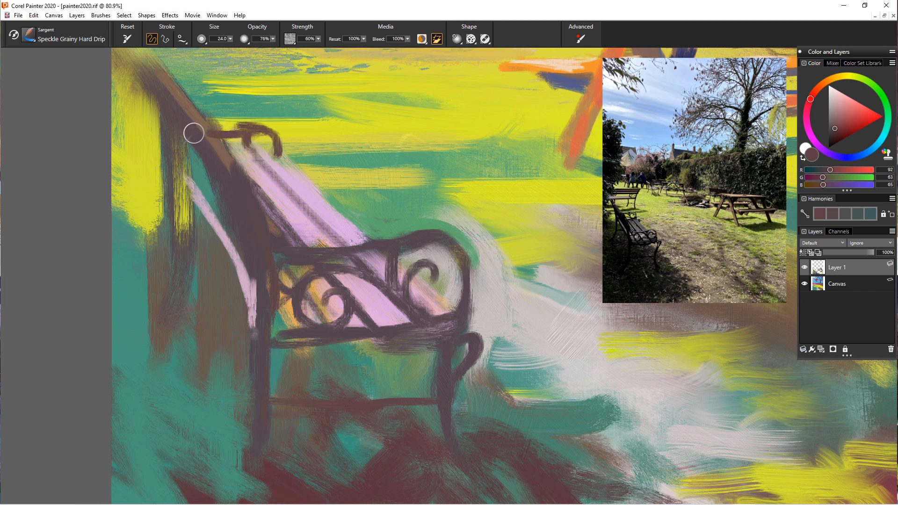
alt+click(269, 116)
drag(268, 123, 218, 127)
Paint sampled green over the near armrest's outer curve and brush pale grey back around it
alt+click(394, 225)
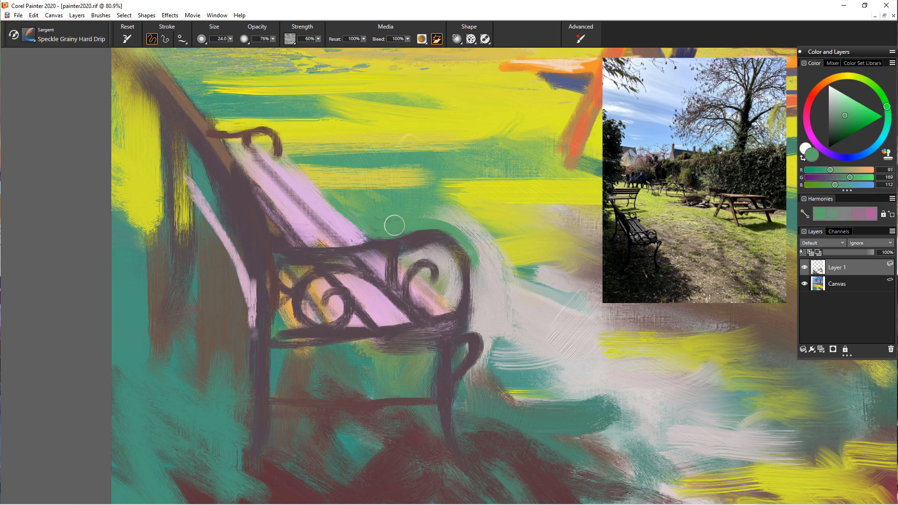
mouse_move(400, 234)
mouse_down()
mouse_move(468, 253)
mouse_move(458, 281)
mouse_up()
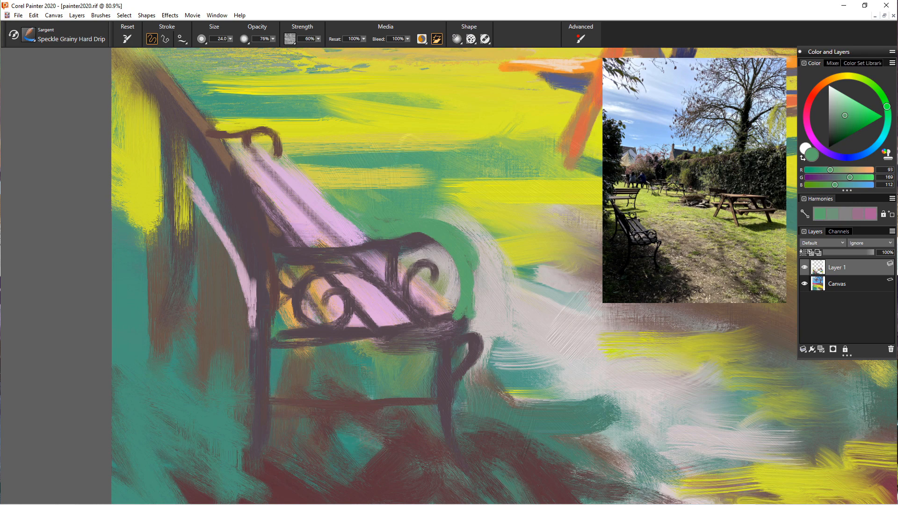
alt+click(487, 260)
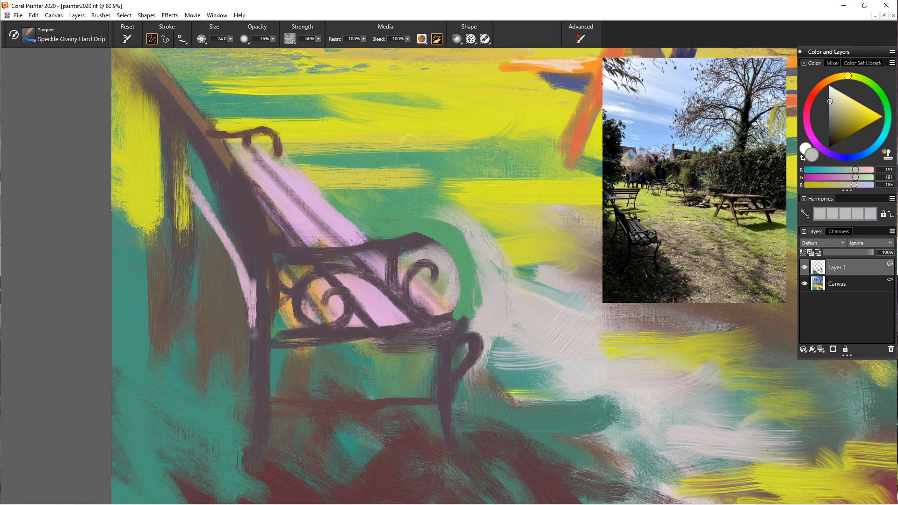
drag(536, 286, 501, 276)
mouse_move(437, 222)
mouse_down()
mouse_move(464, 244)
mouse_move(480, 278)
mouse_up()
mouse_move(443, 229)
mouse_down()
mouse_move(471, 269)
mouse_move(476, 295)
mouse_up()
Blend sampled green into the pale path beside the bench and cut back the armrest's top and outer curve
alt+click(417, 223)
mouse_move(435, 226)
mouse_down()
mouse_move(469, 253)
mouse_move(531, 263)
mouse_up()
drag(477, 256, 519, 288)
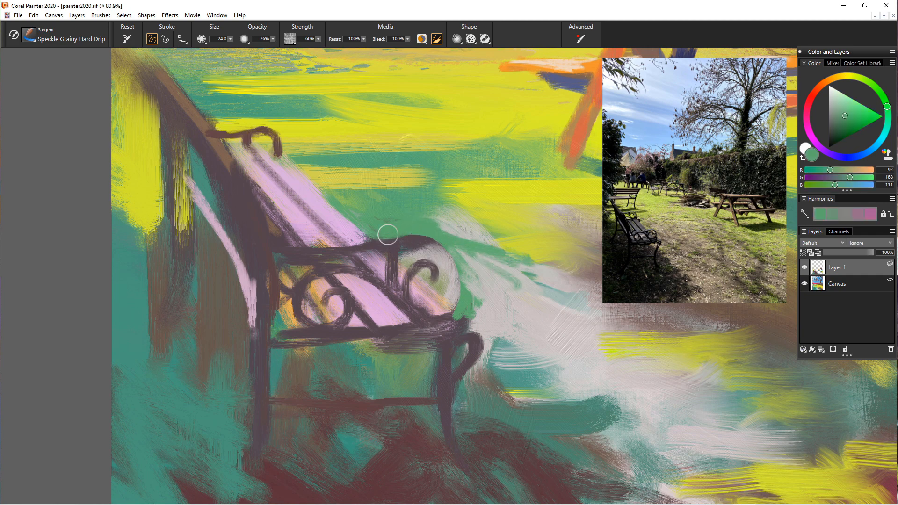
mouse_move(388, 235)
mouse_down()
mouse_move(459, 255)
mouse_move(370, 234)
mouse_up()
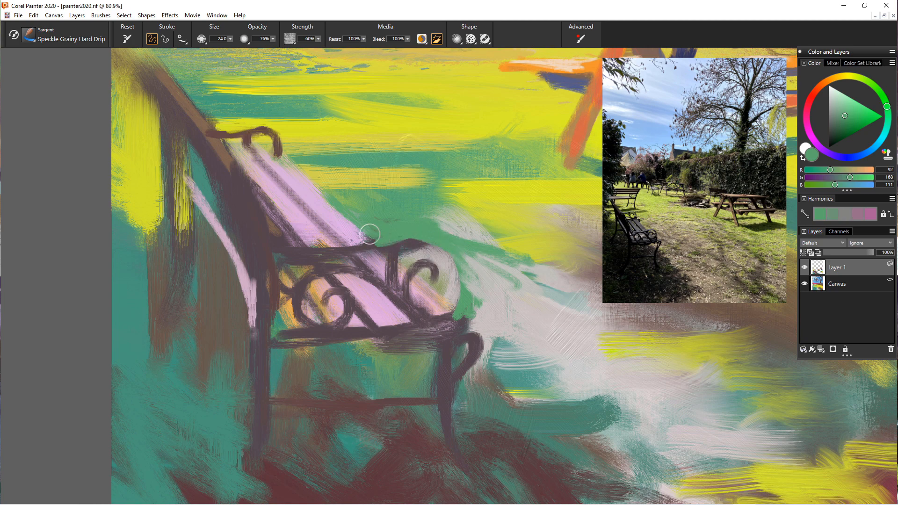
mouse_move(424, 237)
mouse_down()
mouse_move(446, 260)
mouse_move(453, 295)
mouse_up()
Repaint the armrest's rounded end in dark purple-brown and fill its inside with sampled grey-green
alt+click(412, 244)
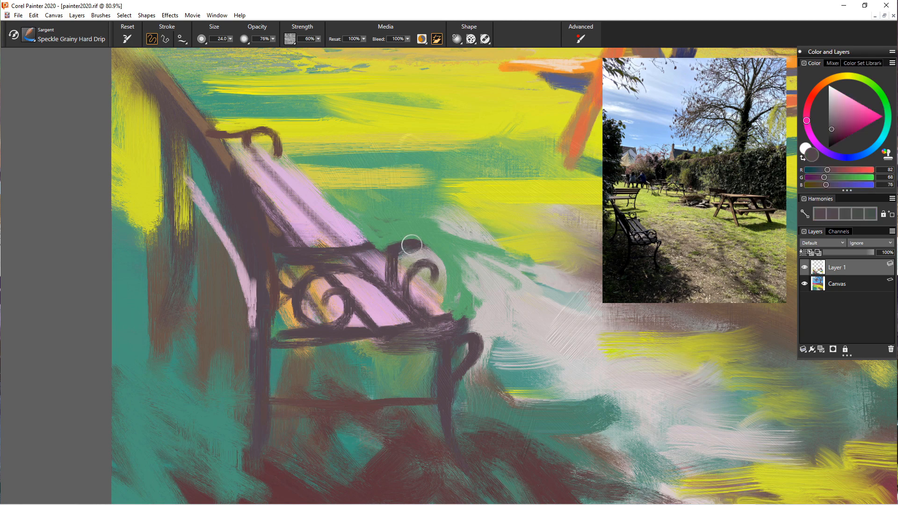
mouse_move(413, 245)
mouse_down()
mouse_move(448, 298)
mouse_move(437, 313)
mouse_up()
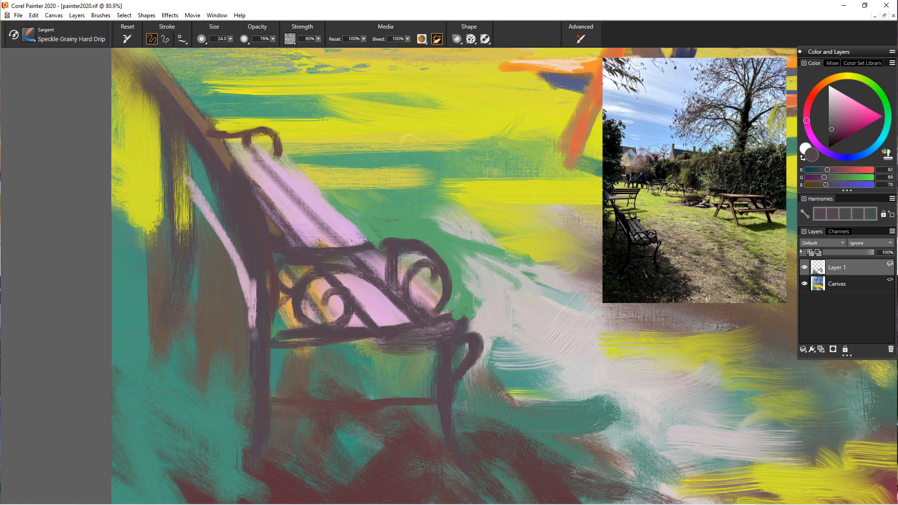
alt+click(419, 258)
mouse_move(418, 259)
mouse_down()
mouse_move(439, 284)
mouse_move(430, 309)
mouse_up()
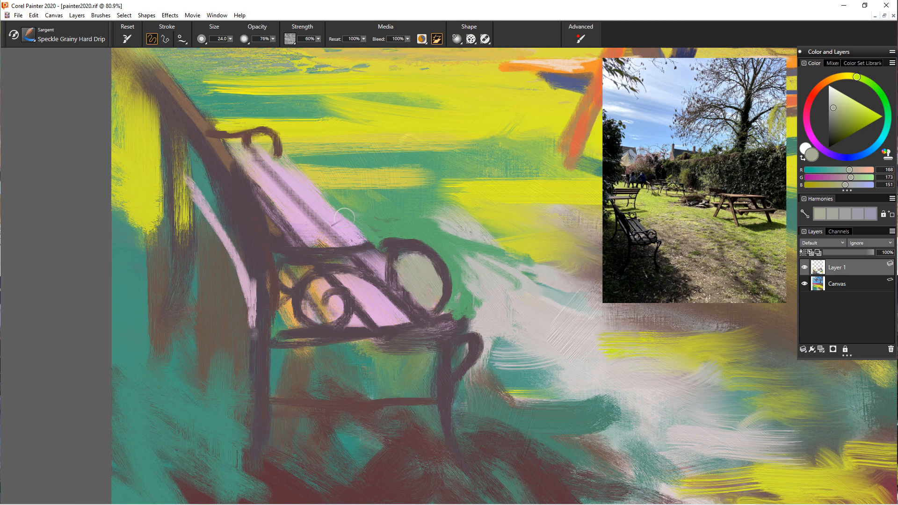
Cover the outer slats of the bench seat with grey-green strokes to narrow the seat
drag(284, 161, 358, 236)
drag(281, 168, 345, 232)
drag(282, 174, 337, 233)
drag(331, 198, 368, 238)
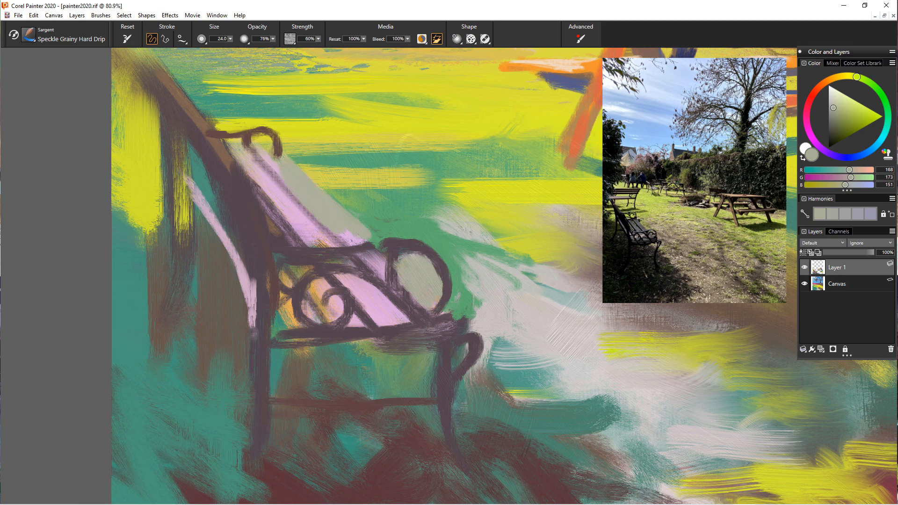
Paint sampled grass green over the trimmed lower part of the seat and down to the armrest
alt+click(330, 188)
drag(329, 190, 366, 235)
drag(321, 197, 358, 237)
drag(312, 202, 347, 237)
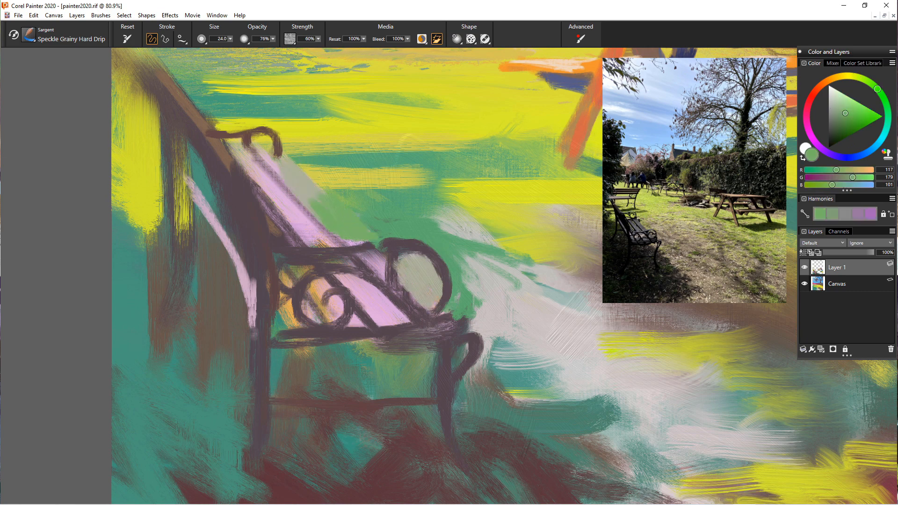
drag(343, 192, 395, 243)
Cover the upper trimmed part of the seat with grey-green, yellow and green sampled from the surroundings
alt+click(300, 168)
drag(300, 168, 315, 187)
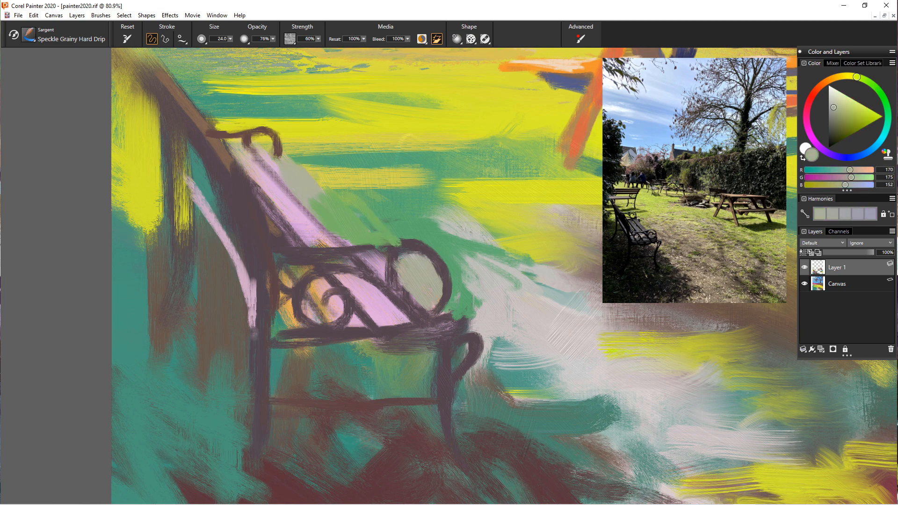
alt+click(323, 175)
drag(288, 162, 318, 192)
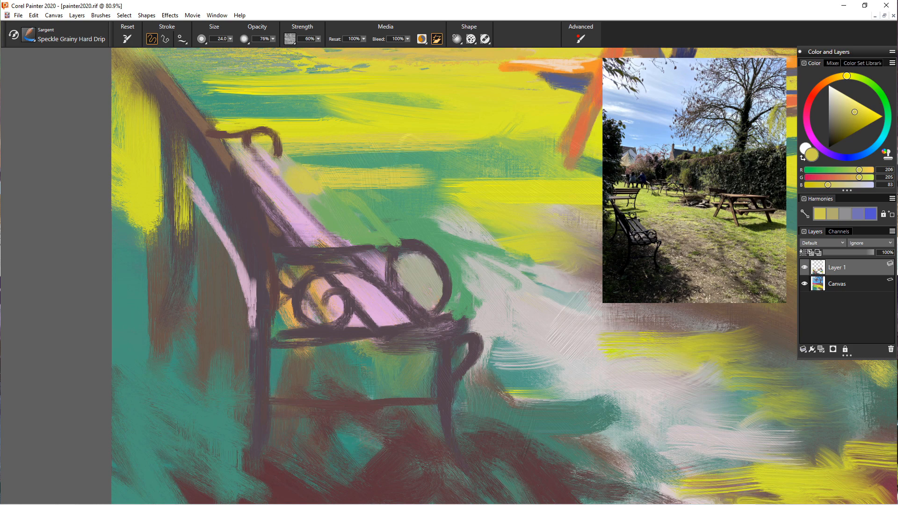
alt+click(305, 161)
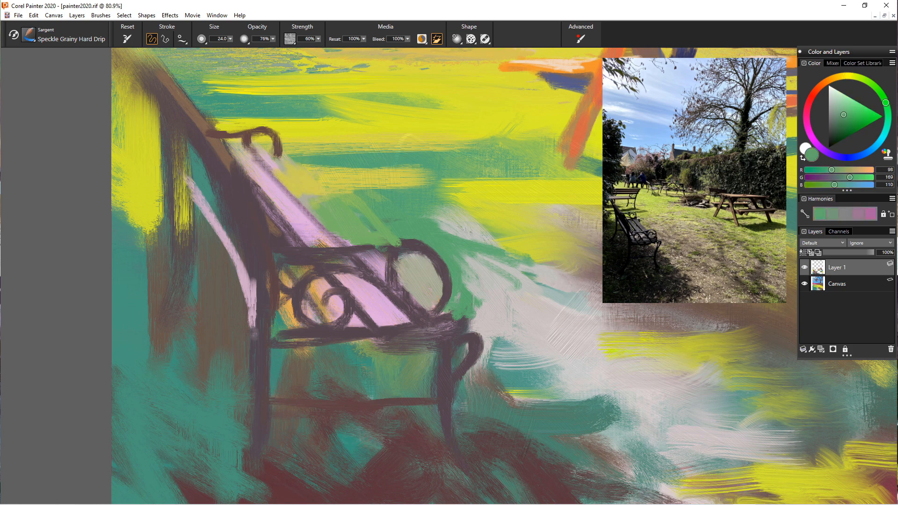
mouse_move(300, 160)
mouse_down()
mouse_move(267, 160)
mouse_move(359, 178)
mouse_up()
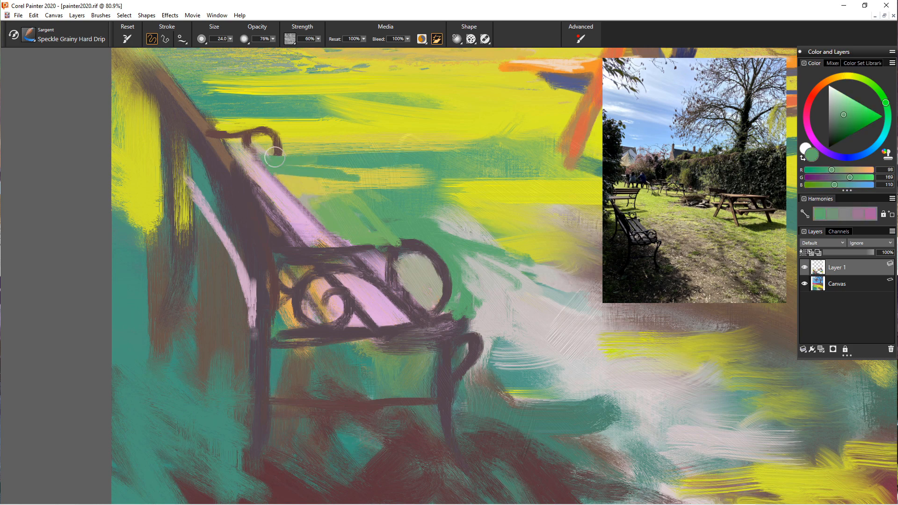
Tighten the far armrest's curl and restore the grass beside it with sampled yellow and green
alt+click(279, 151)
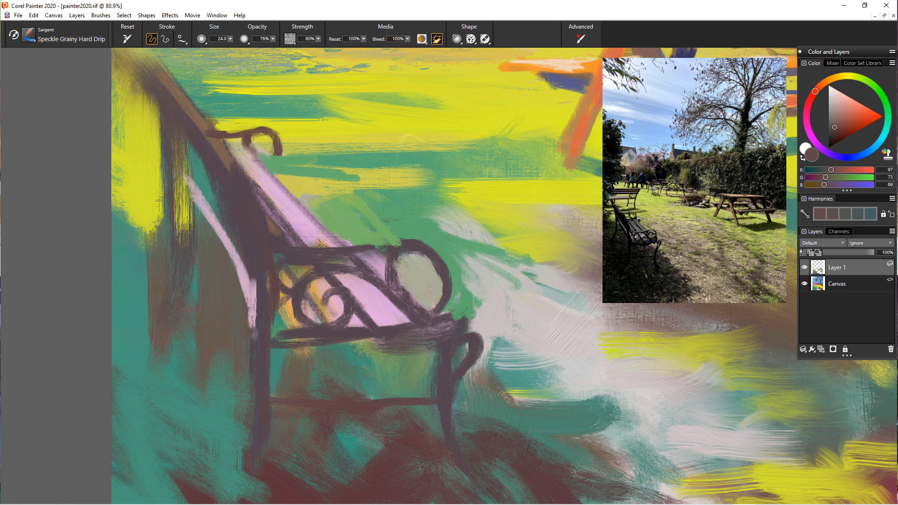
mouse_move(269, 138)
mouse_down()
mouse_move(276, 155)
mouse_move(268, 162)
mouse_move(249, 147)
mouse_move(248, 160)
mouse_move(258, 133)
mouse_move(249, 127)
mouse_move(291, 165)
mouse_move(274, 157)
mouse_move(327, 164)
mouse_up()
alt+click(255, 122)
alt+click(291, 167)
alt+click(284, 160)
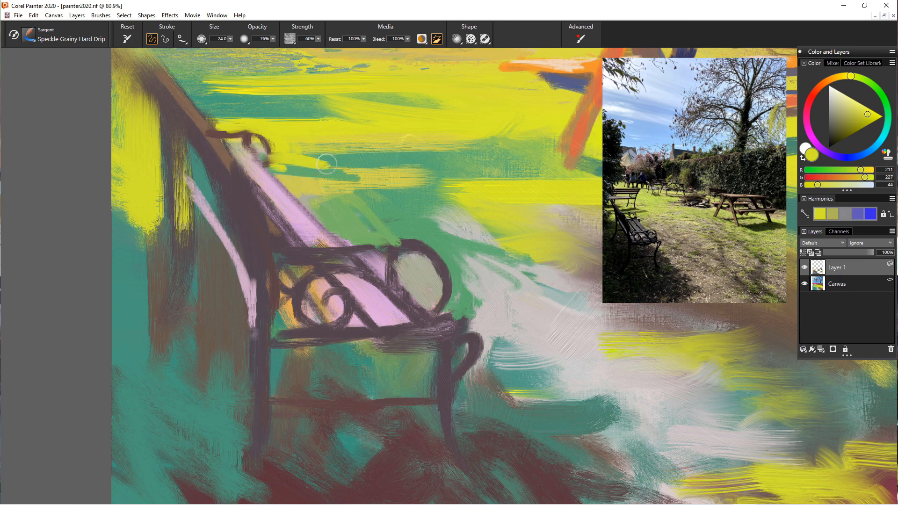
alt+click(304, 163)
drag(269, 160, 325, 160)
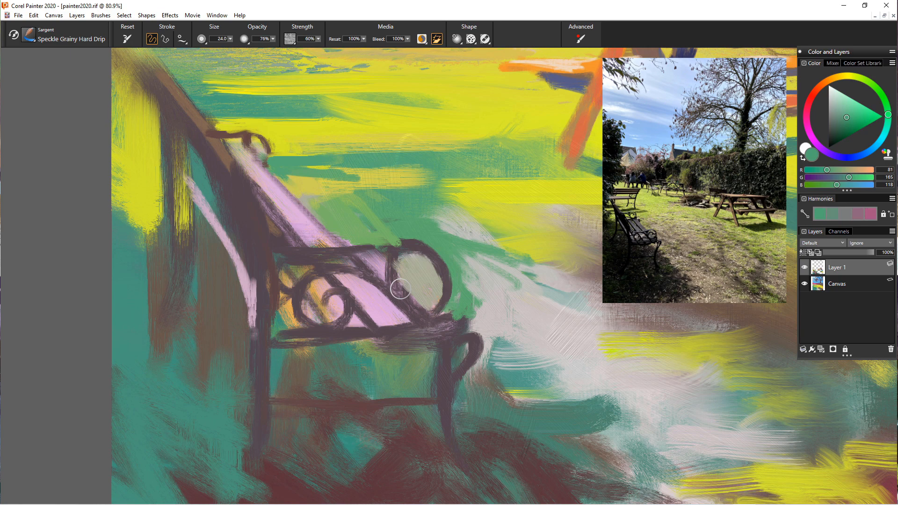
Paint out the near armrest's rounded end with green and redraw it as a tighter dark curve
mouse_move(375, 249)
mouse_down()
mouse_move(409, 250)
mouse_move(401, 255)
mouse_move(423, 280)
mouse_up()
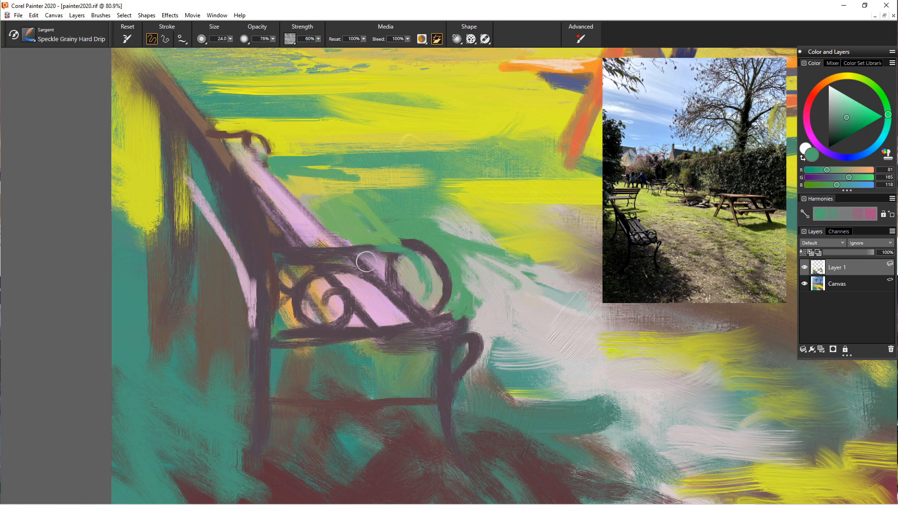
mouse_move(366, 261)
mouse_down()
mouse_move(437, 269)
mouse_move(446, 290)
mouse_move(421, 258)
mouse_move(411, 309)
mouse_up()
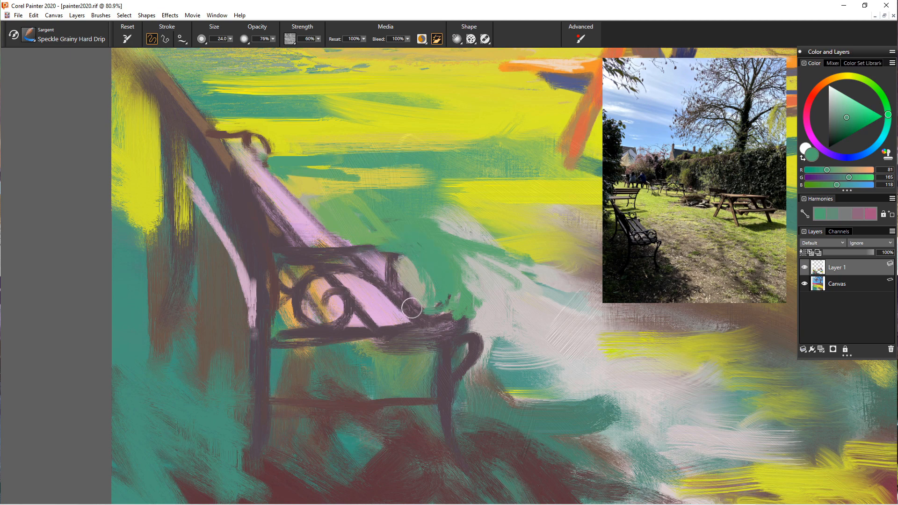
mouse_move(351, 249)
mouse_down()
mouse_move(398, 245)
mouse_move(438, 295)
mouse_move(423, 309)
mouse_up()
alt+click(334, 260)
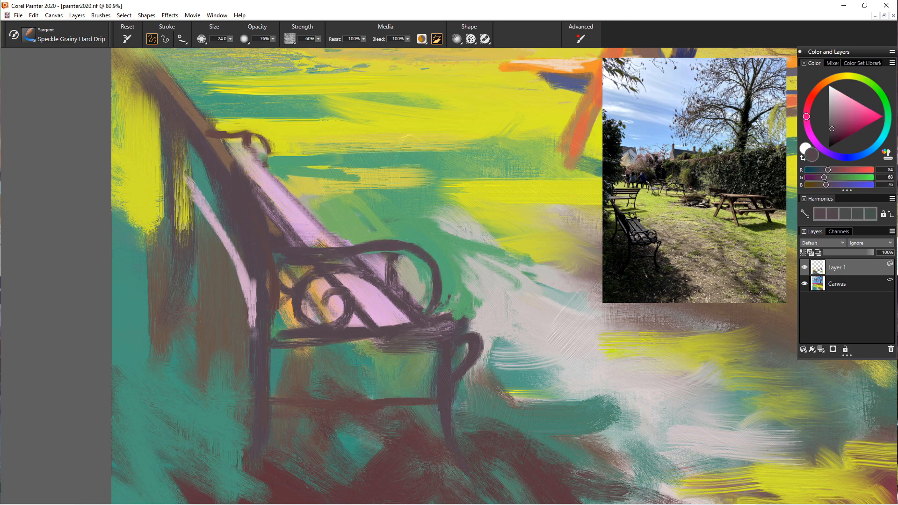
mouse_move(402, 252)
mouse_down()
mouse_move(426, 318)
mouse_move(444, 264)
mouse_up()
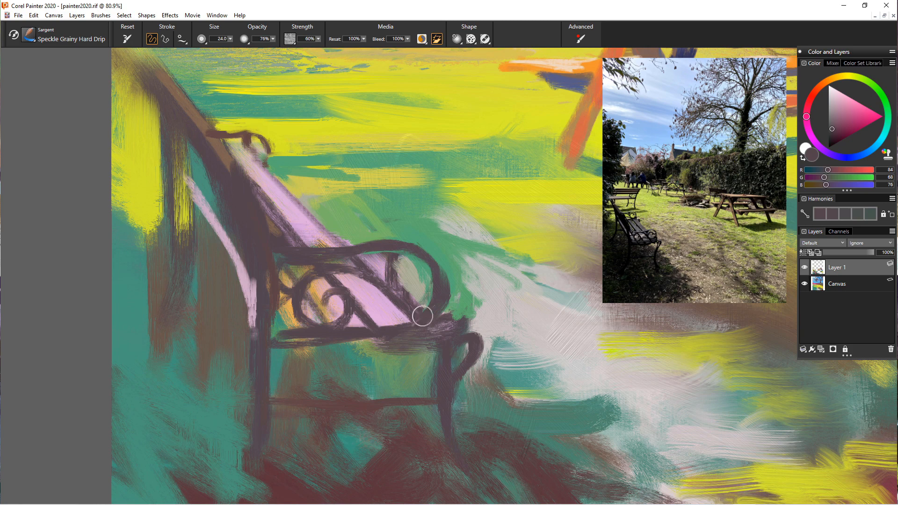
Paint out the old front leg with sampled green and add pale grey zigzag strokes beside it
mouse_move(447, 307)
mouse_down()
mouse_move(448, 340)
mouse_move(457, 312)
mouse_move(450, 415)
mouse_up()
alt+click(461, 297)
mouse_move(442, 342)
mouse_down()
mouse_move(446, 439)
mouse_move(432, 428)
mouse_up()
mouse_move(458, 325)
mouse_down()
mouse_move(472, 368)
mouse_move(497, 357)
mouse_move(496, 378)
mouse_up()
mouse_move(459, 344)
mouse_down()
mouse_move(489, 393)
mouse_move(472, 430)
mouse_up()
drag(444, 414, 460, 453)
alt+click(496, 306)
mouse_move(461, 325)
mouse_down()
mouse_move(501, 385)
mouse_move(484, 435)
mouse_move(461, 441)
mouse_up()
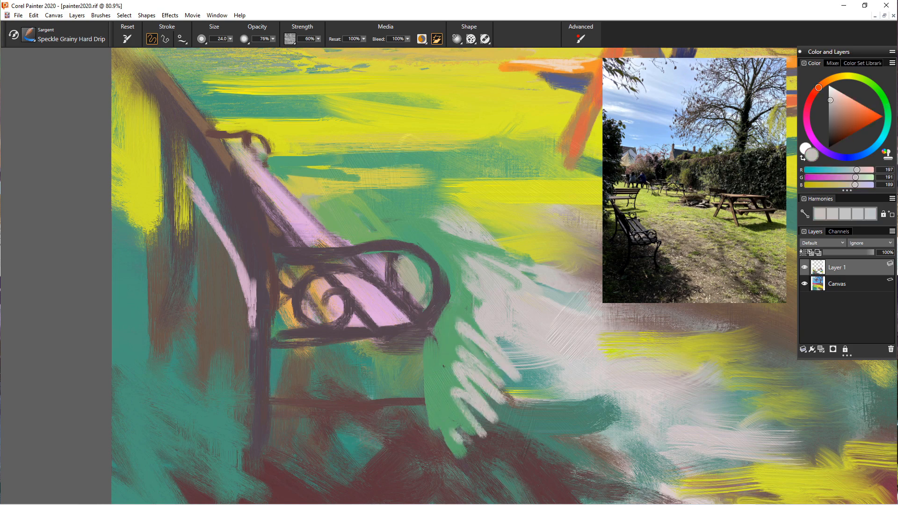
Redraw the front leg in dark purple-brown as a curve descending from the armrest's end
click(418, 323)
drag(425, 335, 425, 452)
alt+click(395, 346)
alt+click(412, 328)
drag(425, 332, 425, 443)
drag(423, 357, 423, 438)
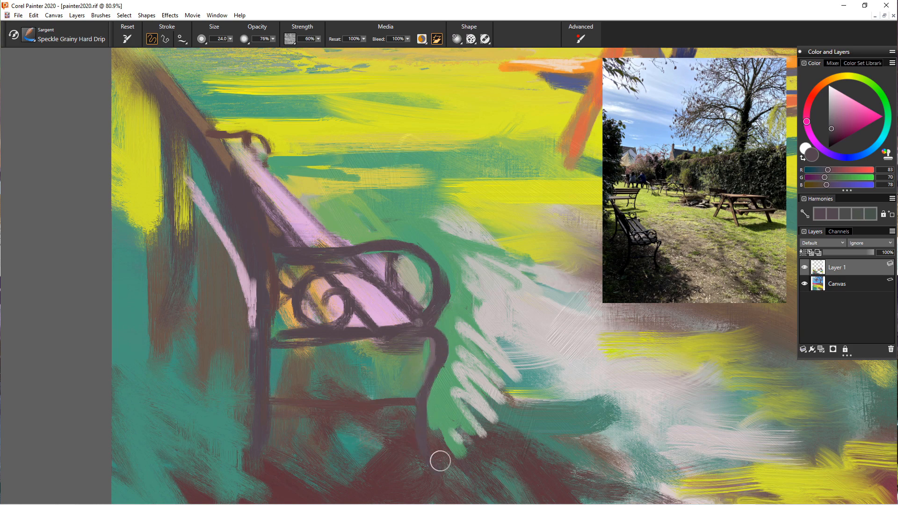
drag(417, 338, 429, 373)
Redraw the rear leg as a dark curve and cover the old straight leg with sampled green and brown
alt+click(412, 369)
alt+click(375, 334)
drag(267, 352, 279, 398)
alt+click(292, 367)
drag(258, 345, 267, 414)
drag(262, 370, 251, 470)
alt+click(237, 342)
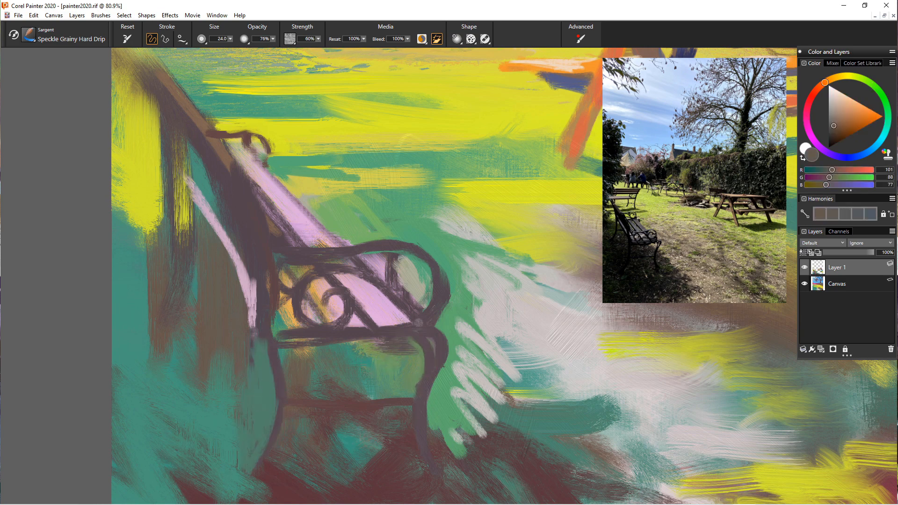
drag(263, 329, 259, 396)
Add a sampled lilac highlight along the upper part of the bench's backrest rail
scroll(210, 384, down, 5)
scroll(221, 340, up, 4)
alt+click(279, 287)
drag(195, 212, 231, 244)
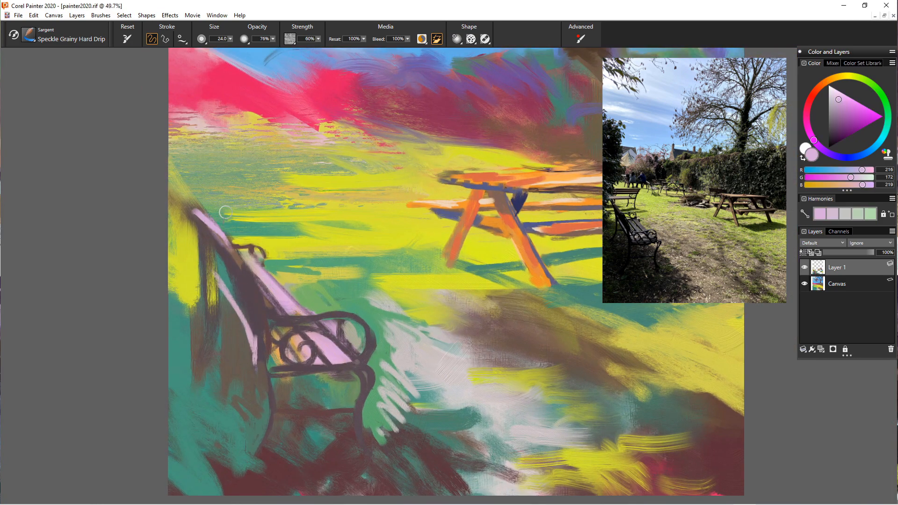
With brush size 27.4, add pale lilac highlights to the bench's armrest and seat, and a sampled orange streak along its backrest
drag(231, 38, 244, 48)
click(832, 92)
drag(273, 320, 334, 314)
drag(230, 39, 252, 48)
drag(308, 333, 335, 348)
drag(298, 335, 294, 347)
drag(282, 328, 279, 331)
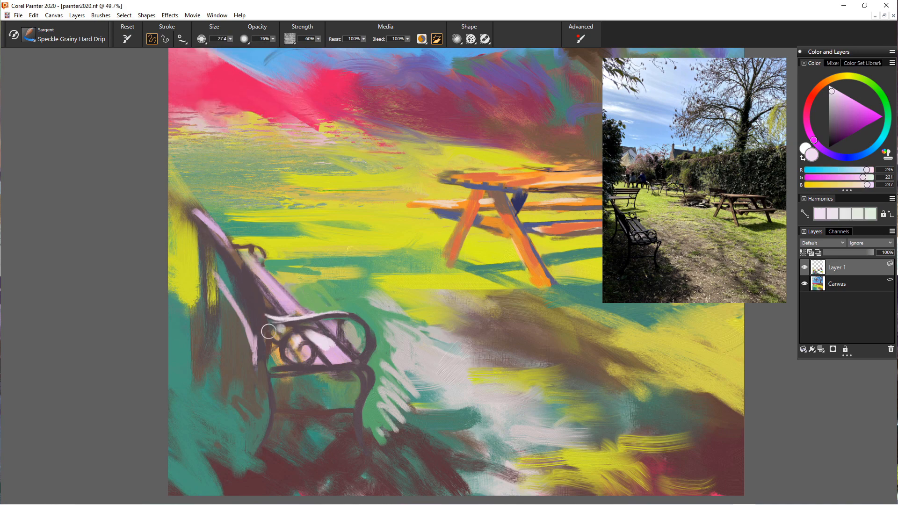
alt+click(277, 352)
drag(216, 232, 270, 307)
Extend the path beside the bench and across the foreground with larger strokes of sampled pale grey, adding a sampled brown shadow
alt+click(412, 346)
drag(311, 284, 375, 309)
drag(230, 39, 264, 49)
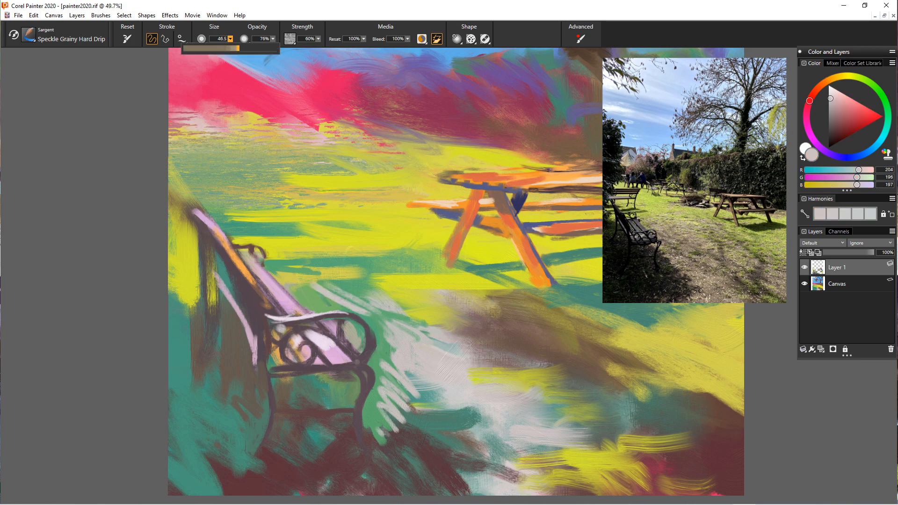
drag(365, 295, 468, 321)
drag(381, 318, 397, 390)
drag(360, 292, 323, 279)
drag(389, 356, 381, 412)
mouse_move(440, 398)
mouse_down()
mouse_move(423, 438)
mouse_move(505, 472)
mouse_up()
drag(548, 461, 655, 477)
alt+click(489, 337)
mouse_move(501, 346)
mouse_down()
mouse_move(520, 369)
mouse_move(575, 398)
mouse_up()
Sweep broad diagonal clouds in sampled pinkish grey across the upper sky and over the tree's crown at brush size 129.8
scroll(497, 410, down, 4)
scroll(585, 374, down, 1)
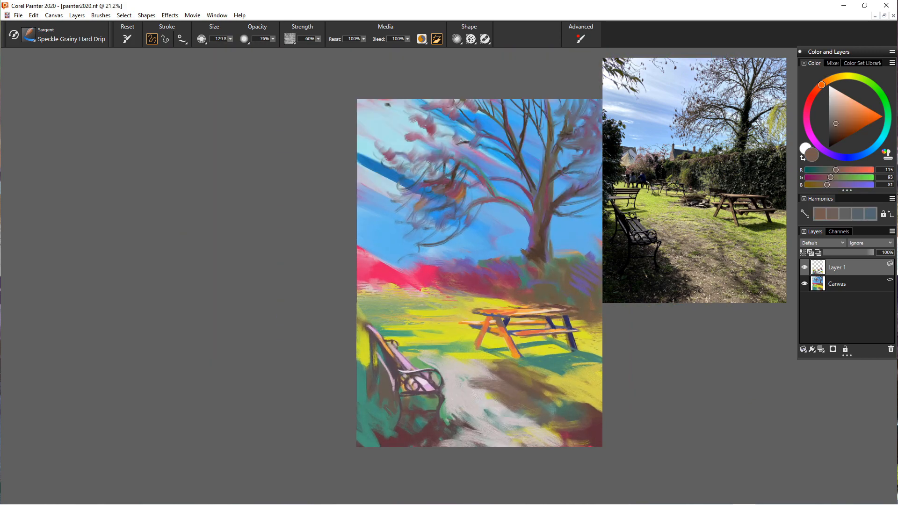
alt+click(396, 140)
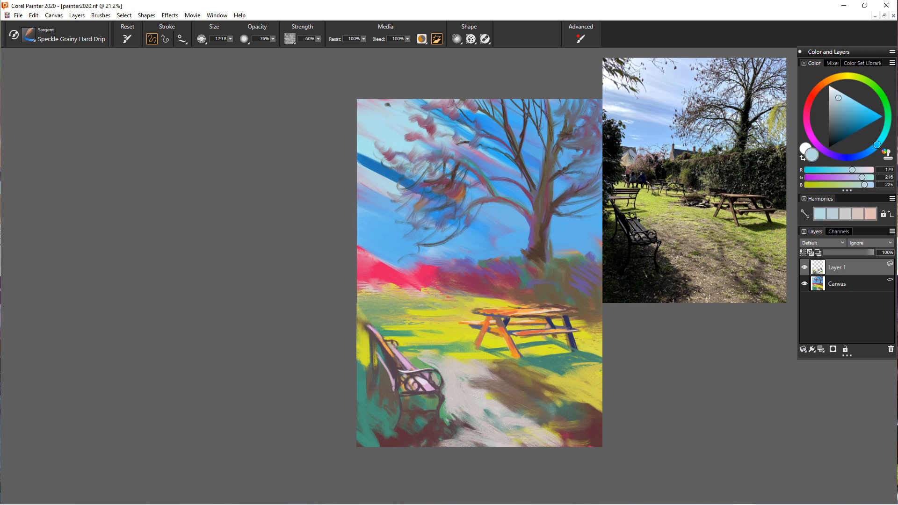
alt+click(463, 399)
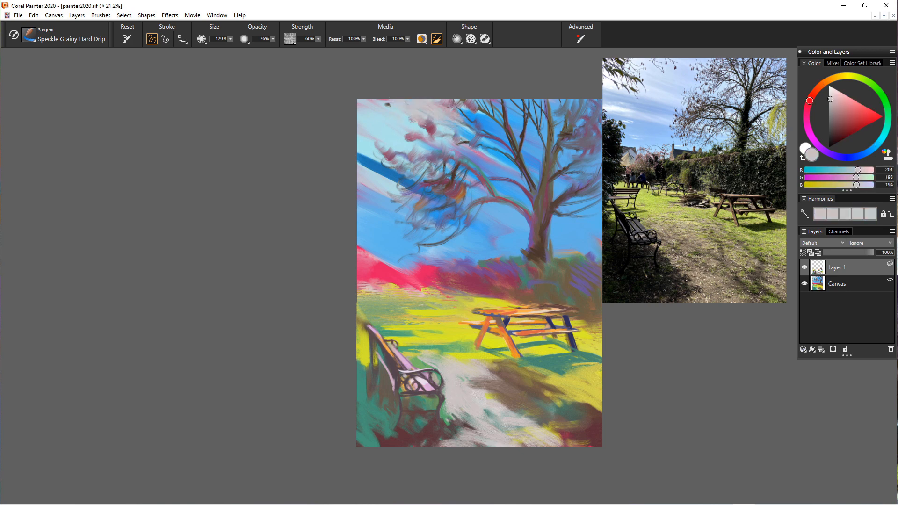
drag(467, 112, 499, 132)
mouse_move(477, 102)
mouse_down()
mouse_move(521, 122)
mouse_move(513, 129)
mouse_move(531, 101)
mouse_up()
mouse_move(474, 127)
mouse_down()
mouse_move(546, 169)
mouse_move(512, 161)
mouse_up()
drag(460, 142, 526, 172)
mouse_move(487, 137)
mouse_down()
mouse_move(429, 159)
mouse_move(489, 168)
mouse_up()
mouse_move(426, 127)
mouse_down()
mouse_move(470, 144)
mouse_move(477, 136)
mouse_up()
drag(448, 109, 499, 136)
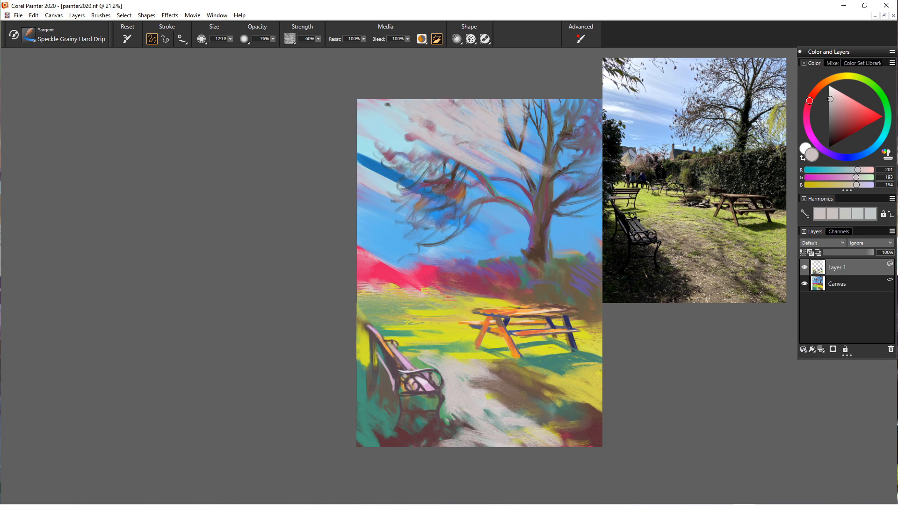
drag(357, 106, 481, 171)
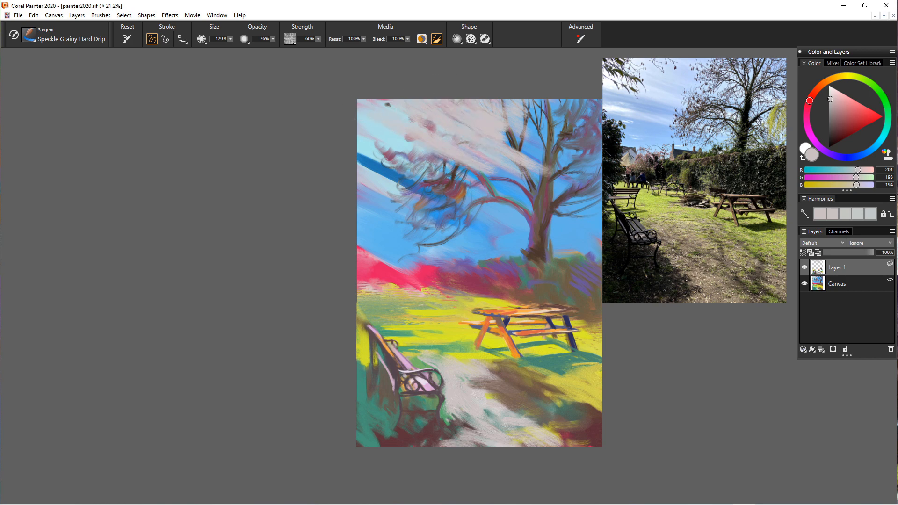
Blend sampled pale blue diagonal strokes into the clouds and down through the tree's branches
alt+click(384, 128)
drag(394, 125, 446, 155)
drag(412, 116, 461, 138)
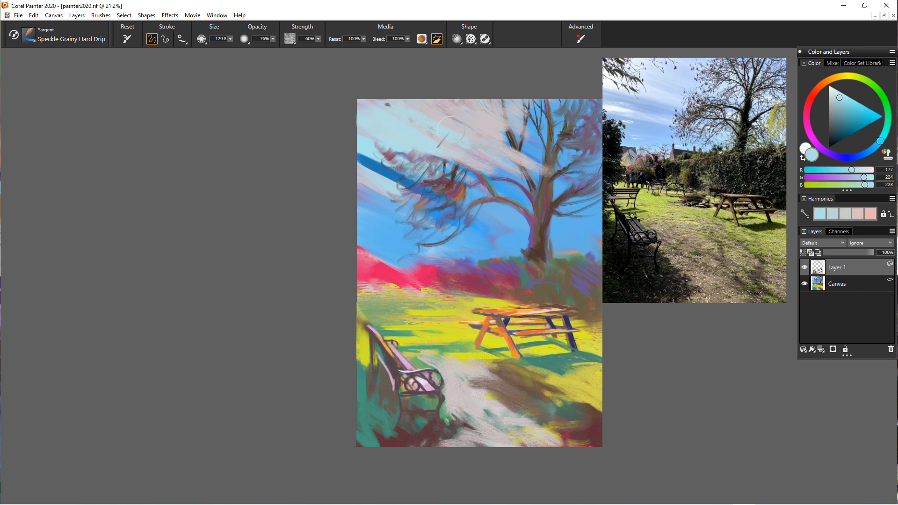
drag(444, 101, 487, 111)
drag(513, 141, 564, 168)
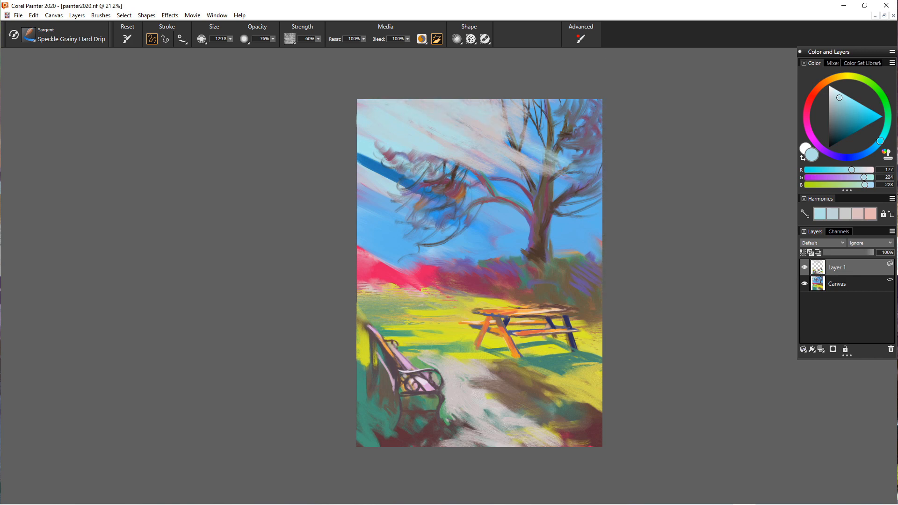
drag(434, 167, 491, 186)
Switch to the Sargent Simple brush, enlarge it to 220.4, and repaint the upper trunk in sampled brown
click(29, 35)
click(157, 233)
click(230, 39)
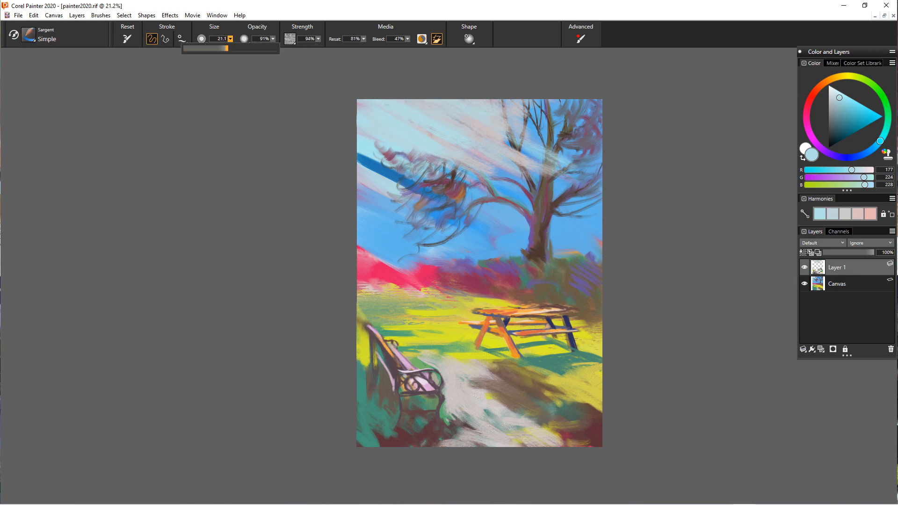
drag(224, 49, 236, 49)
drag(549, 127, 546, 183)
alt+click(540, 213)
drag(548, 150, 546, 174)
click(230, 39)
drag(235, 49, 254, 49)
drag(549, 138, 549, 181)
alt+click(543, 220)
Redraw the dark brown branches rising from the trunk's left side towards the top of the canvas
scroll(533, 195, up, 6)
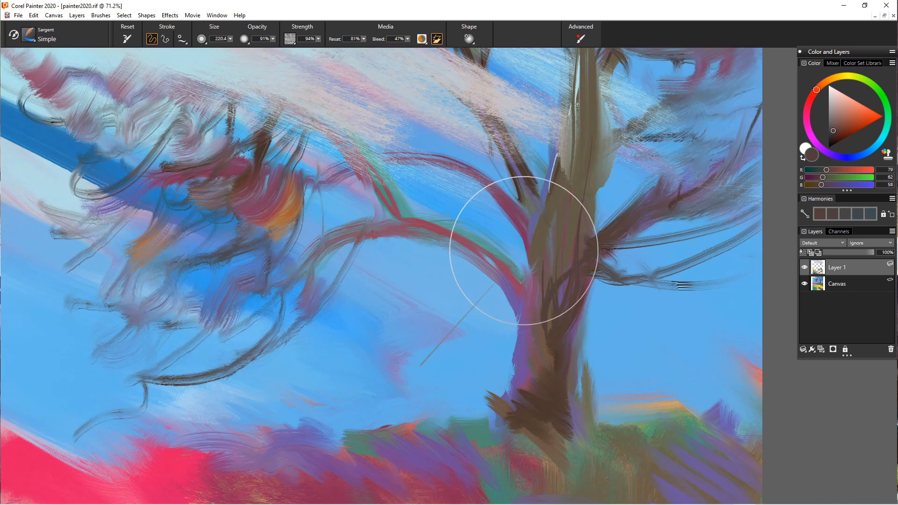
scroll(522, 255, down, 3)
scroll(431, 281, up, 1)
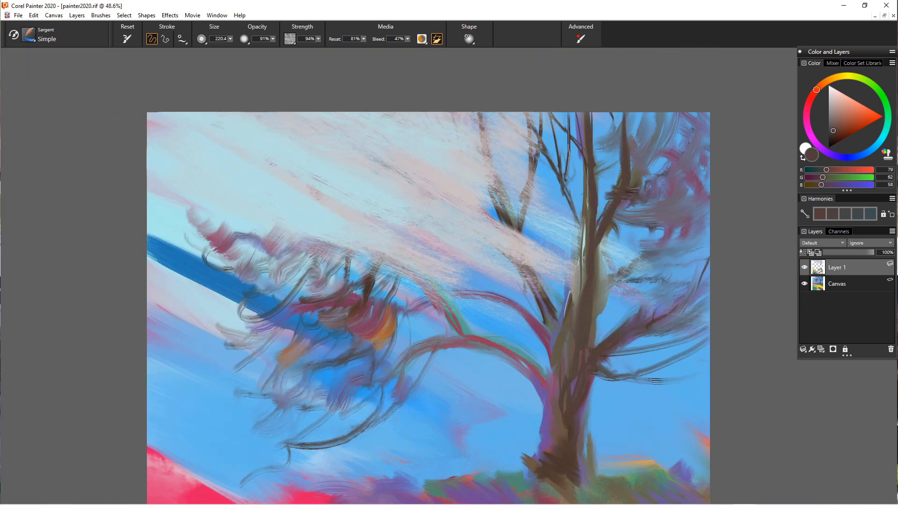
mouse_move(481, 116)
mouse_down()
mouse_move(505, 209)
mouse_move(559, 318)
mouse_up()
key(ctrl+z)
drag(534, 166, 518, 239)
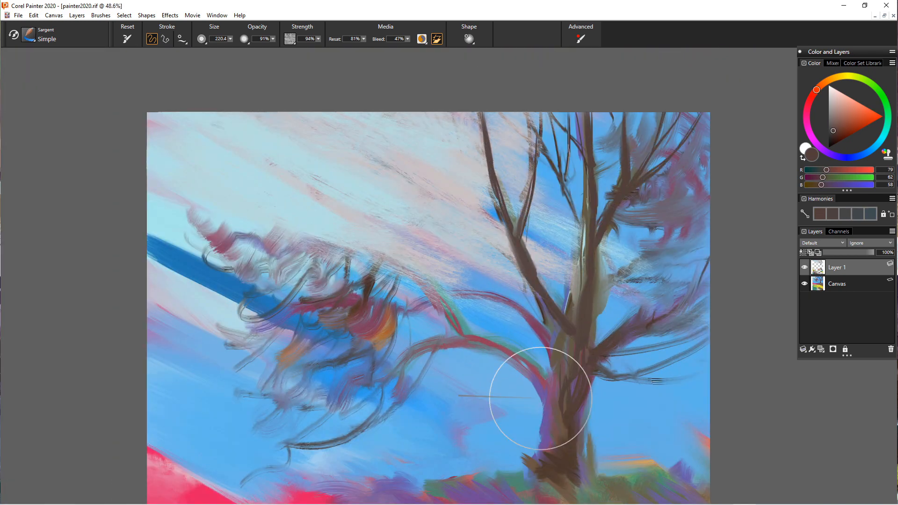
Add sampled purple at the trunk's fork and paint a tapering purple branch reaching up to the left
alt+click(541, 399)
drag(554, 318, 568, 365)
mouse_move(522, 220)
mouse_down()
mouse_move(535, 282)
mouse_move(394, 140)
mouse_up()
key(ctrl+z)
drag(539, 264, 441, 181)
drag(505, 301, 443, 295)
Cover most of the purple branch with sampled dark brown and add thin twigs at its upper end
alt+click(581, 295)
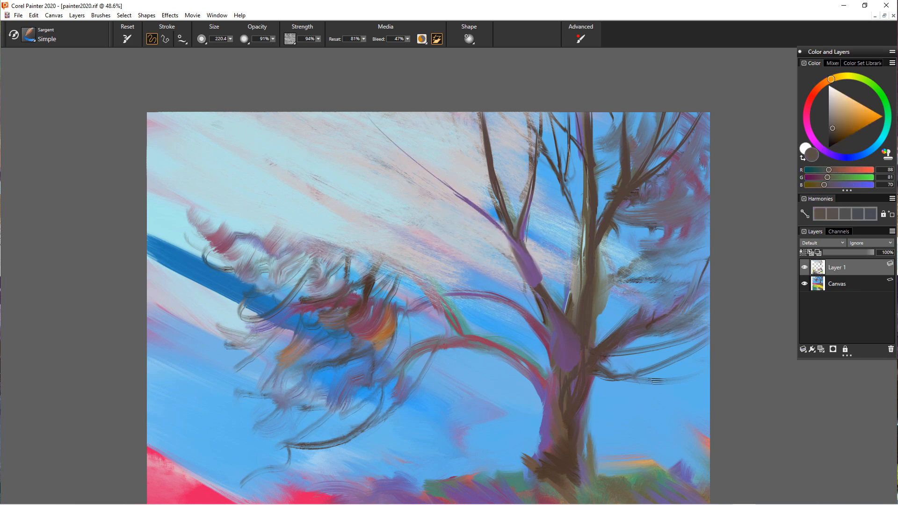
drag(551, 307, 455, 192)
mouse_move(466, 197)
mouse_down()
mouse_move(376, 117)
mouse_move(486, 215)
mouse_up()
drag(424, 112, 450, 182)
drag(437, 113, 452, 187)
drag(346, 117, 456, 193)
Reduce the brush size to 64.8 and draw a dark branch with thin offshoots arching left from the trunk
click(230, 39)
drag(257, 48, 244, 49)
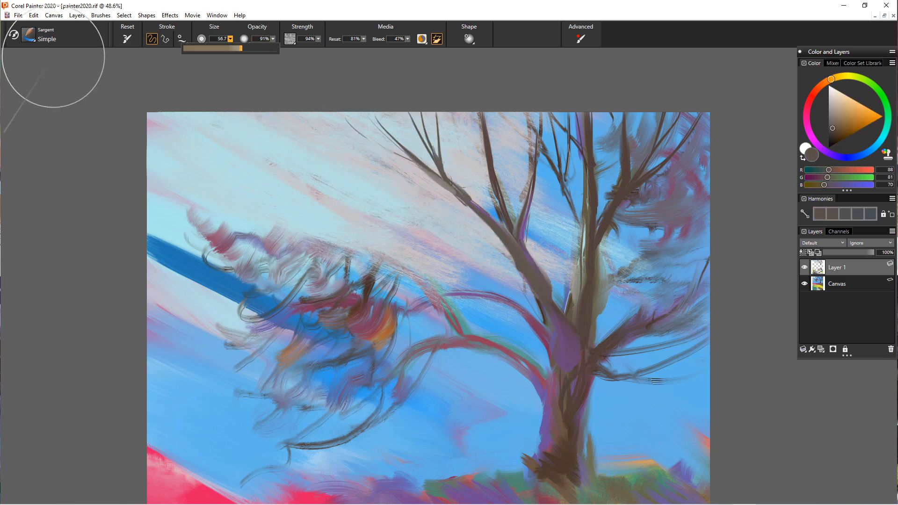
drag(349, 116, 522, 269)
key(ctrl+z)
click(230, 39)
drag(245, 48, 235, 48)
drag(295, 235, 534, 318)
drag(266, 201, 393, 269)
drag(251, 210, 355, 234)
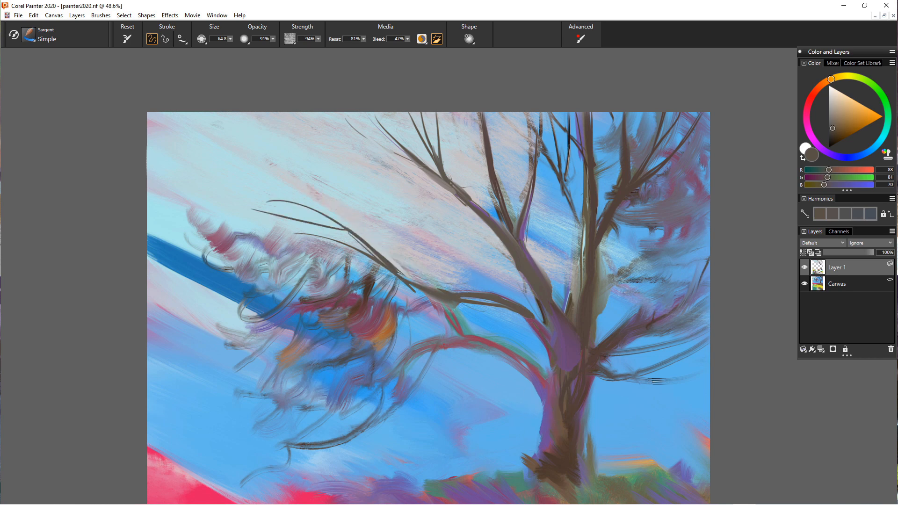
Draw fine twigs in sampled grey-brown across the foliage cluster at the left end of the arching branch
alt+click(412, 282)
drag(254, 181, 416, 283)
drag(191, 202, 344, 221)
drag(303, 267, 241, 297)
drag(195, 244, 341, 221)
drag(255, 306, 388, 276)
drag(227, 270, 337, 254)
drag(309, 330, 424, 306)
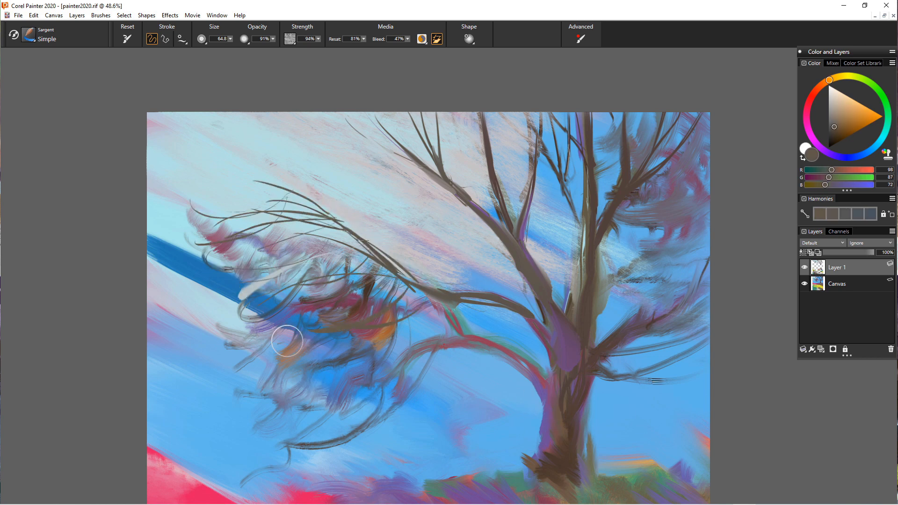
Paint thin curved twigs spreading left and drooping from the upper-left branch across the pale clouds
drag(433, 172, 330, 201)
drag(461, 205, 397, 254)
drag(448, 187, 403, 213)
drag(406, 152, 348, 190)
drag(378, 118, 243, 146)
drag(397, 134, 241, 114)
drag(411, 175, 283, 164)
drag(370, 168, 227, 113)
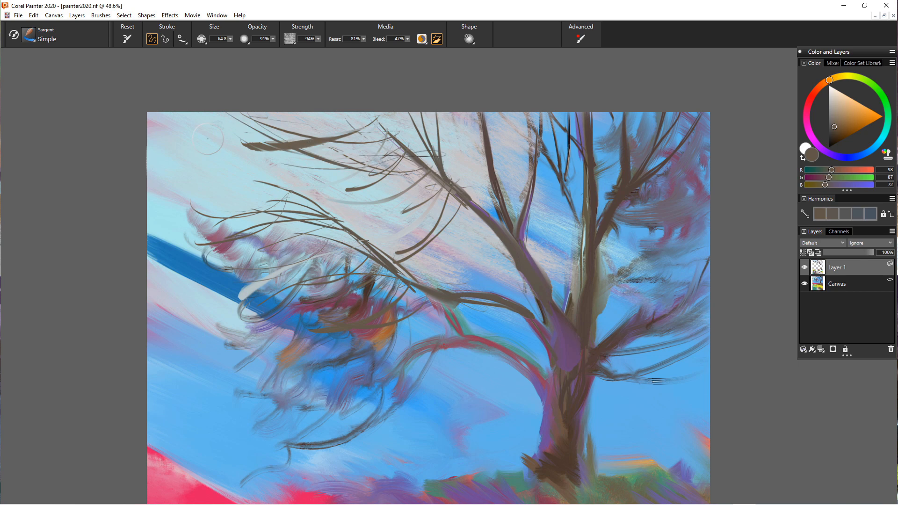
Add more upright brown twigs to the crown, and sampled purple strokes on the upper-left and right branches
drag(503, 205, 509, 112)
drag(519, 229, 428, 113)
alt+click(480, 210)
drag(450, 191, 389, 113)
drag(502, 213, 444, 113)
drag(632, 177, 633, 113)
mouse_move(611, 217)
mouse_down()
mouse_move(689, 206)
mouse_move(683, 222)
mouse_up()
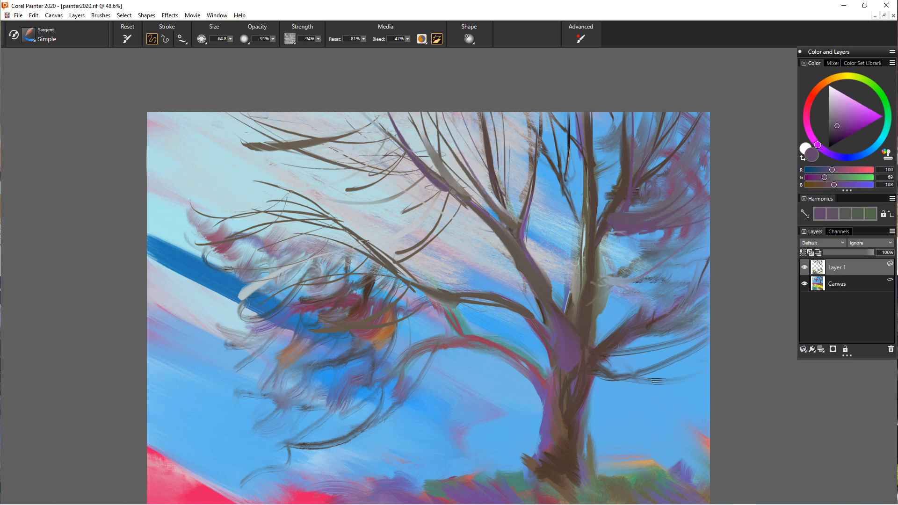
Paint lavender and pale yellow highlights along the hedge's top edge and work small sampled strokes into its left part
scroll(418, 276, down, 2)
mouse_move(514, 411)
mouse_down()
mouse_move(514, 306)
mouse_move(368, 315)
mouse_up()
click(838, 99)
drag(521, 307, 609, 302)
click(847, 76)
click(847, 101)
drag(495, 305, 463, 307)
mouse_move(458, 308)
mouse_down()
mouse_move(405, 310)
mouse_move(360, 328)
mouse_up()
mouse_move(354, 314)
mouse_down()
mouse_move(332, 320)
mouse_move(352, 330)
mouse_up()
alt+click(374, 330)
drag(400, 309, 390, 336)
drag(365, 309, 436, 315)
Paint a light pink blossoming bush at the left end of the hedge
click(844, 99)
drag(348, 287, 311, 323)
drag(318, 266, 373, 299)
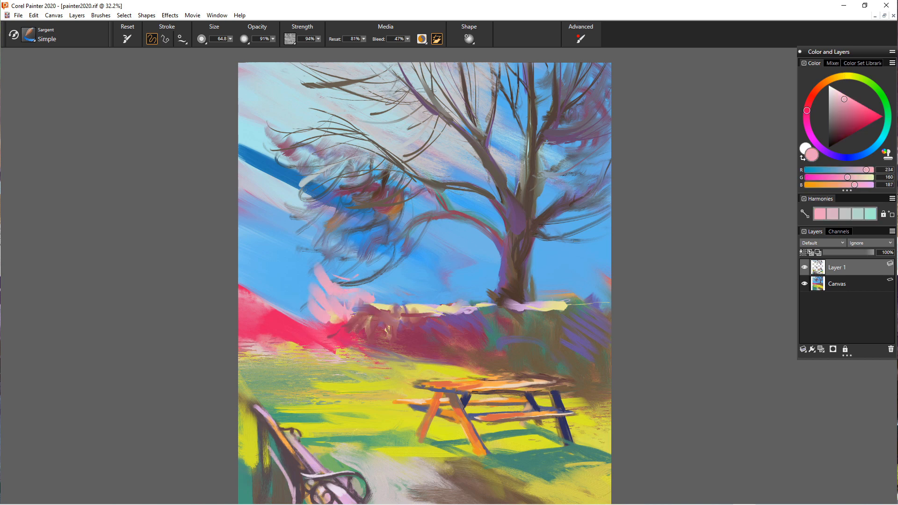
drag(322, 281, 302, 330)
drag(284, 311, 276, 332)
Shade the pink bush's interior with sampled dark crimson strokes
alt+click(370, 330)
mouse_move(357, 304)
mouse_down()
mouse_move(309, 327)
mouse_move(314, 294)
mouse_up()
drag(323, 305, 294, 332)
drag(352, 319, 310, 333)
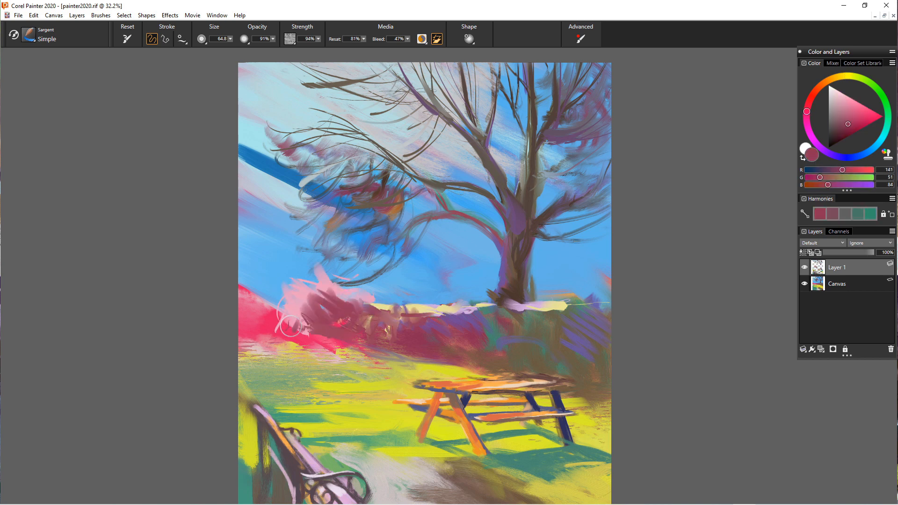
Dab very pale pink highlights on the upper left of the blossoming bush
click(832, 92)
drag(310, 279, 277, 300)
drag(306, 291, 281, 305)
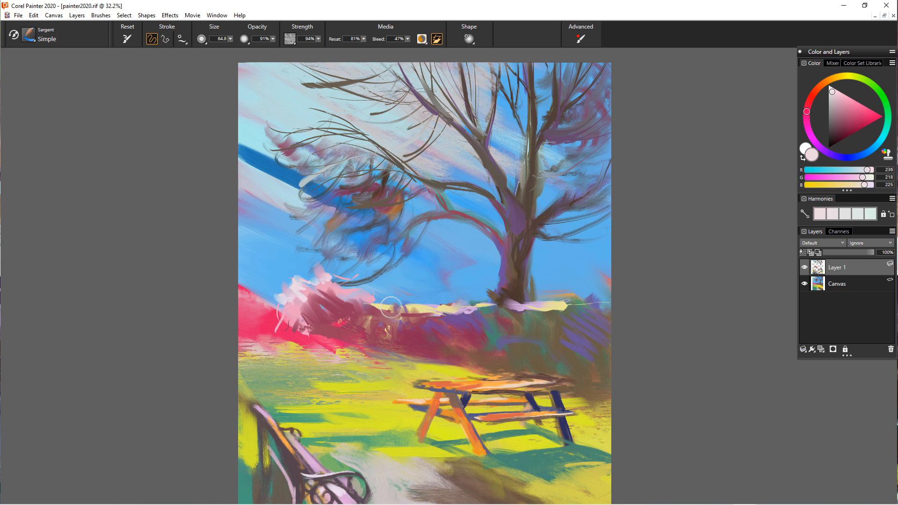
drag(327, 287, 309, 304)
Block in leafy foliage with sampled teal green along the painting's left edge above the bench
alt+click(312, 440)
mouse_move(242, 231)
mouse_down()
mouse_move(252, 260)
mouse_move(241, 279)
mouse_up()
drag(299, 262, 273, 280)
drag(266, 237, 283, 247)
drag(275, 200, 240, 214)
mouse_move(292, 323)
mouse_down()
mouse_move(242, 345)
mouse_move(243, 372)
mouse_up()
mouse_move(283, 360)
mouse_down()
mouse_move(254, 384)
mouse_move(304, 389)
mouse_move(242, 400)
mouse_up()
Pick a darker green and deepen the left-edge foliage with short leaf strokes from its top down to the bench
click(837, 127)
drag(254, 404, 241, 421)
drag(253, 304, 241, 329)
mouse_move(264, 314)
mouse_down()
mouse_move(245, 345)
mouse_move(286, 356)
mouse_up()
drag(281, 358, 259, 373)
drag(253, 226, 241, 249)
drag(269, 253, 241, 295)
drag(259, 208, 241, 228)
Add sampled crimson and violet accents inside the green foliage along the left edge
alt+click(416, 333)
drag(248, 322, 241, 350)
drag(276, 351, 254, 380)
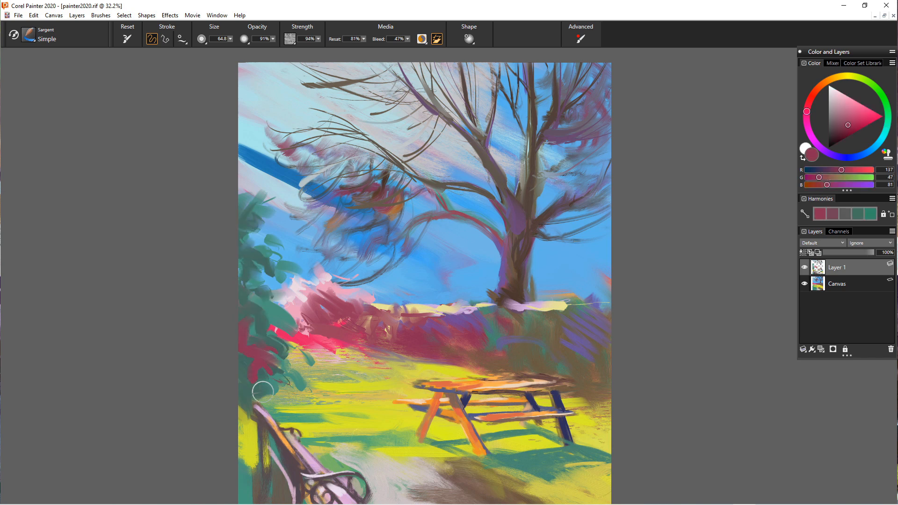
drag(255, 257, 239, 282)
mouse_move(285, 294)
mouse_down()
mouse_move(246, 318)
mouse_move(241, 351)
mouse_up()
alt+click(468, 323)
drag(249, 304, 240, 323)
drag(275, 331, 244, 383)
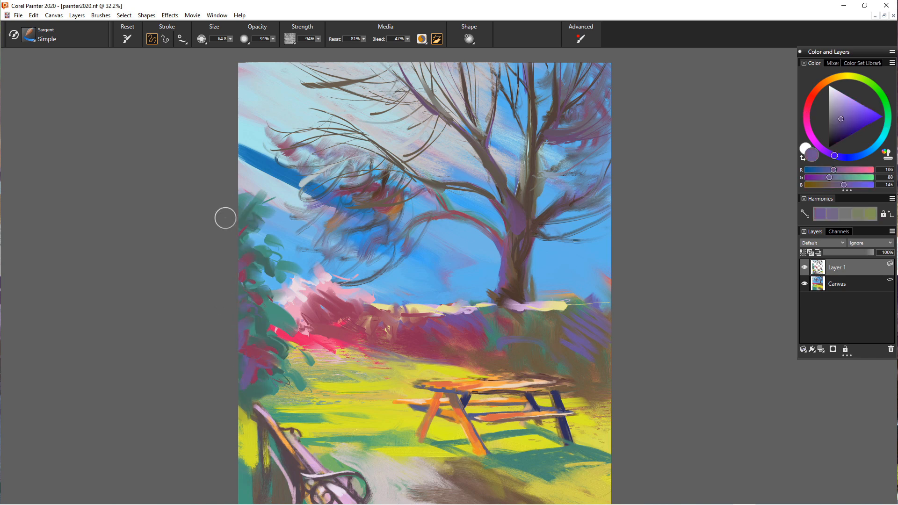
Break up the tree's left foliage cluster with strokes of sampled sky blue
alt+click(412, 211)
drag(395, 185, 365, 213)
mouse_move(388, 224)
mouse_down()
mouse_move(359, 244)
mouse_move(376, 253)
mouse_up()
drag(370, 229, 339, 258)
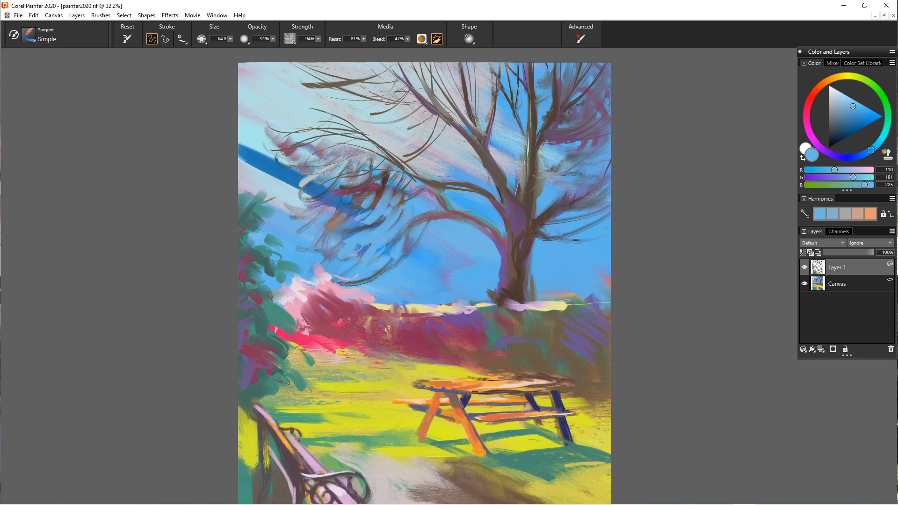
Brush sampled sky blue and light blue-grey strokes diagonally across the foliage cluster on the tree's left side
drag(365, 213, 335, 233)
mouse_move(367, 185)
mouse_down()
mouse_move(329, 220)
mouse_move(323, 214)
mouse_move(378, 218)
mouse_up()
alt+click(292, 174)
alt+click(271, 175)
drag(280, 183, 416, 263)
Switch to the Speckle Grainy Hard Drip brush and sweep broad pale blue diagonal streaks across the sky left of the tree
click(29, 35)
click(152, 207)
drag(359, 228, 412, 256)
click(29, 36)
click(160, 258)
drag(314, 185, 435, 269)
drag(253, 138, 421, 215)
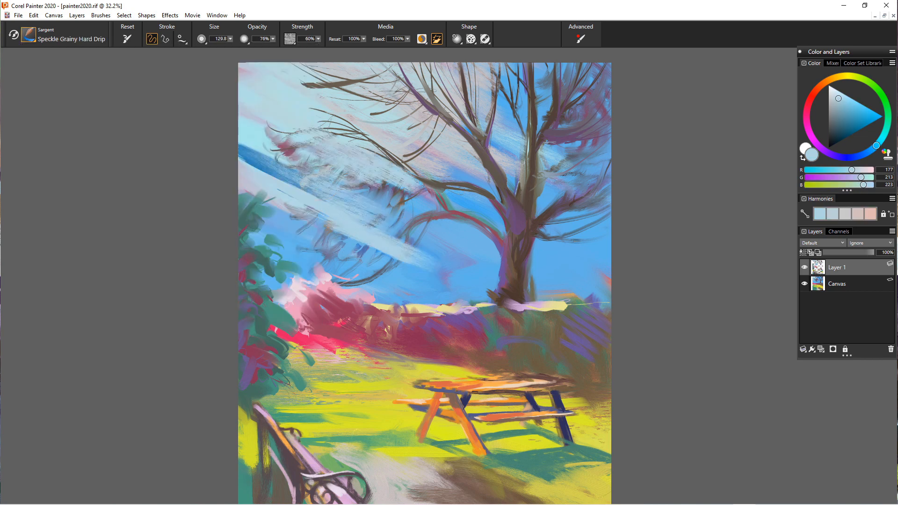
Cover the remaining foliage and lower-left branches with diagonal strokes of pale and sampled sky blue
drag(281, 134, 475, 255)
drag(384, 212, 481, 258)
alt+click(484, 269)
drag(344, 171, 477, 255)
drag(323, 220, 421, 257)
drag(348, 176, 417, 201)
drag(344, 262, 374, 287)
drag(320, 239, 395, 281)
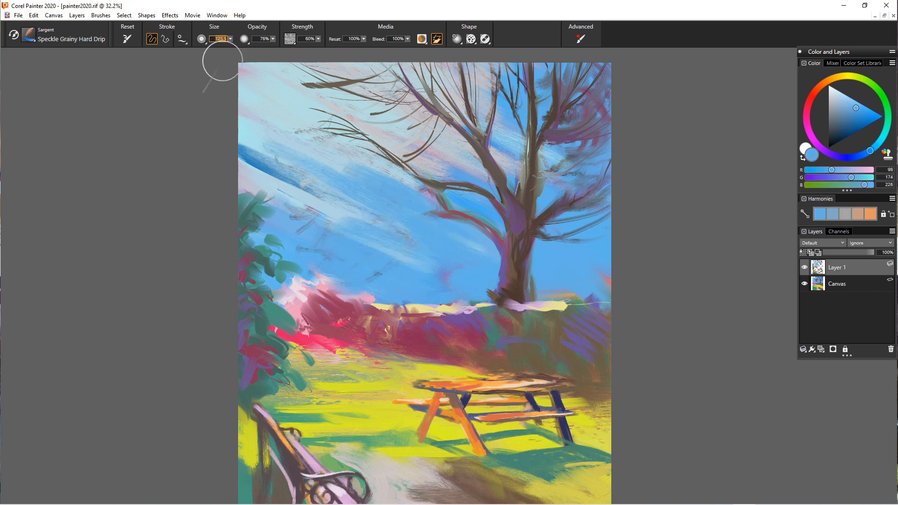
Resize the brush and extend the pink blossom above the crimson hedge with sampled pink
mouse_move(230, 39)
mouse_down()
mouse_move(202, 49)
mouse_move(225, 49)
mouse_up()
alt+click(323, 286)
drag(314, 277, 352, 291)
drag(352, 287, 408, 306)
Sample the dark brown of the bark, shrink the brush to about 82 and repaint the tree's long lower-left branches
alt+click(442, 185)
drag(230, 39, 206, 49)
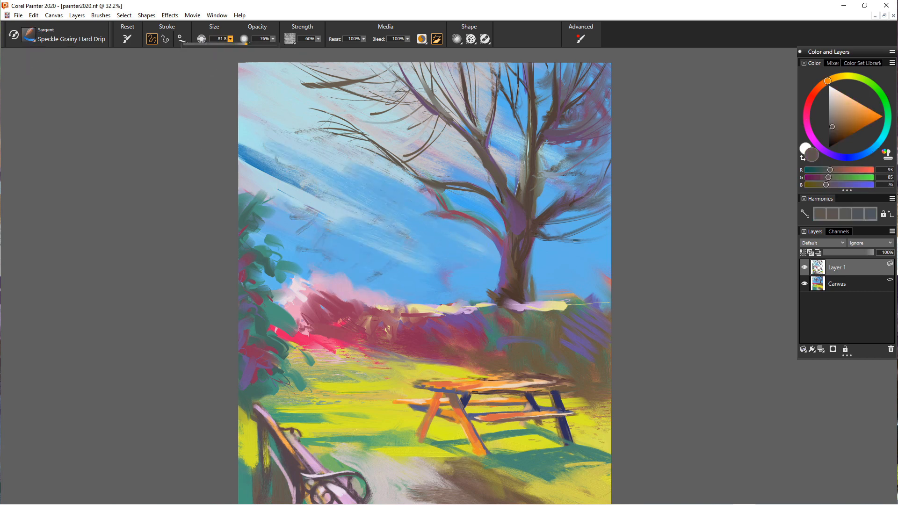
drag(448, 214, 326, 214)
drag(388, 223, 310, 266)
drag(416, 178, 368, 198)
Add thin dark brown twigs fanning out from the tree's left branches with the Sargent Simple brush
click(28, 36)
click(161, 246)
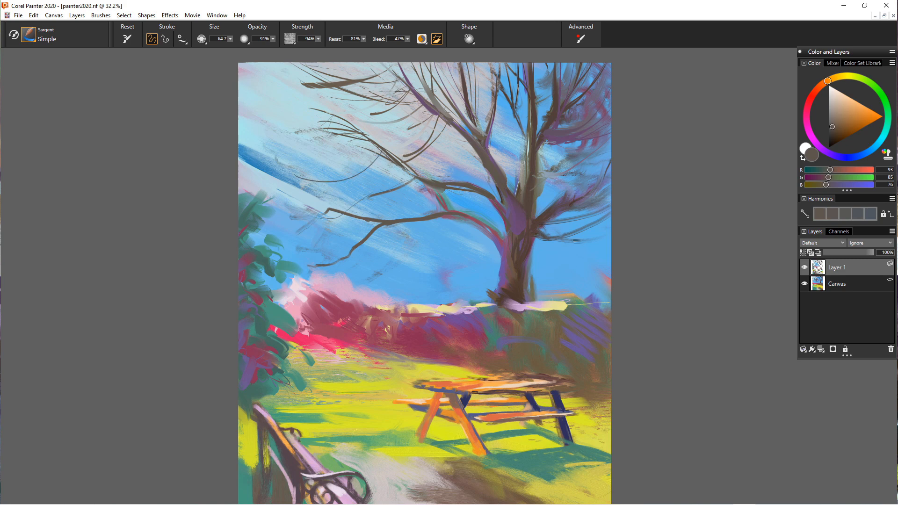
drag(403, 163, 331, 177)
drag(403, 171, 321, 198)
drag(423, 186, 365, 202)
drag(373, 151, 326, 149)
mouse_move(381, 227)
mouse_down()
mouse_move(344, 265)
mouse_move(350, 270)
mouse_up()
drag(399, 223, 392, 270)
mouse_move(334, 211)
mouse_down()
mouse_move(322, 241)
mouse_move(274, 232)
mouse_up()
drag(359, 145, 278, 156)
drag(359, 148, 300, 199)
drag(352, 195, 295, 237)
Sample purple from the trunk and add purple twigs along the tree's left and upper branches
alt+click(516, 220)
drag(376, 176, 293, 207)
drag(359, 146, 305, 179)
drag(390, 162, 374, 209)
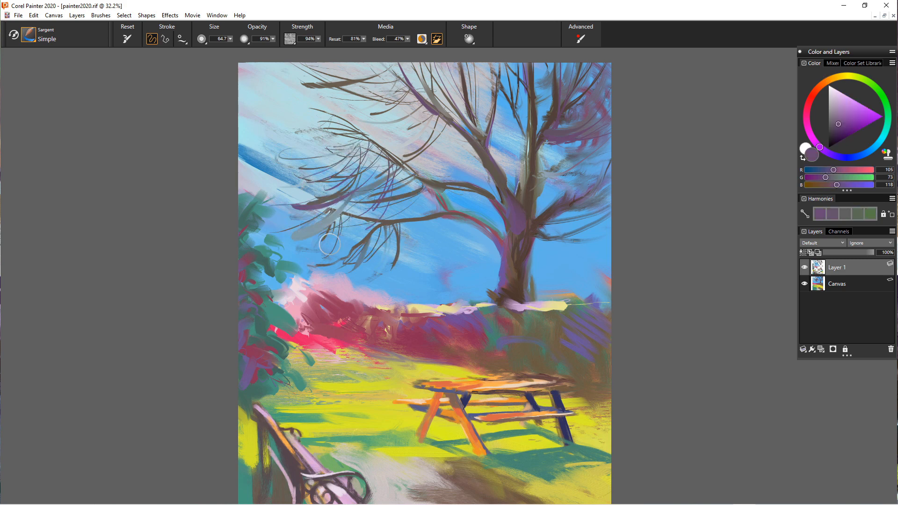
mouse_move(402, 71)
mouse_down()
mouse_move(342, 115)
mouse_move(384, 117)
mouse_up()
drag(391, 153, 348, 149)
drag(441, 125, 397, 141)
drag(459, 134, 411, 164)
drag(343, 63, 266, 86)
drag(580, 144, 532, 152)
Undo the last grey strokes and dab sampled grey-green foliage among the left branches with the Speckle Grainy Hard Drip brush
alt+click(538, 173)
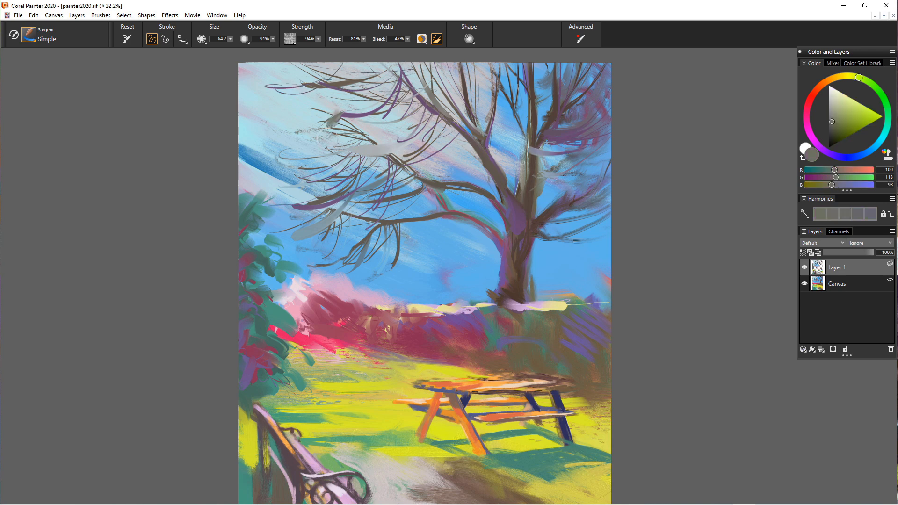
click(29, 35)
click(133, 263)
click(231, 39)
click(246, 48)
key(ctrl+z)
key(ctrl+z)
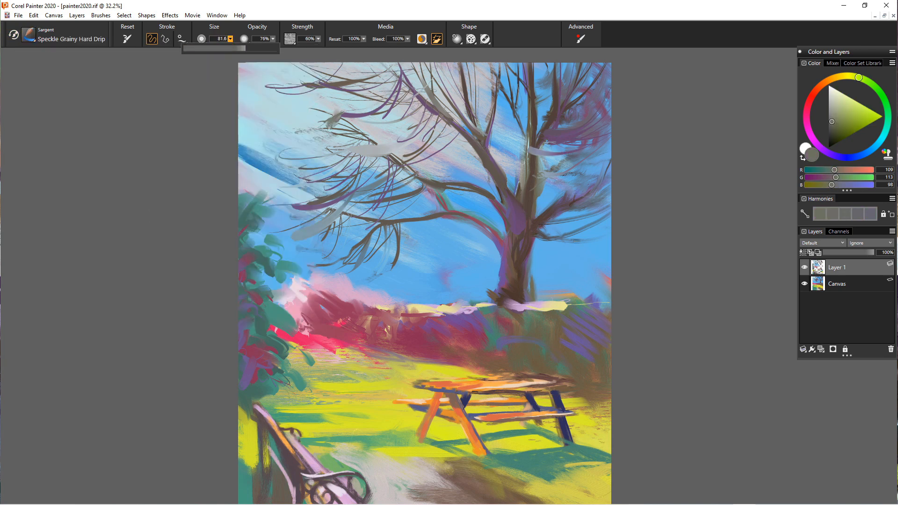
drag(335, 107, 330, 119)
mouse_move(363, 148)
mouse_down()
mouse_move(360, 160)
mouse_move(398, 153)
mouse_up()
Dab sampled muted crimson leaf clusters across the tree's left and upper-left branches
alt+click(342, 309)
mouse_move(329, 157)
mouse_down()
mouse_move(328, 167)
mouse_move(359, 191)
mouse_up()
drag(345, 118, 341, 128)
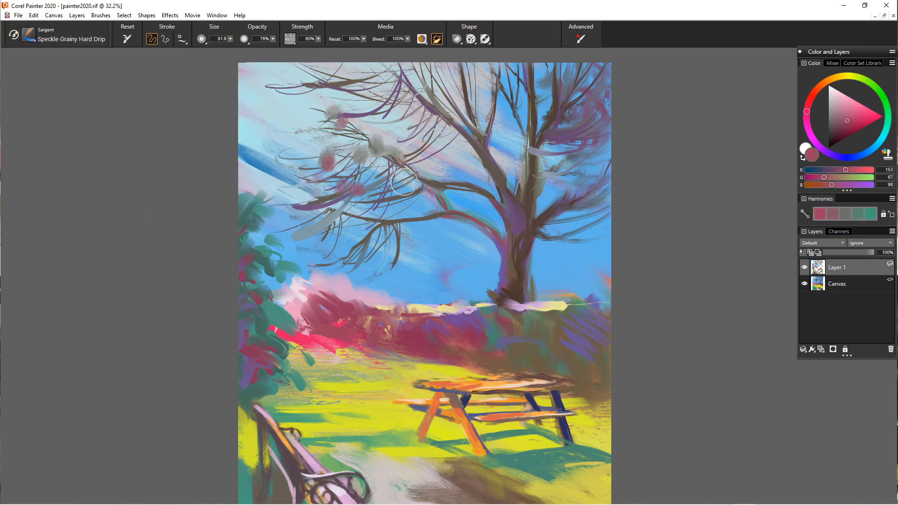
drag(363, 212, 361, 219)
drag(345, 71, 338, 90)
drag(376, 67, 370, 78)
drag(326, 83, 324, 99)
drag(318, 73, 300, 96)
drag(357, 103, 355, 116)
drag(350, 178, 352, 192)
mouse_move(323, 220)
mouse_down()
mouse_move(327, 237)
mouse_move(355, 255)
mouse_up()
drag(300, 124, 284, 149)
drag(309, 126, 323, 159)
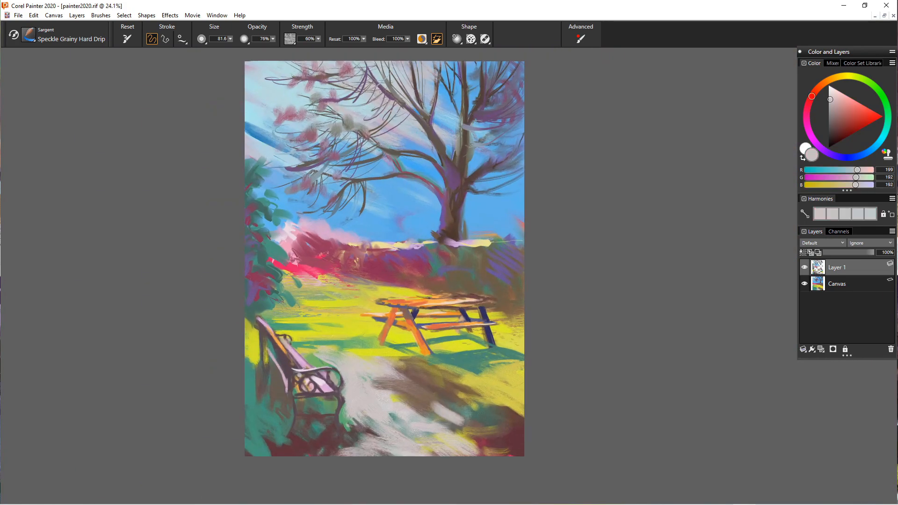
Brush lilac accents onto the sunlit foreground path and sample brown from the hedge
alt+click(409, 439)
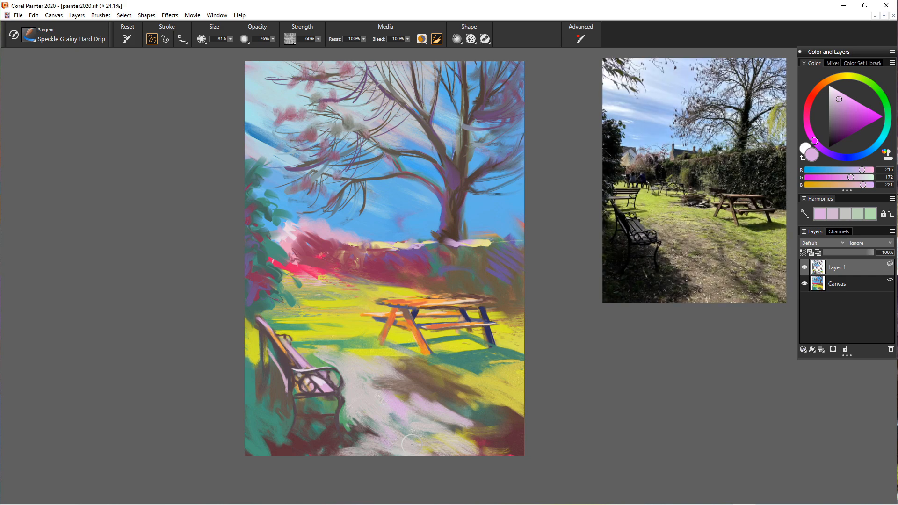
alt+click(410, 281)
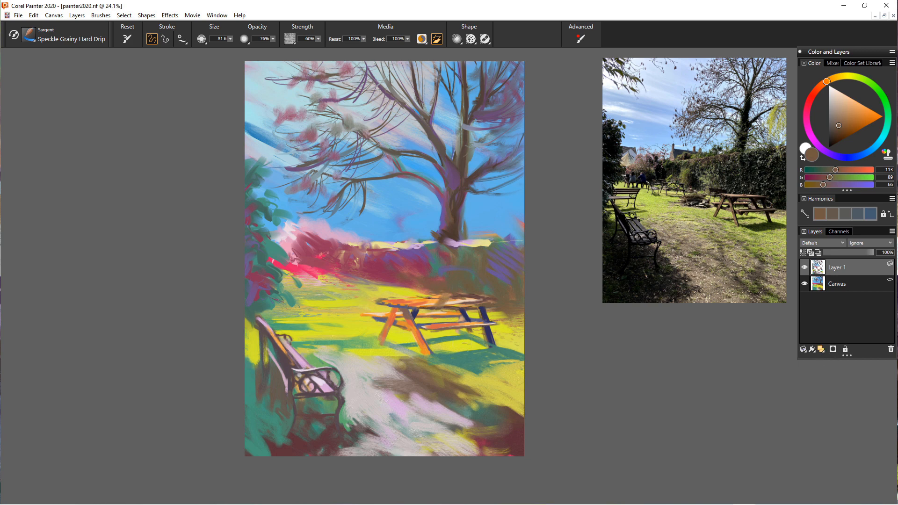
Add a new layer above Layer 1 and choose a dark navy blue (RGB 25, 27, 83)
key(ctrl+shift+n)
key(ctrl+z)
click(821, 349)
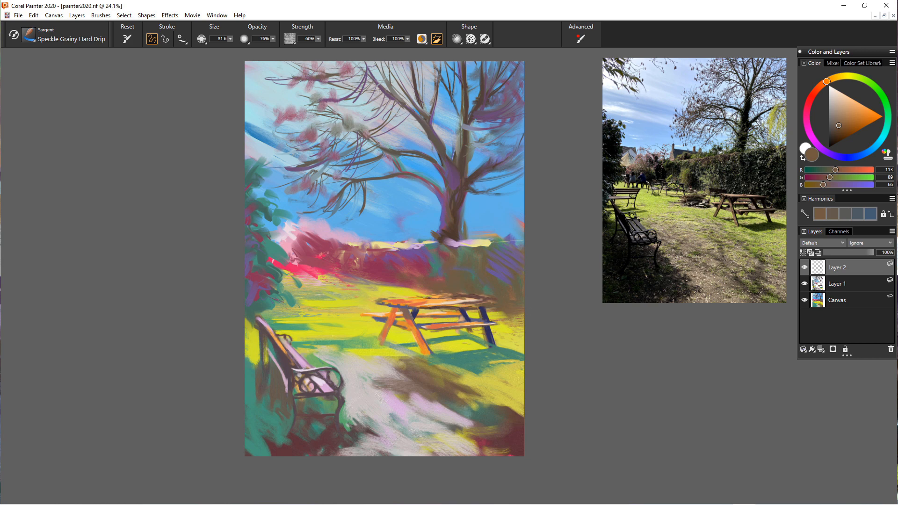
click(848, 158)
mouse_move(841, 124)
mouse_down()
mouse_move(845, 116)
mouse_move(841, 134)
mouse_up()
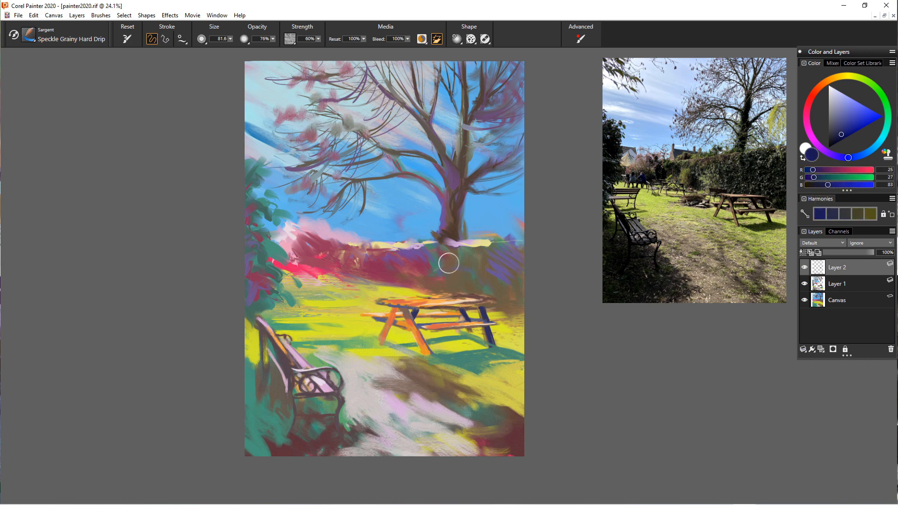
Paint navy strokes down the tree trunk, through the hedge and picnic table, and onto the foreground path
mouse_move(450, 263)
mouse_down()
mouse_move(449, 284)
mouse_move(458, 196)
mouse_move(450, 241)
mouse_up()
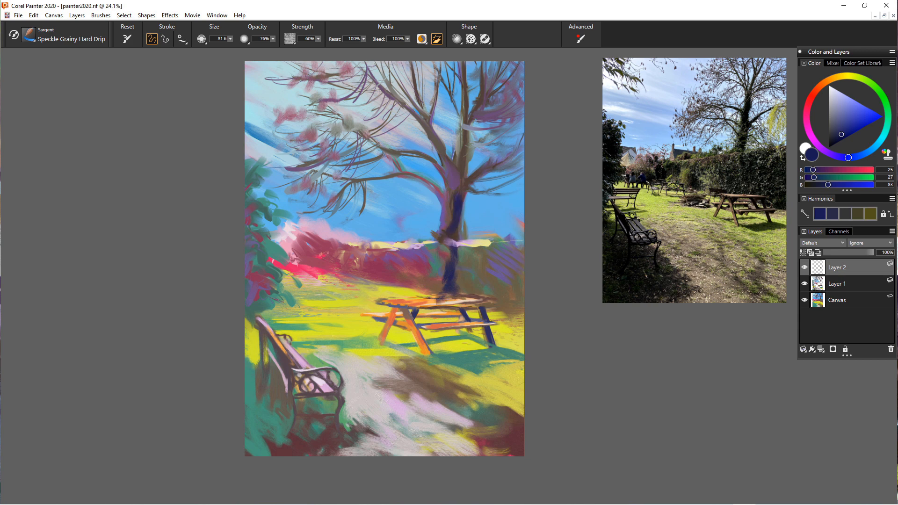
drag(430, 302, 425, 304)
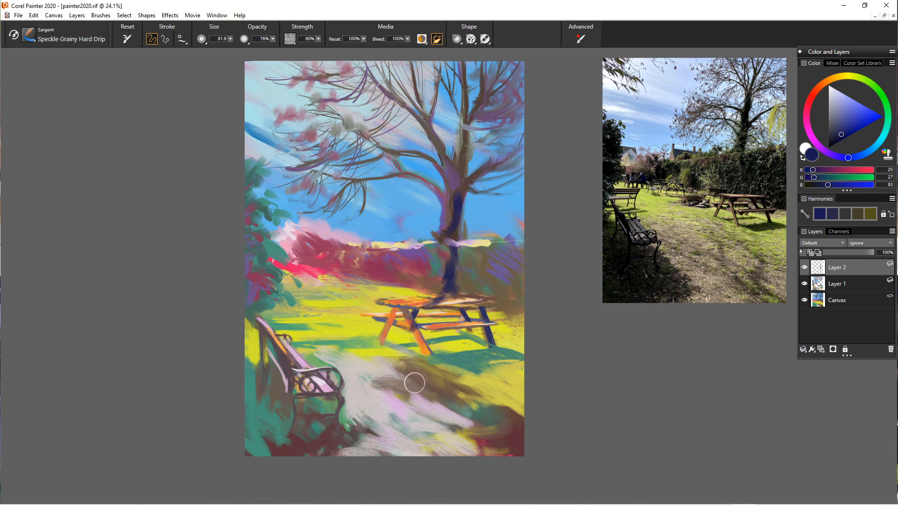
mouse_move(406, 352)
mouse_down()
mouse_move(400, 389)
mouse_move(376, 392)
mouse_move(398, 419)
mouse_move(391, 394)
mouse_move(401, 425)
mouse_up()
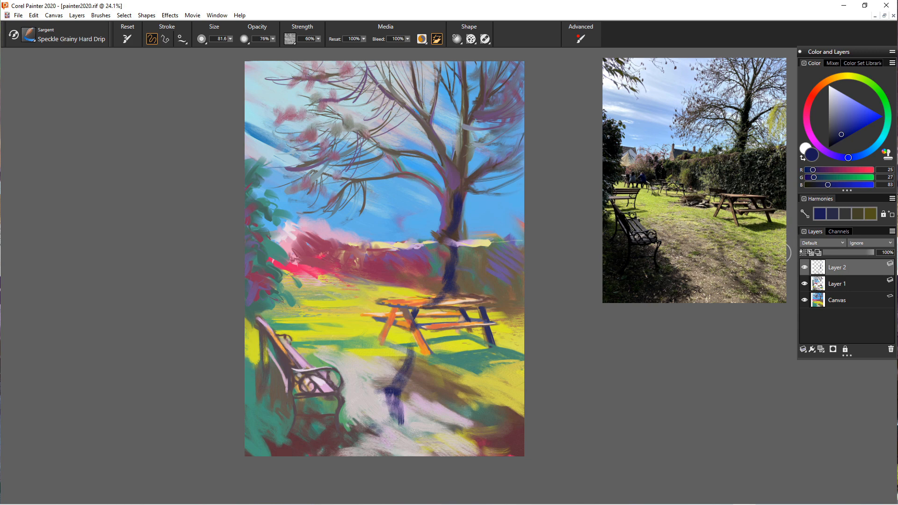
Try the Magic Combine and Multiply blend modes on Layer 2, and set the layer to Overlay
click(823, 243)
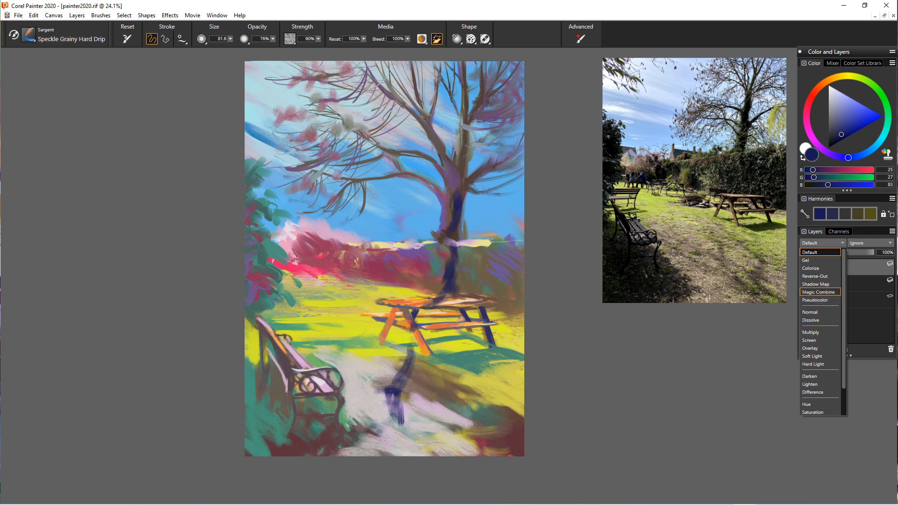
click(818, 292)
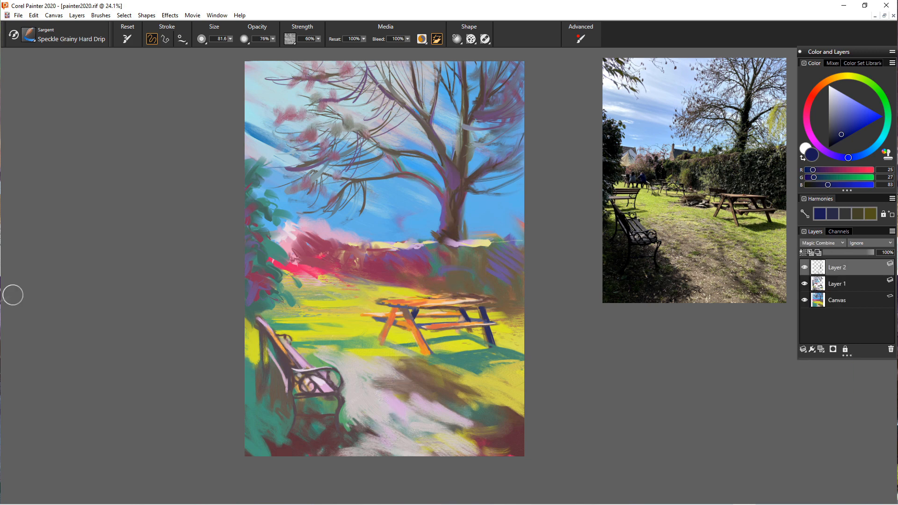
click(822, 243)
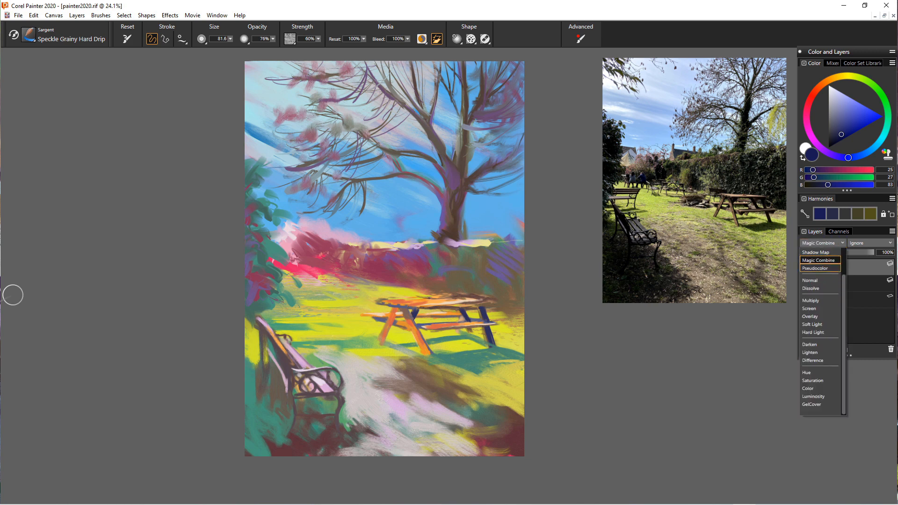
click(819, 300)
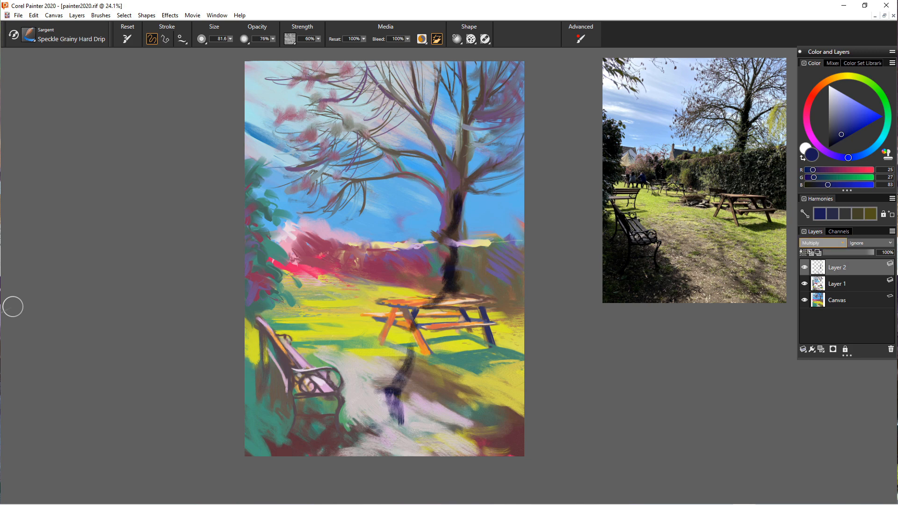
click(822, 243)
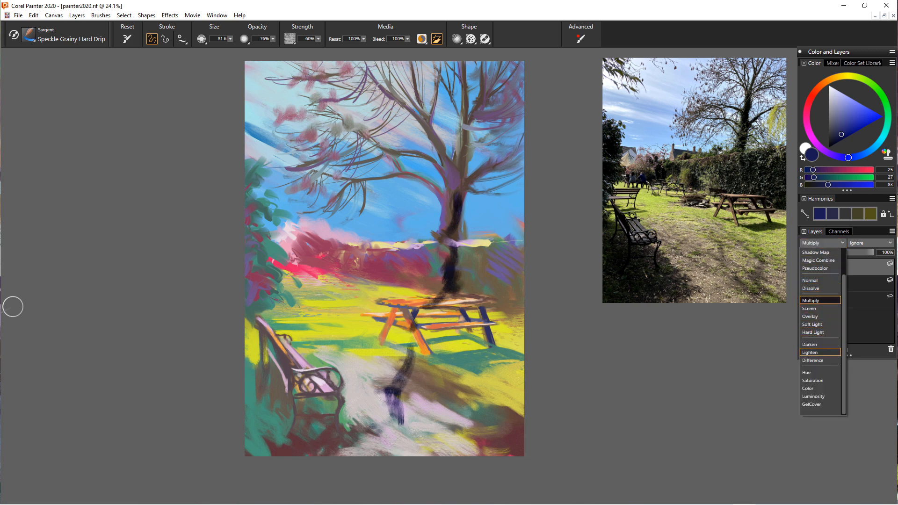
click(810, 316)
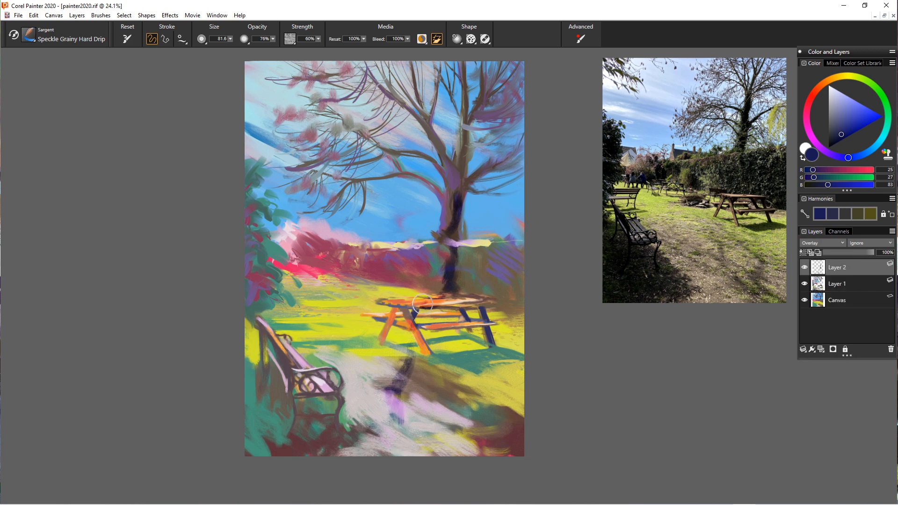
Paint navy shadows over the picnic table's front leg and in two diverging bands down the foreground path
mouse_move(412, 326)
mouse_down()
mouse_move(423, 354)
mouse_move(398, 374)
mouse_up()
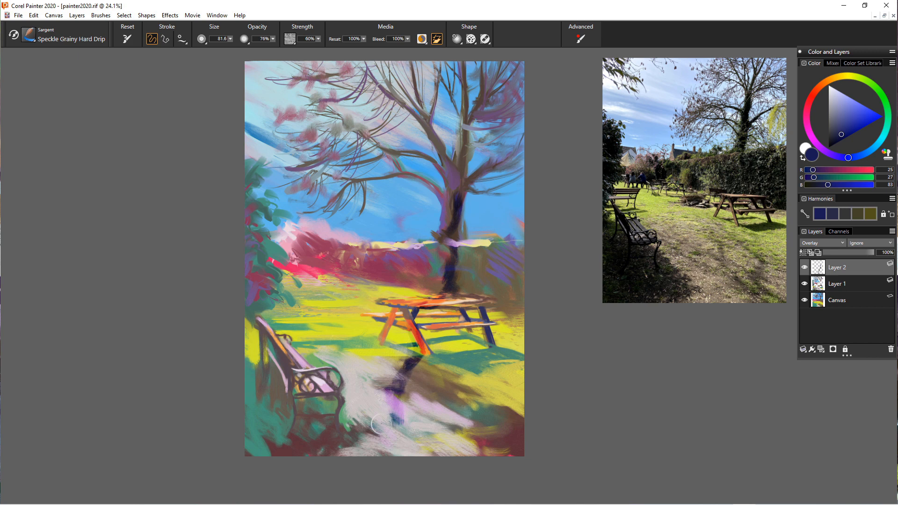
mouse_move(380, 424)
mouse_down()
mouse_move(398, 419)
mouse_move(372, 442)
mouse_move(425, 452)
mouse_up()
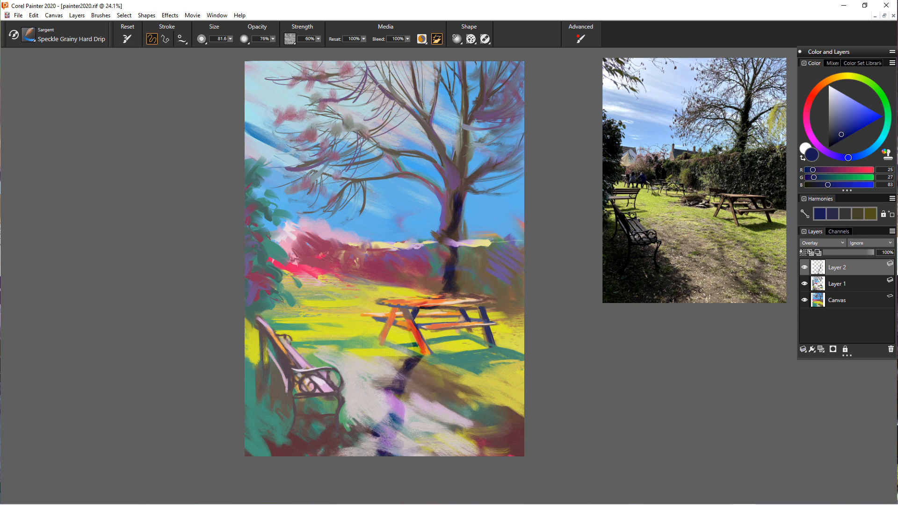
mouse_move(423, 358)
mouse_down()
mouse_move(458, 412)
mouse_move(452, 429)
mouse_move(423, 437)
mouse_move(447, 447)
mouse_move(408, 446)
mouse_up()
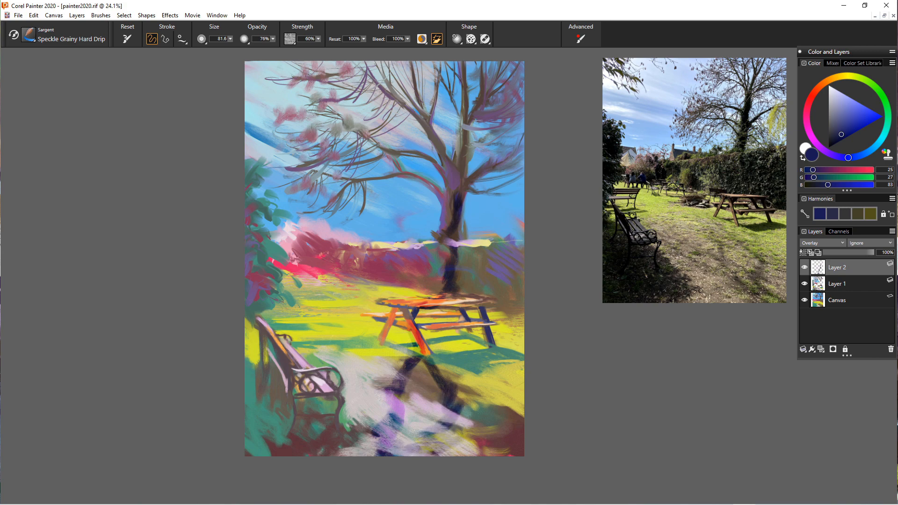
scroll(398, 420, up, 6)
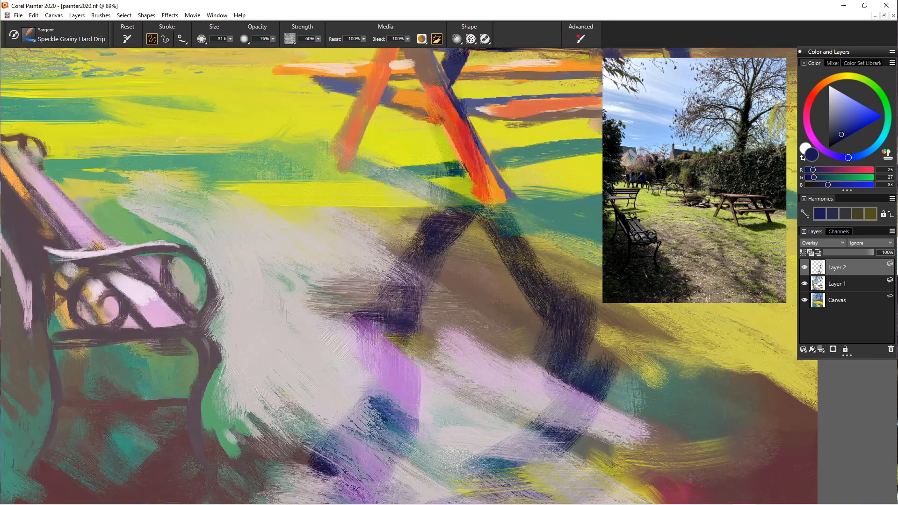
scroll(398, 420, down, 3)
scroll(402, 435, down, 5)
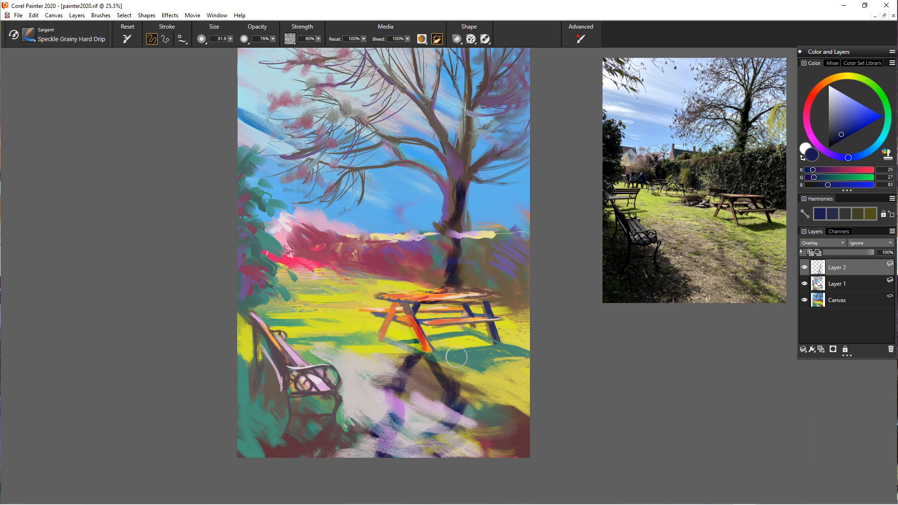
Extend the navy shadows towards the right edge, and add a thin shadow line to the bench with the brush at 20.3
mouse_move(453, 352)
mouse_down()
mouse_move(465, 387)
mouse_move(483, 393)
mouse_move(457, 413)
mouse_move(517, 409)
mouse_up()
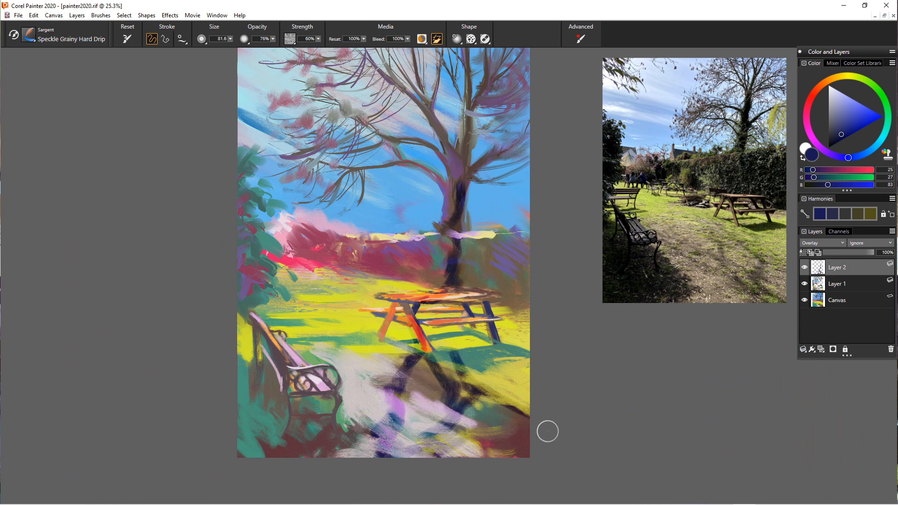
drag(408, 360, 380, 368)
click(230, 39)
drag(246, 49, 227, 49)
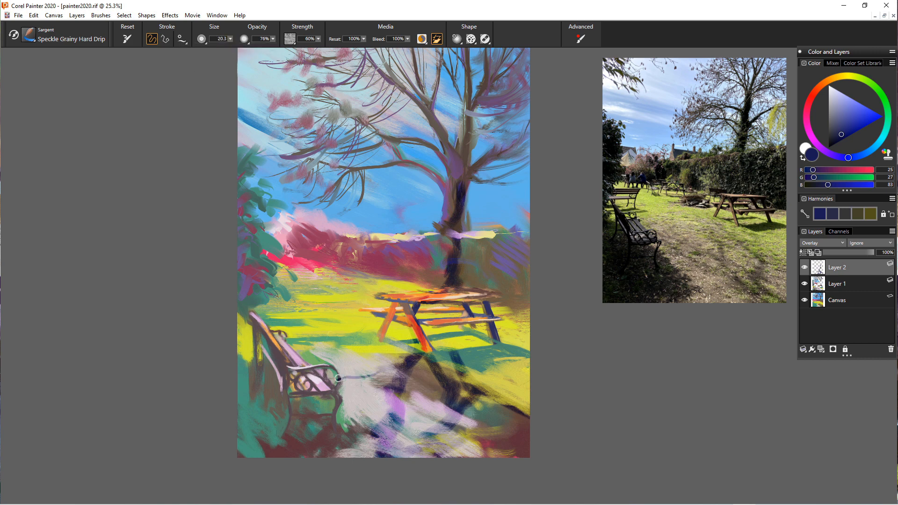
drag(407, 351, 372, 374)
Set the brush size to 71.5 and paint wider navy shadow strokes across the path towards the bench's base
click(230, 38)
drag(227, 48, 243, 48)
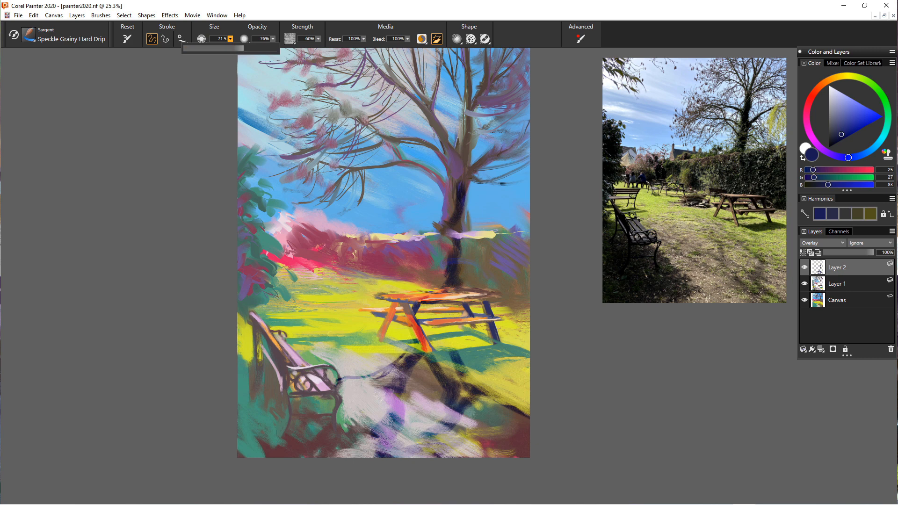
click(408, 360)
mouse_move(392, 376)
mouse_down()
mouse_move(359, 380)
mouse_move(360, 402)
mouse_move(335, 426)
mouse_up()
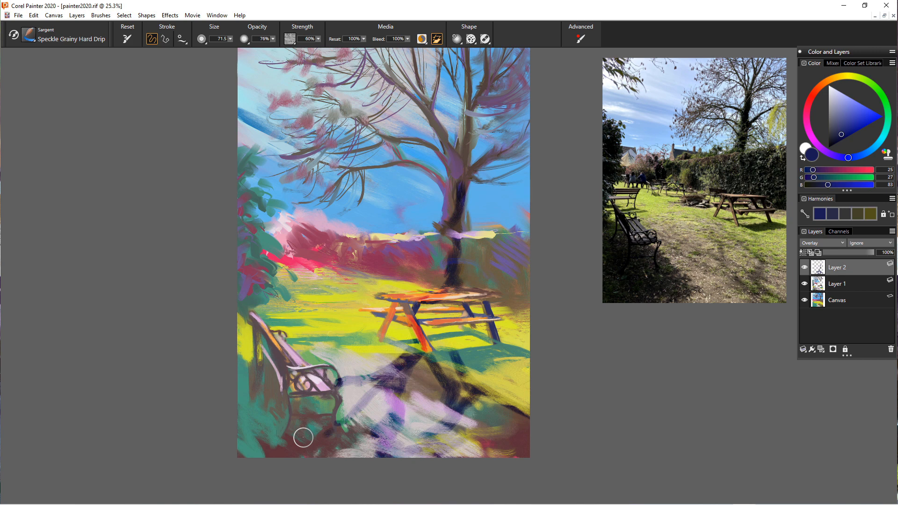
Brighten the path between the shadows with sampled pale grey strokes, undoing one stroke, and sample a khaki yellow beside the path
alt+click(363, 366)
drag(363, 377, 376, 373)
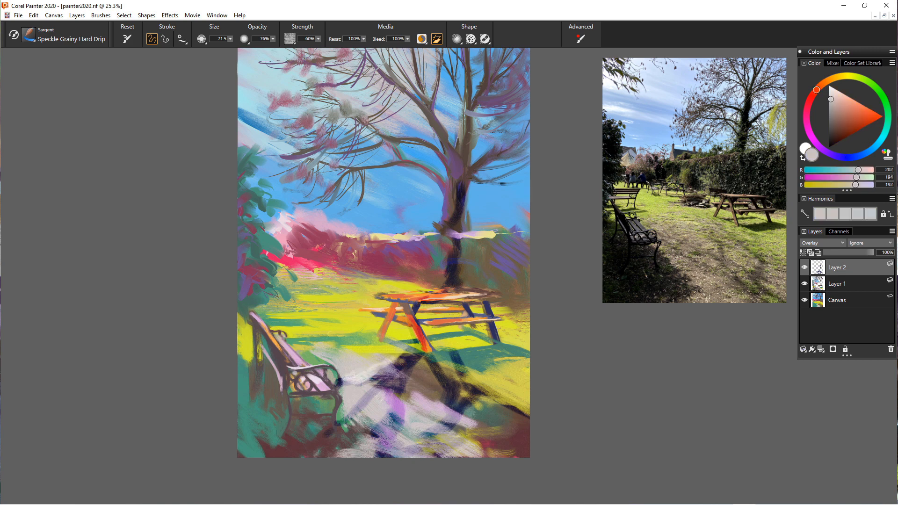
mouse_move(374, 380)
mouse_down()
mouse_move(393, 369)
mouse_move(362, 407)
mouse_up()
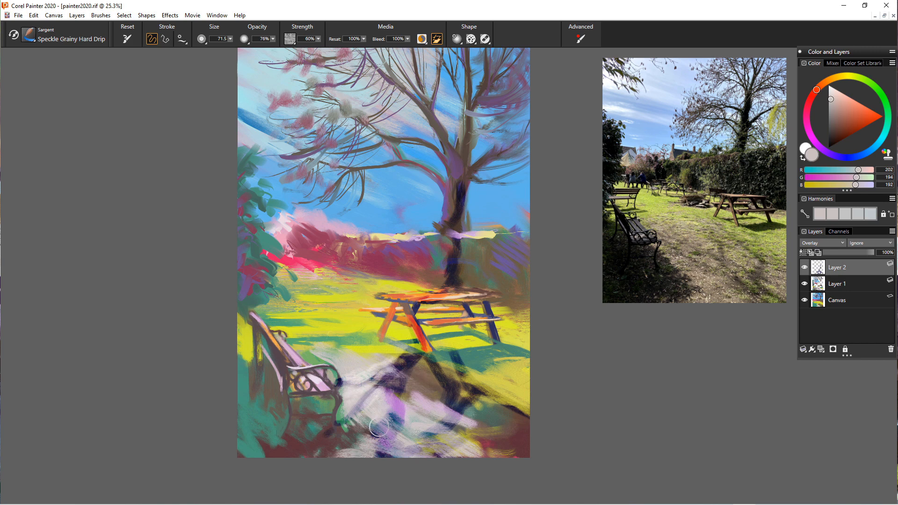
drag(387, 392, 391, 411)
key(ctrl+z)
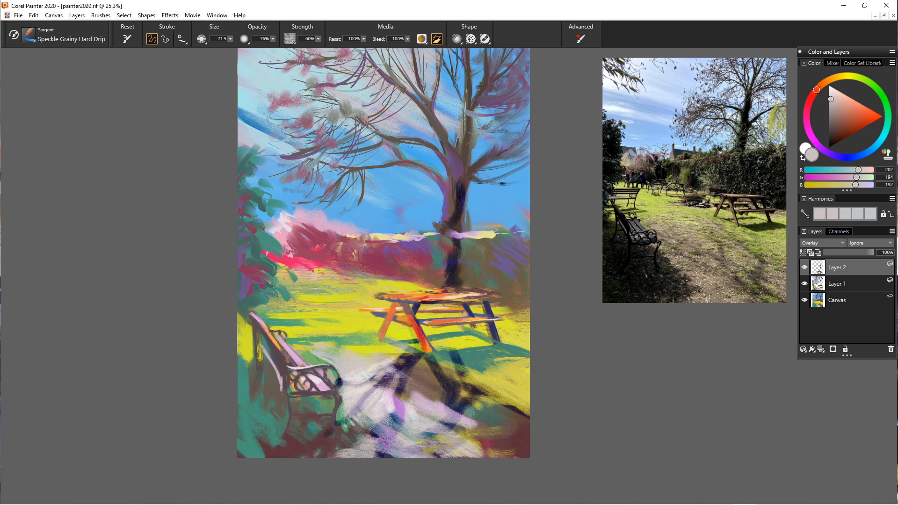
mouse_move(401, 394)
mouse_down()
mouse_move(458, 400)
mouse_move(460, 410)
mouse_up()
alt+click(471, 382)
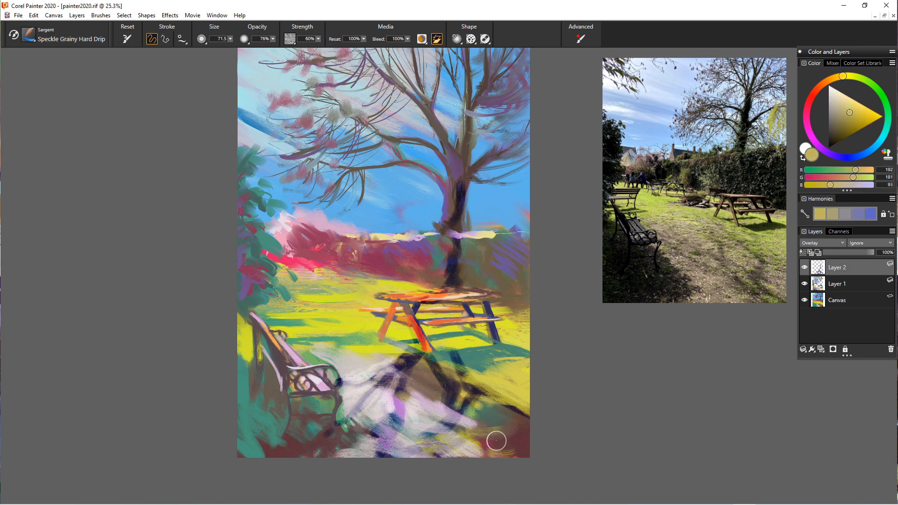
Select Layer 1, set the brush size to 14.1 and sketch a second picnic table in sampled navy on the lawn behind the first
alt+click(443, 285)
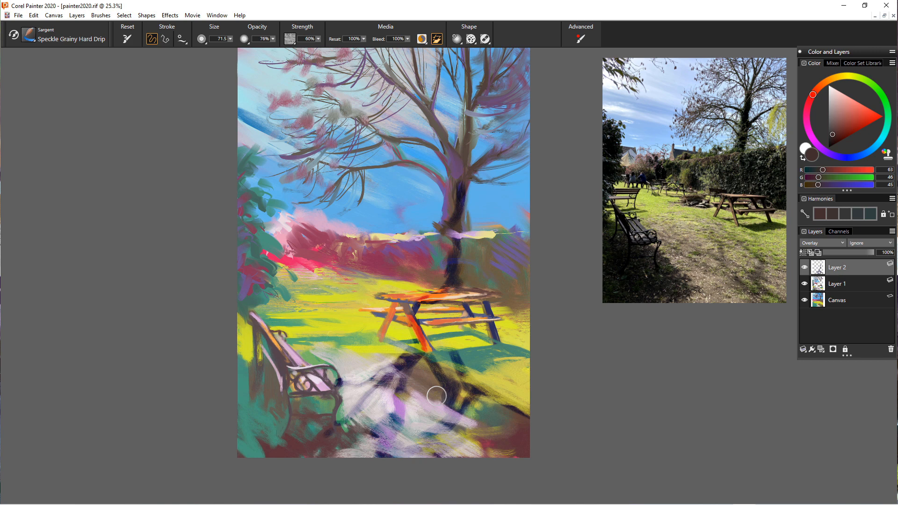
click(837, 284)
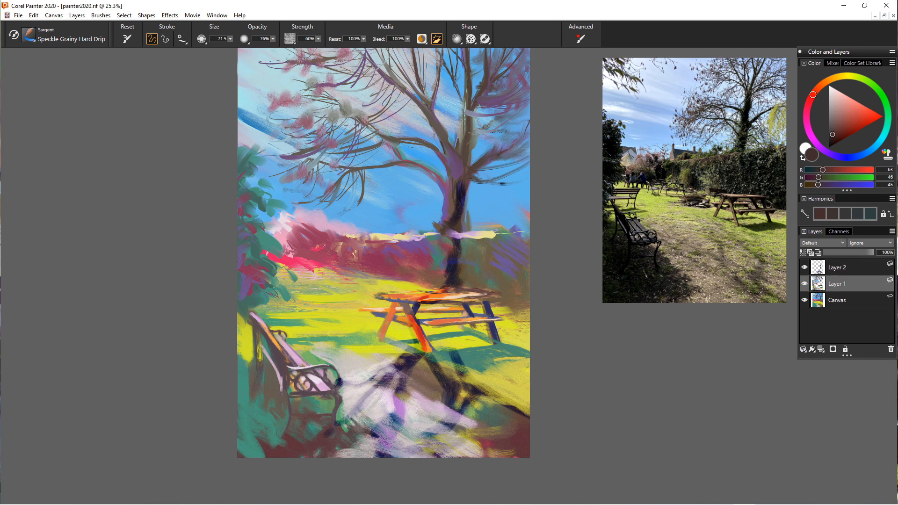
alt+click(393, 320)
click(230, 38)
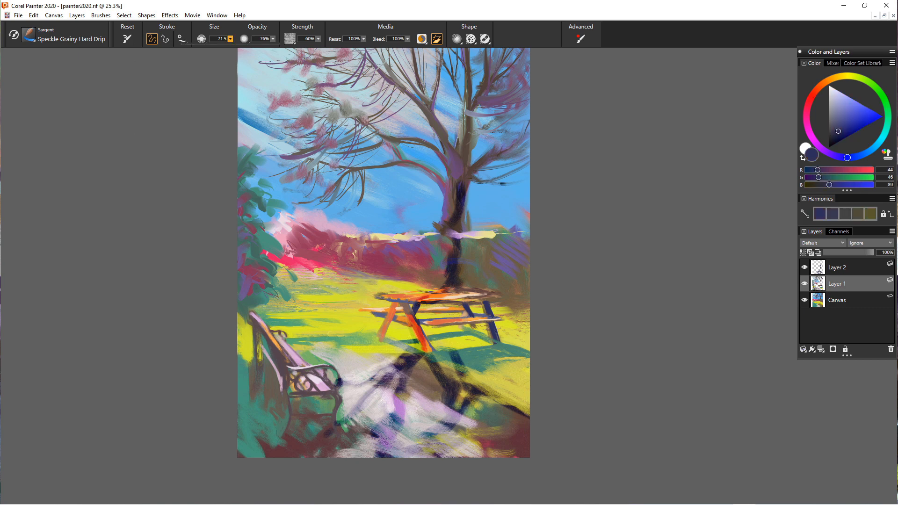
click(209, 49)
mouse_move(357, 281)
mouse_down()
mouse_move(392, 280)
mouse_move(315, 278)
mouse_up()
mouse_move(330, 280)
mouse_down()
mouse_move(319, 301)
mouse_move(385, 279)
mouse_move(388, 291)
mouse_up()
Fill the distant table's top with cream and its bench planks with orange, then restate its edge in navy
alt+click(456, 295)
alt+click(417, 329)
alt+click(423, 297)
mouse_move(308, 288)
mouse_down()
mouse_move(366, 288)
mouse_move(321, 299)
mouse_up()
alt+click(328, 302)
alt+click(331, 282)
scroll(334, 306, up, 5)
mouse_move(463, 263)
mouse_down()
mouse_move(366, 267)
mouse_move(283, 255)
mouse_up()
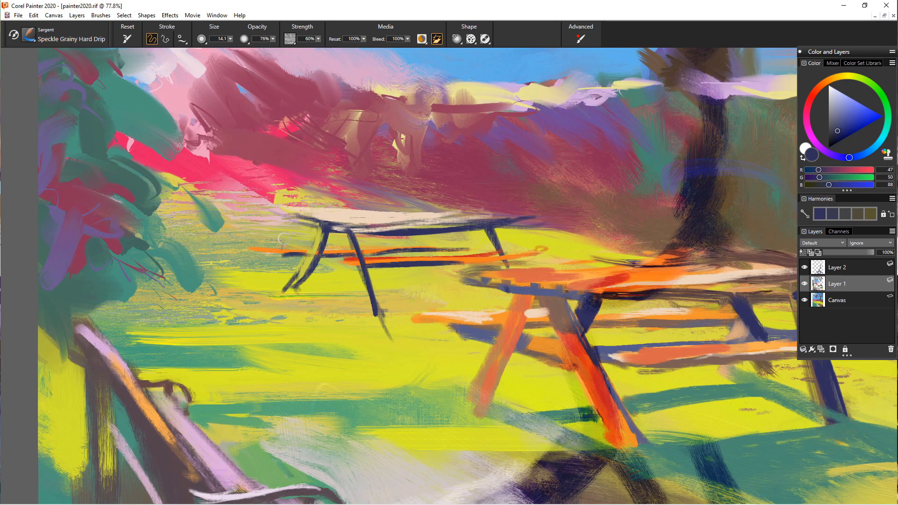
Add navy cross-struts and legs under the distant table and a cream highlight along its bench plank
drag(297, 222, 366, 230)
drag(441, 233, 505, 257)
drag(381, 236, 323, 267)
alt+click(374, 217)
drag(273, 248, 517, 255)
Paint sampled green shadow strokes on the grass beneath the distant table
alt+click(380, 310)
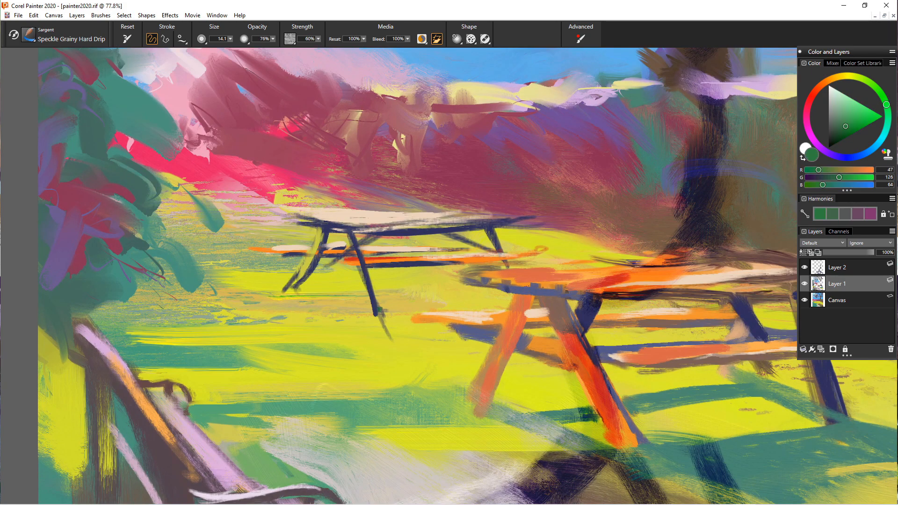
drag(381, 309, 456, 339)
mouse_move(296, 289)
mouse_down()
mouse_move(376, 307)
mouse_move(481, 288)
mouse_up()
drag(392, 299, 487, 320)
drag(409, 313, 510, 302)
drag(382, 315, 413, 330)
scroll(339, 327, down, 6)
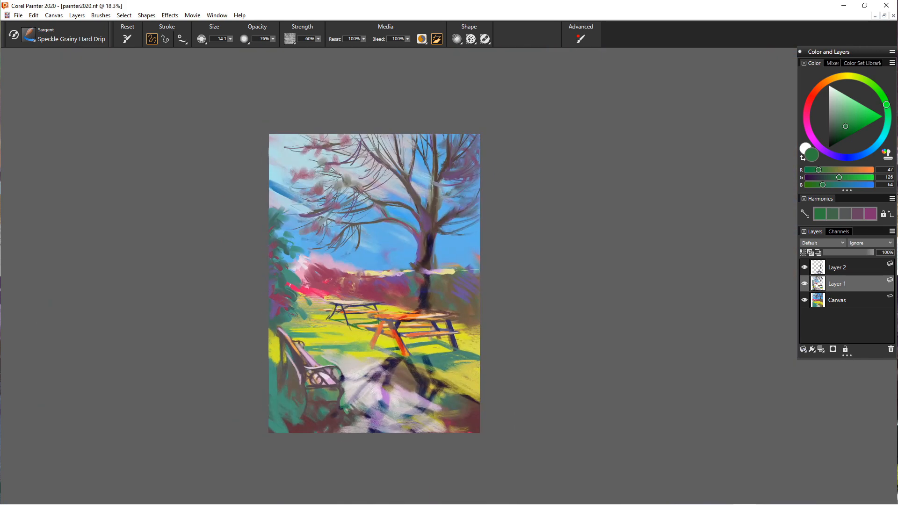
Refine the distant table with sampled orange strokes on its top and reinforced navy legs
scroll(327, 327, up, 4)
alt+click(347, 281)
mouse_move(339, 255)
mouse_down()
mouse_move(467, 256)
mouse_move(419, 262)
mouse_up()
alt+click(370, 279)
alt+click(486, 276)
mouse_move(425, 265)
mouse_down()
mouse_move(385, 276)
mouse_move(448, 278)
mouse_up()
alt+click(402, 256)
mouse_move(347, 255)
mouse_down()
mouse_move(391, 265)
mouse_move(368, 287)
mouse_up()
drag(354, 254, 339, 285)
alt+click(379, 285)
scroll(356, 310, down, 5)
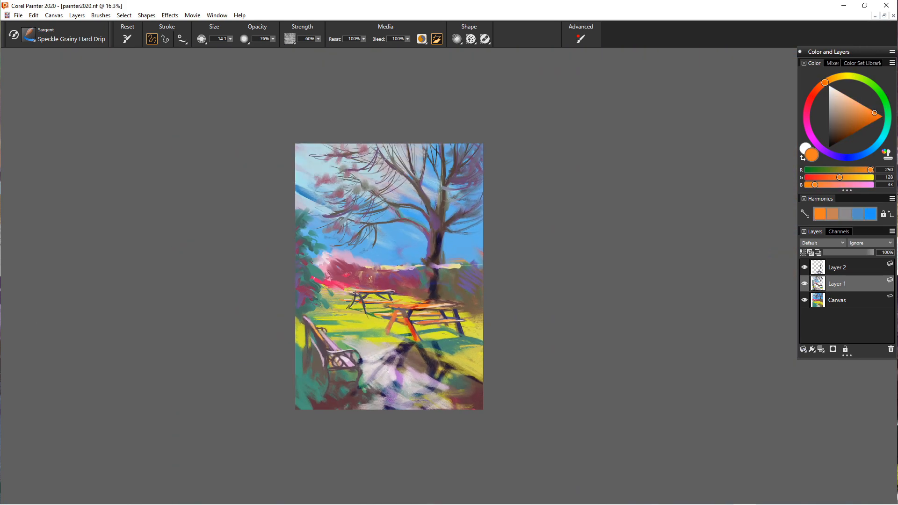
Create a new layer and paint a dark navy silhouette of a person seated behind the front picnic table
scroll(374, 308, up, 3)
key(ctrl+shift+n)
alt+click(397, 267)
mouse_move(443, 257)
mouse_down()
mouse_move(429, 288)
mouse_move(447, 292)
mouse_move(436, 326)
mouse_up()
drag(417, 306, 415, 320)
drag(432, 339, 434, 357)
drag(448, 268, 457, 292)
drag(439, 340, 438, 357)
Paint a second navy silhouette facing the first, seated on the near bench with legs below the plank
drag(472, 257, 477, 269)
mouse_move(480, 269)
mouse_down()
mouse_move(499, 290)
mouse_move(465, 297)
mouse_up()
mouse_move(484, 309)
mouse_down()
mouse_move(501, 318)
mouse_move(473, 323)
mouse_up()
mouse_move(478, 313)
mouse_down()
mouse_move(468, 330)
mouse_move(498, 362)
mouse_up()
drag(487, 315, 473, 329)
Paint the faces of both seated figures in pale peach and brown skin tones
click(821, 85)
click(838, 97)
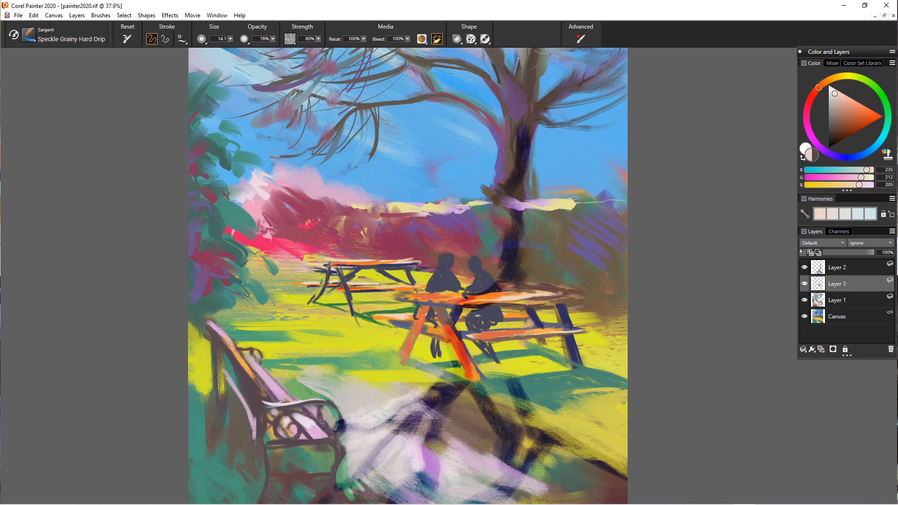
click(843, 102)
mouse_move(448, 257)
mouse_down()
mouse_move(446, 271)
mouse_move(473, 272)
mouse_up()
click(823, 84)
drag(476, 260, 495, 290)
Paint the right figure's shirt light blue, rework the navy trousers and touch up the grass beneath the table
click(871, 214)
click(840, 106)
mouse_move(490, 282)
mouse_down()
mouse_move(471, 293)
mouse_move(478, 313)
mouse_move(501, 327)
mouse_move(475, 329)
mouse_up()
alt+click(485, 321)
drag(477, 340, 491, 354)
alt+click(512, 368)
drag(437, 356, 465, 375)
drag(501, 361, 536, 374)
Warm both figures' faces with saturated orange strokes
alt+click(431, 297)
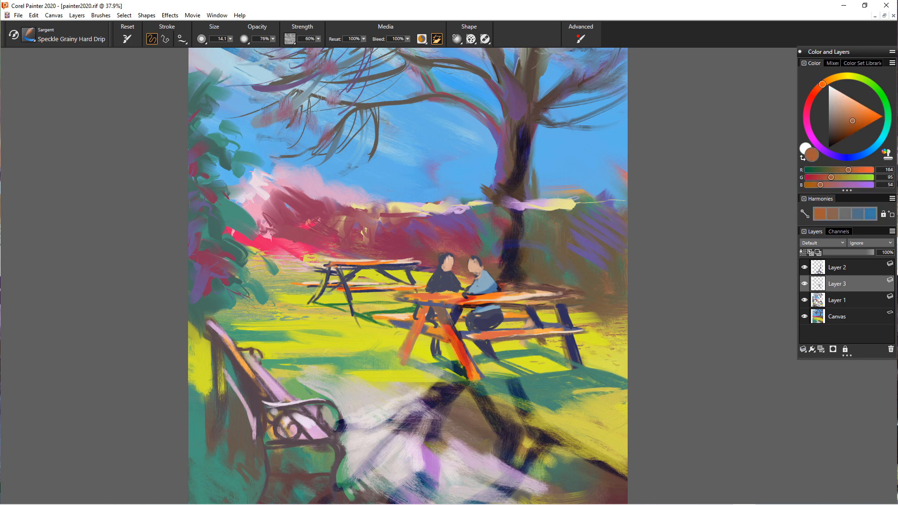
click(856, 107)
mouse_move(446, 256)
mouse_down()
mouse_move(445, 272)
mouse_move(478, 276)
mouse_move(484, 266)
mouse_up()
click(865, 114)
alt+click(477, 260)
Give the right figure pale cream hair and refine the head and shoulders with sampled colours
alt+click(569, 204)
click(837, 92)
mouse_move(479, 260)
mouse_down()
mouse_move(477, 289)
mouse_move(497, 279)
mouse_move(478, 288)
mouse_move(479, 274)
mouse_move(503, 294)
mouse_up()
alt+click(473, 270)
alt+click(494, 260)
alt+click(482, 276)
alt+click(489, 283)
alt+click(474, 269)
alt+click(488, 268)
alt+click(477, 261)
alt+click(473, 270)
alt+click(497, 273)
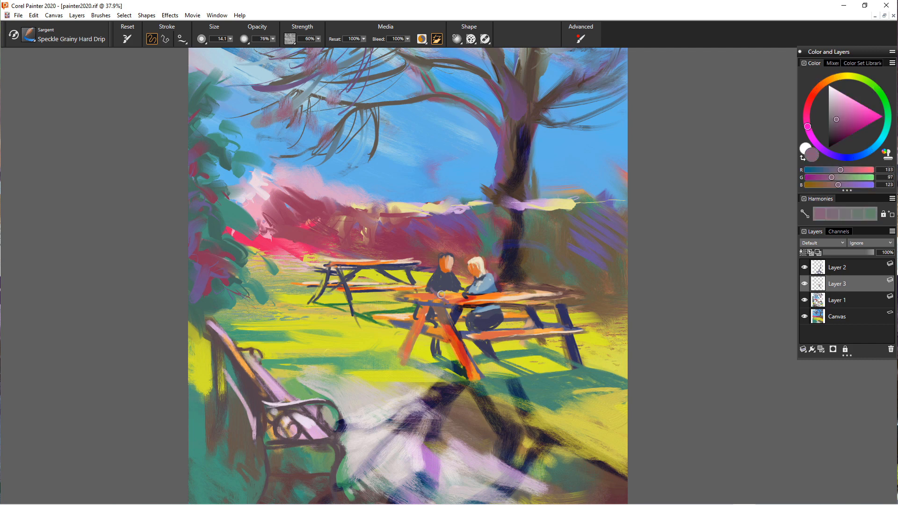
Paint an amber beer glass with white foam on the table between the two figures
alt+click(444, 282)
drag(434, 285, 448, 299)
mouse_move(442, 292)
mouse_down()
mouse_move(456, 296)
mouse_move(451, 303)
mouse_up()
click(831, 91)
alt+click(456, 298)
alt+click(456, 296)
click(863, 120)
alt+click(455, 295)
alt+click(450, 302)
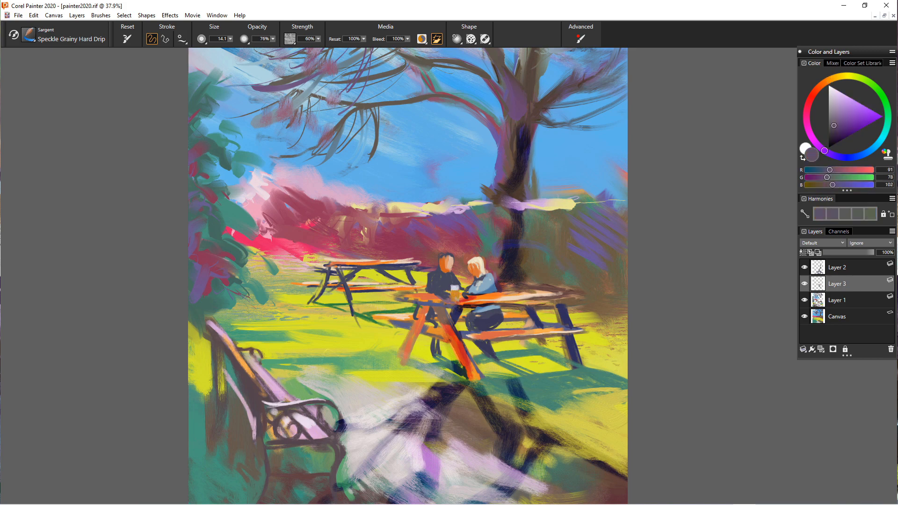
Shape the blonde figure's face and the other figure's dark hair with sampled colours
scroll(456, 306, up, 5)
alt+click(513, 208)
mouse_move(515, 189)
mouse_down()
mouse_move(520, 224)
mouse_move(506, 217)
mouse_up()
alt+click(439, 182)
mouse_move(423, 179)
mouse_down()
mouse_move(434, 203)
mouse_move(445, 167)
mouse_up()
alt+click(410, 217)
alt+click(398, 187)
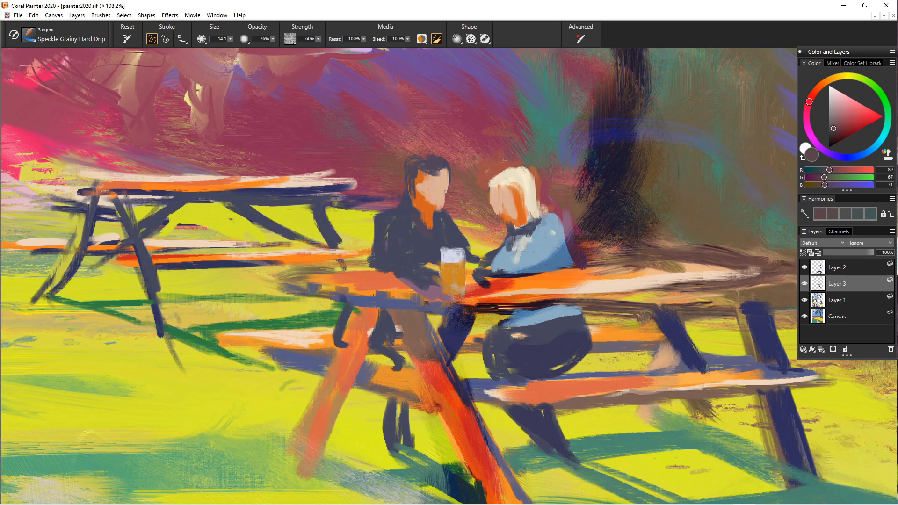
Add pink skin tones to the cheeks and necks of both figures
click(846, 106)
drag(417, 198, 430, 228)
drag(422, 176, 423, 203)
drag(515, 197, 517, 261)
Model the blonde figure's shirt and forearm with sampled blue strokes reaching towards the beer glass
alt+click(538, 232)
mouse_move(555, 246)
mouse_down()
mouse_move(541, 280)
mouse_move(498, 281)
mouse_up()
drag(537, 278, 471, 278)
Reshape the blonde figure's navy trousers and extend the light blue shirt hem below the tabletop
alt+click(573, 339)
alt+click(563, 347)
drag(576, 343, 534, 361)
alt+click(552, 317)
mouse_move(579, 316)
mouse_down()
mouse_move(510, 337)
mouse_move(517, 328)
mouse_up()
alt+click(539, 279)
alt+click(552, 317)
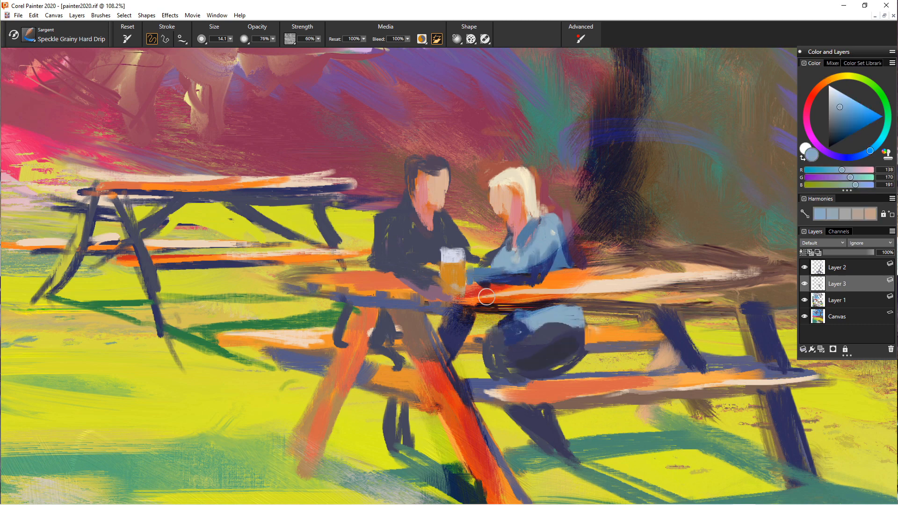
Fill out the dark-haired figure's legs under the table with sampled navy and green strokes
mouse_move(399, 357)
mouse_down()
mouse_move(386, 330)
mouse_move(409, 368)
mouse_up()
alt+click(387, 319)
drag(411, 408, 406, 461)
alt+click(412, 464)
drag(394, 421, 412, 453)
Paint a second beer glass in reddish amber with pale foam beside the blonde figure
alt+click(447, 279)
mouse_move(580, 247)
mouse_down()
mouse_move(579, 276)
mouse_move(584, 239)
mouse_up()
alt+click(453, 255)
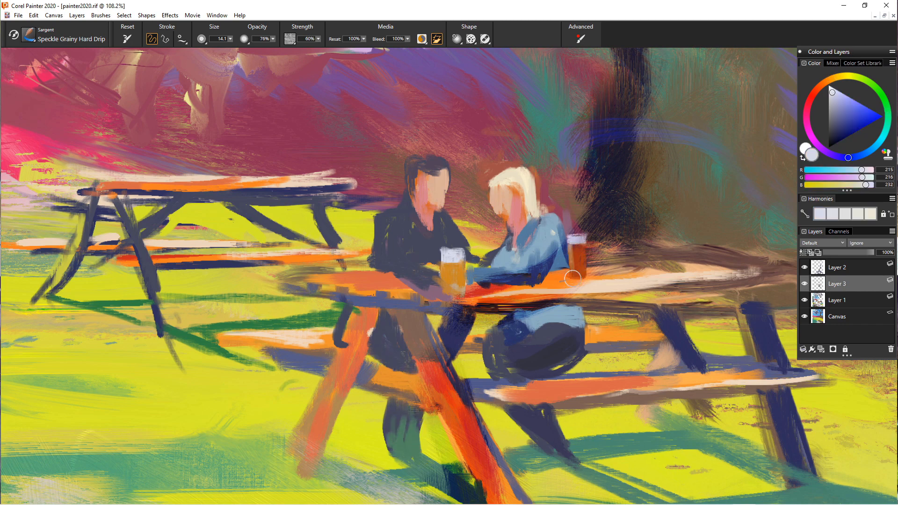
drag(569, 278, 581, 279)
drag(566, 237, 580, 278)
alt+click(578, 262)
Paint the dark-haired figure's hand beside the beer glass in sampled skin tones
alt+click(424, 202)
mouse_move(442, 261)
mouse_down()
mouse_move(463, 261)
mouse_move(459, 288)
mouse_move(418, 273)
mouse_up()
alt+click(437, 187)
alt+click(419, 281)
Recolour the dark-haired figure's jacket with rose-red strokes over the back, chest and sleeves
alt+click(542, 236)
alt+click(423, 216)
drag(380, 219, 376, 265)
drag(392, 220, 391, 270)
drag(379, 311, 391, 330)
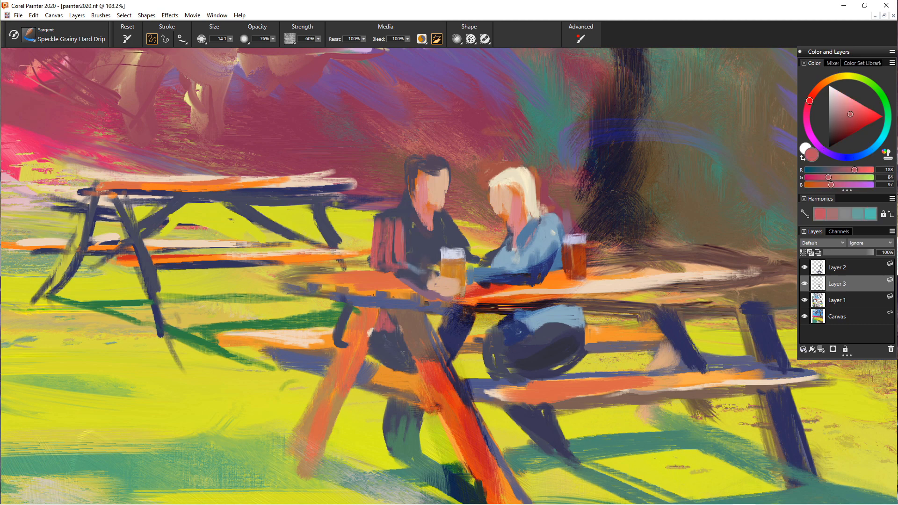
drag(402, 212, 409, 260)
mouse_move(413, 229)
mouse_down()
mouse_move(419, 261)
mouse_move(439, 265)
mouse_up()
drag(442, 219, 480, 260)
mouse_move(435, 213)
mouse_down()
mouse_move(412, 267)
mouse_move(431, 288)
mouse_up()
mouse_move(379, 217)
mouse_down()
mouse_move(412, 209)
mouse_move(391, 234)
mouse_up()
Deepen the jacket with dark red strokes across the torso and lower sleeve
click(845, 127)
drag(423, 239, 402, 281)
drag(435, 254, 434, 277)
drag(376, 260, 422, 293)
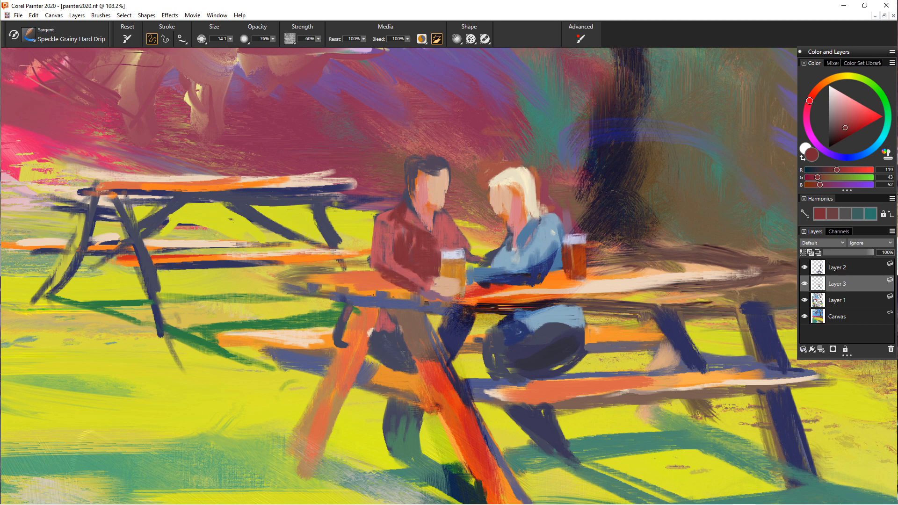
Refine the jacket's shoulder and back edge with sampled red and muted pink strokes
alt+click(403, 231)
mouse_move(377, 222)
mouse_down()
mouse_move(373, 277)
mouse_move(376, 255)
mouse_up()
mouse_move(397, 210)
mouse_down()
mouse_move(375, 222)
mouse_move(370, 270)
mouse_up()
alt+click(365, 232)
alt+click(390, 262)
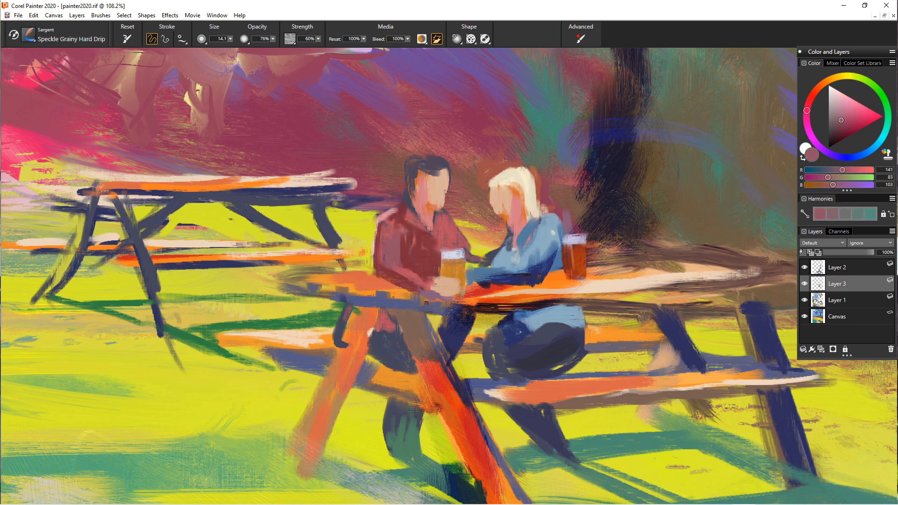
Reinforce the dark-haired figure's jacket with sampled dark red strokes down the chest, back and sleeve
drag(403, 237, 402, 267)
drag(380, 265, 406, 284)
alt+click(406, 252)
drag(384, 241, 396, 282)
mouse_move(414, 228)
mouse_down()
mouse_move(398, 268)
mouse_move(420, 282)
mouse_up()
mouse_move(374, 270)
mouse_down()
mouse_move(358, 250)
mouse_move(398, 285)
mouse_up()
Touch up the near table's far end and the blonde figure's blue sleeve with sampled colours
alt+click(364, 242)
alt+click(342, 256)
alt+click(392, 272)
drag(342, 271, 303, 270)
mouse_move(526, 240)
mouse_down()
mouse_move(508, 262)
mouse_move(473, 277)
mouse_up()
Touch up the seated couple and the blonde figure's face and neck with sampled warm skin tones
key(ctrl+0)
drag(478, 311, 478, 324)
drag(474, 324, 490, 326)
scroll(515, 224, up, 1)
alt+click(518, 226)
alt+click(506, 221)
drag(514, 218, 514, 240)
alt+click(508, 239)
alt+click(517, 236)
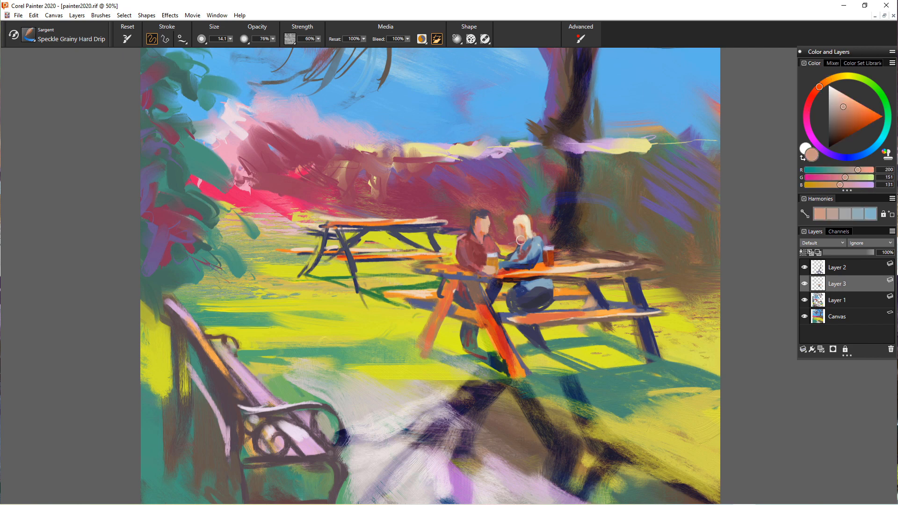
alt+click(523, 246)
Rework the blonde figure's seated hips and thigh with sampled muted blue strokes
alt+click(533, 285)
mouse_move(533, 285)
mouse_down()
mouse_move(548, 290)
mouse_move(529, 285)
mouse_move(531, 307)
mouse_up()
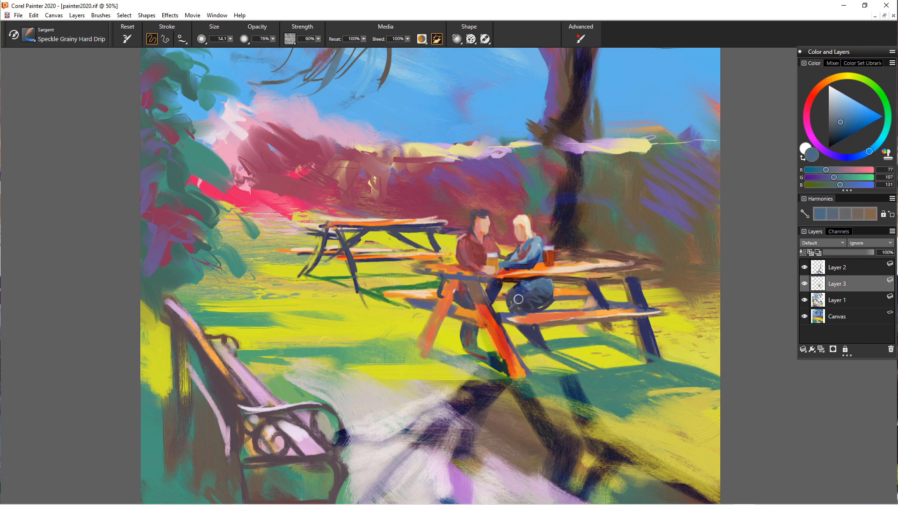
alt+click(498, 287)
mouse_move(568, 280)
mouse_down()
mouse_move(505, 281)
mouse_move(527, 295)
mouse_up()
alt+click(510, 286)
alt+click(556, 289)
alt+click(554, 289)
alt+click(544, 284)
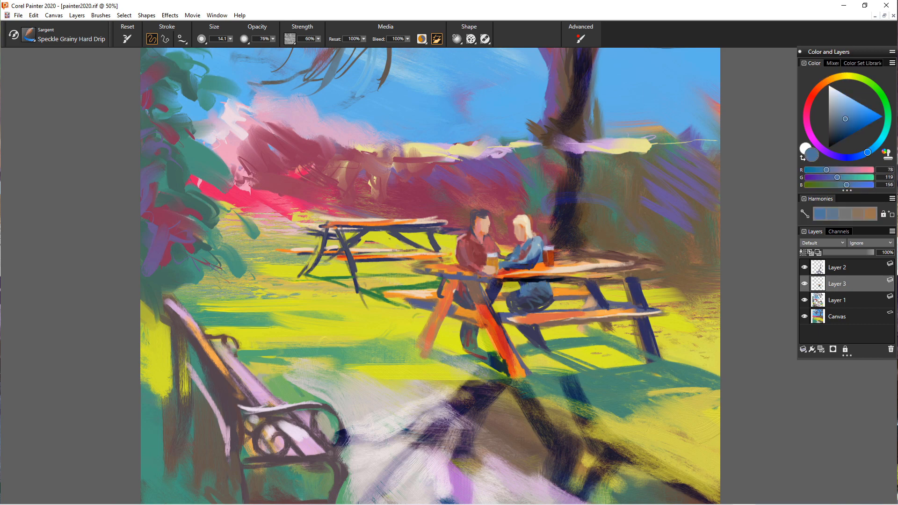
Clean up the area around the blonde figure's hips and the bench with sampled surrounding colours
alt+click(508, 294)
alt+click(560, 294)
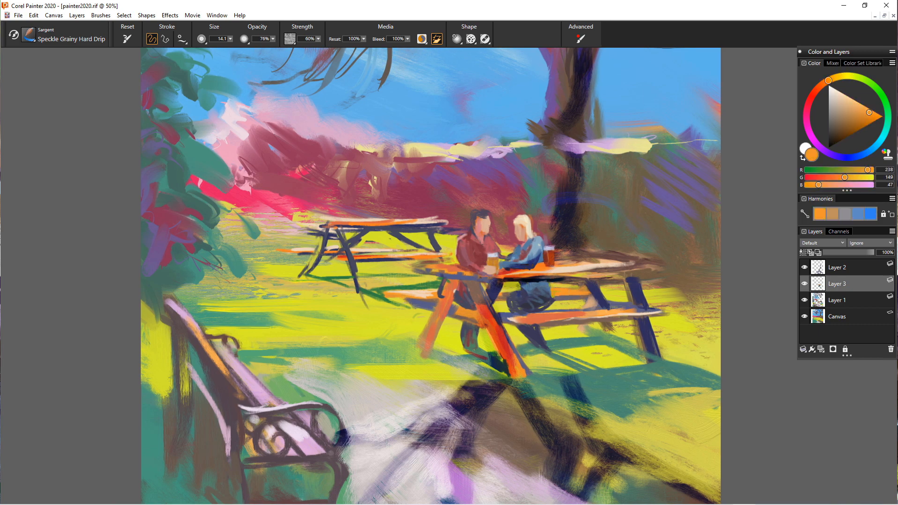
alt+click(557, 302)
drag(555, 292, 541, 302)
Paint two small standing figures beyond the far picnic table, with dark hair, pale blue and purple clothes and touches of skin tone
key(ctrl+0)
drag(377, 312, 385, 299)
mouse_move(364, 305)
mouse_down()
mouse_move(352, 311)
mouse_move(360, 302)
mouse_move(360, 314)
mouse_up()
alt+click(496, 318)
alt+click(370, 283)
alt+click(373, 296)
mouse_move(372, 288)
mouse_down()
mouse_move(369, 312)
mouse_move(386, 324)
mouse_move(358, 291)
mouse_move(371, 290)
mouse_move(354, 304)
mouse_up()
alt+click(365, 309)
alt+click(343, 314)
alt+click(370, 307)
alt+click(347, 293)
drag(368, 287, 368, 291)
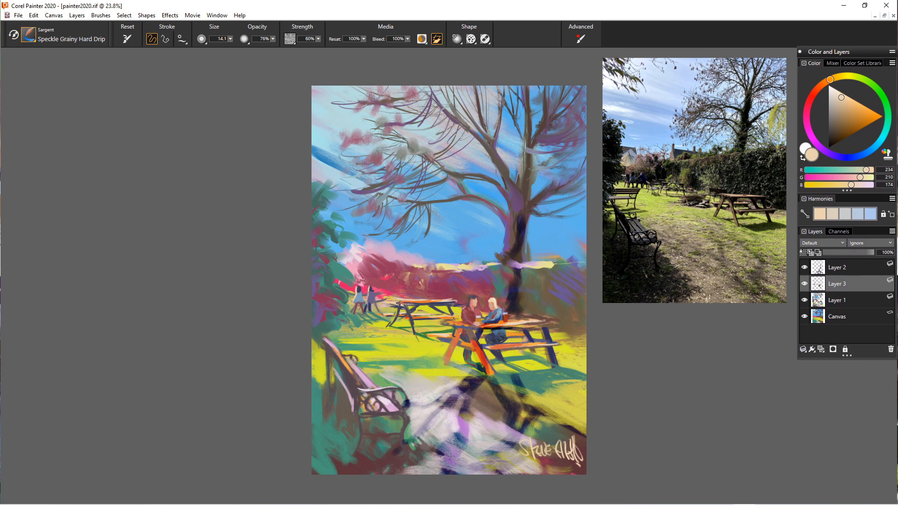
Create a custom palette holding the Sargent brushes Simple and Speckle Sticky Bristle, enlarging the palette to fit them
click(28, 35)
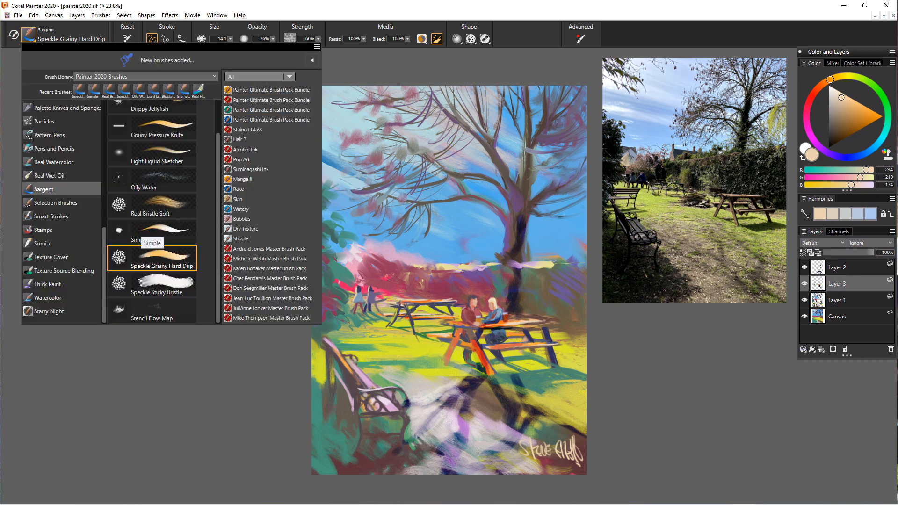
click(142, 230)
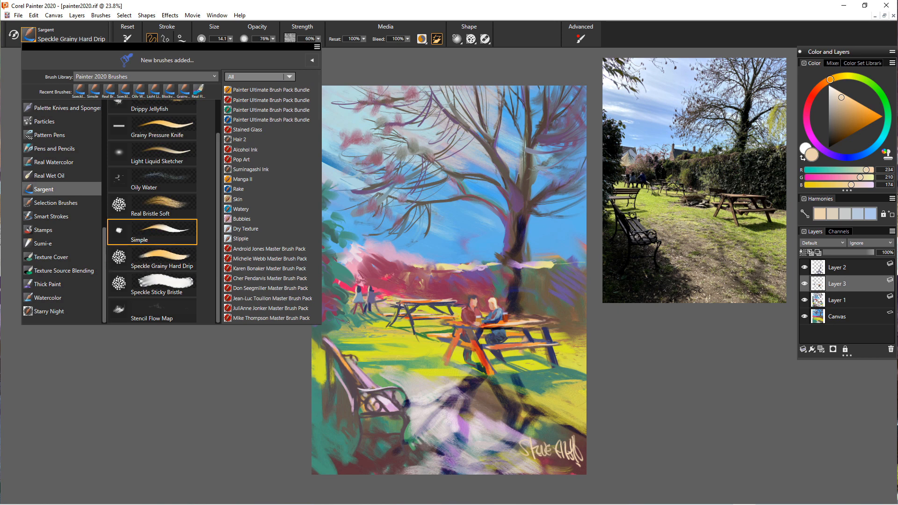
drag(142, 231, 125, 368)
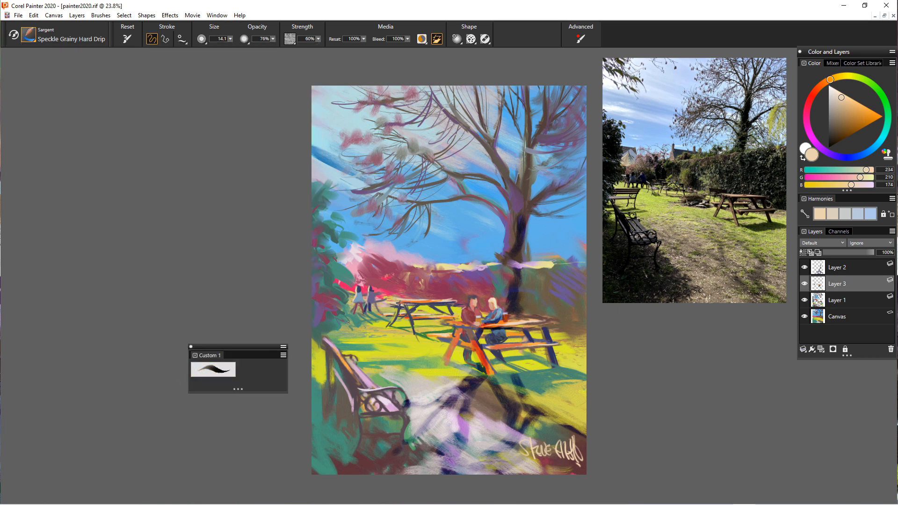
drag(238, 389, 238, 465)
click(47, 36)
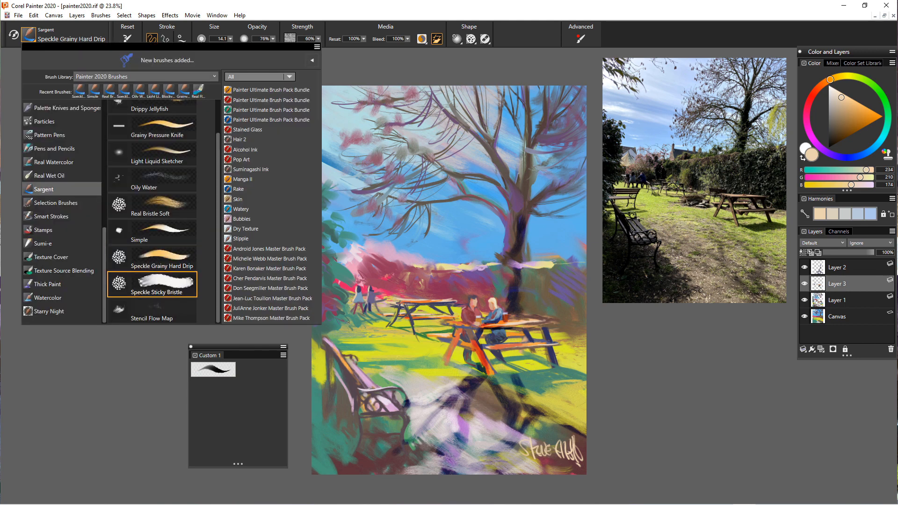
drag(156, 284, 226, 402)
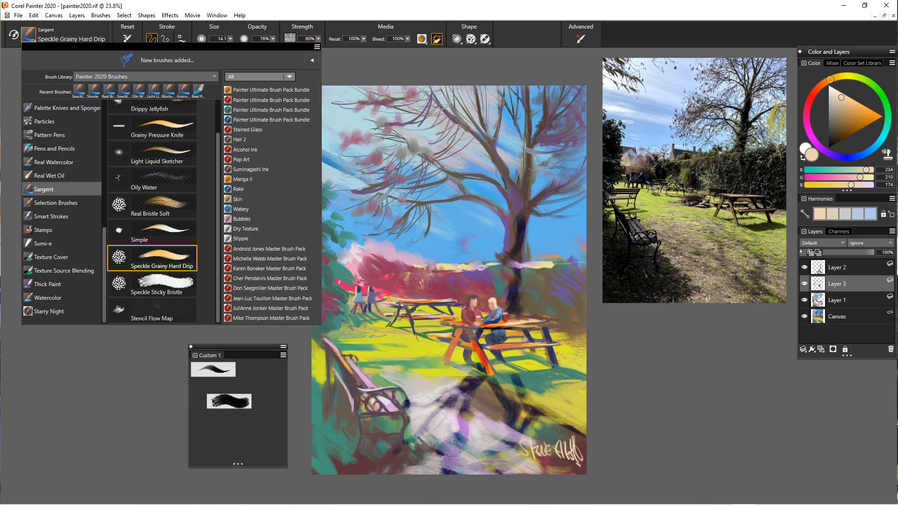
Collapse the list of additional brush packs in the brush selector
click(317, 47)
click(77, 352)
click(312, 61)
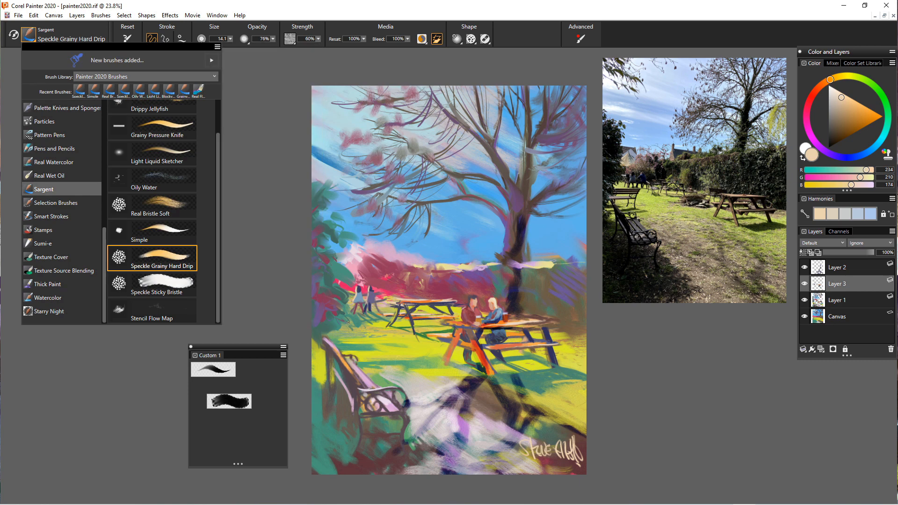
click(288, 175)
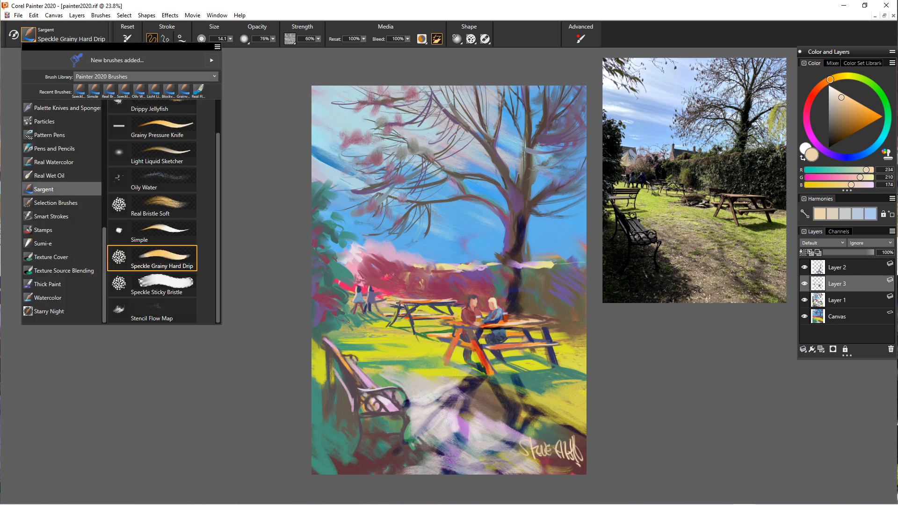
Choose the Thick Paint Grainy Real Bristle Oils brush and start a thick paint layer with a sampled olive-grey stroke near the trunk
click(47, 284)
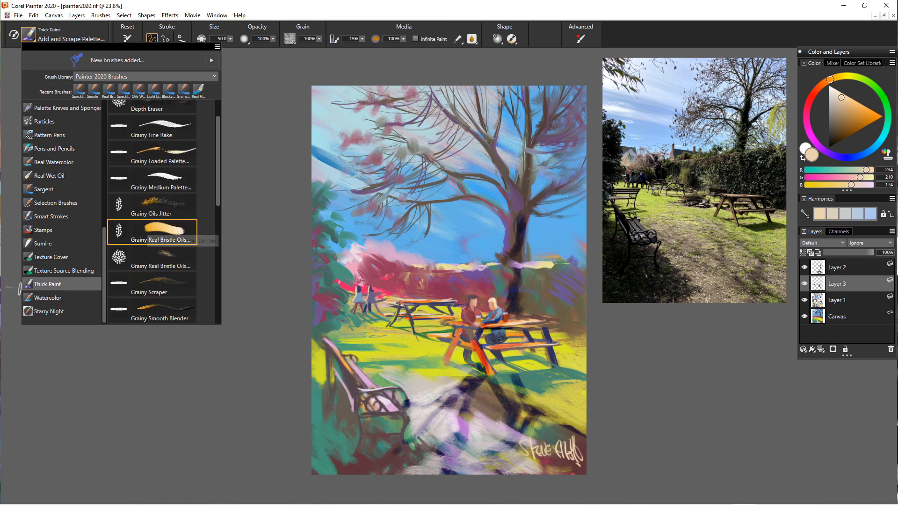
click(162, 232)
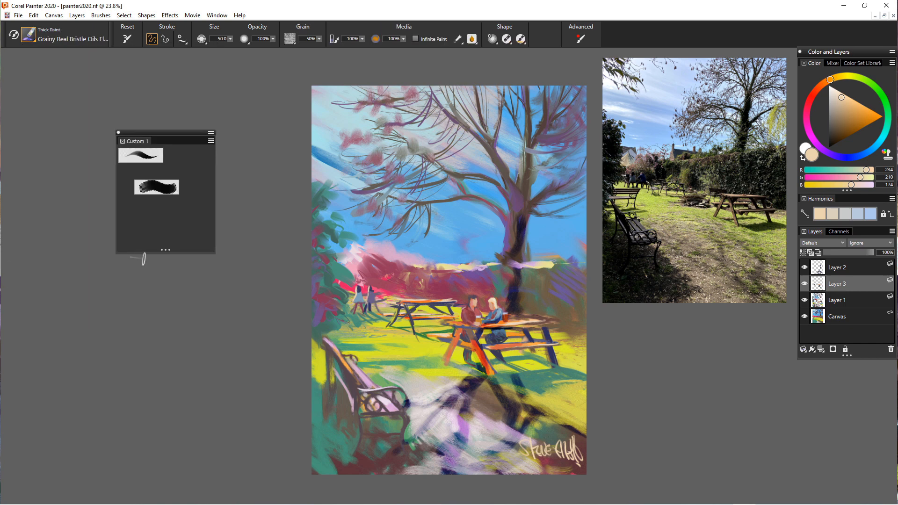
alt+click(515, 300)
click(528, 279)
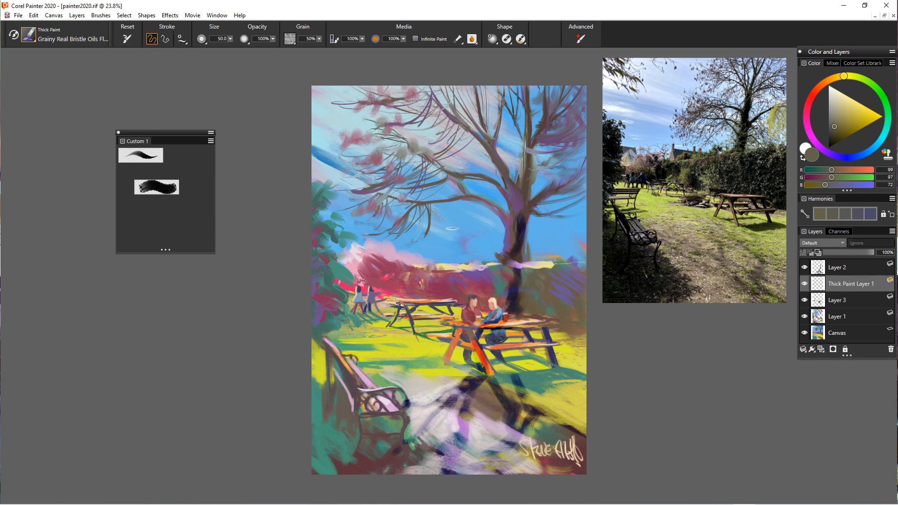
Set the brush size to 287.2 and cover the hedge beside the trunk with thick olive-grey strokes
drag(230, 38, 263, 48)
scroll(525, 284, up, 8)
scroll(524, 285, down, 5)
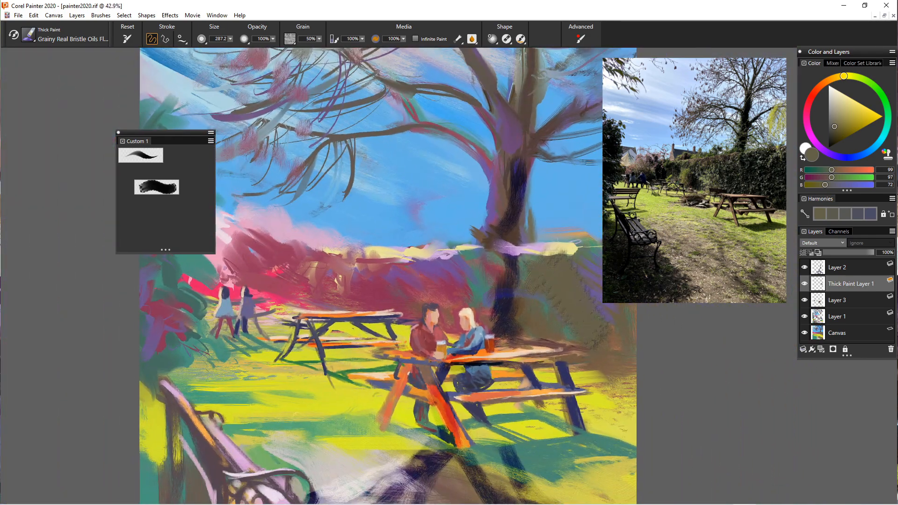
scroll(512, 278, up, 2)
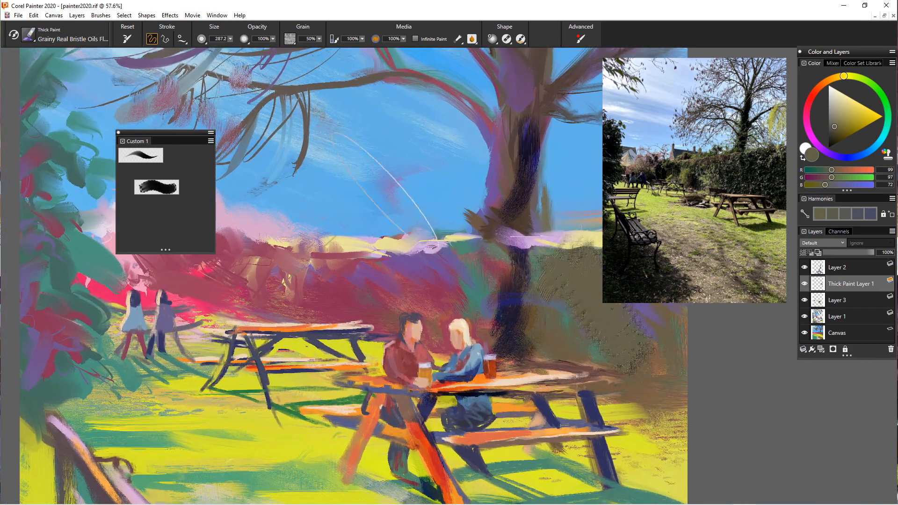
Reduce the brush size to 64.8 and work textured olive and sampled violet strokes into the hedge behind the near table
click(230, 39)
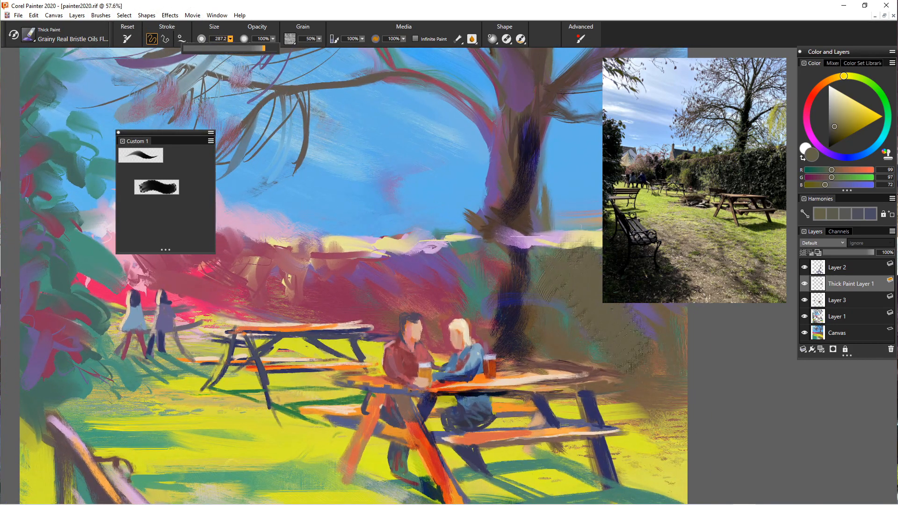
drag(264, 48, 242, 48)
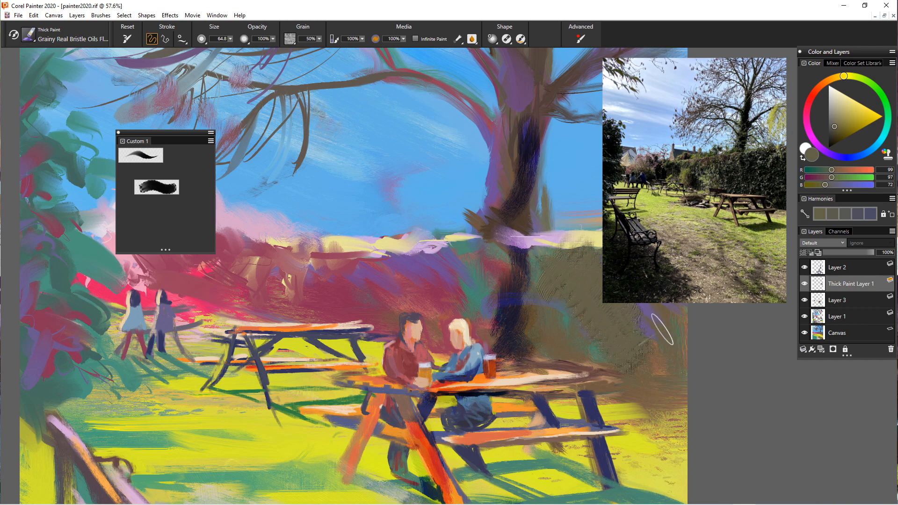
alt+click(648, 316)
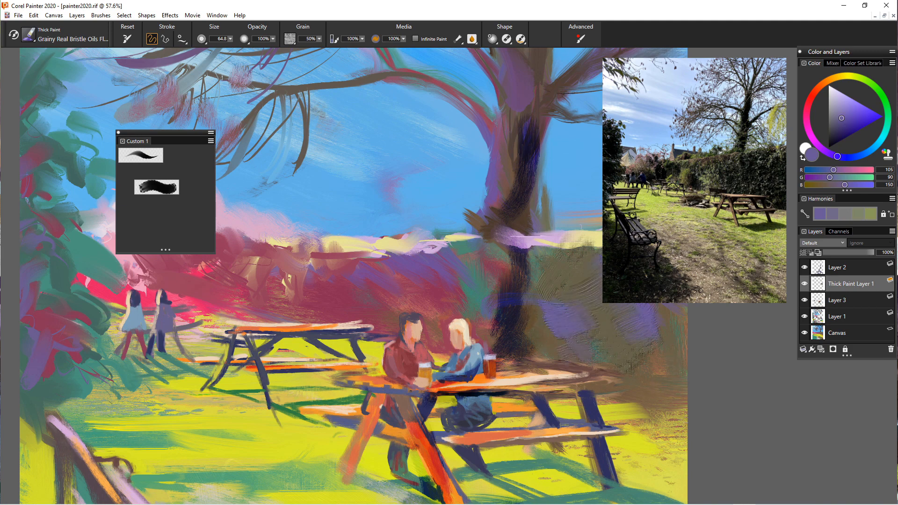
Add thick dark strokes to the lower tree trunk and sampled crimson strokes to the hedge behind the couple
alt+click(513, 323)
mouse_move(517, 263)
mouse_down()
mouse_move(517, 340)
mouse_move(529, 328)
mouse_move(503, 359)
mouse_move(528, 356)
mouse_up()
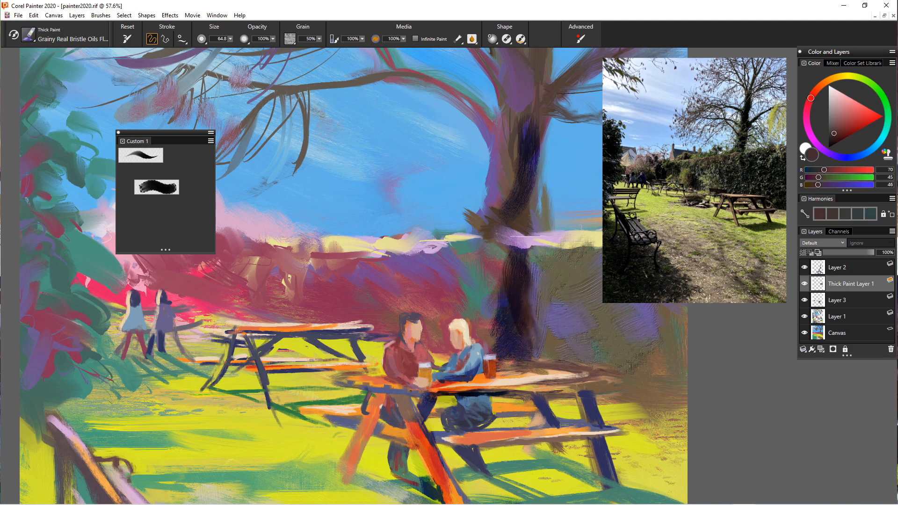
alt+click(482, 323)
mouse_move(435, 262)
mouse_down()
mouse_move(453, 304)
mouse_move(472, 262)
mouse_move(471, 318)
mouse_move(493, 334)
mouse_move(488, 345)
mouse_up()
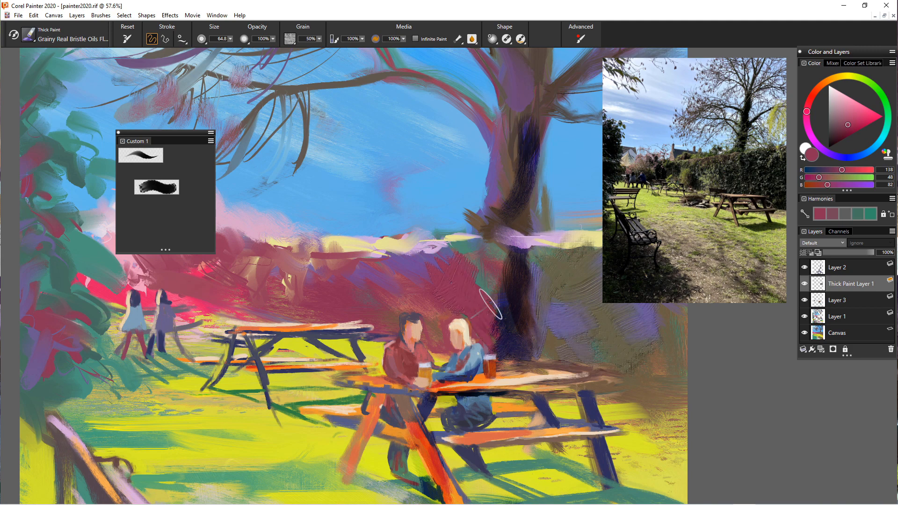
Build up the upper trunk with thick sampled purple strokes and a near-black shadow down its centre
alt+click(517, 91)
mouse_move(496, 171)
mouse_down()
mouse_move(486, 206)
mouse_move(493, 241)
mouse_up()
mouse_move(499, 201)
mouse_down()
mouse_move(504, 238)
mouse_move(514, 218)
mouse_up()
drag(511, 136, 517, 224)
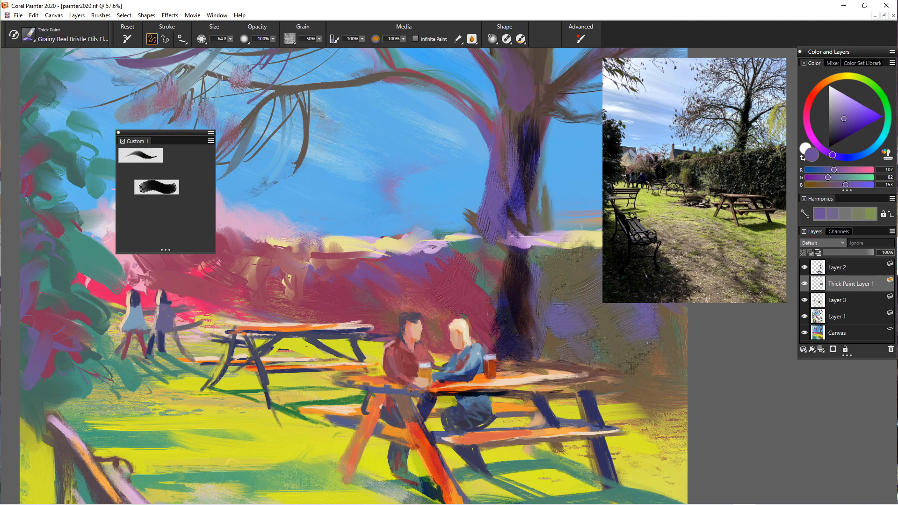
alt+click(519, 264)
drag(531, 107, 508, 185)
mouse_move(522, 220)
mouse_down()
mouse_move(513, 236)
mouse_move(537, 234)
mouse_move(499, 240)
mouse_up()
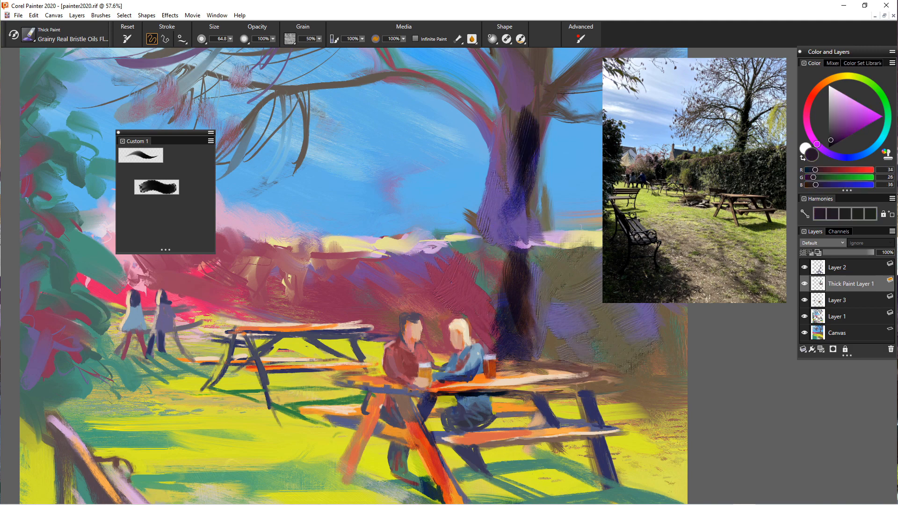
Switch to the Thick Paint Grainy Medium Palette knife and paint sampled teal strokes along the hedge's top edge
click(56, 37)
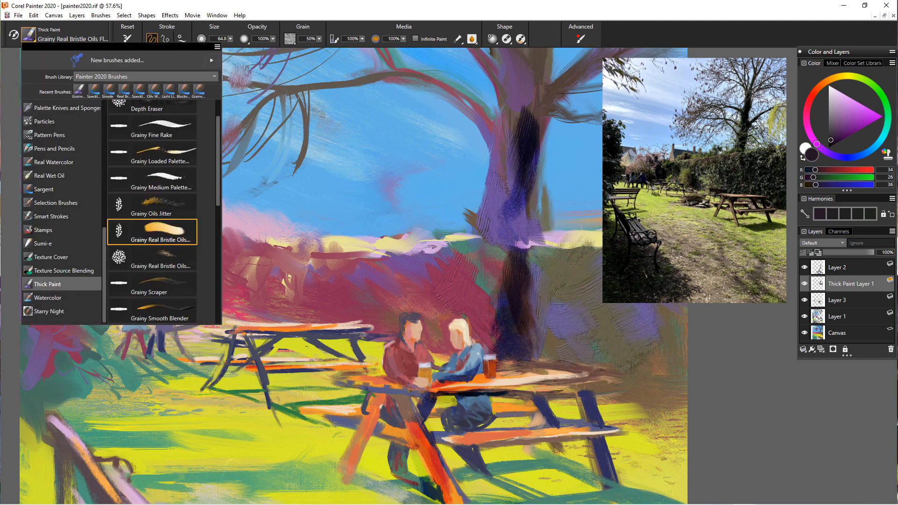
click(161, 177)
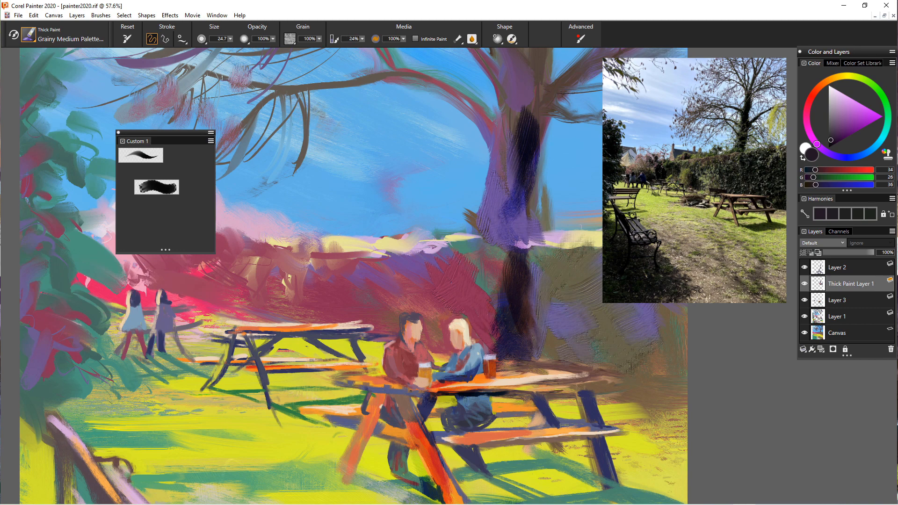
alt+click(482, 248)
mouse_move(463, 249)
mouse_down()
mouse_move(461, 275)
mouse_move(478, 275)
mouse_move(423, 274)
mouse_up()
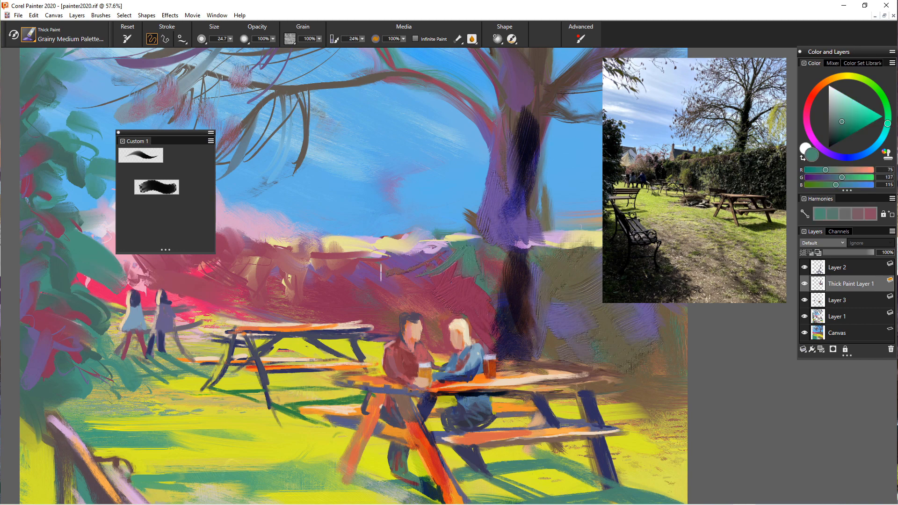
mouse_move(442, 244)
mouse_down()
mouse_move(384, 264)
mouse_move(411, 265)
mouse_move(434, 255)
mouse_move(318, 274)
mouse_up()
drag(345, 259, 317, 251)
mouse_move(408, 253)
mouse_down()
mouse_move(376, 255)
mouse_move(350, 244)
mouse_up()
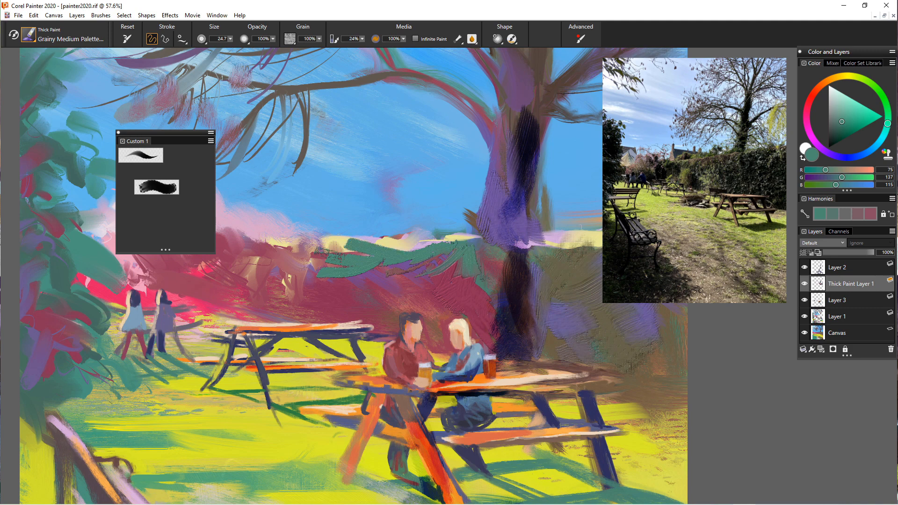
Apply sampled purple to the upper trunk and blue-green strokes along the curving branch and the trunk's sky-side edge
alt+click(516, 97)
drag(511, 93, 513, 157)
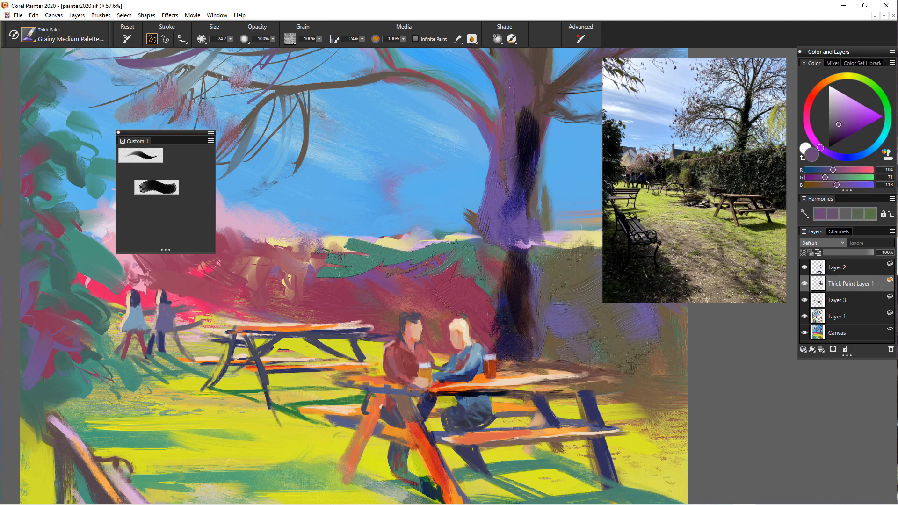
alt+click(463, 101)
drag(442, 83, 494, 132)
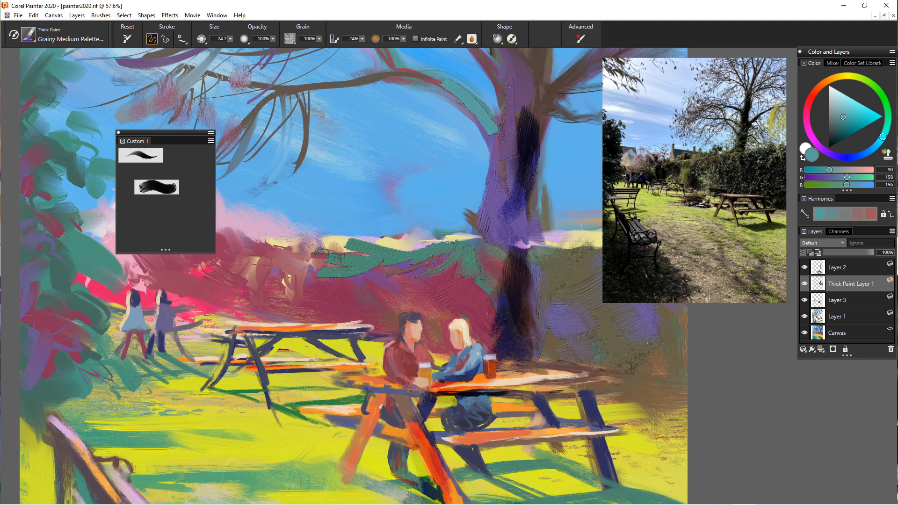
drag(448, 87, 419, 82)
mouse_move(496, 135)
mouse_down()
mouse_move(504, 168)
mouse_move(496, 189)
mouse_up()
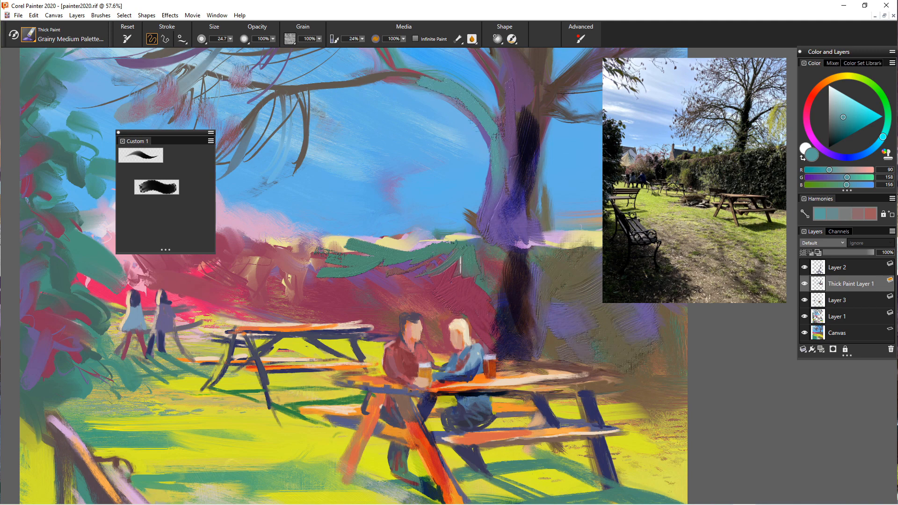
Paint sampled brown-grey palette knife strokes into the hedge base beyond the near table
alt+click(664, 351)
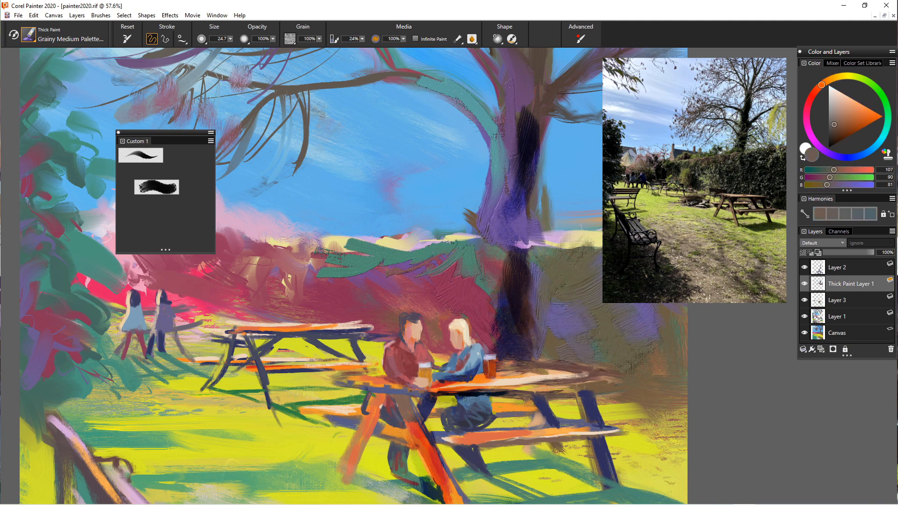
drag(672, 356, 678, 373)
mouse_move(631, 329)
mouse_down()
mouse_move(654, 367)
mouse_move(623, 358)
mouse_up()
Texture the lawn around the near and far tables with sampled yellow-green and green palette knife strokes
alt+click(637, 412)
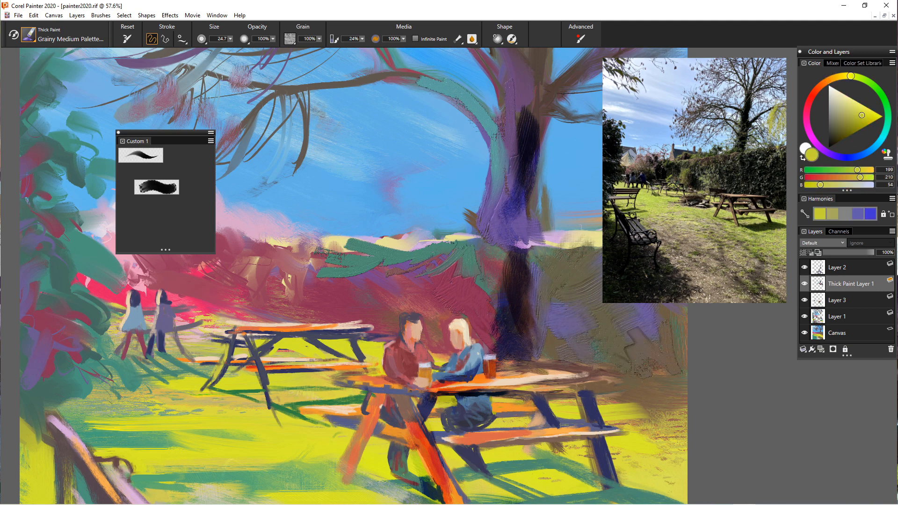
mouse_move(635, 407)
mouse_down()
mouse_move(593, 413)
mouse_move(605, 421)
mouse_move(643, 411)
mouse_up()
mouse_move(339, 423)
mouse_down()
mouse_move(226, 427)
mouse_move(248, 449)
mouse_move(172, 458)
mouse_move(304, 449)
mouse_move(347, 433)
mouse_move(306, 440)
mouse_move(338, 457)
mouse_move(279, 440)
mouse_move(257, 459)
mouse_up()
alt+click(323, 467)
mouse_move(318, 448)
mouse_down()
mouse_move(294, 437)
mouse_move(109, 427)
mouse_move(208, 430)
mouse_move(122, 434)
mouse_move(249, 449)
mouse_move(152, 454)
mouse_move(179, 465)
mouse_up()
alt+click(112, 439)
scroll(272, 432, up, 5)
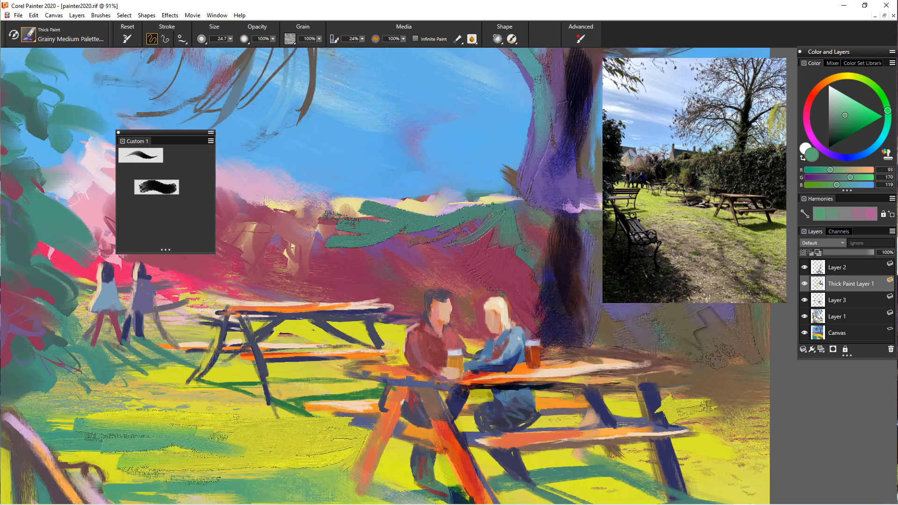
scroll(271, 432, down, 6)
drag(272, 431, 323, 314)
scroll(360, 416, down, 3)
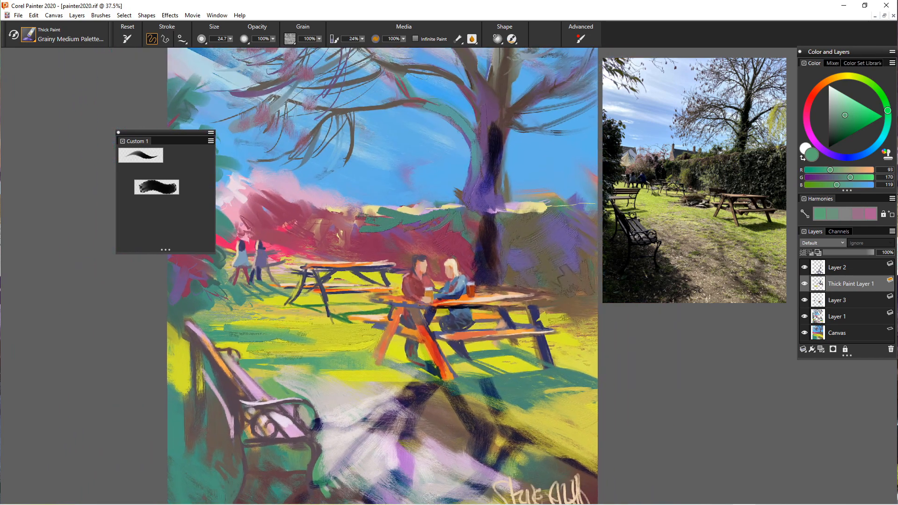
Texture the lawn between the bench and the near table's front leg with sampled green and yellow-green palette knife strokes
scroll(360, 417, up, 2)
drag(409, 327, 406, 357)
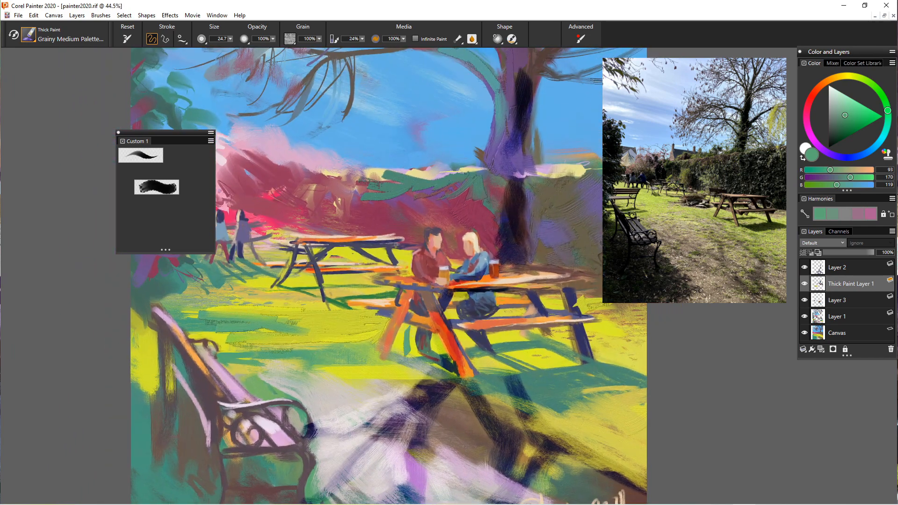
alt+click(399, 338)
drag(406, 326, 407, 355)
mouse_move(410, 327)
mouse_down()
mouse_move(415, 357)
mouse_move(386, 369)
mouse_move(277, 374)
mouse_up()
drag(332, 378, 440, 379)
mouse_move(357, 362)
mouse_down()
mouse_move(275, 366)
mouse_move(358, 351)
mouse_up()
alt+click(265, 387)
mouse_move(266, 359)
mouse_down()
mouse_move(341, 351)
mouse_move(227, 345)
mouse_move(258, 365)
mouse_up()
Set the brush size to 87.0 and paint sampled green and pale grey strokes fanning down the path beside the bench
click(230, 39)
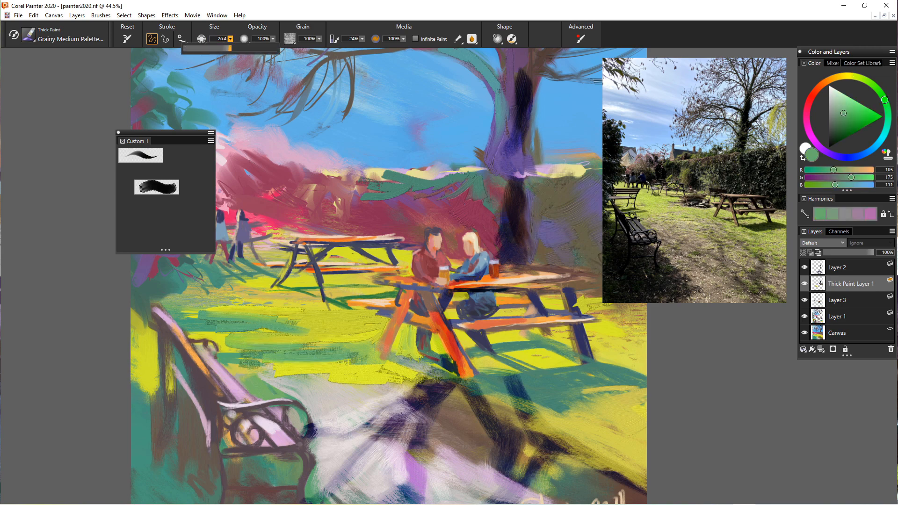
drag(225, 48, 246, 48)
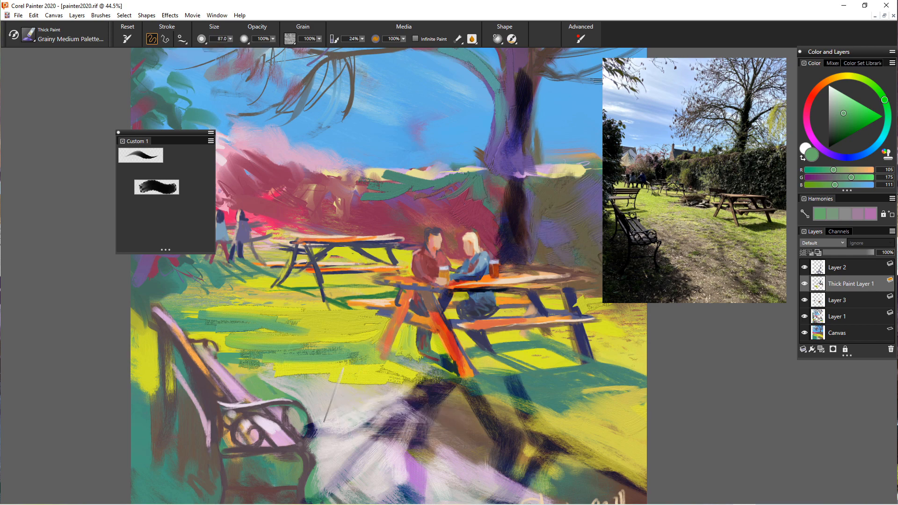
mouse_move(289, 394)
mouse_down()
mouse_move(348, 400)
mouse_move(311, 390)
mouse_move(362, 421)
mouse_move(411, 390)
mouse_move(437, 396)
mouse_up()
alt+click(381, 398)
drag(381, 416, 461, 433)
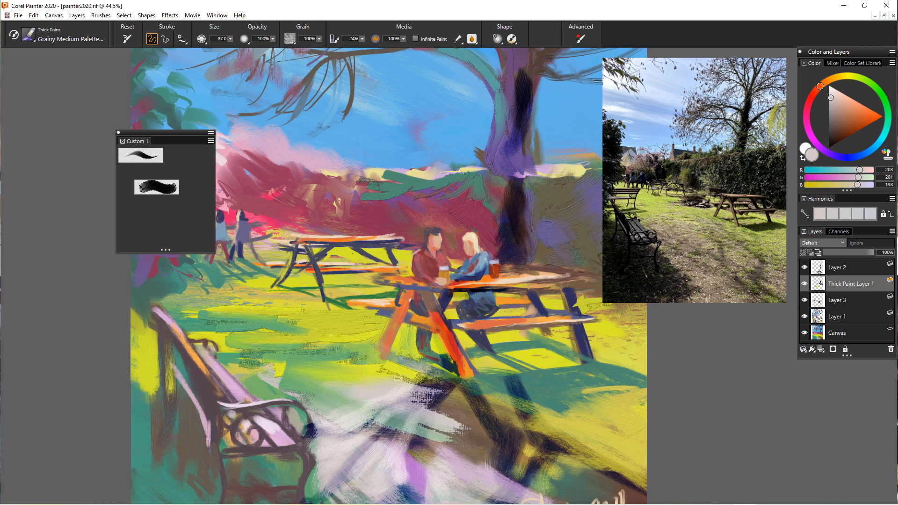
drag(375, 425, 403, 456)
drag(346, 432, 363, 469)
drag(333, 425, 357, 482)
mouse_move(370, 439)
mouse_down()
mouse_move(389, 461)
mouse_move(435, 467)
mouse_up()
drag(350, 475, 334, 481)
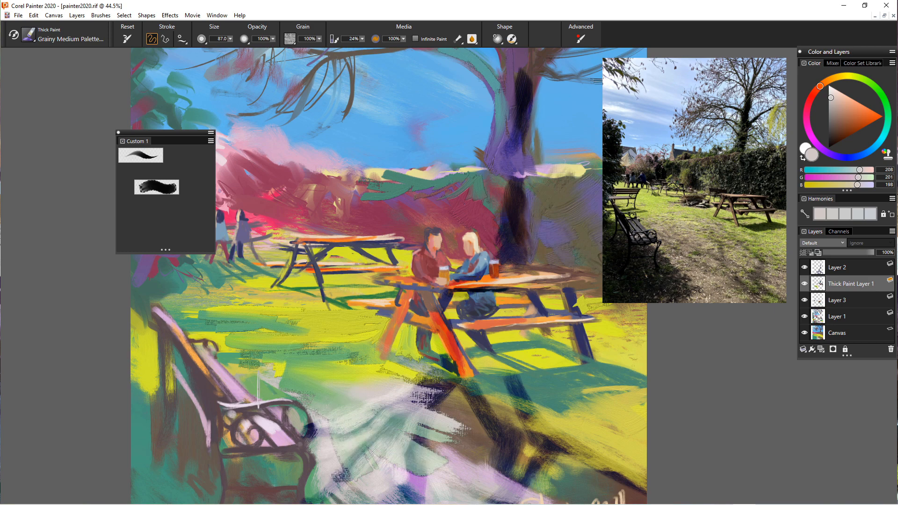
Block in the shadow patch on the path below the near table's front leg with sampled brown strokes
scroll(402, 276, up, 4)
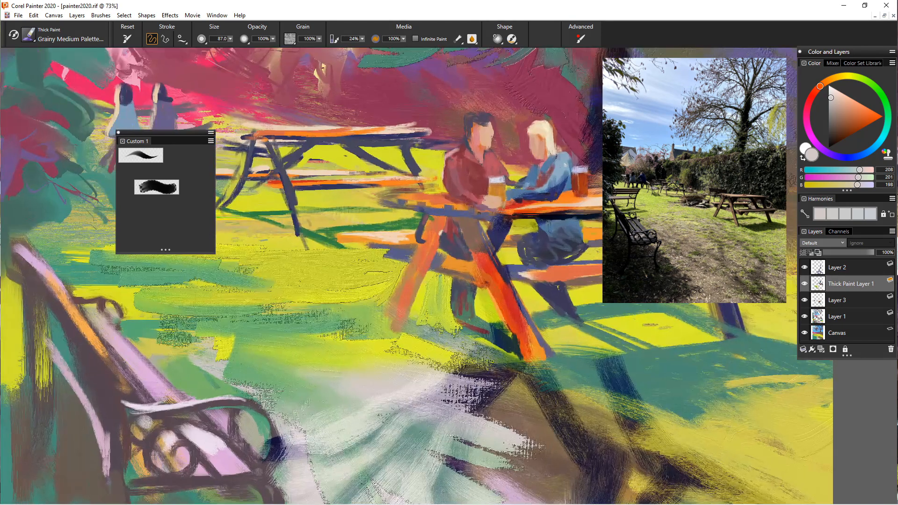
scroll(403, 276, down, 2)
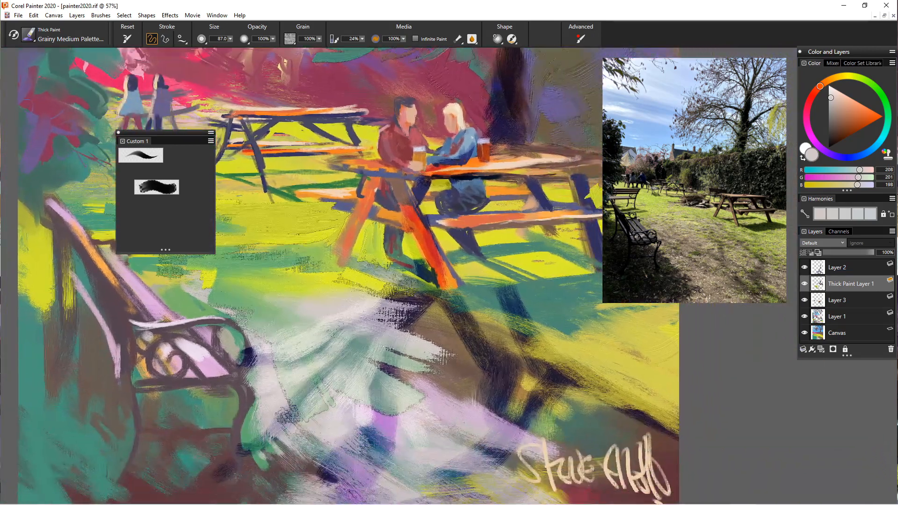
drag(365, 281, 417, 252)
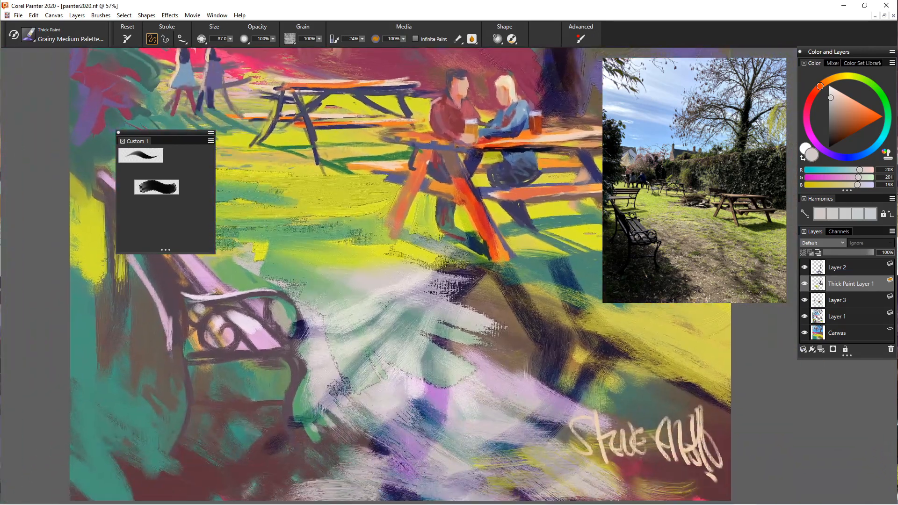
scroll(354, 391, up, 4)
scroll(354, 391, down, 2)
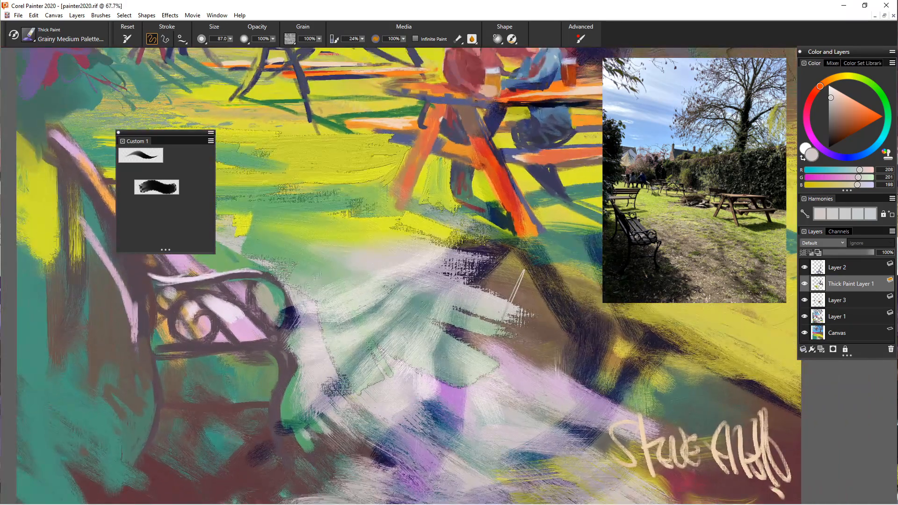
alt+click(517, 283)
mouse_move(517, 278)
mouse_down()
mouse_move(491, 299)
mouse_move(557, 344)
mouse_move(508, 353)
mouse_move(545, 377)
mouse_up()
drag(456, 322, 508, 368)
drag(451, 321, 510, 360)
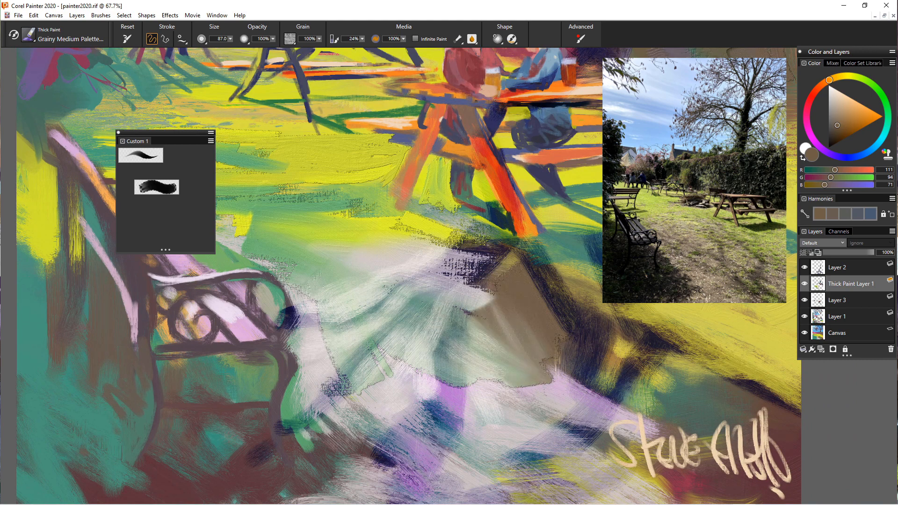
Paint sampled teal and yellow palette knife strokes over the sunlit and shaded lawn in front of the near table
alt+click(678, 392)
drag(688, 304, 723, 306)
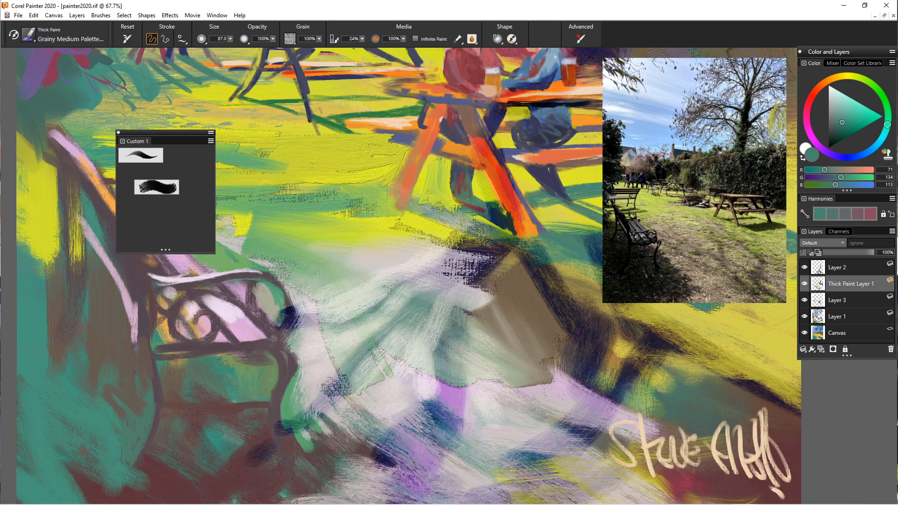
mouse_move(583, 239)
mouse_down()
mouse_move(557, 250)
mouse_move(597, 266)
mouse_up()
alt+click(711, 321)
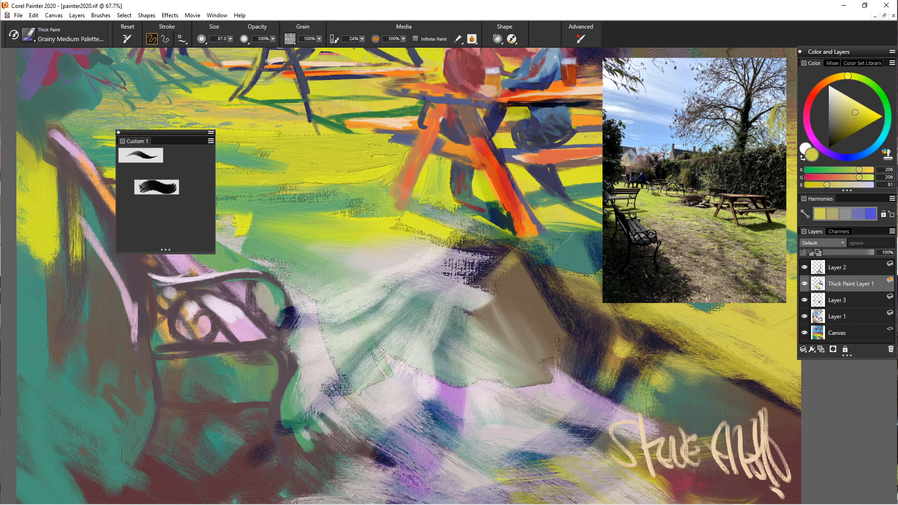
mouse_move(792, 285)
mouse_down()
mouse_move(746, 315)
mouse_move(758, 339)
mouse_up()
mouse_move(730, 307)
mouse_down()
mouse_move(725, 346)
mouse_move(660, 334)
mouse_up()
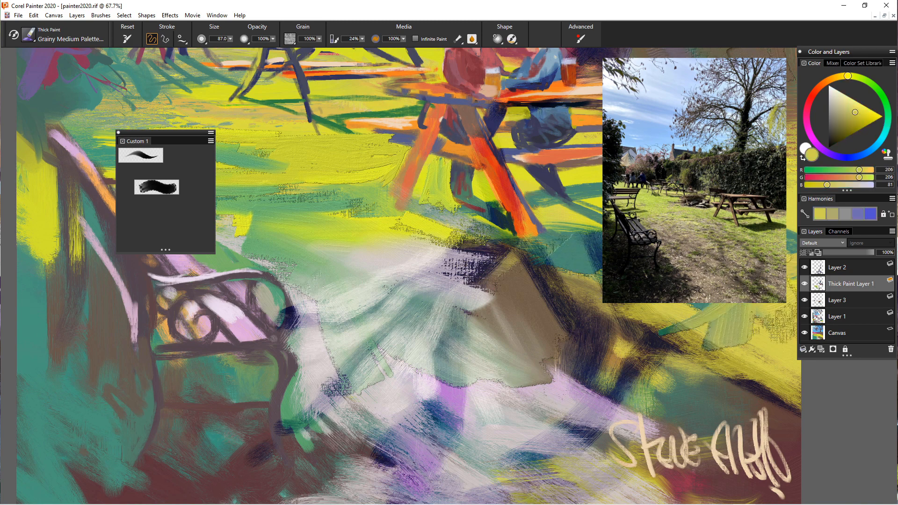
mouse_move(714, 328)
mouse_down()
mouse_move(638, 307)
mouse_move(781, 375)
mouse_up()
drag(620, 309, 709, 362)
drag(636, 337, 685, 371)
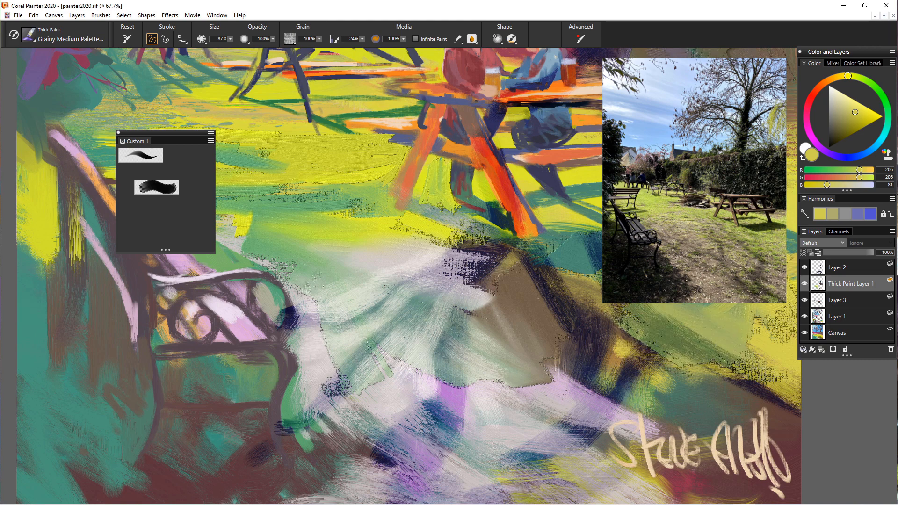
Add grainy yellow strokes over the near table's shadow, around the signature and across the foreground path
drag(608, 363, 678, 412)
mouse_move(559, 376)
mouse_down()
mouse_move(653, 427)
mouse_move(534, 381)
mouse_up()
drag(578, 403, 624, 451)
drag(529, 406, 582, 466)
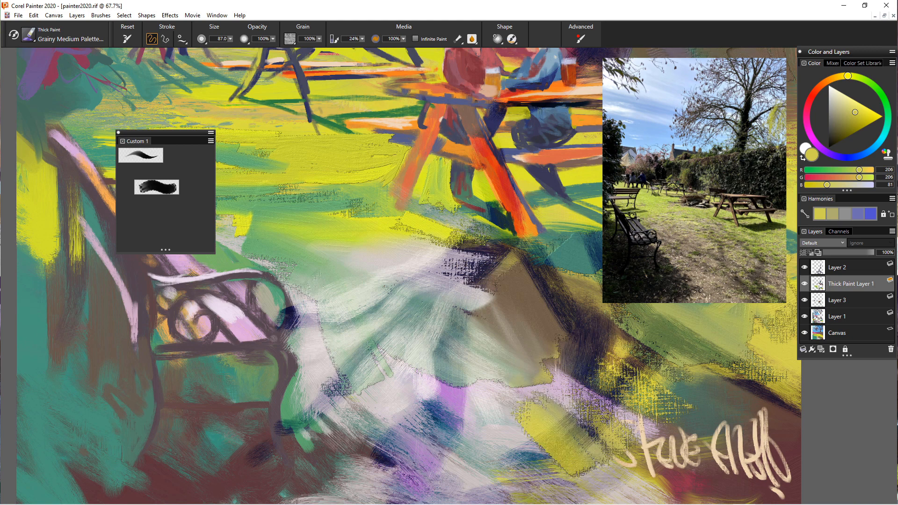
drag(482, 419, 520, 431)
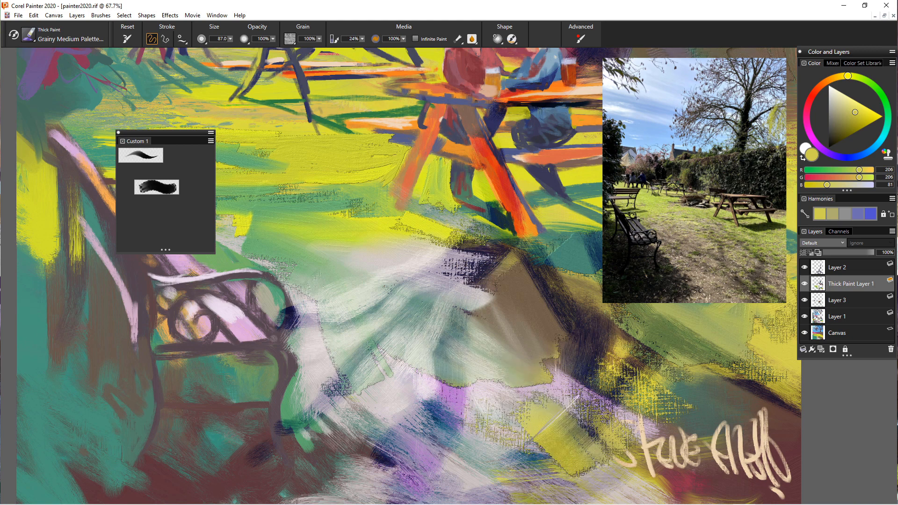
drag(432, 392, 383, 372)
mouse_move(470, 442)
mouse_down()
mouse_move(388, 443)
mouse_move(349, 430)
mouse_up()
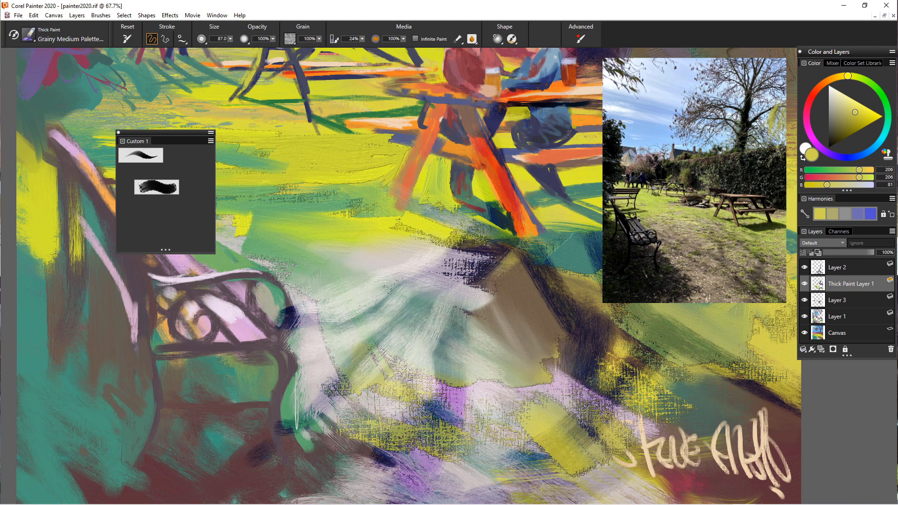
Sample a grey-green from the hedge and paint palette knife strokes across the crimson hedge beyond the far table
key(ctrl+0)
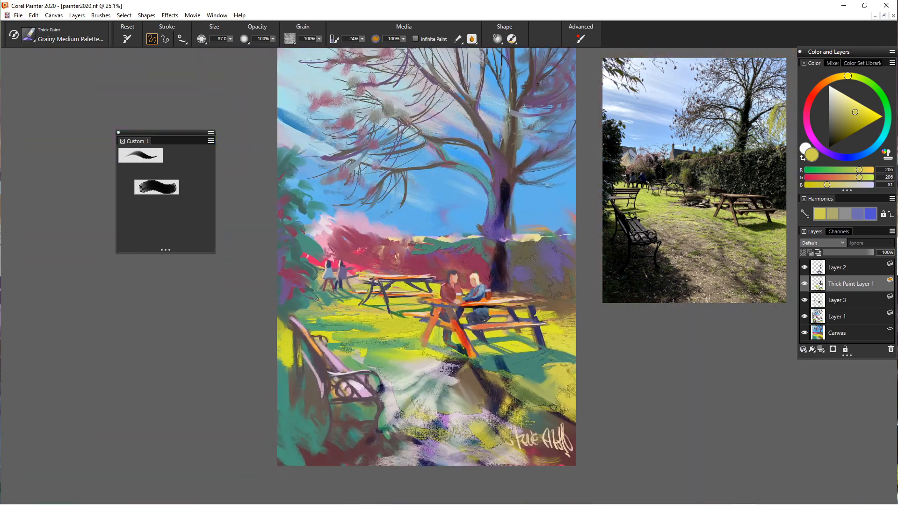
scroll(425, 420, up, 3)
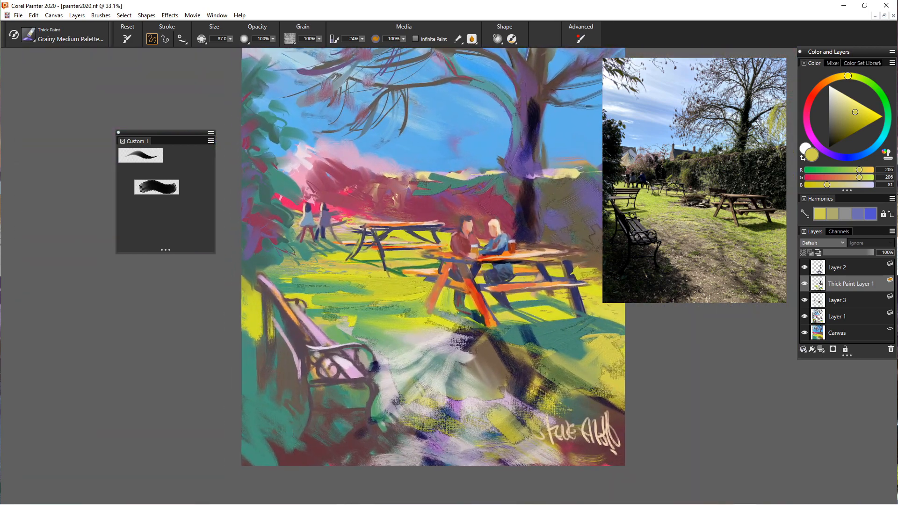
scroll(403, 406, down, 2)
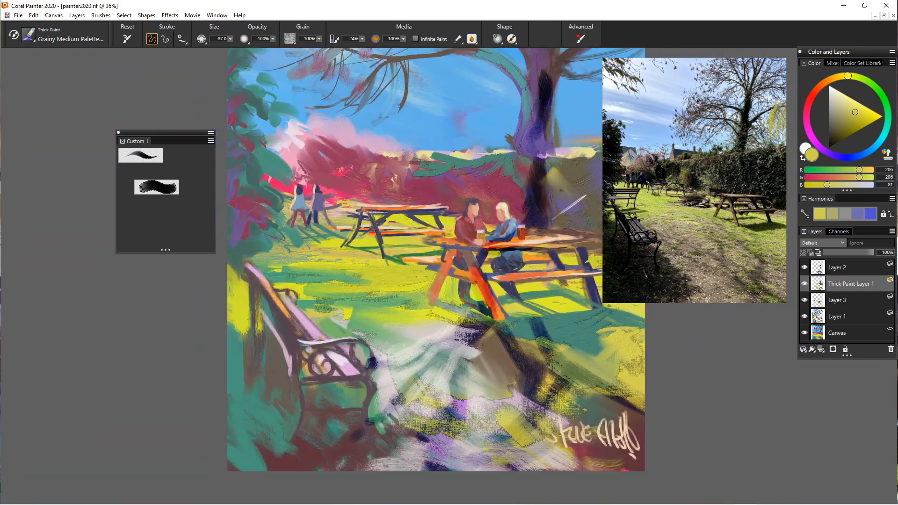
alt+click(560, 187)
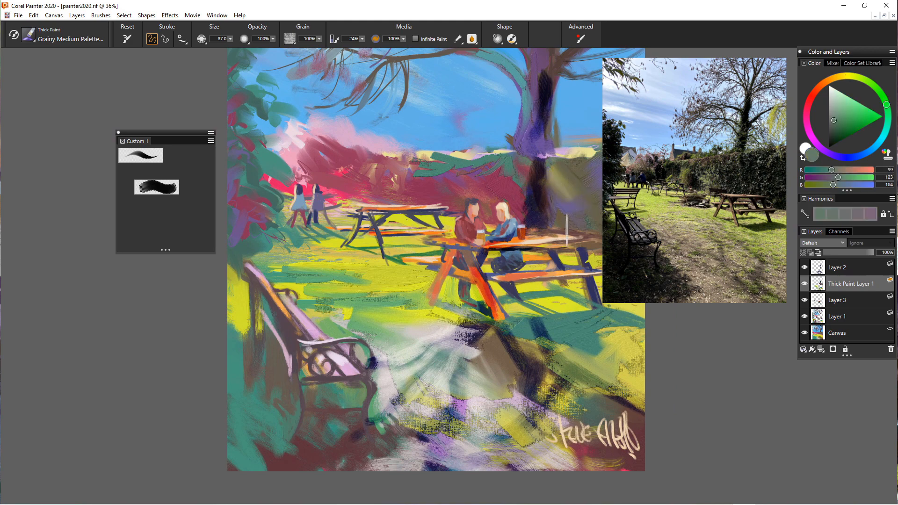
scroll(564, 183, up, 4)
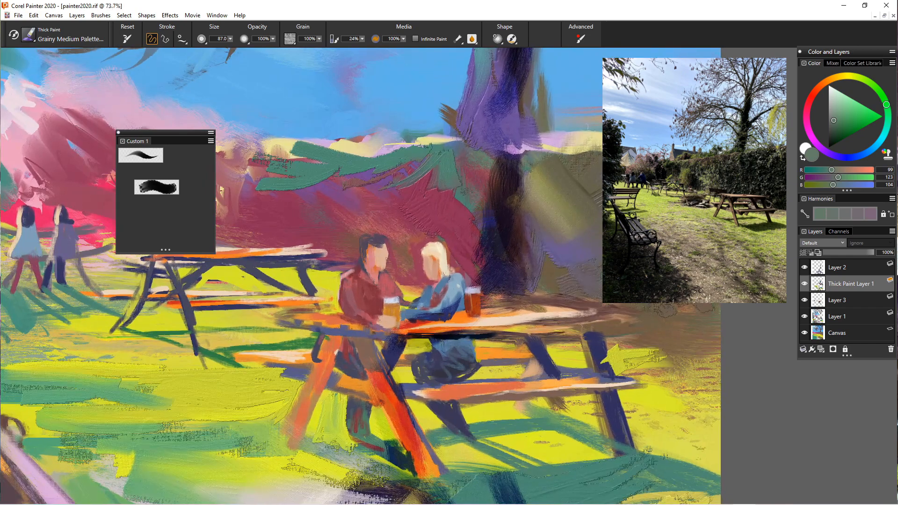
scroll(528, 208, down, 3)
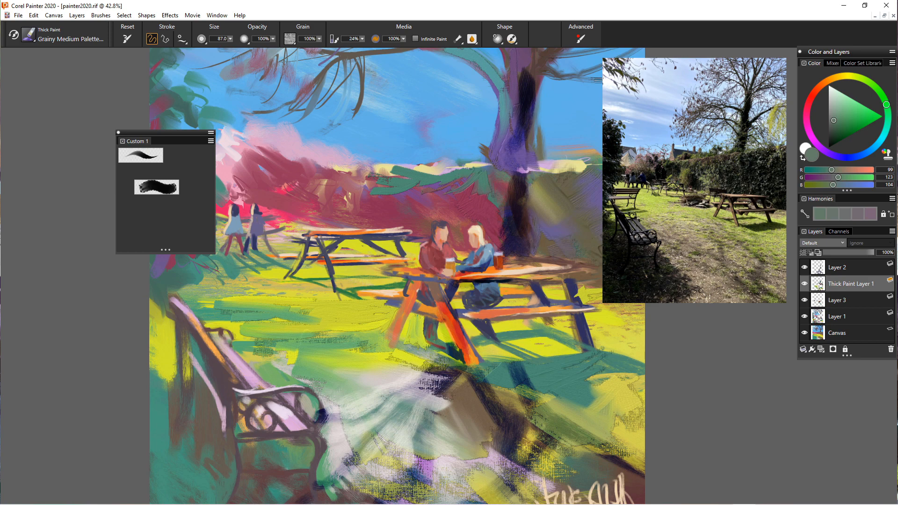
drag(316, 289, 333, 288)
mouse_move(296, 171)
mouse_down()
mouse_move(280, 187)
mouse_move(344, 174)
mouse_up()
Enlarge the palette knife to size 170.5 and sample a dark purple-grey from the tree's upper branches
alt+click(285, 199)
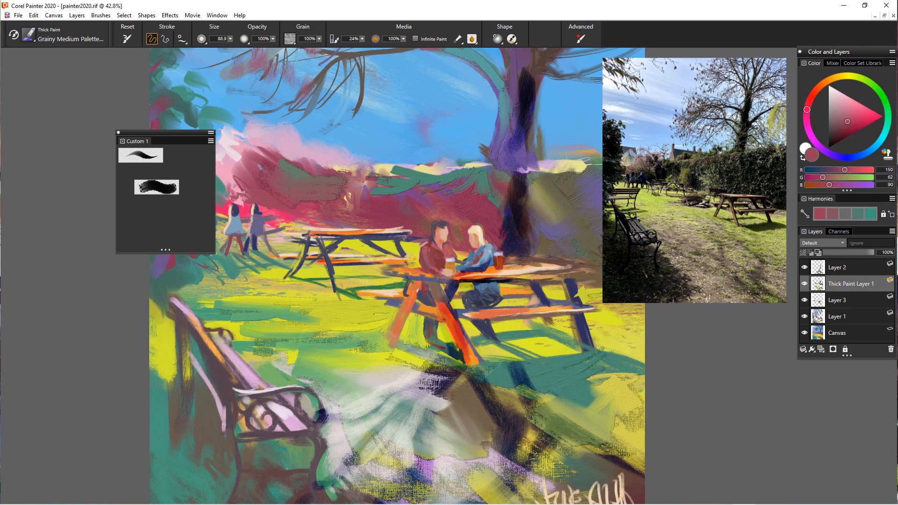
drag(294, 372, 329, 372)
scroll(319, 377, down, 9)
scroll(319, 377, up, 5)
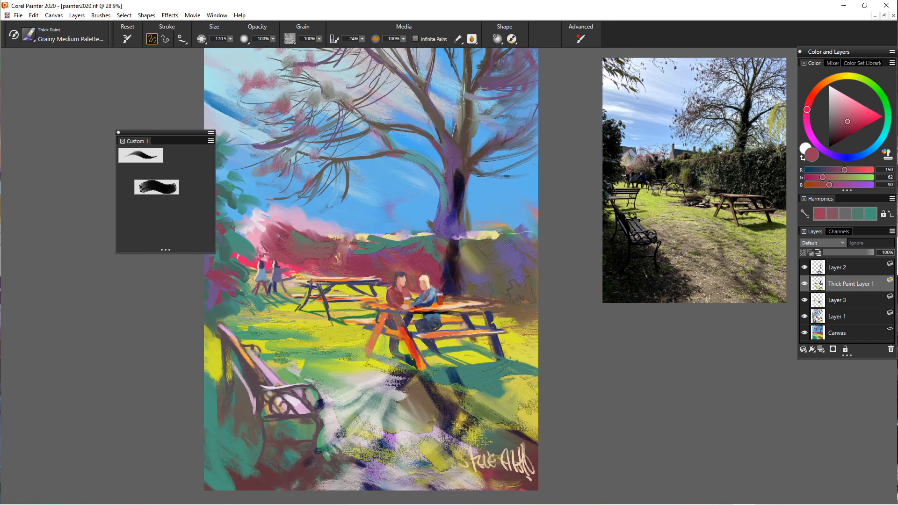
drag(279, 240, 300, 312)
scroll(346, 411, up, 3)
scroll(346, 411, down, 7)
scroll(347, 411, up, 3)
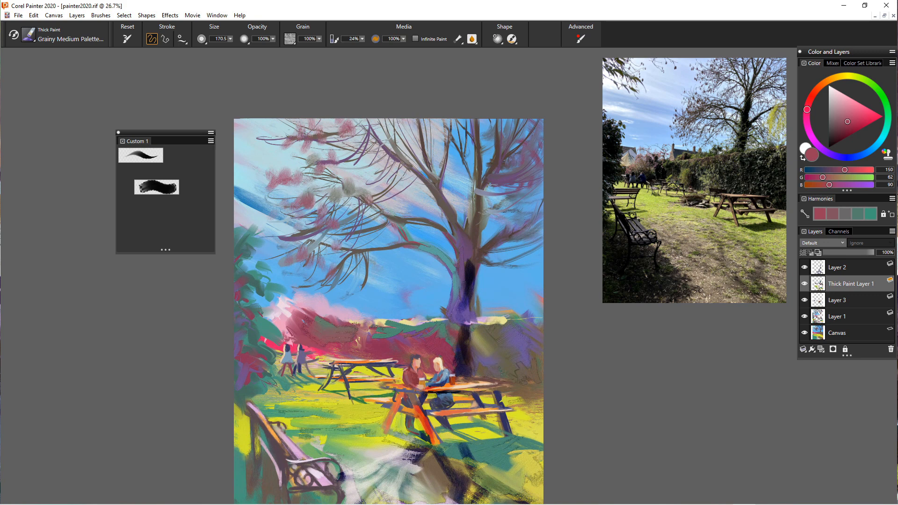
alt+click(425, 176)
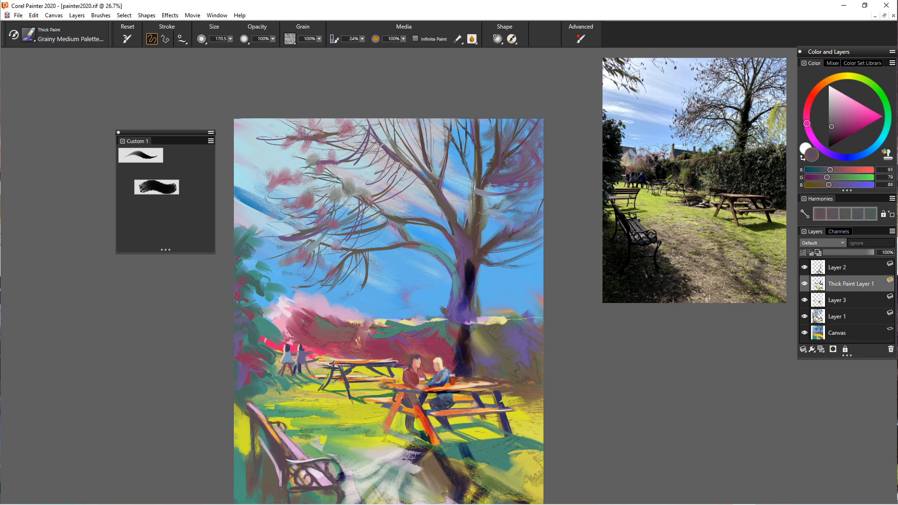
Try large dark purple-grey strokes on the upper branches and the lawn behind the bench, and undo them
drag(412, 164, 370, 187)
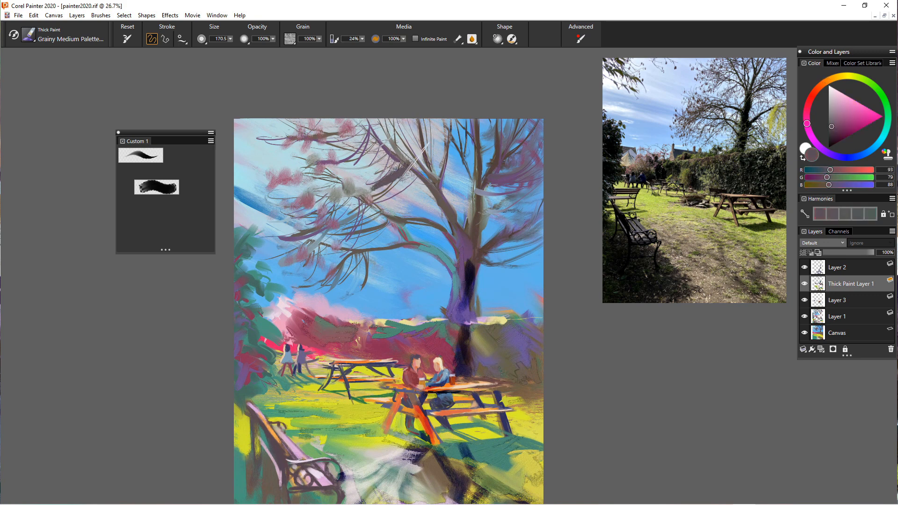
drag(413, 165, 390, 177)
drag(330, 157, 306, 131)
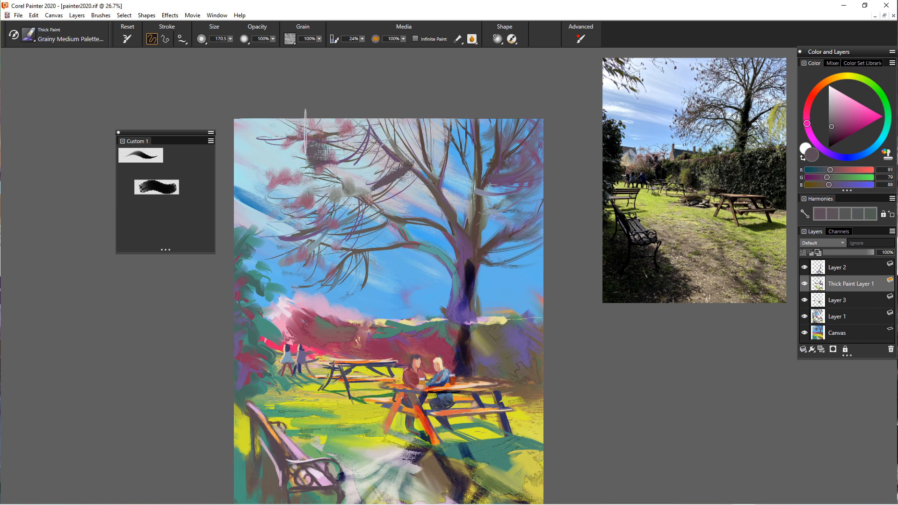
key(ctrl+z)
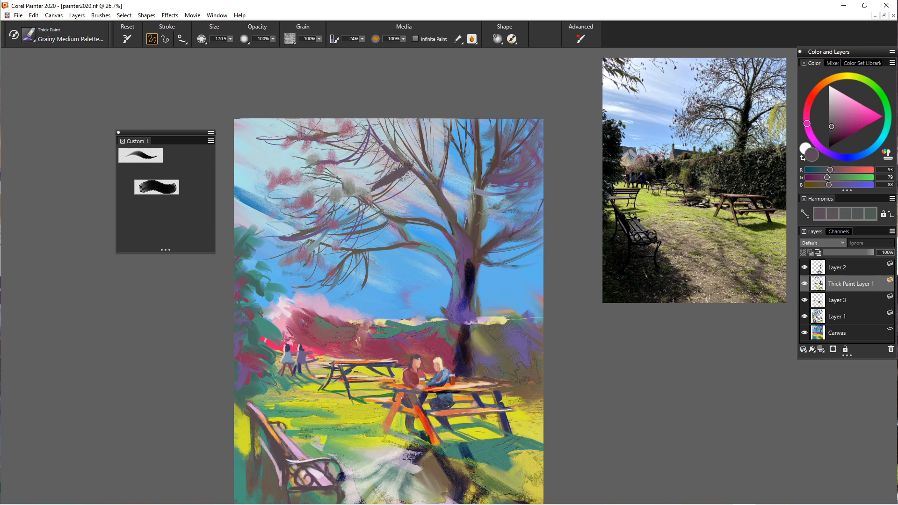
key(ctrl+z)
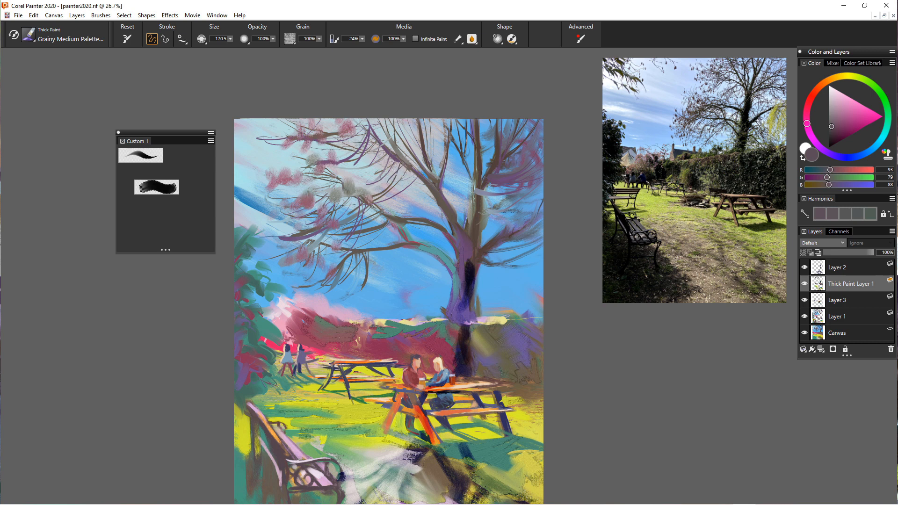
drag(281, 404, 316, 419)
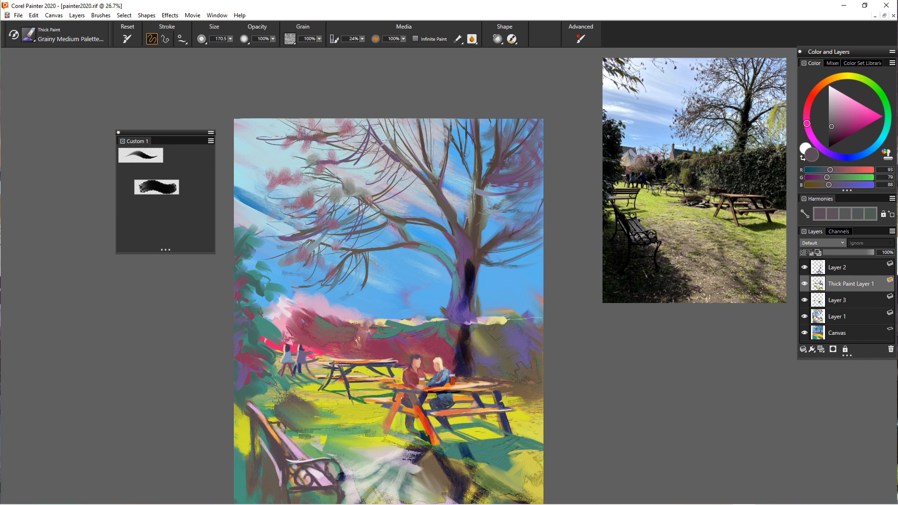
key(ctrl+z)
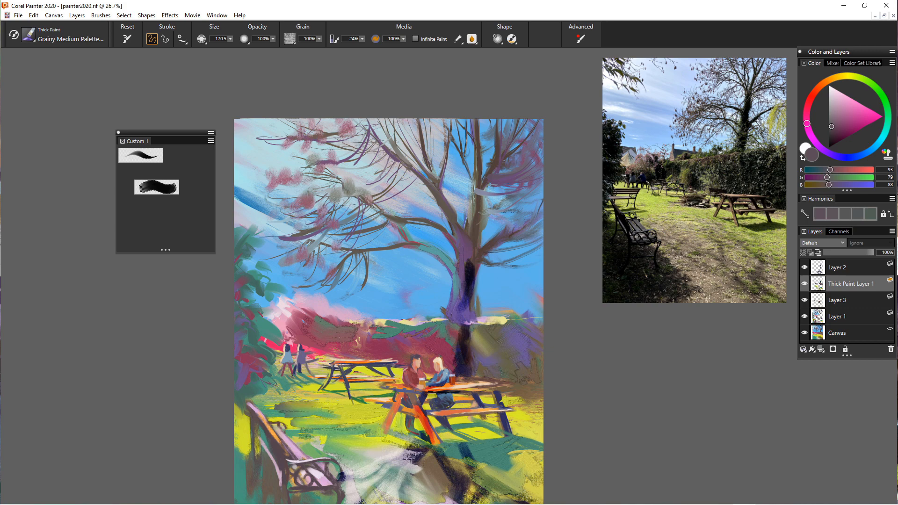
Work grainy palette knife strokes into the lawn by the bench and across the near picnic table's shadow
scroll(311, 456, up, 2)
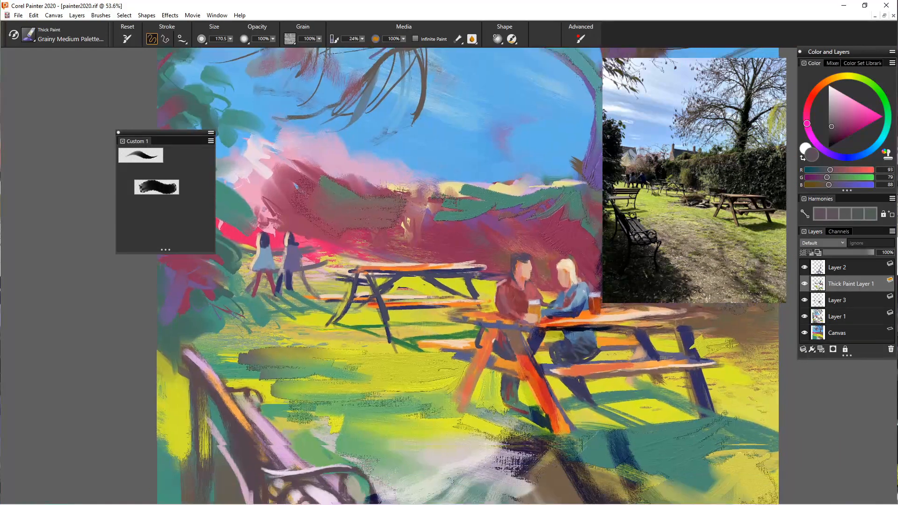
mouse_move(290, 411)
mouse_down()
mouse_move(339, 358)
mouse_move(315, 361)
mouse_up()
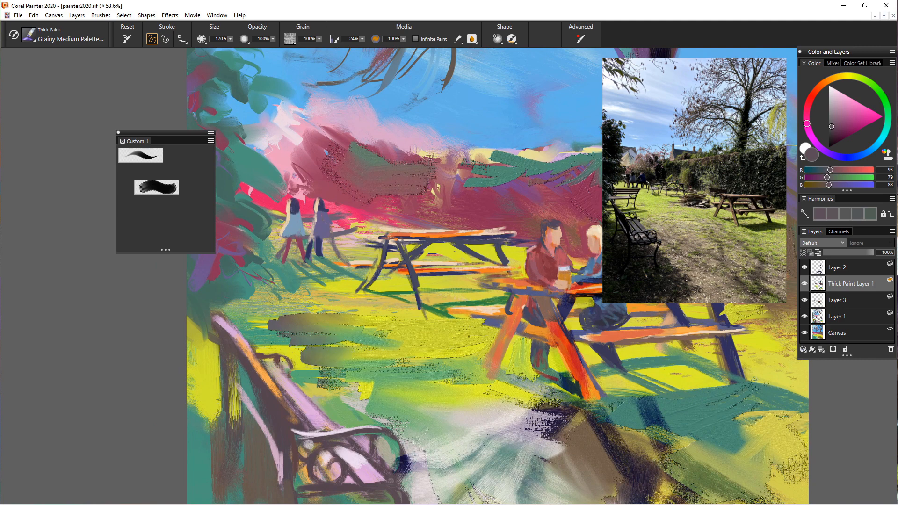
drag(314, 396, 356, 412)
drag(641, 403, 727, 396)
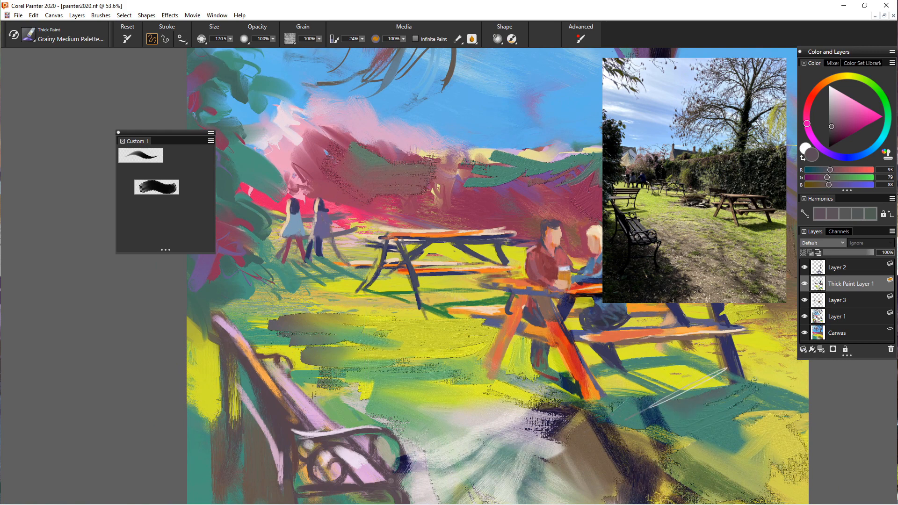
drag(692, 434, 725, 416)
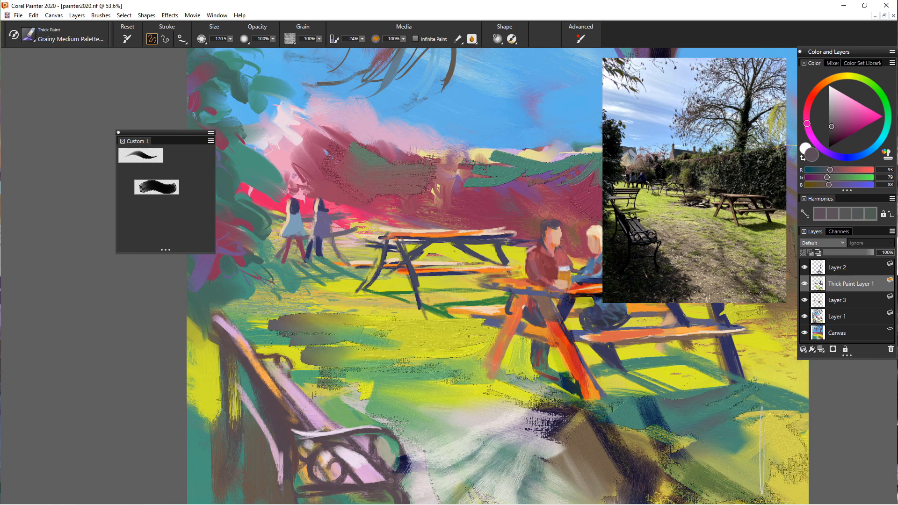
Switch to the Grainy Loaded Palette Knife, try dark purple-grey strokes on the lawn behind the bench, and undo them
click(29, 35)
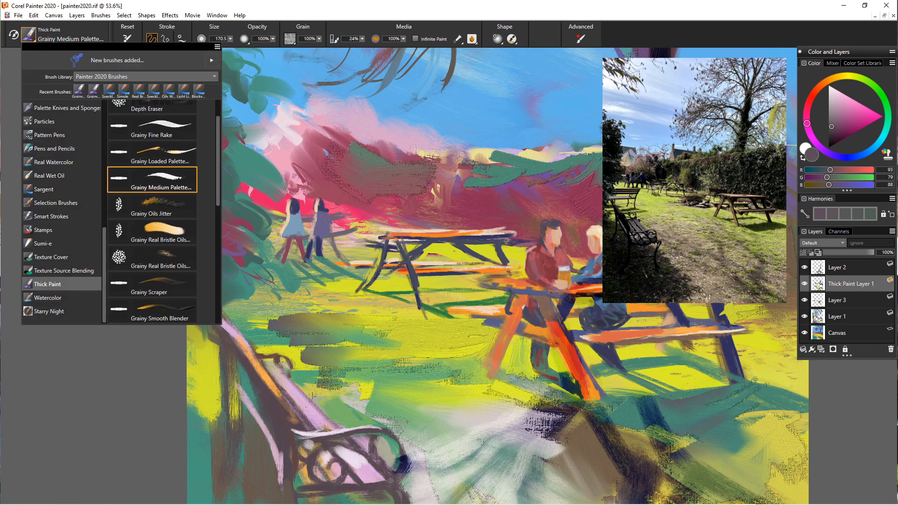
click(149, 155)
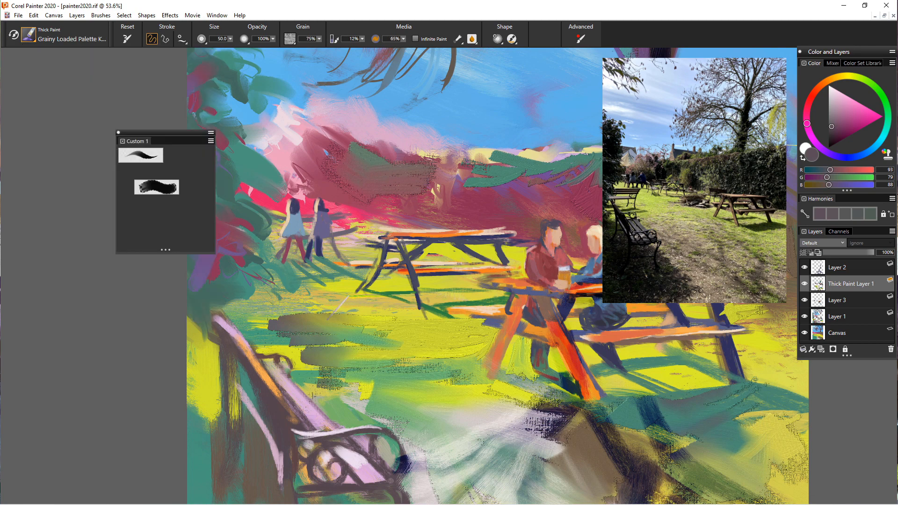
mouse_move(295, 302)
mouse_down()
mouse_move(343, 300)
mouse_move(358, 310)
mouse_up()
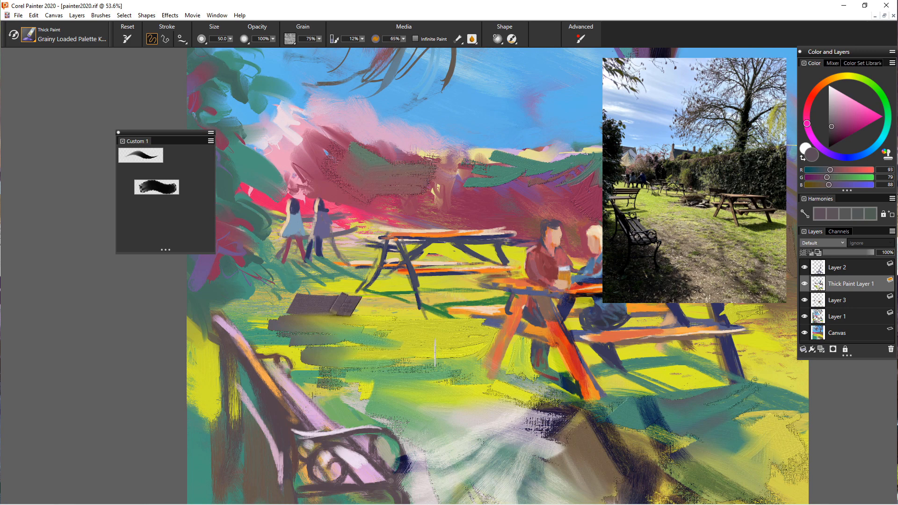
key(ctrl+z)
key(ctrl+z)
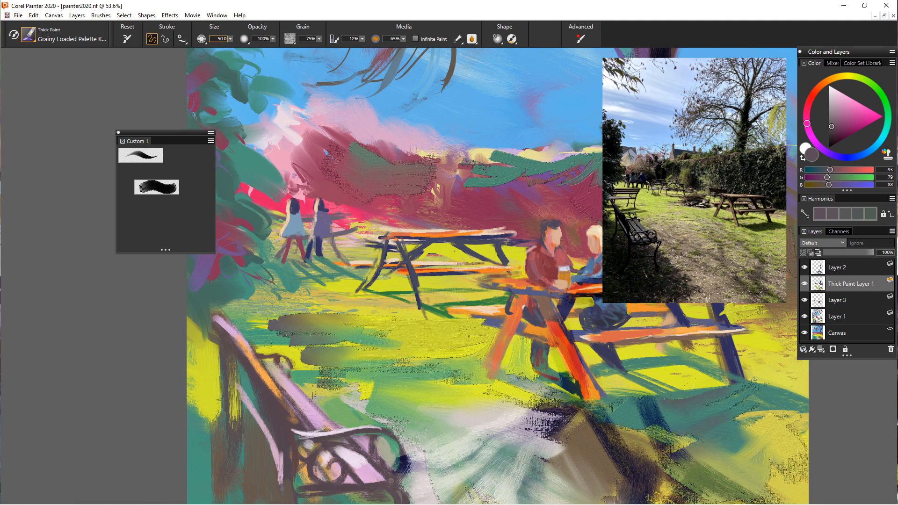
Reduce the loaded palette knife to size 9.2, sample the bench's lilac and paint thin strokes along the front of its backrest
click(231, 39)
drag(240, 48, 225, 48)
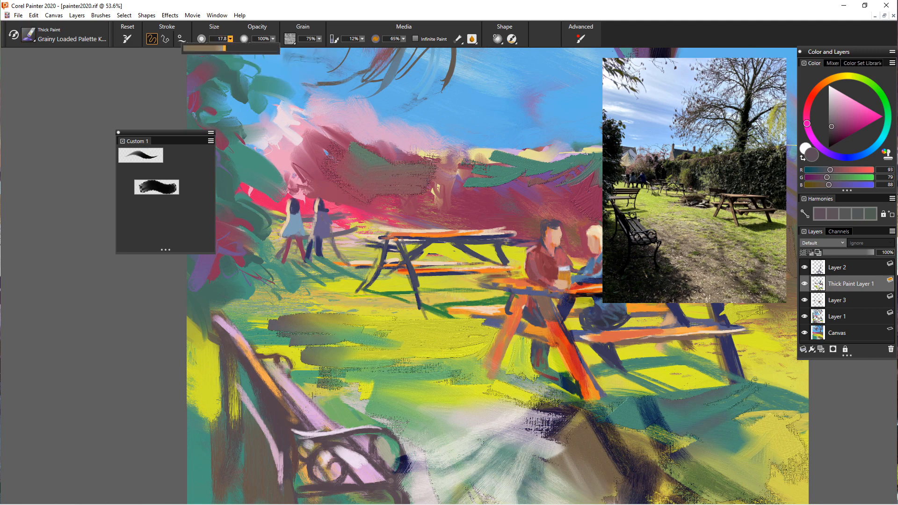
key(bracketright)
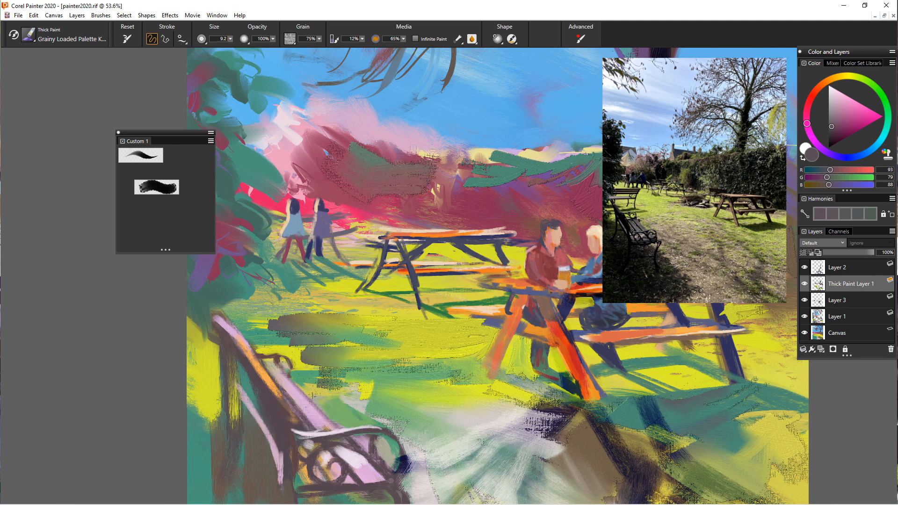
alt+click(296, 392)
drag(281, 378, 324, 419)
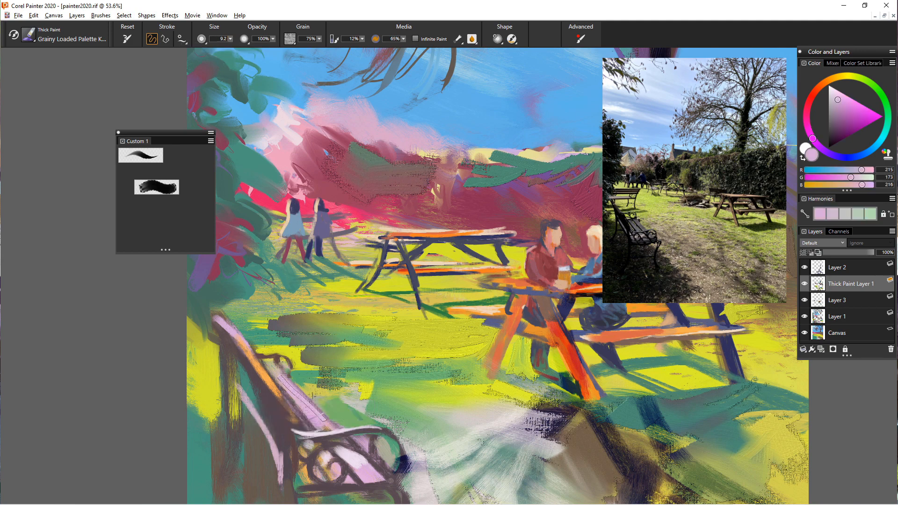
drag(283, 385, 313, 417)
Enlarge the knife to size 46.5 and lay thick lilac and pale pink strokes on the bench's backrest and seat
click(230, 39)
drag(212, 48, 238, 48)
drag(290, 393, 374, 475)
alt+click(347, 453)
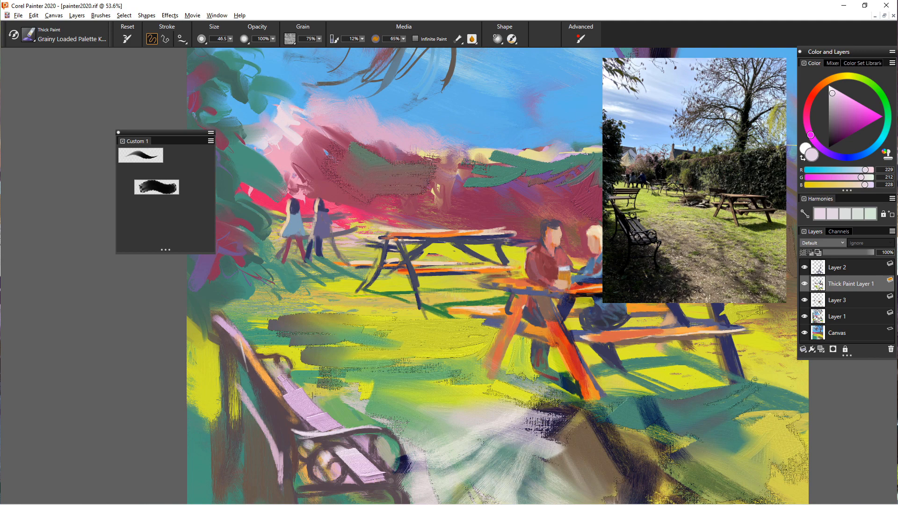
Undo a trial pale stroke on the bench's orange edge and paint thick dark purple-grey strokes down the backrest's shaded side
drag(257, 361, 291, 402)
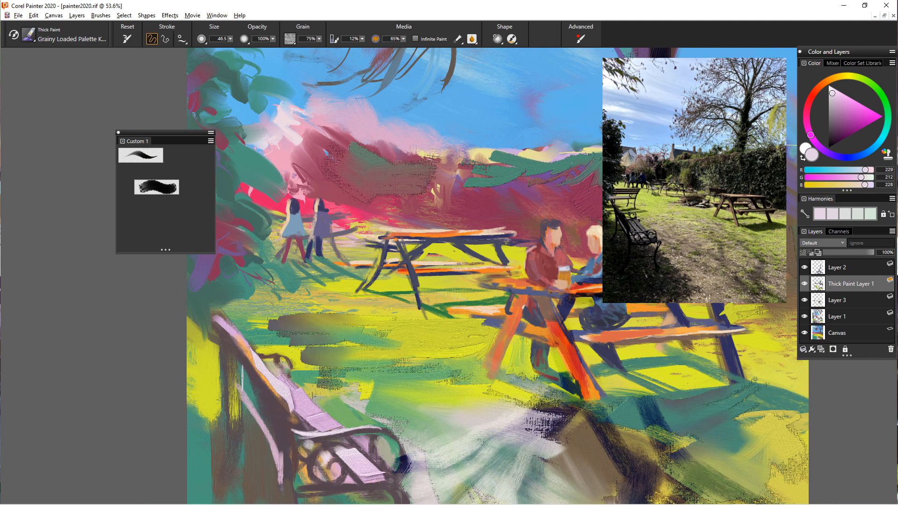
key(ctrl+z)
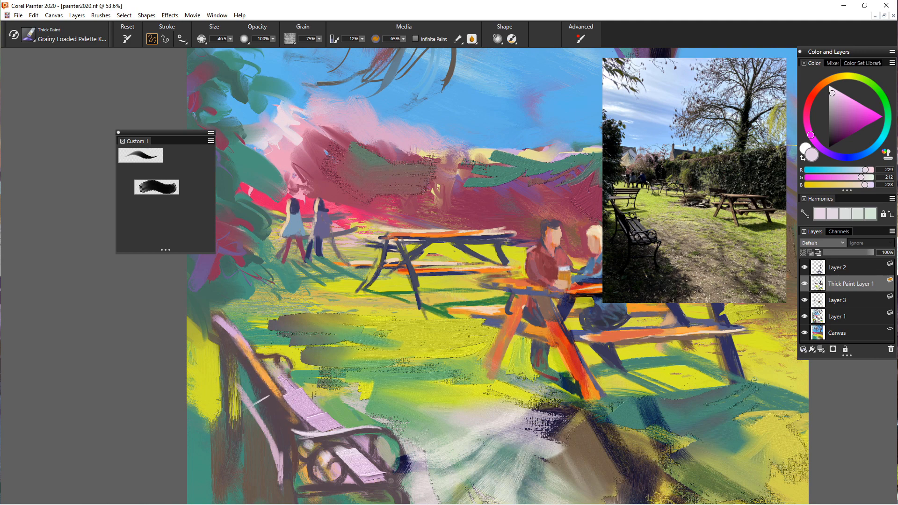
alt+click(258, 385)
mouse_move(255, 382)
mouse_down()
mouse_move(288, 428)
mouse_move(292, 476)
mouse_up()
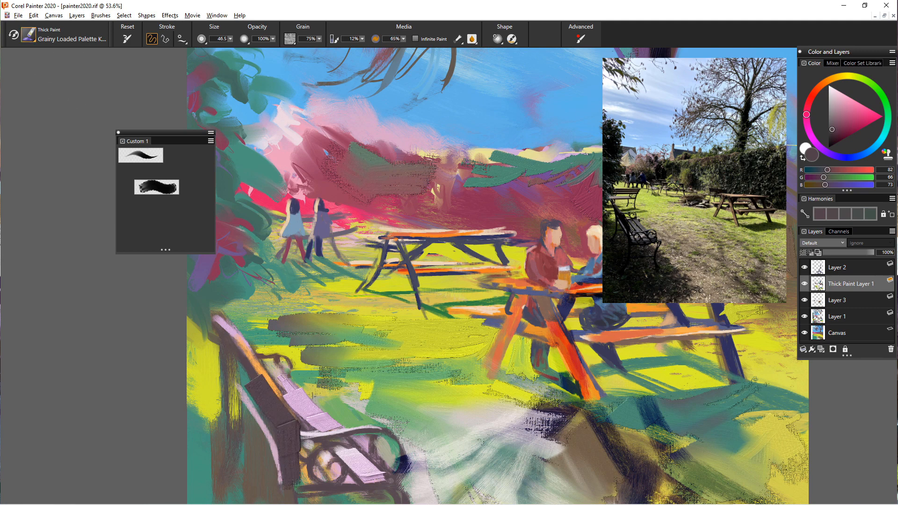
Switch to the Grainy Fine Rake, sample a muted green and paint long strokes behind the bench's backrest
click(29, 35)
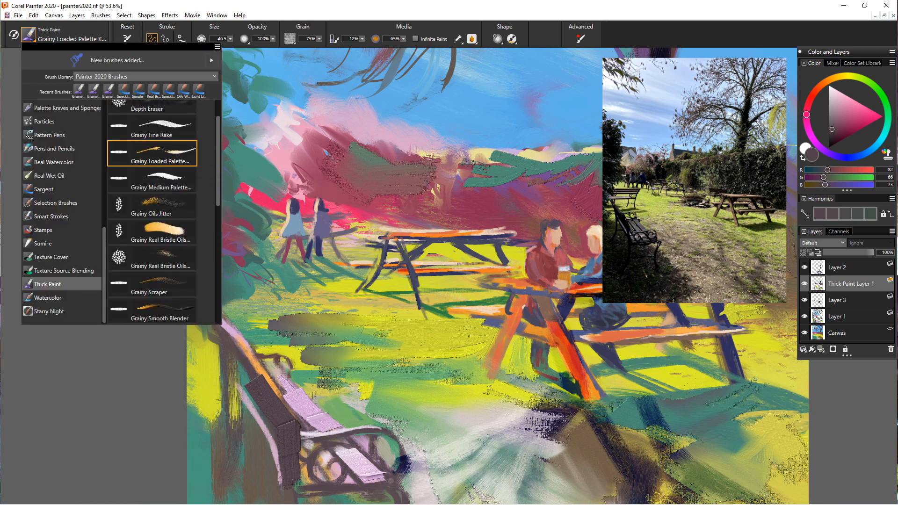
click(153, 128)
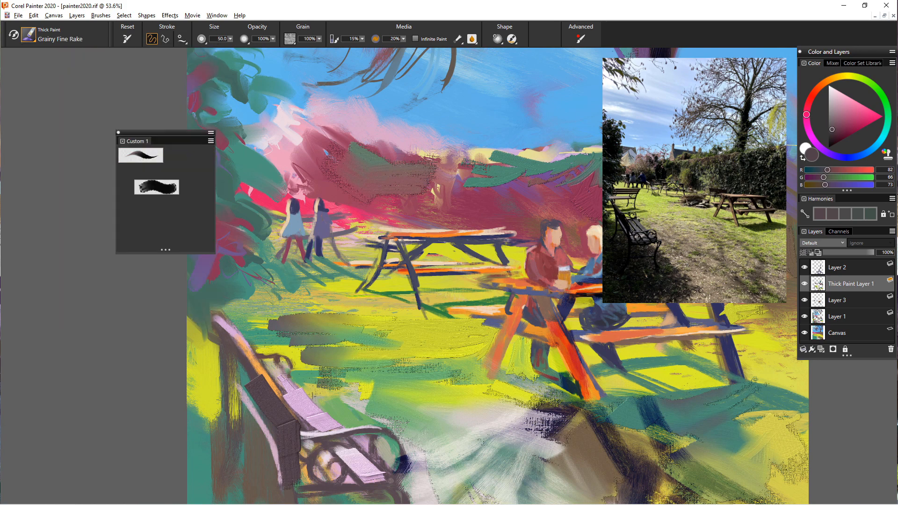
alt+click(224, 378)
mouse_move(235, 371)
mouse_down()
mouse_move(259, 392)
mouse_move(251, 384)
mouse_move(275, 428)
mouse_move(252, 448)
mouse_move(272, 467)
mouse_up()
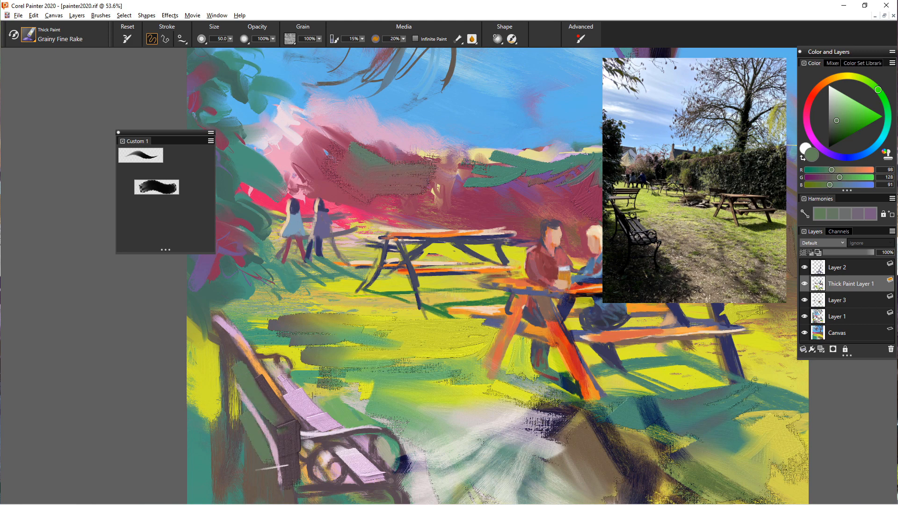
drag(246, 408, 254, 482)
Sample the bright yellow and rake thick downward strokes on the grass behind the bench
alt+click(207, 398)
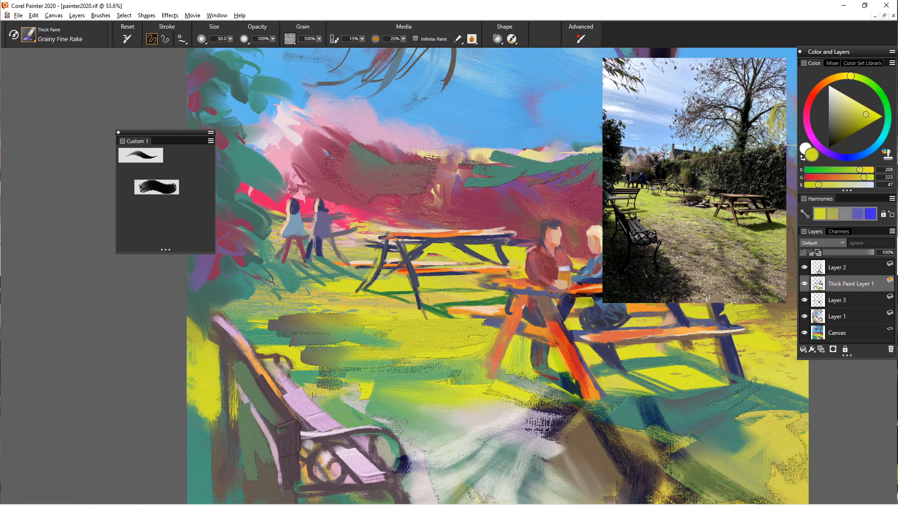
mouse_move(213, 406)
mouse_down()
mouse_move(214, 468)
mouse_move(205, 466)
mouse_up()
mouse_move(197, 423)
mouse_down()
mouse_move(200, 456)
mouse_move(195, 437)
mouse_up()
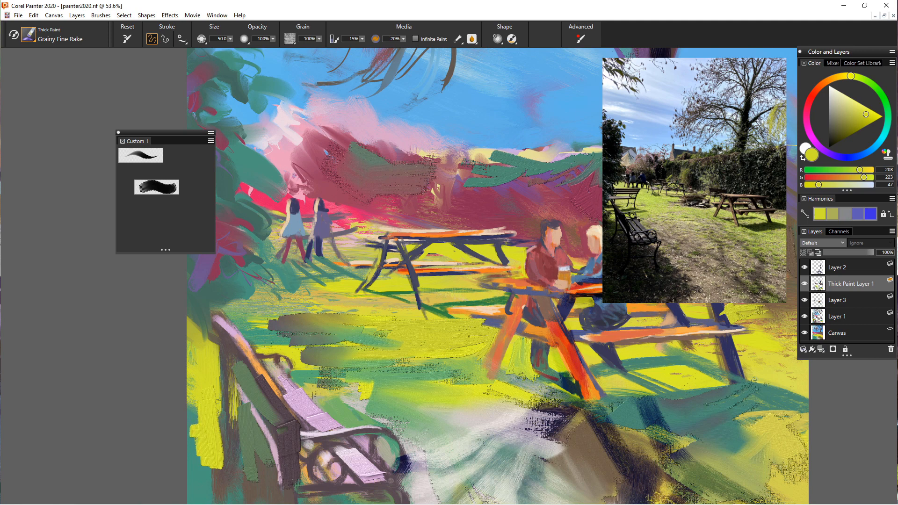
Sample the bench's lilac and rake strokes along the front of the backrest and the seat's front end
alt+click(300, 399)
drag(289, 382, 319, 420)
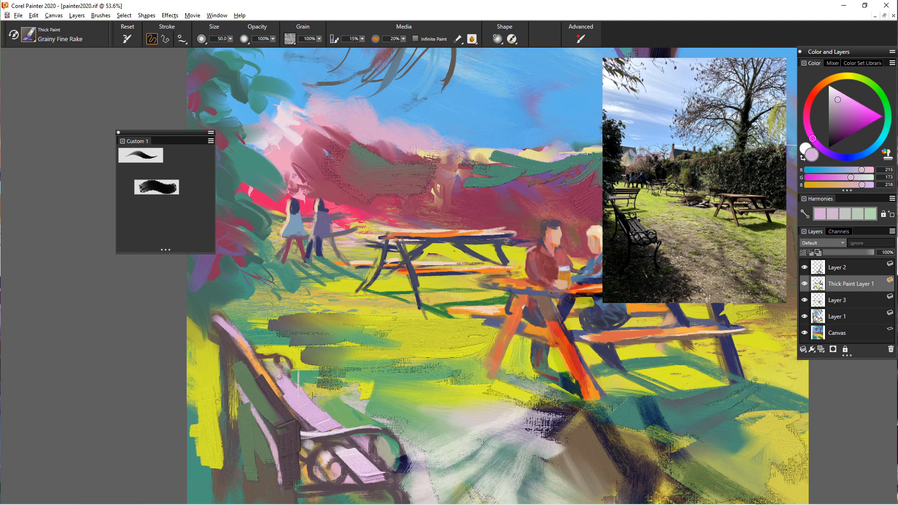
click(141, 155)
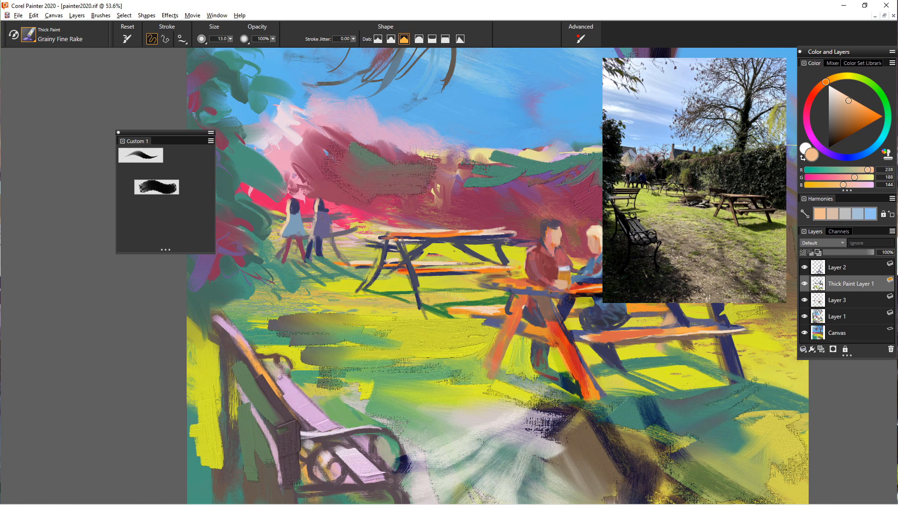
scroll(286, 393, up, 7)
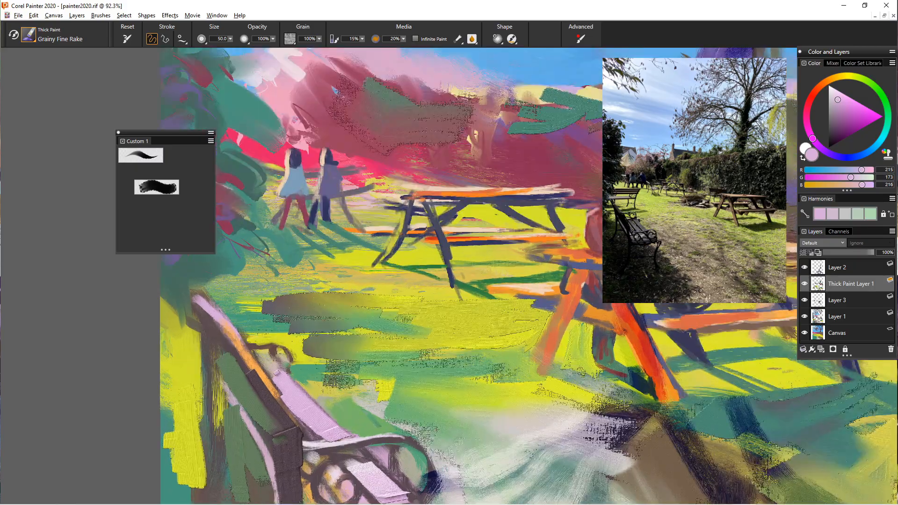
scroll(286, 393, down, 2)
drag(286, 393, 285, 201)
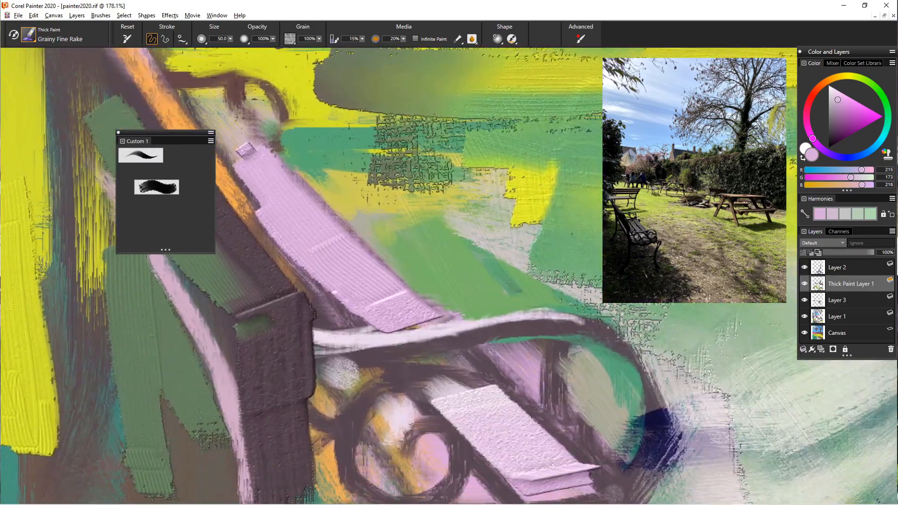
scroll(356, 316, down, 6)
scroll(356, 316, up, 2)
scroll(435, 402, down, 1)
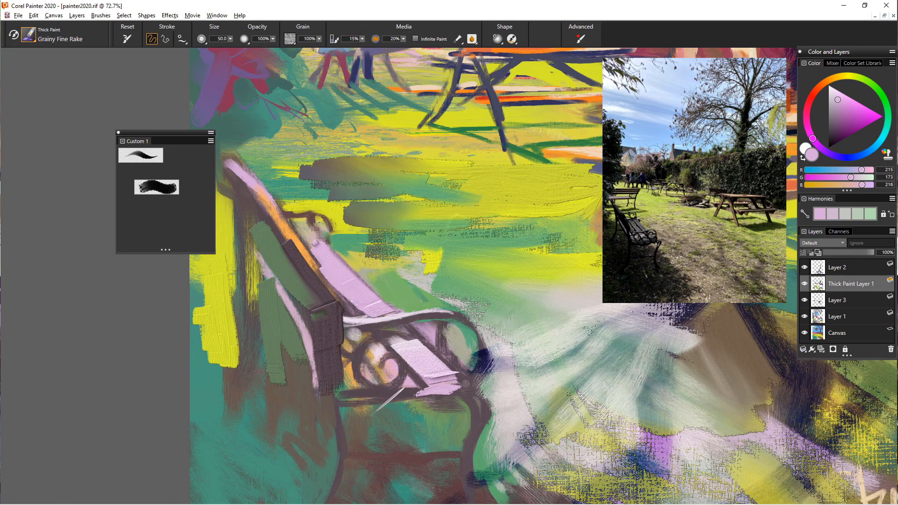
Sample the bench's dark purple-grey, reduce the rake to size 10.2 and repaint the seat rail and the legs
alt+click(386, 401)
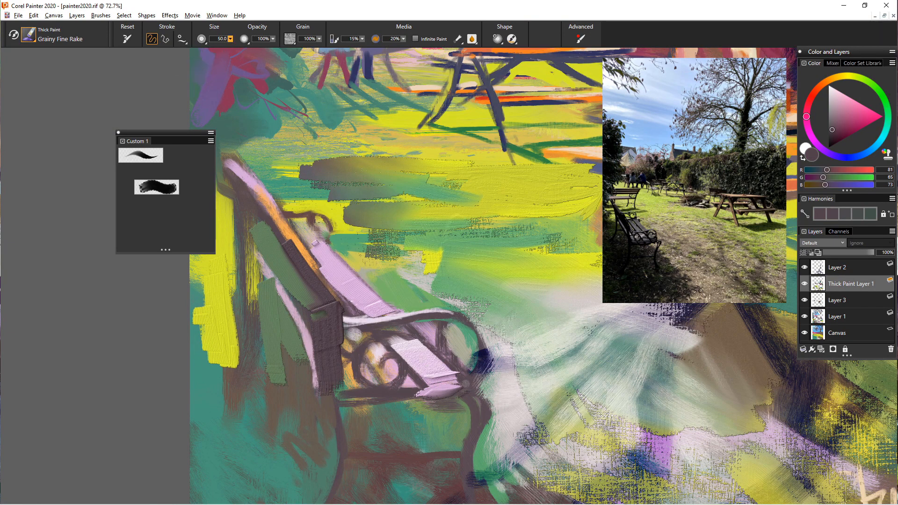
click(230, 39)
drag(238, 48, 216, 49)
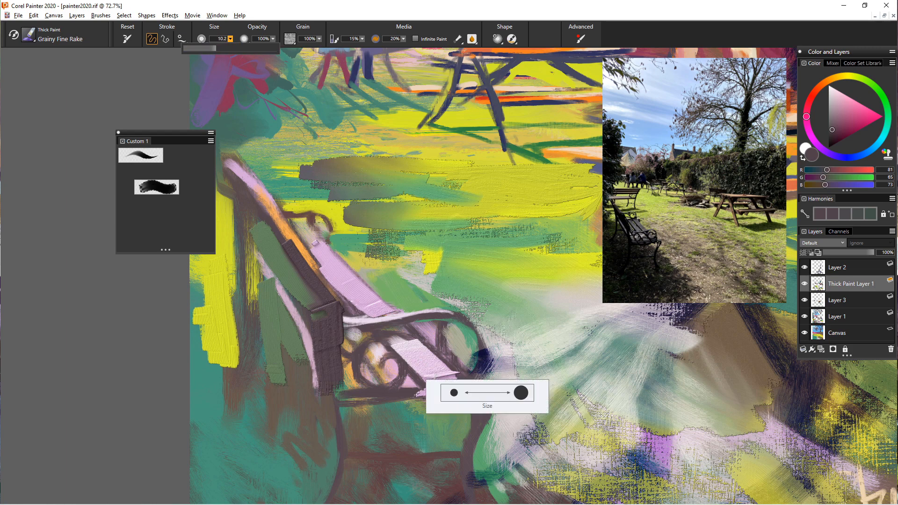
drag(470, 392, 397, 394)
drag(469, 398, 436, 394)
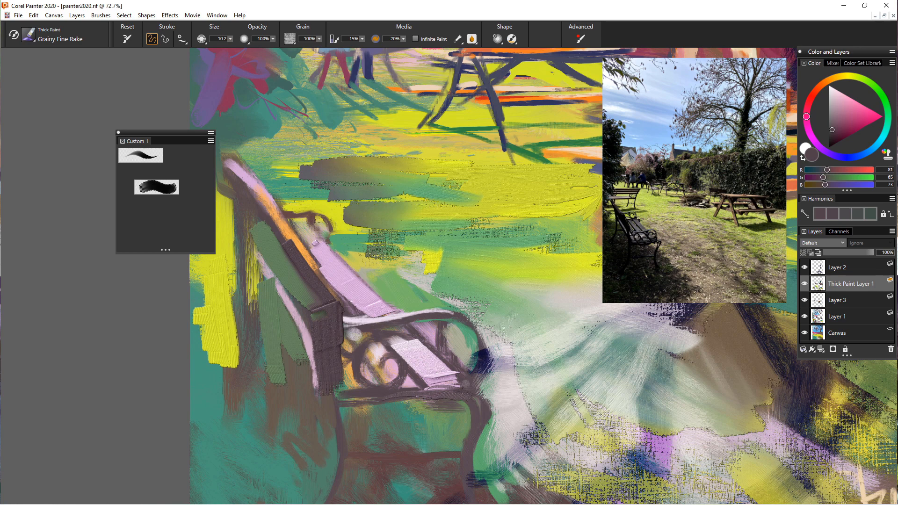
drag(477, 442, 471, 479)
mouse_move(329, 395)
mouse_down()
mouse_move(343, 459)
mouse_move(330, 497)
mouse_up()
drag(326, 399, 335, 455)
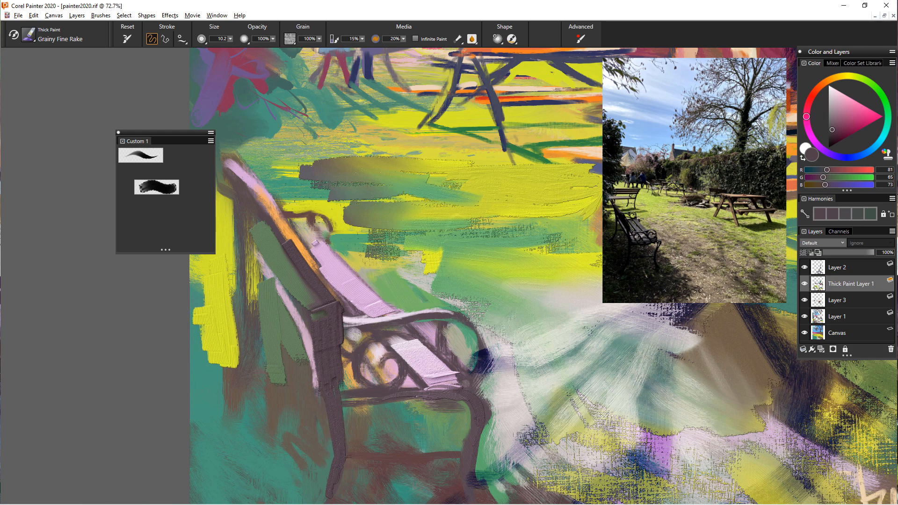
Paint the bench's curved armrest and the scrollwork beneath it with fine dark purple-grey strokes
drag(380, 363, 397, 371)
mouse_move(449, 315)
mouse_down()
mouse_move(488, 355)
mouse_move(487, 347)
mouse_move(489, 375)
mouse_up()
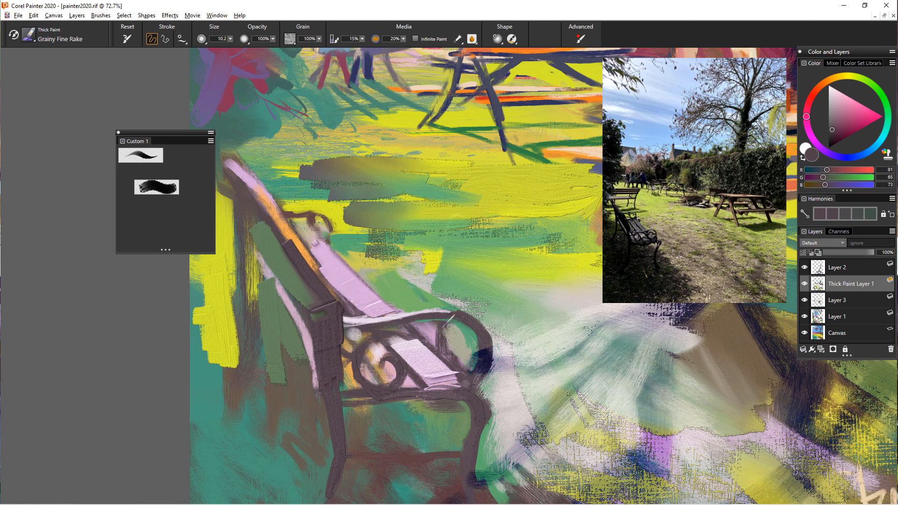
drag(455, 320, 472, 380)
drag(422, 352, 457, 377)
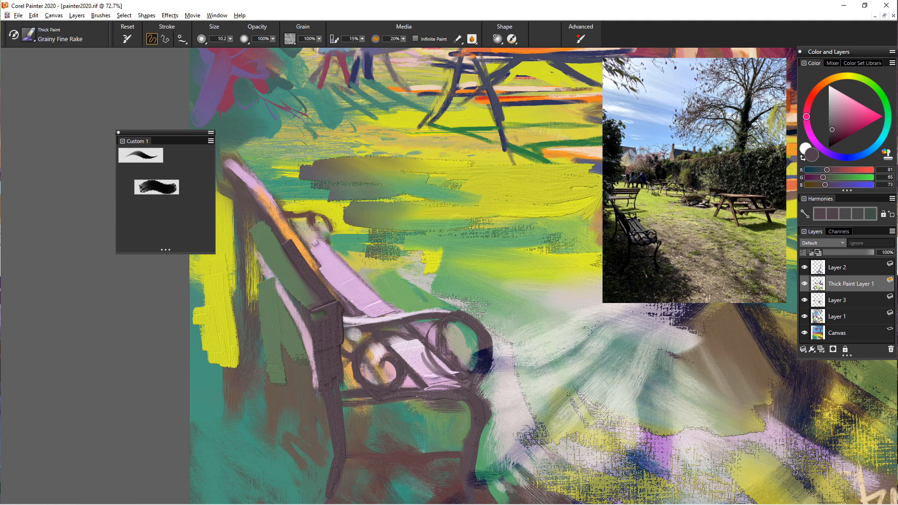
mouse_move(430, 329)
mouse_down()
mouse_move(447, 378)
mouse_move(463, 380)
mouse_move(447, 384)
mouse_up()
mouse_move(486, 365)
mouse_down()
mouse_move(469, 376)
mouse_move(440, 370)
mouse_up()
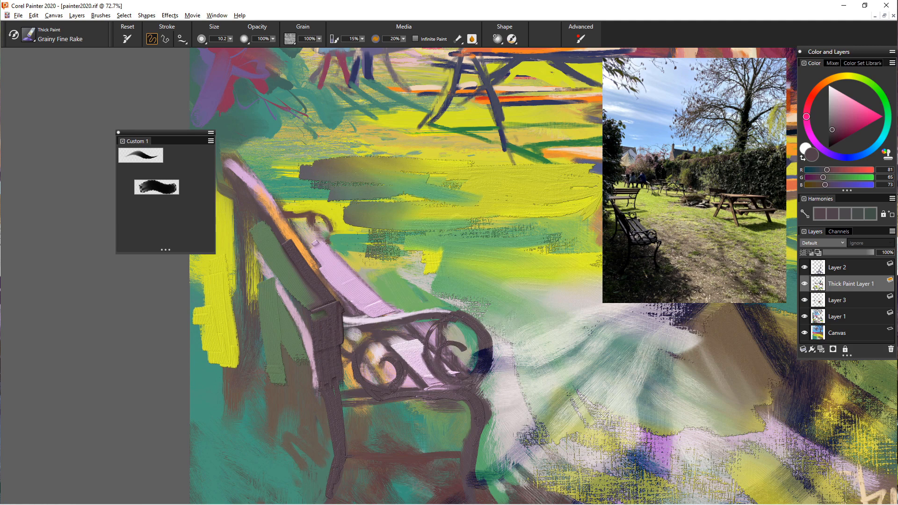
Enlarge the rake to size 71.5, sample the muted purple near the trunk and stroke it over the hedge beside the tree
scroll(386, 405, down, 10)
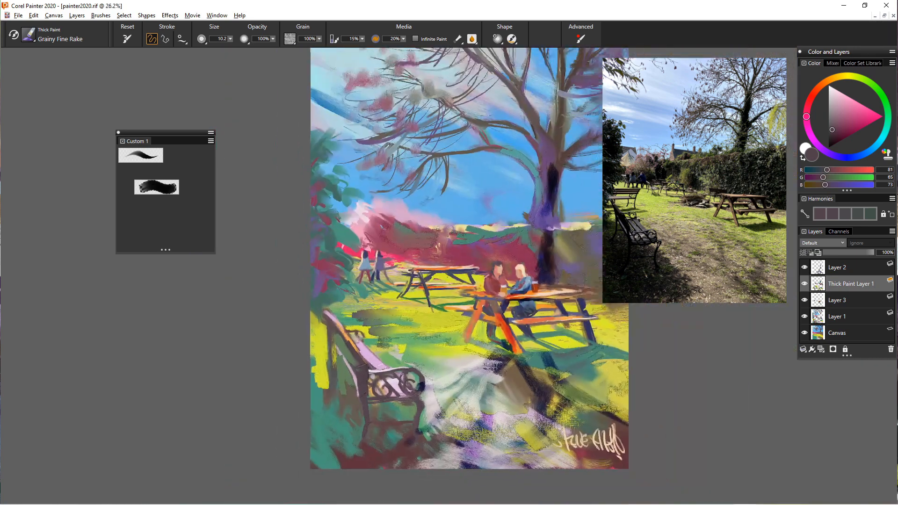
scroll(307, 398, up, 4)
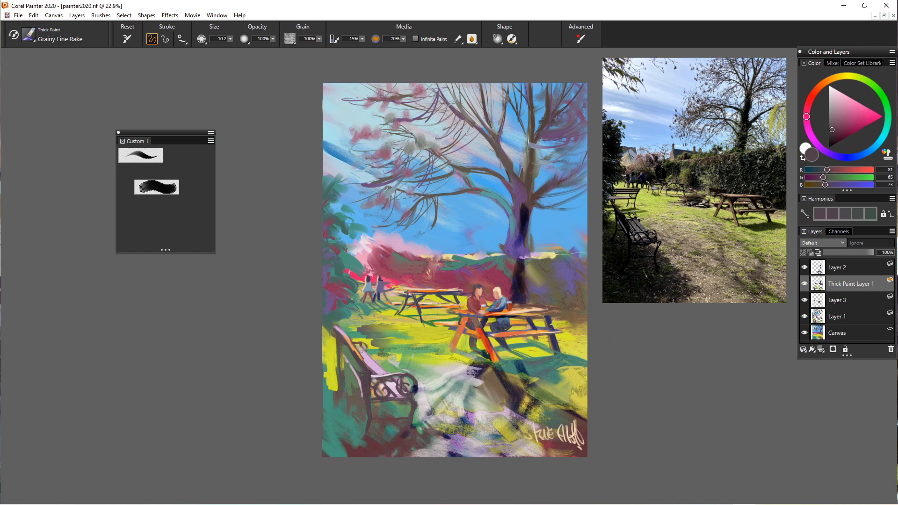
alt+click(553, 255)
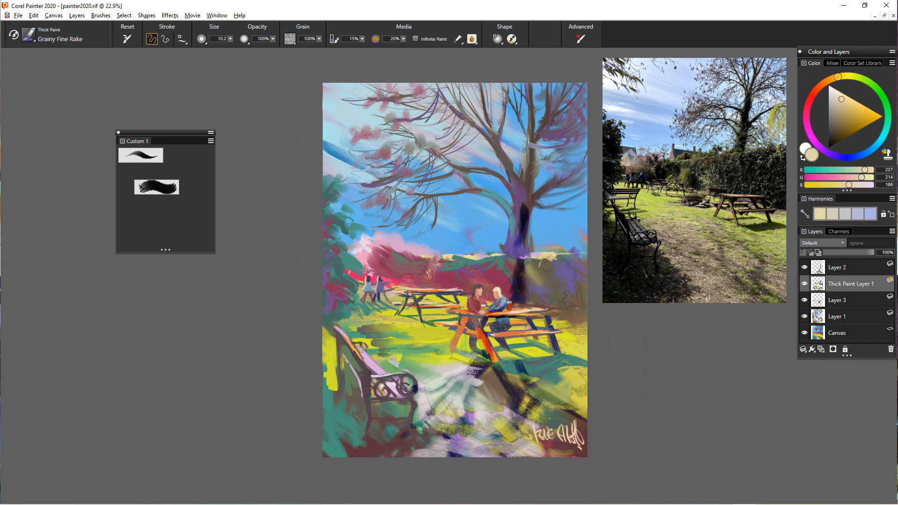
click(229, 39)
click(230, 39)
drag(216, 48, 243, 48)
click(575, 288)
alt+click(528, 262)
mouse_move(571, 263)
mouse_down()
mouse_move(546, 260)
mouse_move(580, 255)
mouse_move(523, 248)
mouse_move(519, 271)
mouse_move(529, 273)
mouse_up()
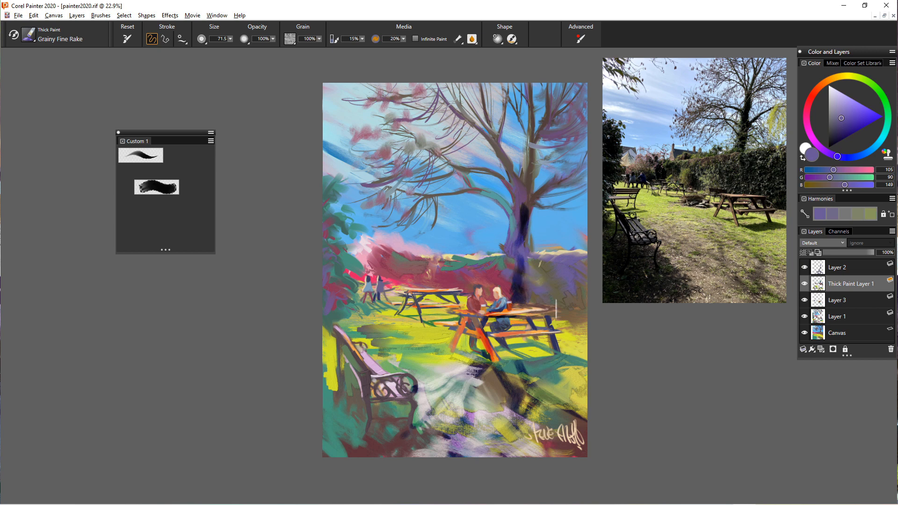
Sample the dark indigo from the lower tree trunk and start a new thick paint layer above Layer 2
alt+click(489, 267)
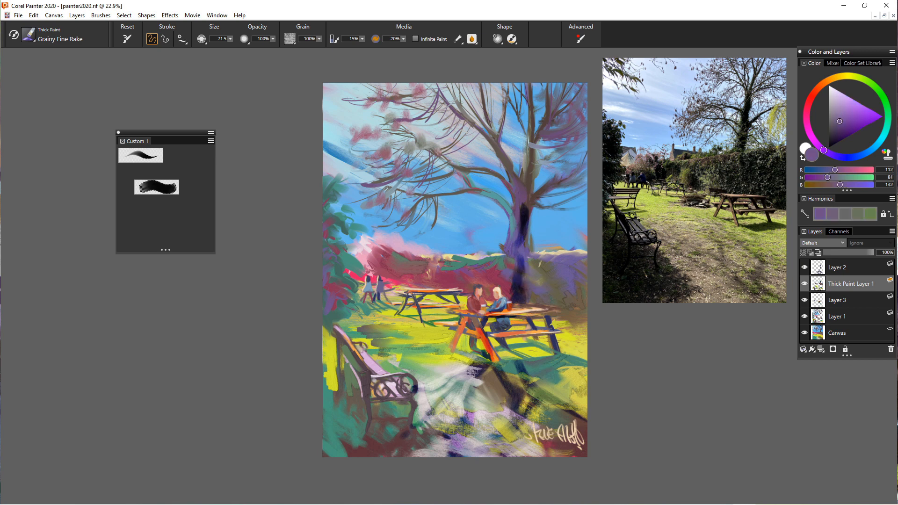
alt+click(488, 267)
alt+click(489, 267)
alt+click(525, 295)
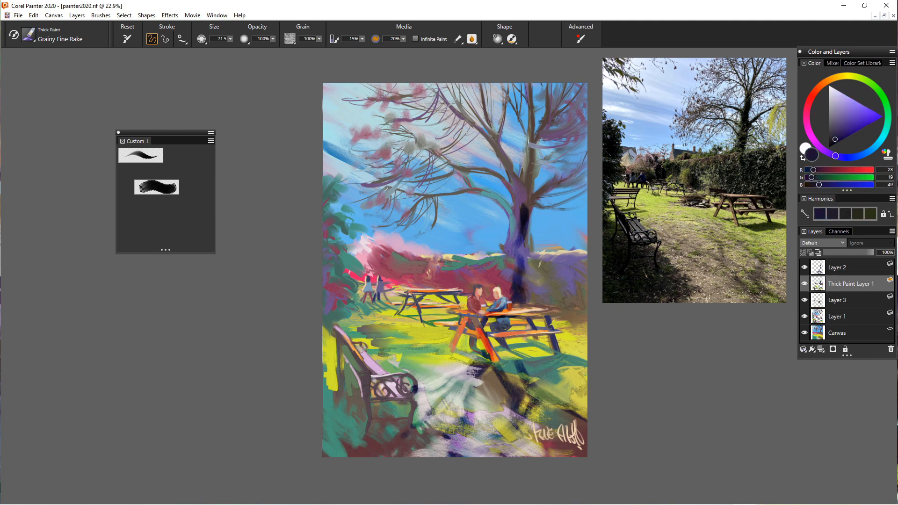
scroll(490, 270, up, 5)
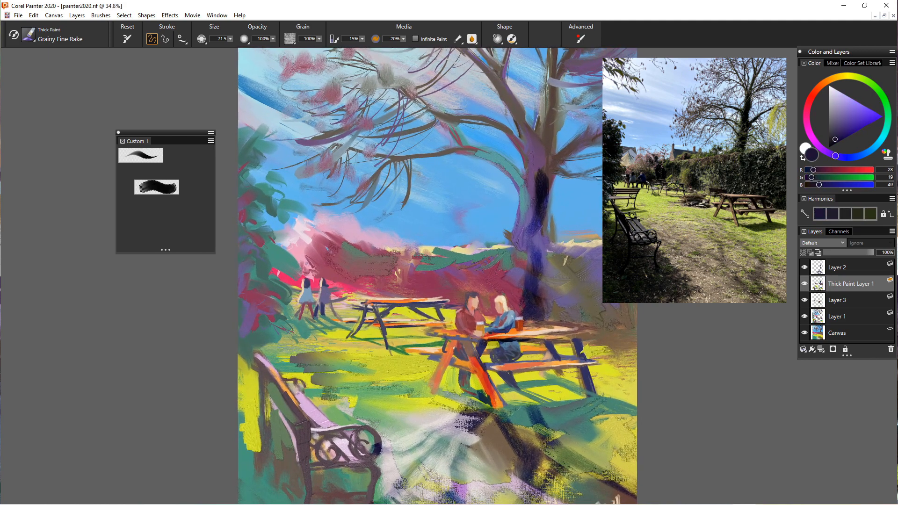
click(842, 268)
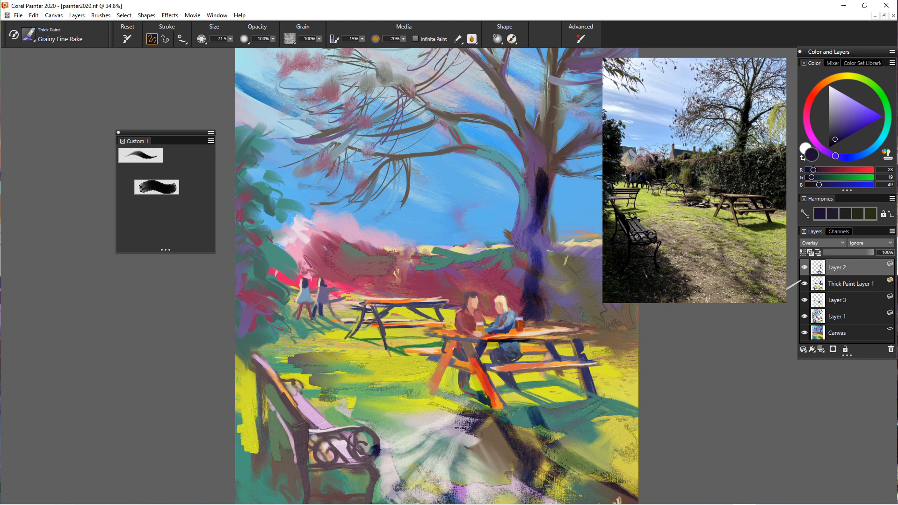
click(29, 34)
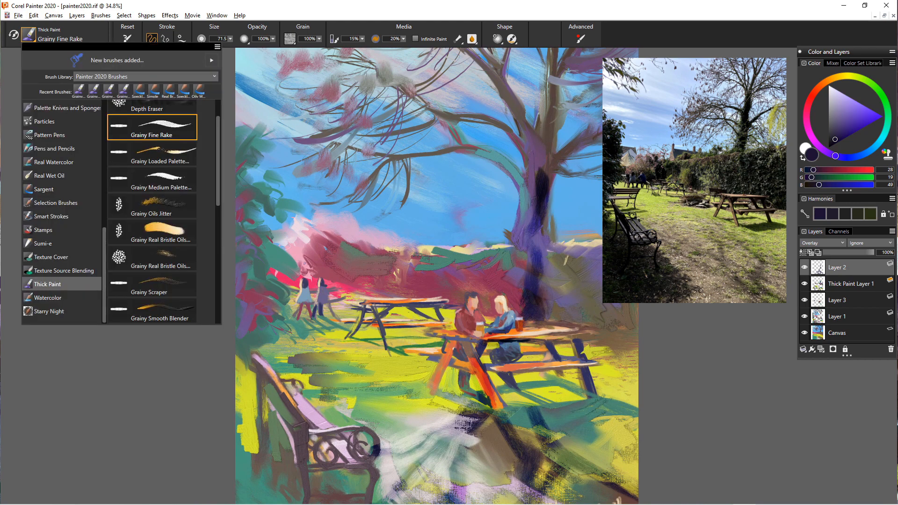
click(140, 366)
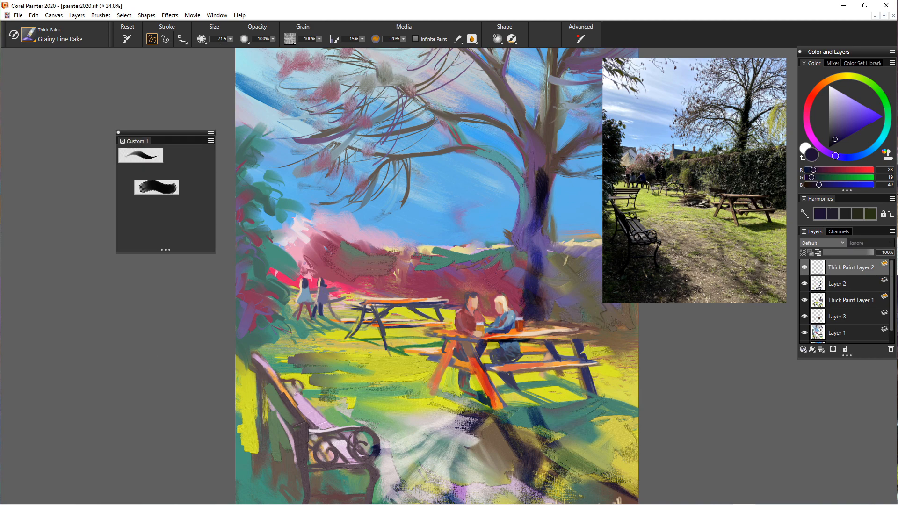
Switch to the Speckle Sticky Bristle brush and try a dark indigo stroke across the base of the trunk
click(157, 187)
drag(520, 264, 553, 282)
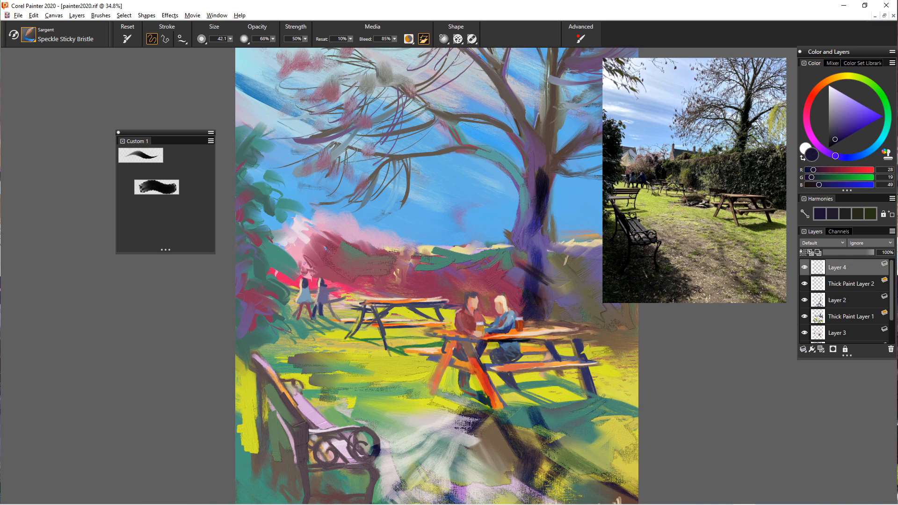
key(ctrl+z)
On Layer 2, sample the hedge's muted purple, enlarge the bristle to 158.2 and brush it around the trunk base and hedge behind the seated couple
click(842, 300)
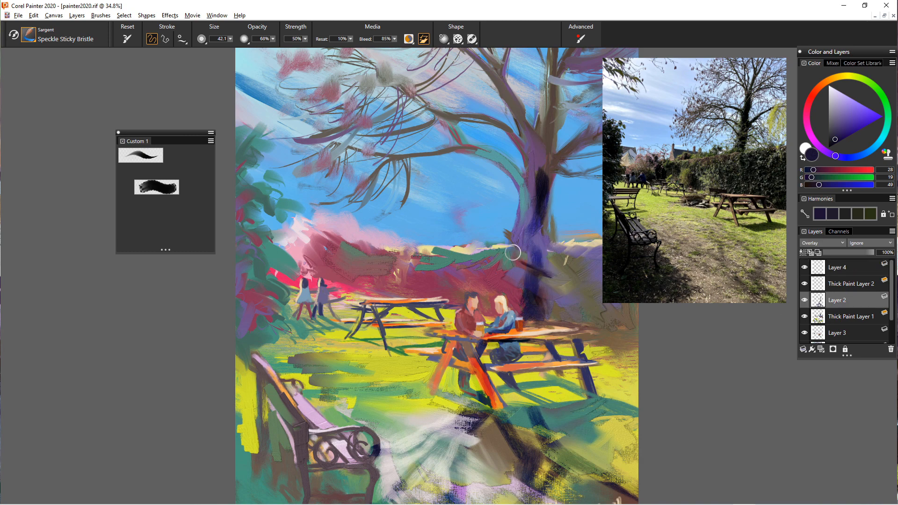
alt+click(509, 276)
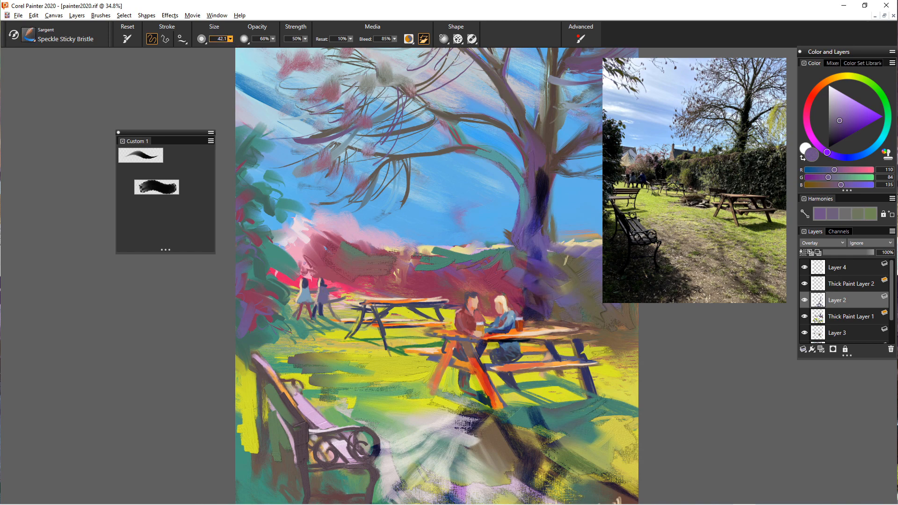
click(230, 38)
drag(236, 48, 258, 48)
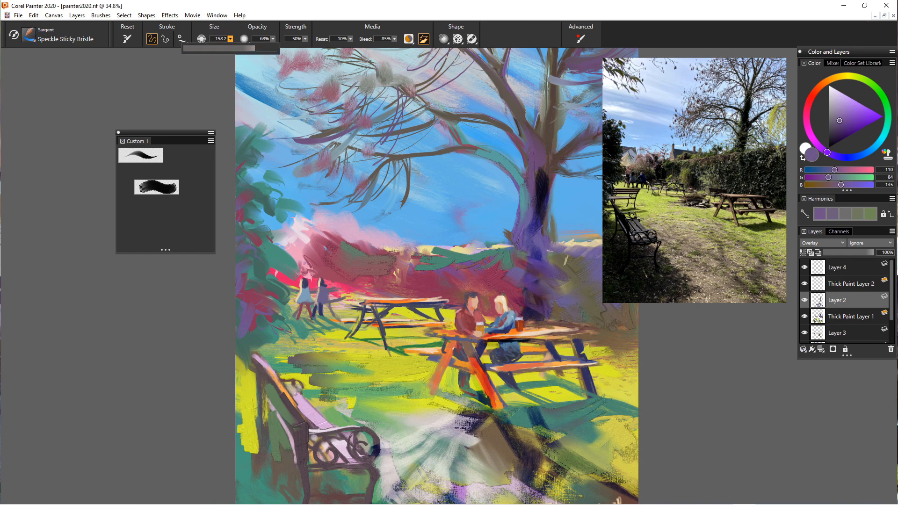
mouse_move(533, 302)
mouse_down()
mouse_move(531, 289)
mouse_move(559, 276)
mouse_move(546, 305)
mouse_move(568, 321)
mouse_up()
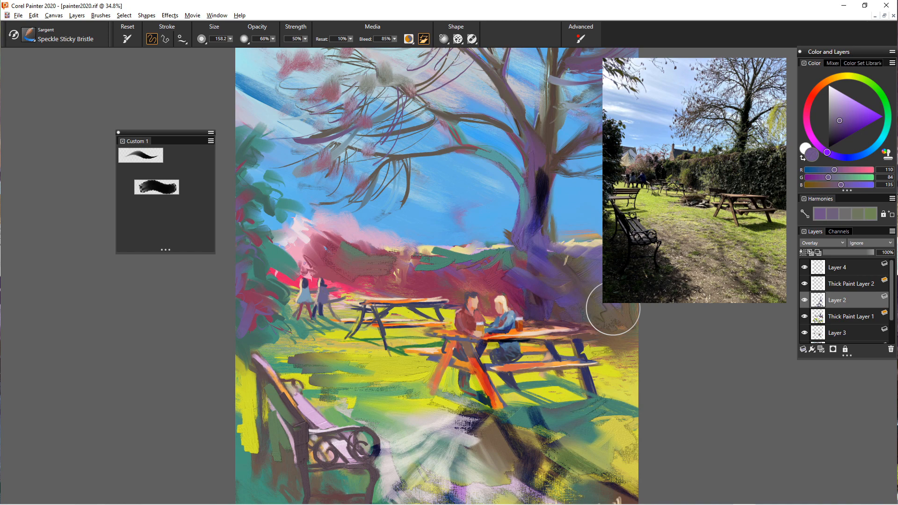
drag(512, 276, 471, 287)
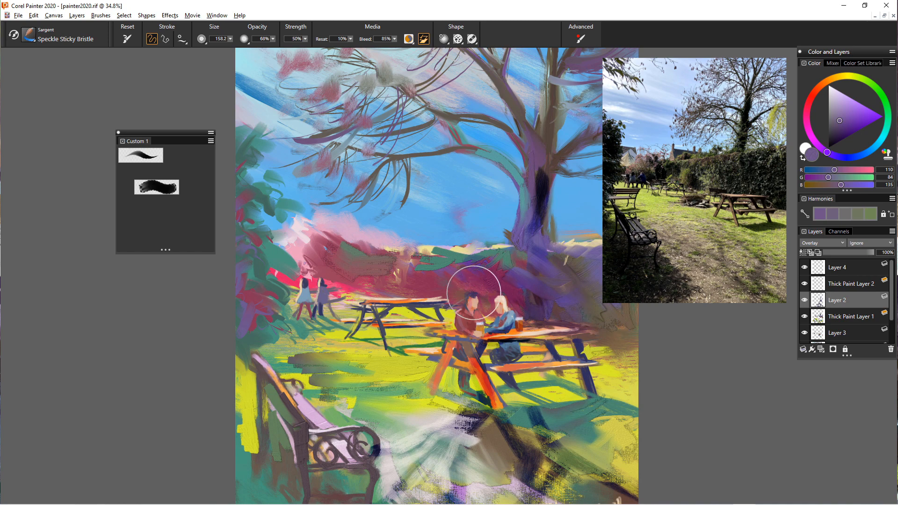
Reduce the bristle to size 84.4, switch to the Sargent Simple brush and sample the violet beside the trunk's base
click(230, 39)
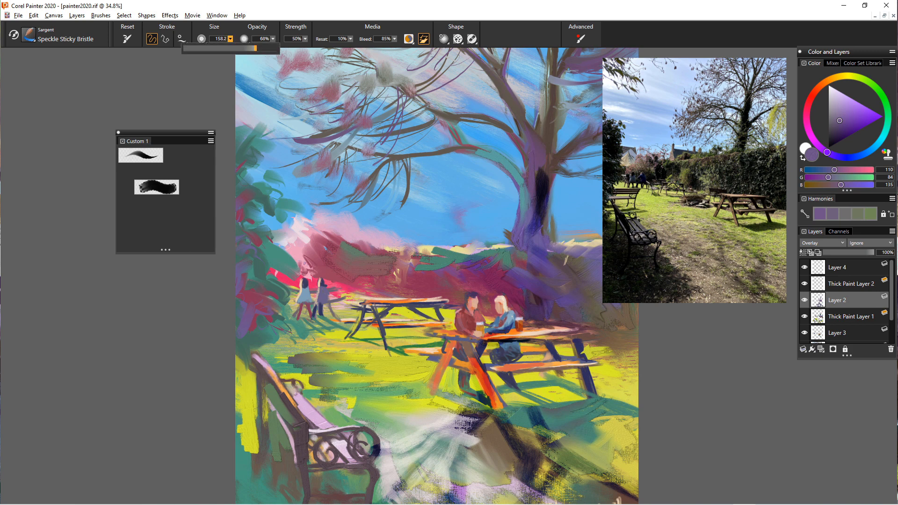
mouse_move(255, 48)
mouse_down()
mouse_move(224, 48)
mouse_move(249, 48)
mouse_up()
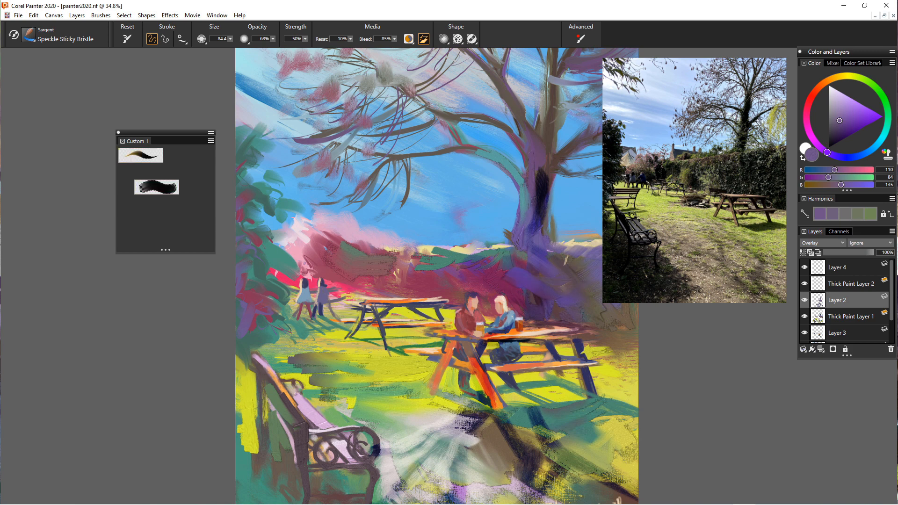
click(140, 155)
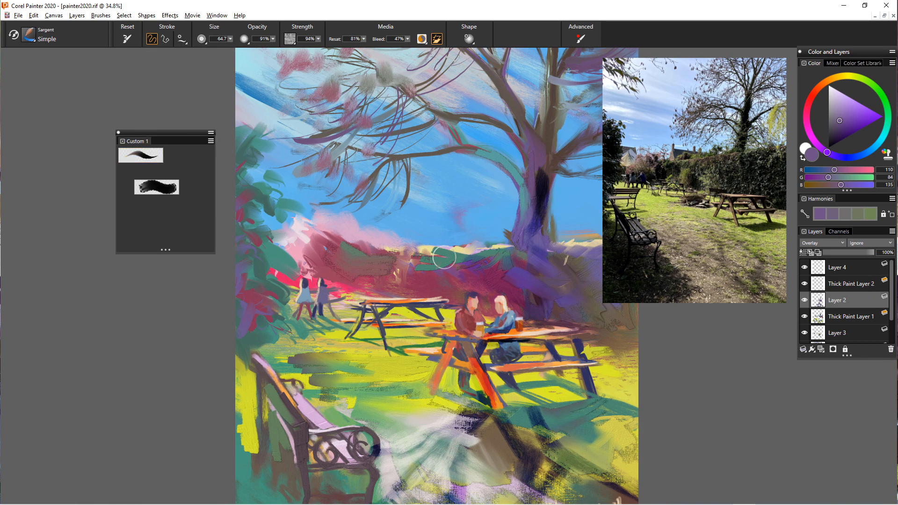
mouse_move(510, 275)
mouse_down()
mouse_move(546, 314)
mouse_move(520, 276)
mouse_up()
alt+click(519, 277)
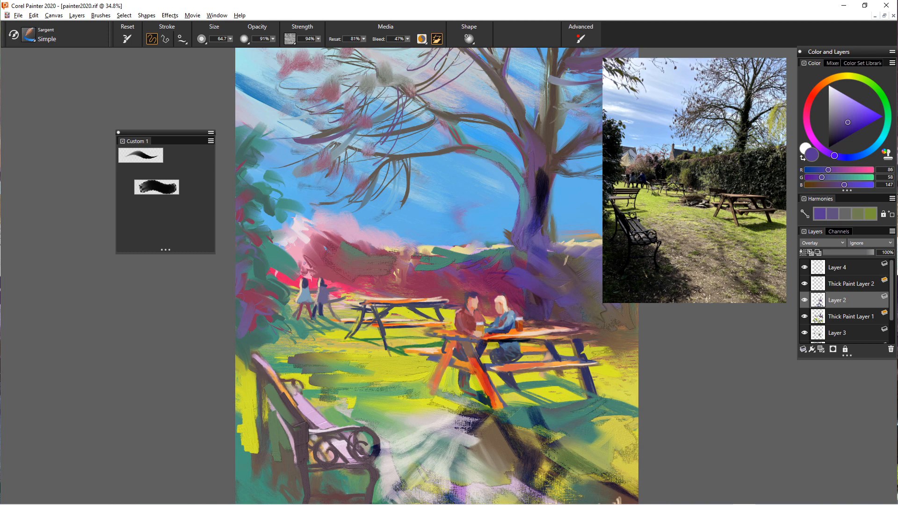
Delete Thick Paint Layer 2 and make Layer 4 the active layer
click(851, 284)
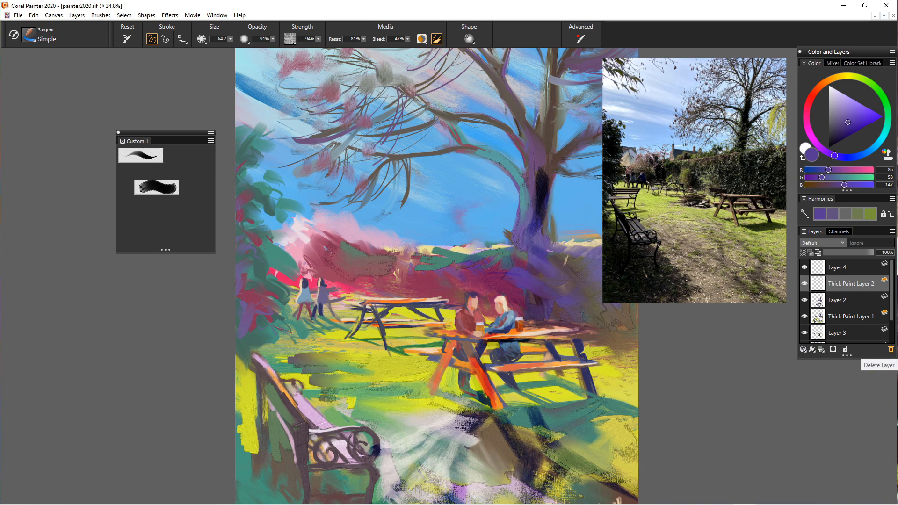
click(891, 349)
click(837, 268)
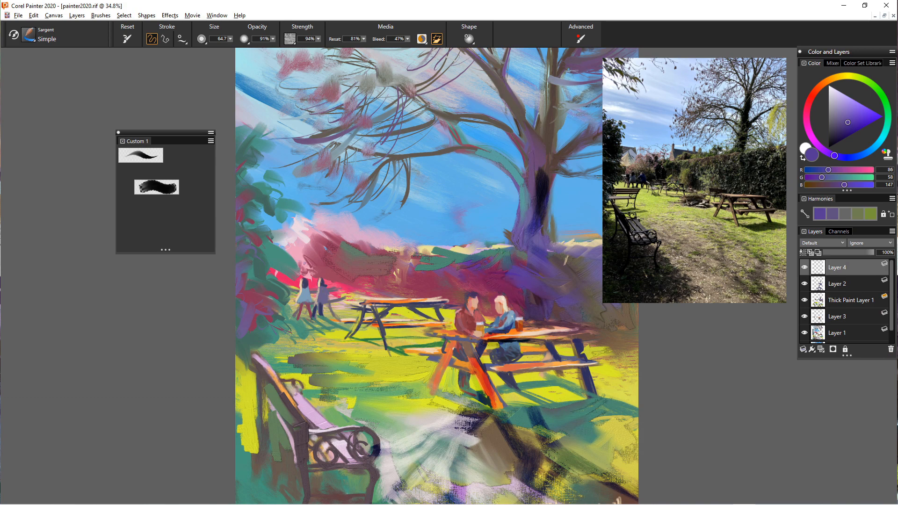
Sample the hedge's maroon, enlarge the Simple brush to 206.3 and paint maroon patches on the hedge beside the trunk
alt+click(497, 285)
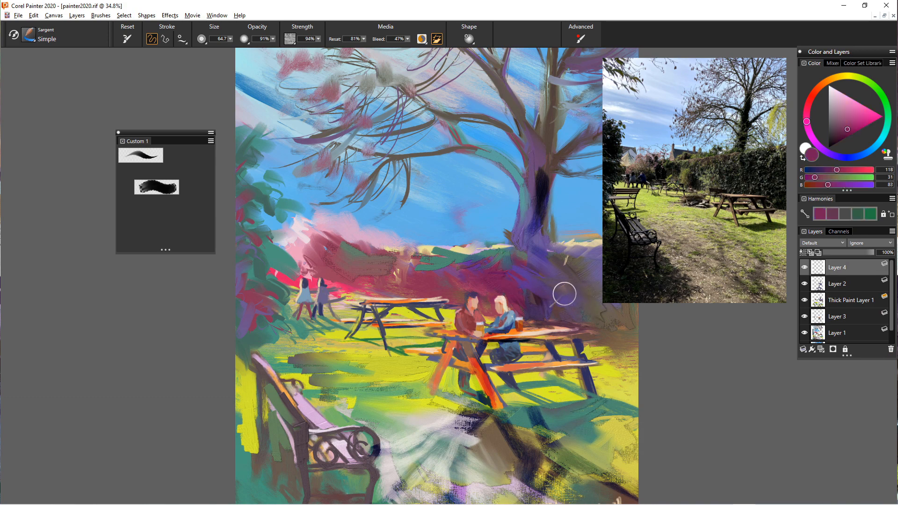
click(230, 39)
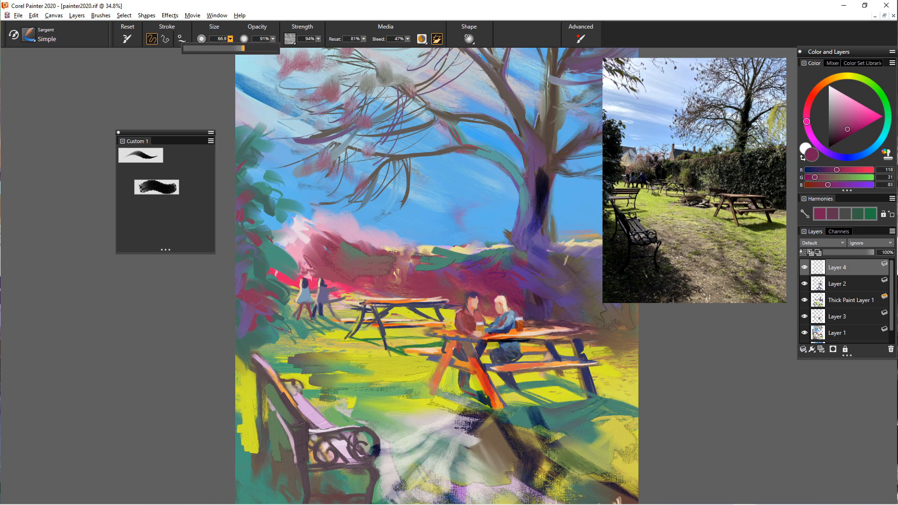
drag(234, 48, 259, 48)
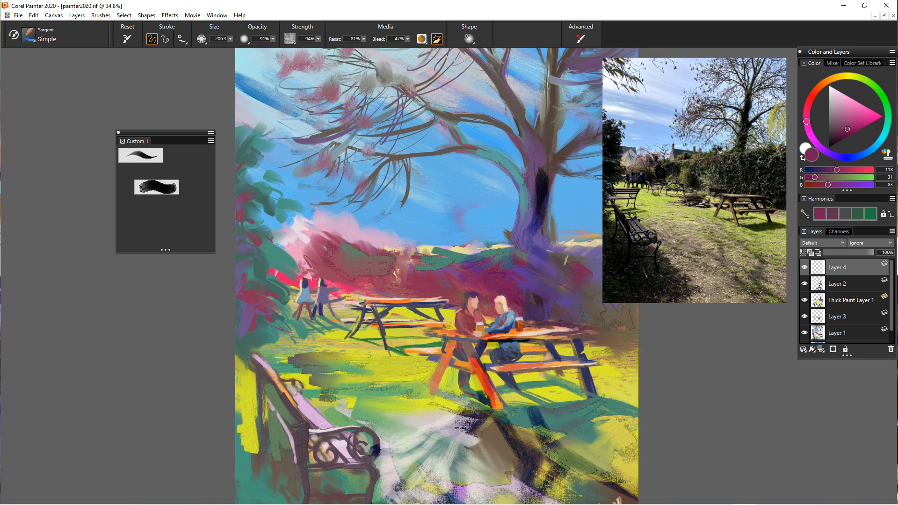
drag(554, 276, 571, 283)
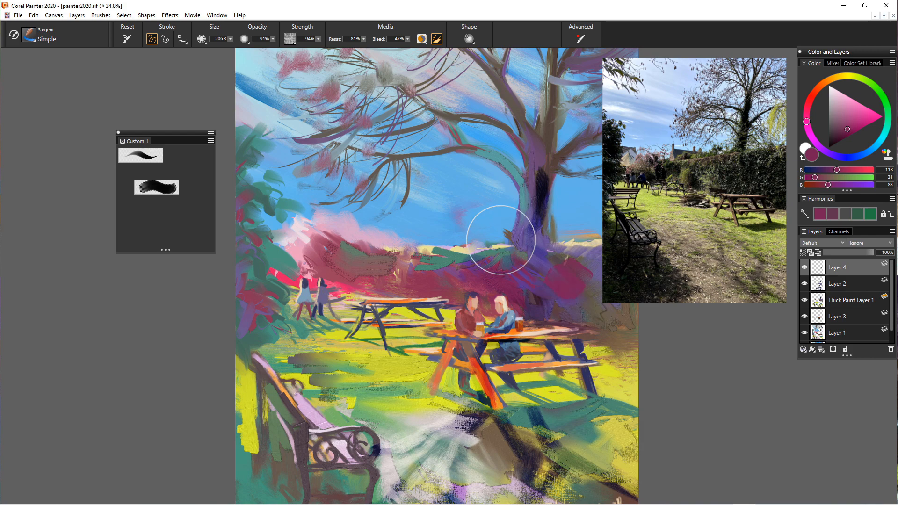
Examine the hedge, figures, picnic tables and bench up close, and the composition as a whole
scroll(536, 289, up, 5)
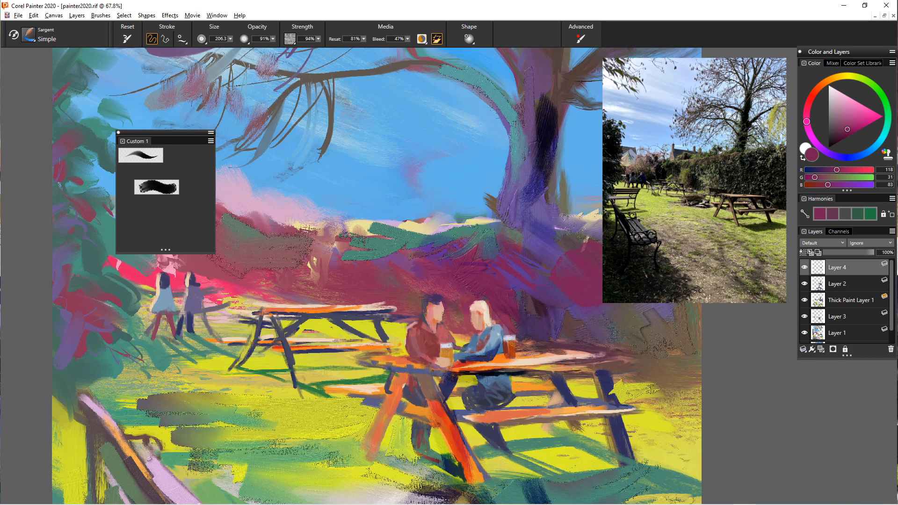
scroll(528, 294, down, 5)
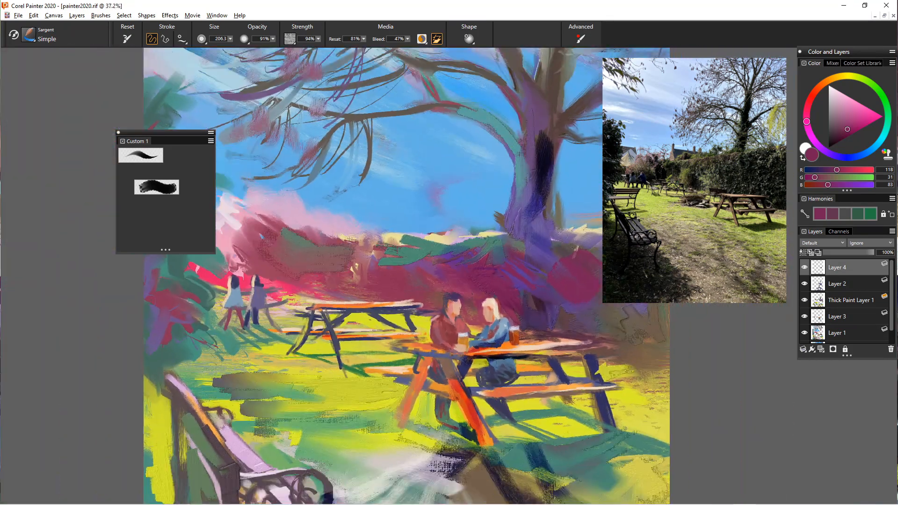
scroll(374, 355, up, 4)
scroll(402, 328, down, 6)
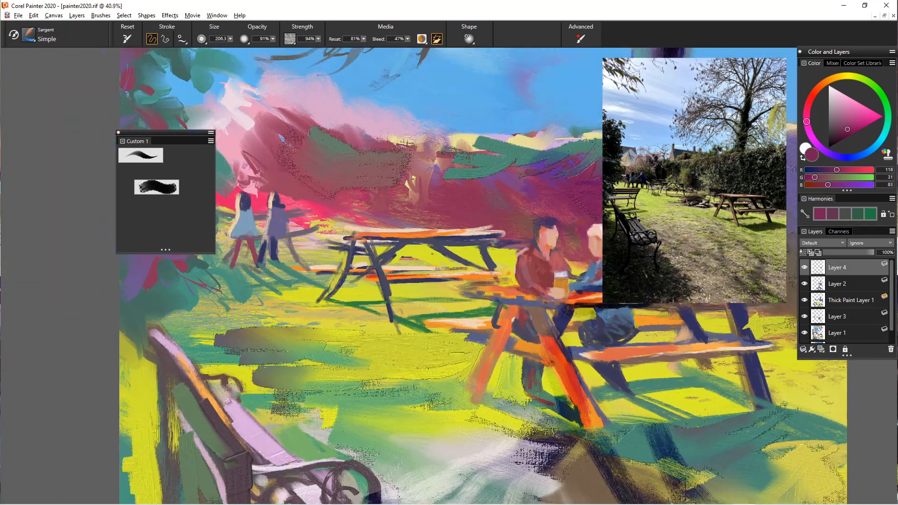
scroll(365, 365, up, 2)
scroll(374, 351, down, 1)
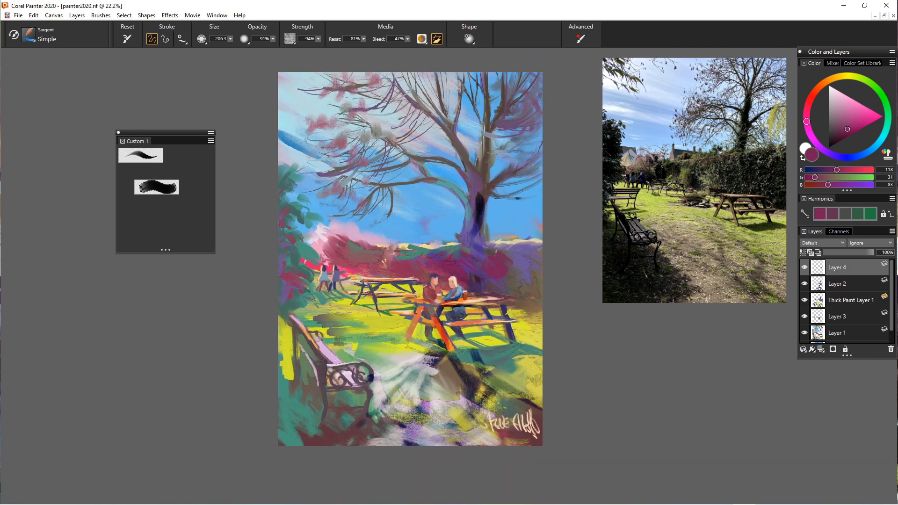
drag(374, 328, 399, 363)
scroll(388, 397, up, 2)
scroll(391, 407, down, 1)
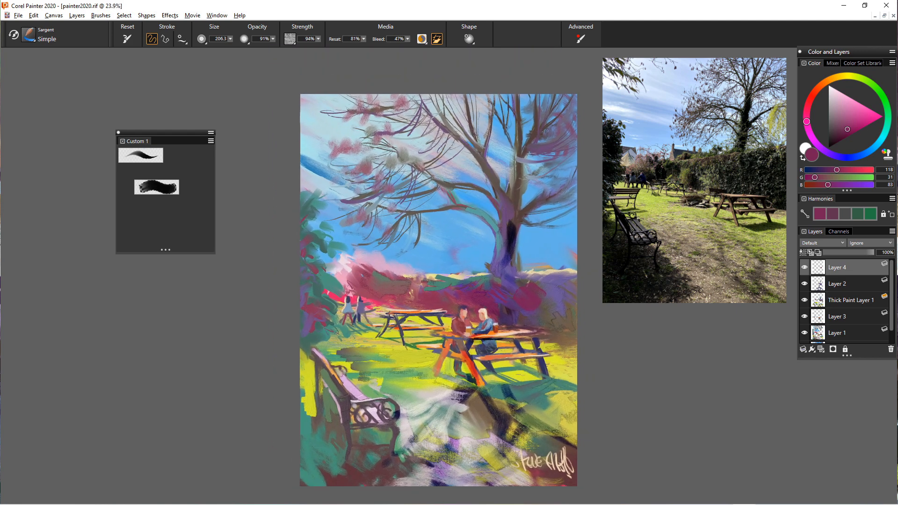